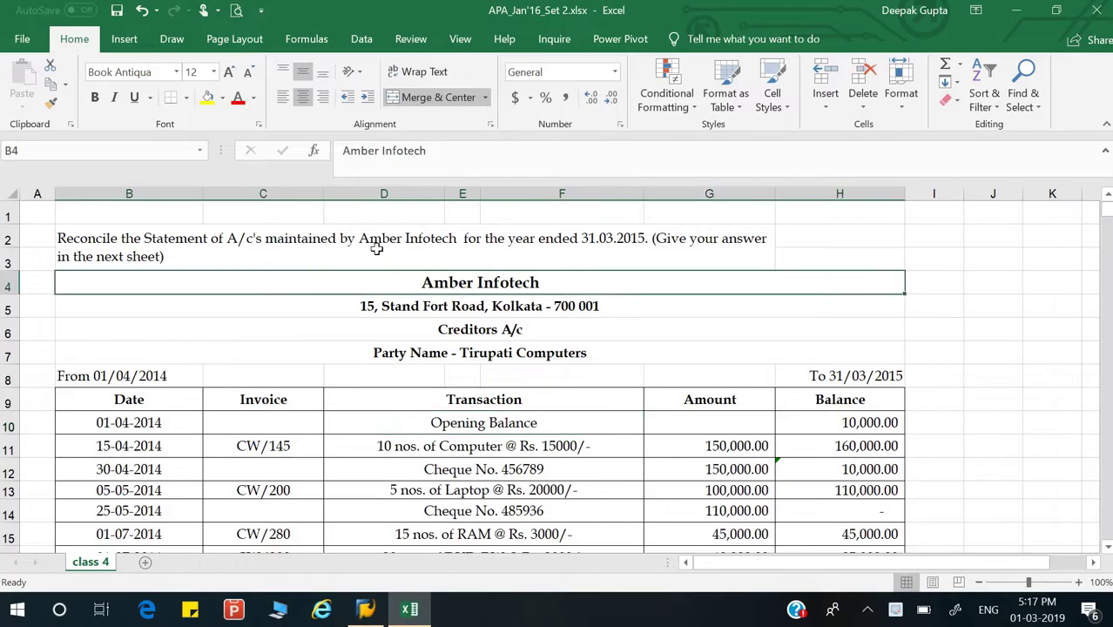
Read the reconciliation instruction and the heading lines of Amber Infotech's creditors account, including the party name.
left_click(376, 247)
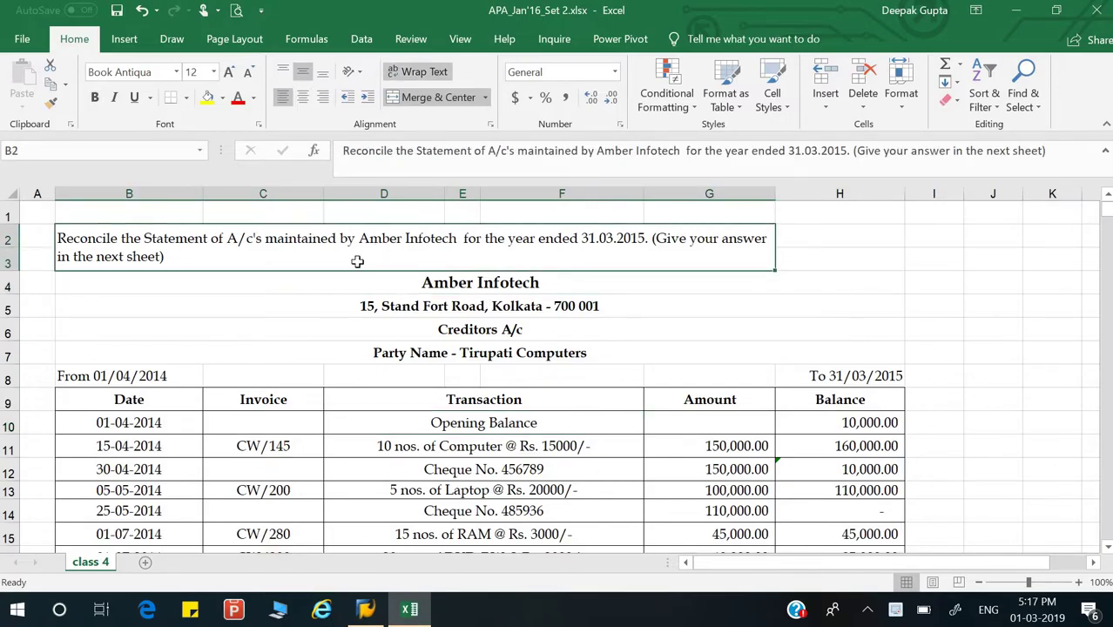
left_click(482, 286)
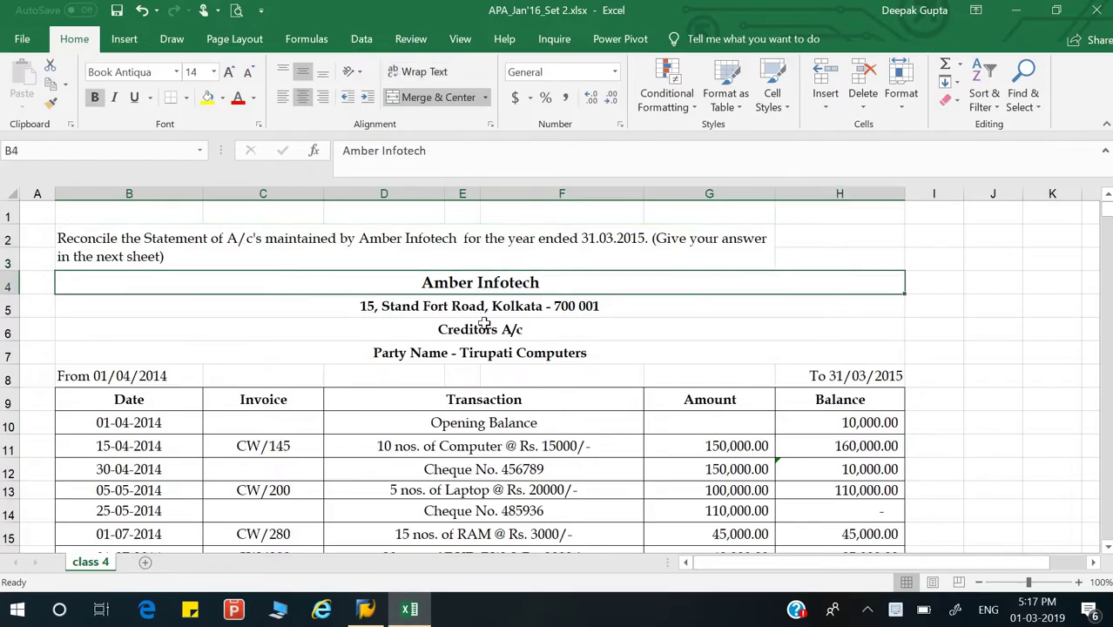
left_click(263, 243)
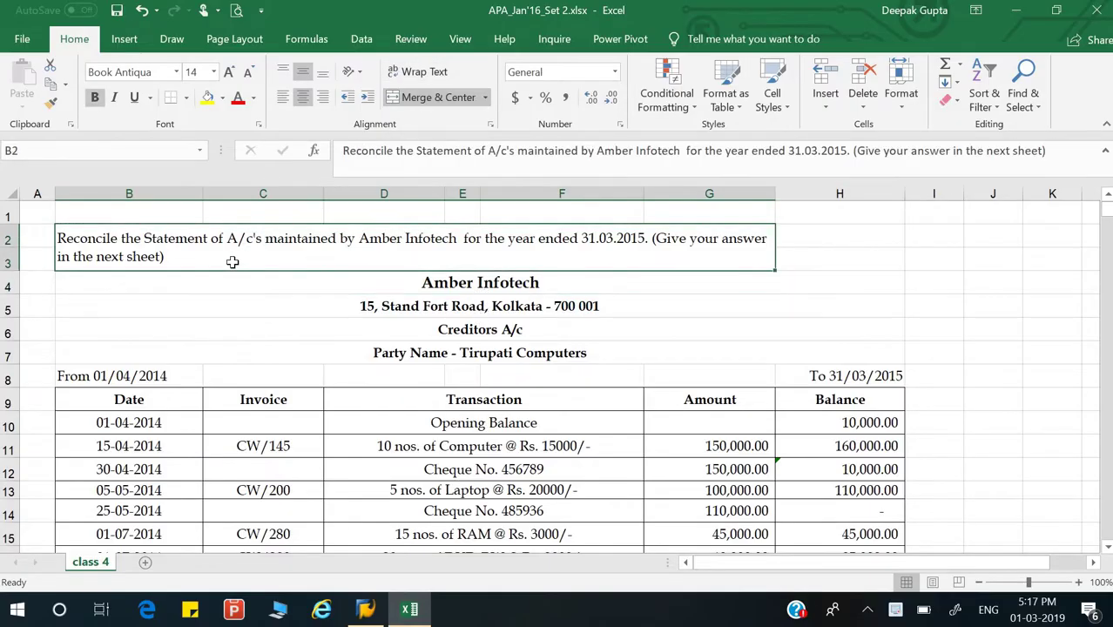
left_click(667, 334)
left_click(436, 257)
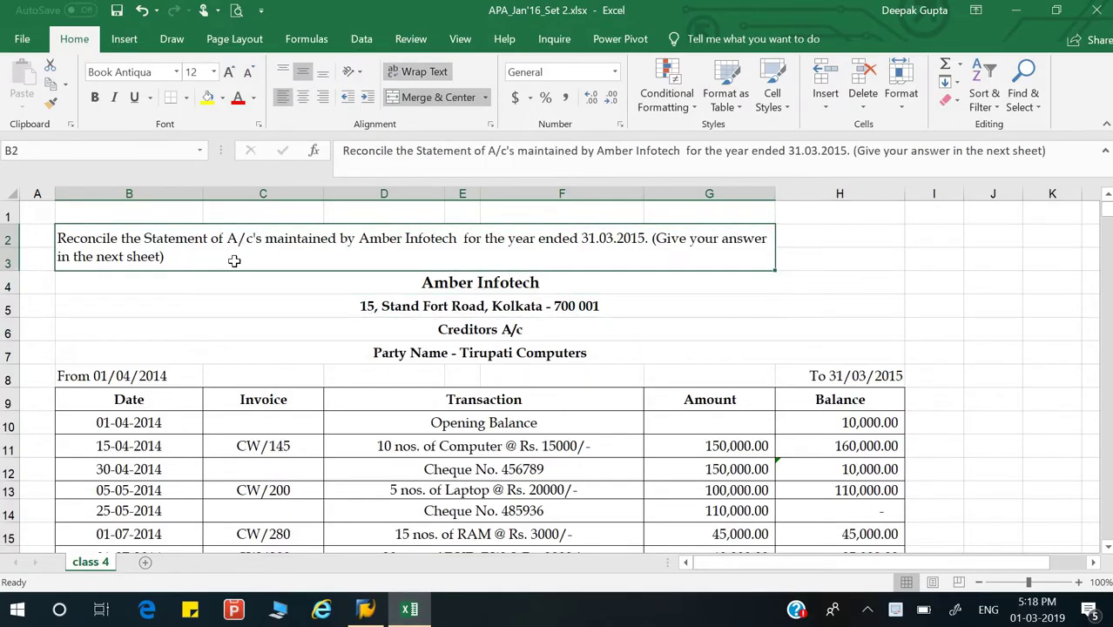
left_click(140, 324)
left_click(122, 252)
left_click(493, 333)
left_click(498, 354)
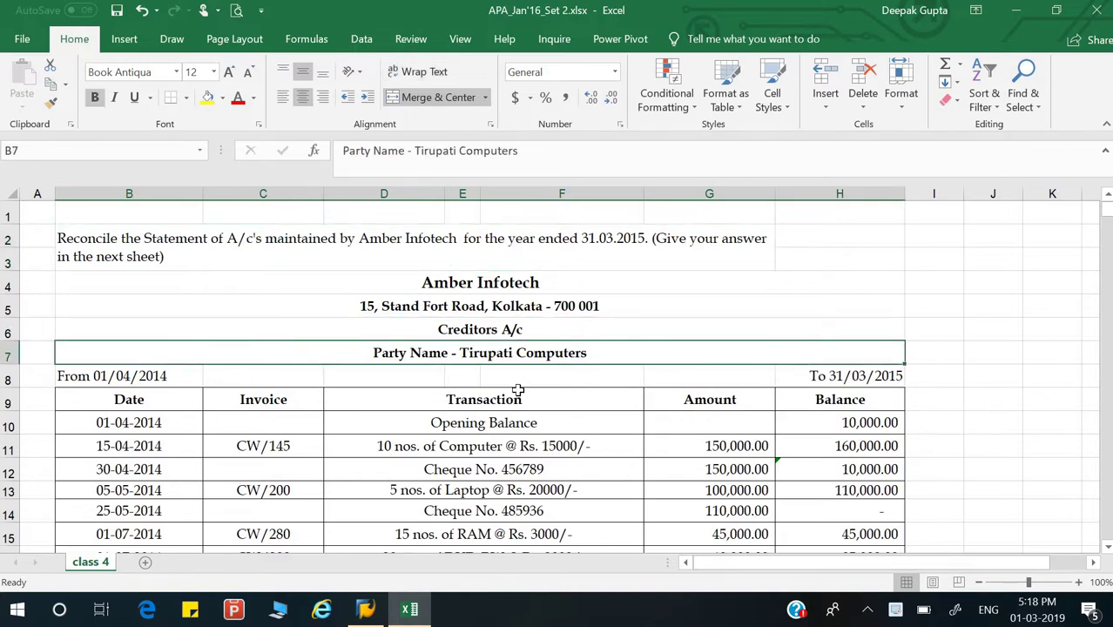
Check the opening balance and the year-end closing balance in Amber Infotech's creditors account.
scroll(518, 390, "down", 1)
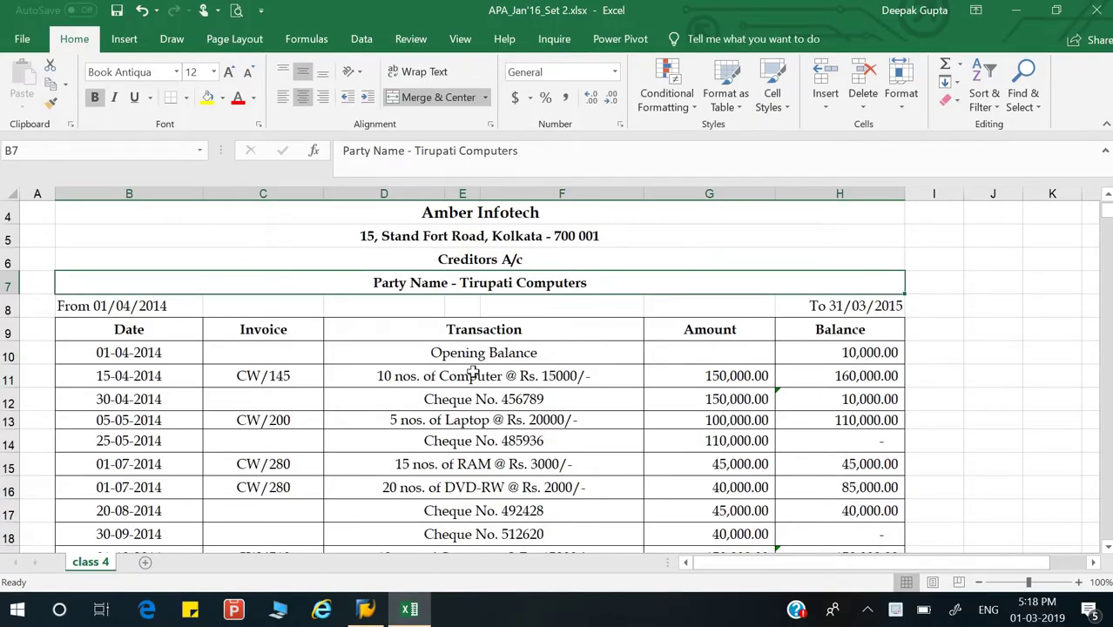
key("Down")
key("Down")
key("Down")
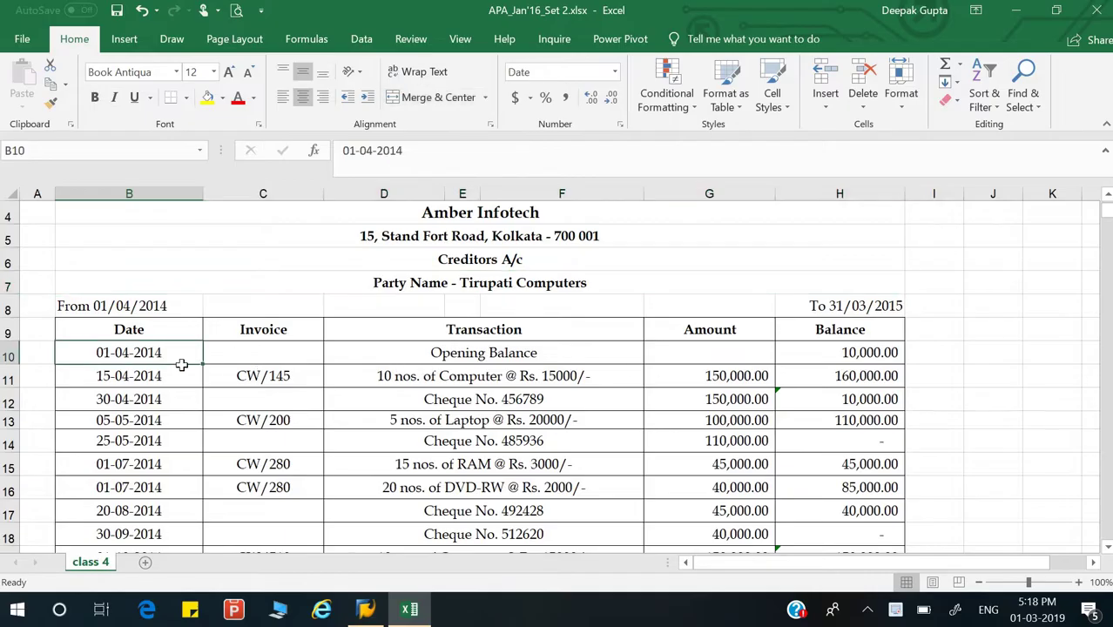
left_click(819, 352)
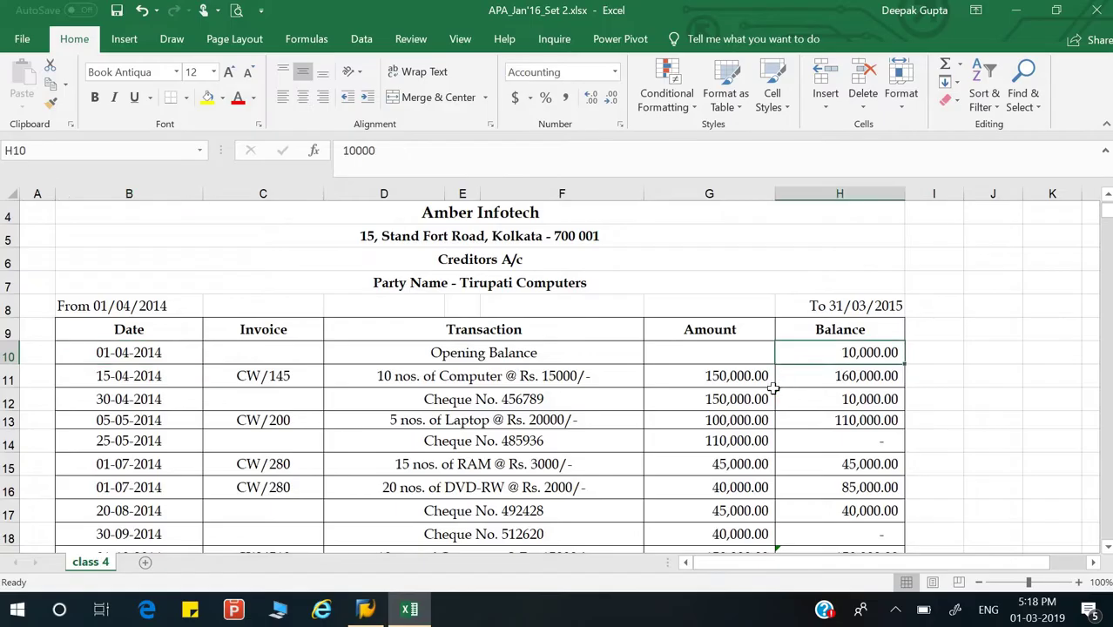
scroll(736, 420, "down", 3)
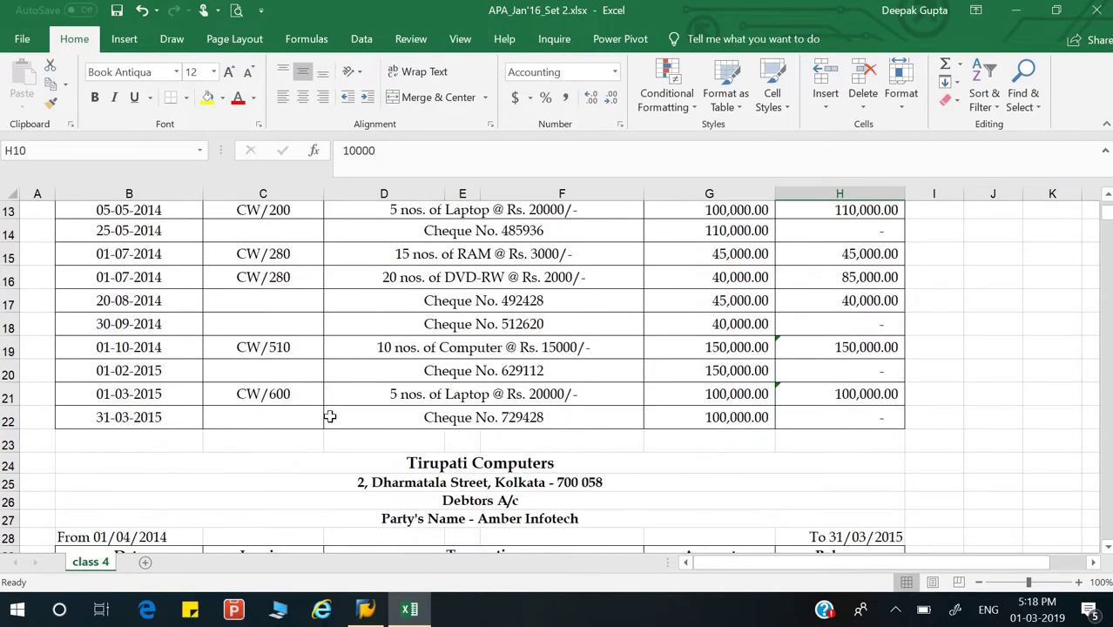
left_click(129, 419)
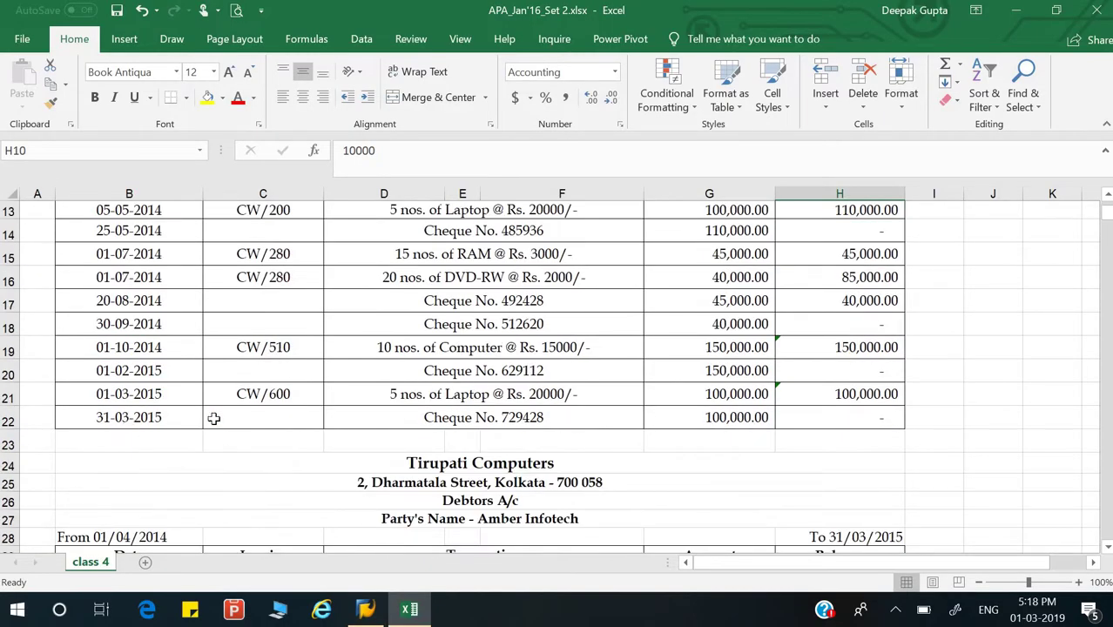
left_click(840, 417)
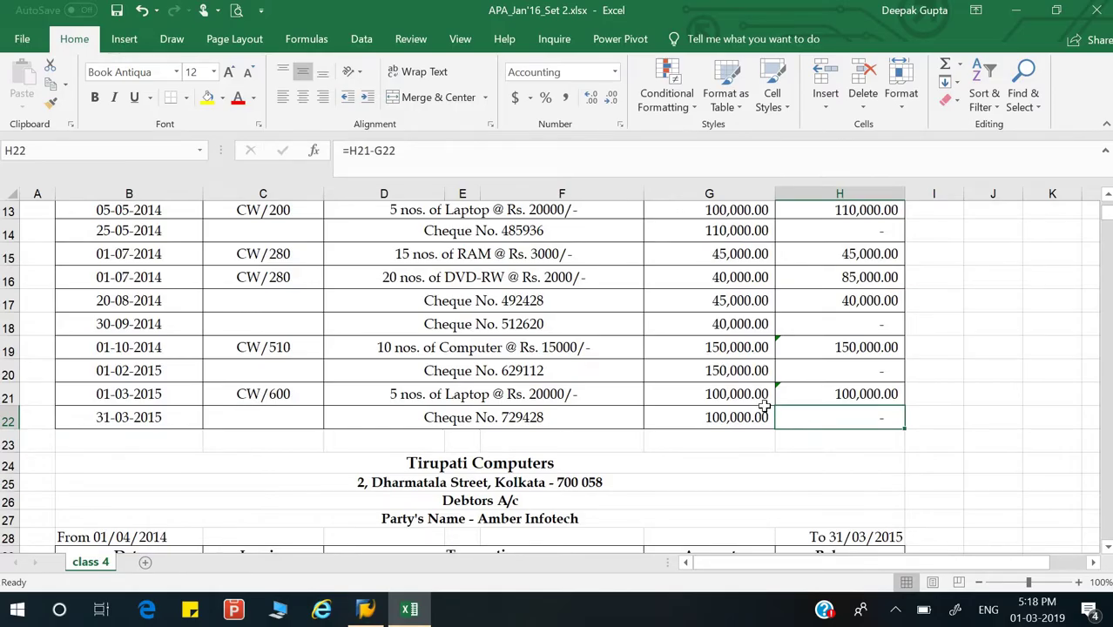
Reread the reconciliation instruction above the Amber Infotech account and skim the ledger's transactions.
scroll(764, 406, "up", 4)
left_click(491, 301)
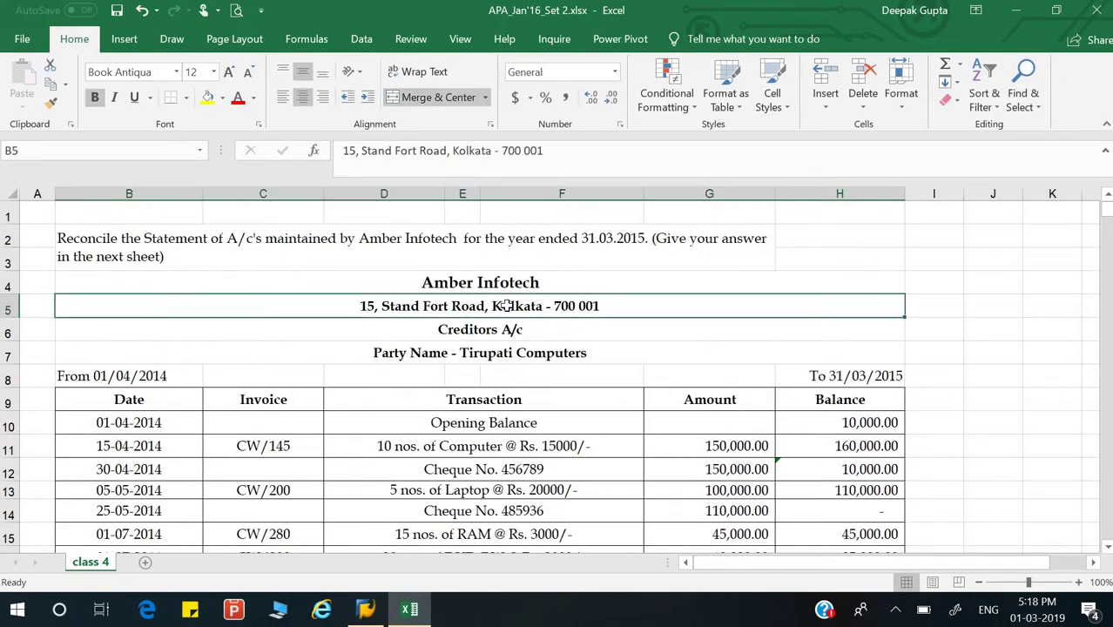
left_click(296, 259)
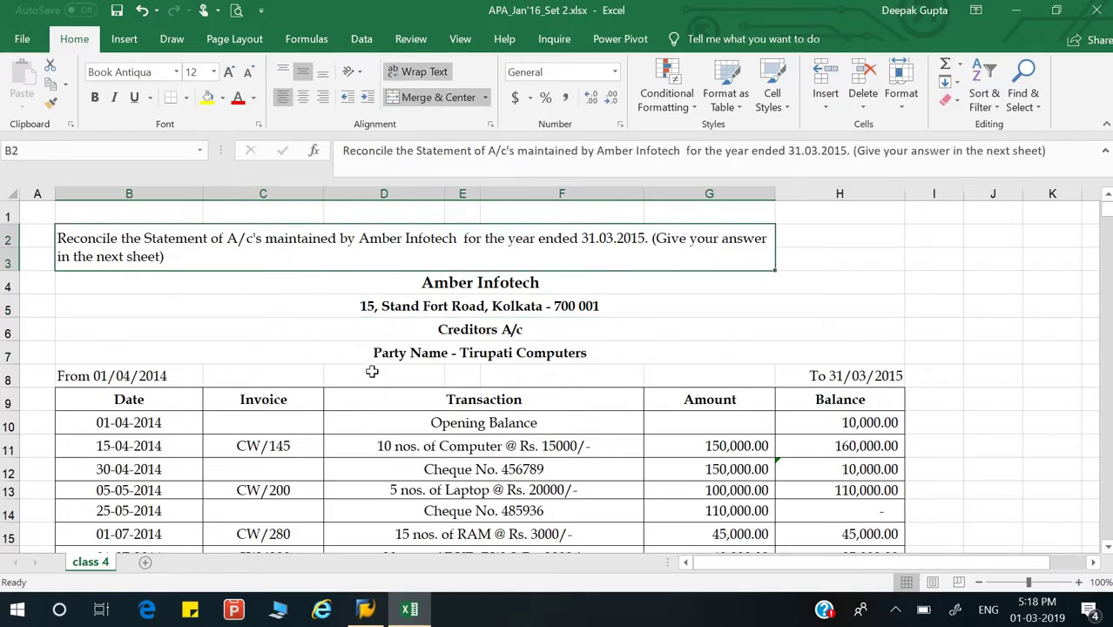
scroll(422, 401, "down", 3)
scroll(375, 386, "up", 2)
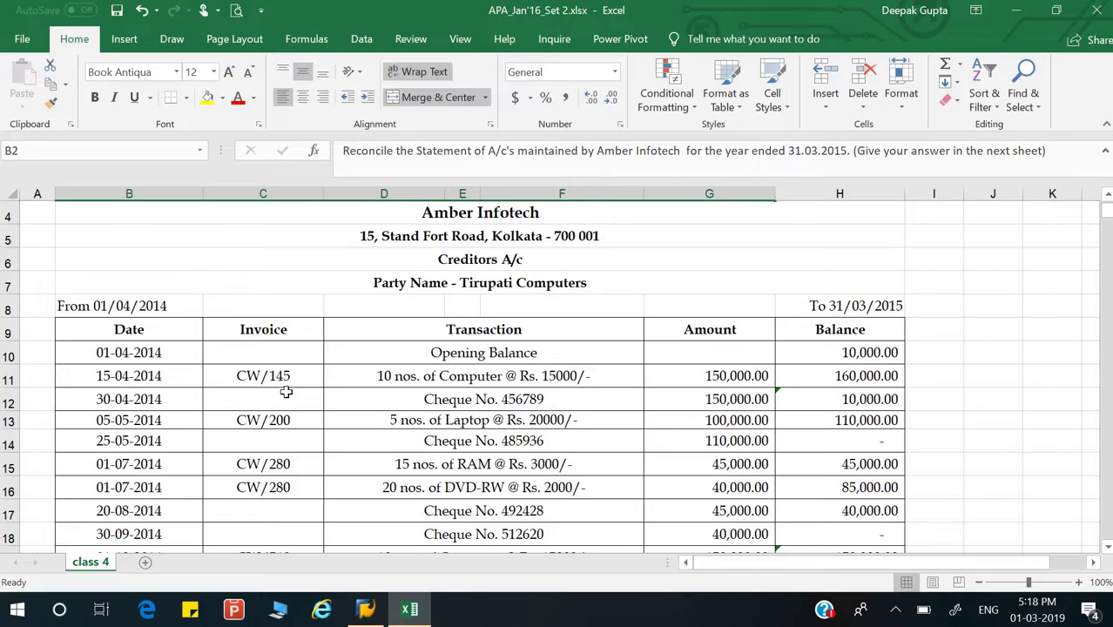
scroll(286, 392, "up", 1)
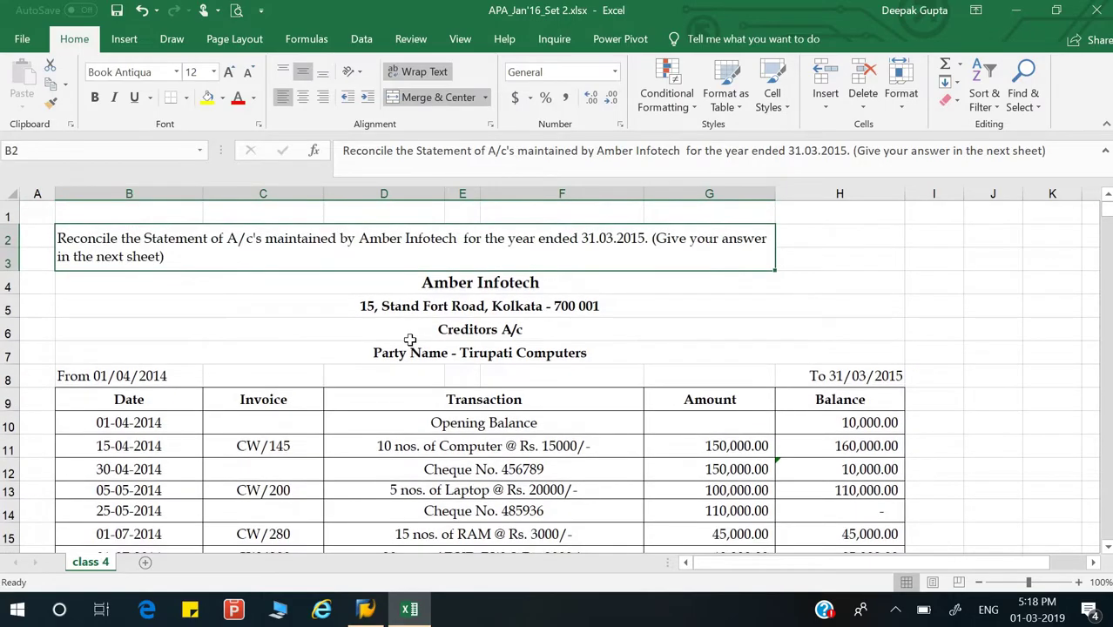
scroll(387, 351, "down", 2)
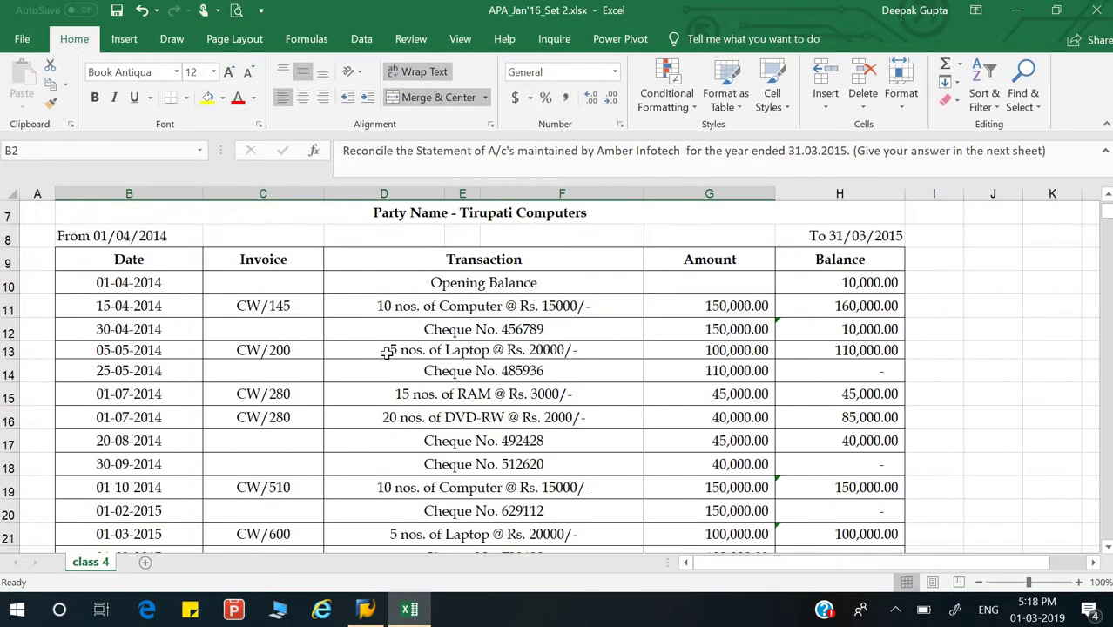
Examine the heading of the Tirupati Computers ledger, including its account type and party name.
scroll(387, 352, "down", 4)
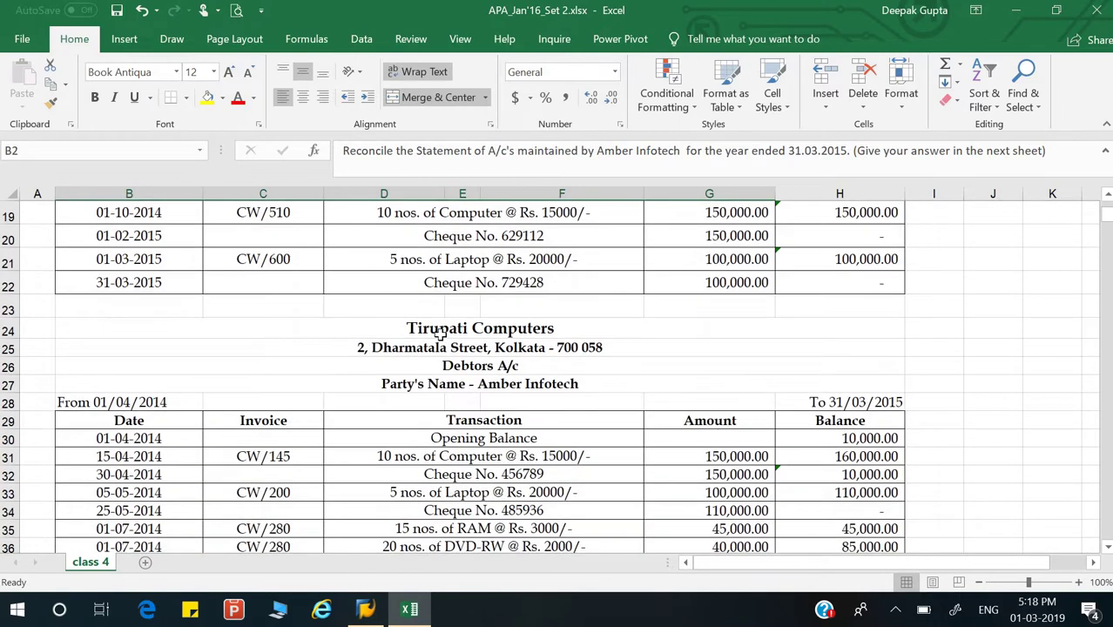
left_click(440, 336)
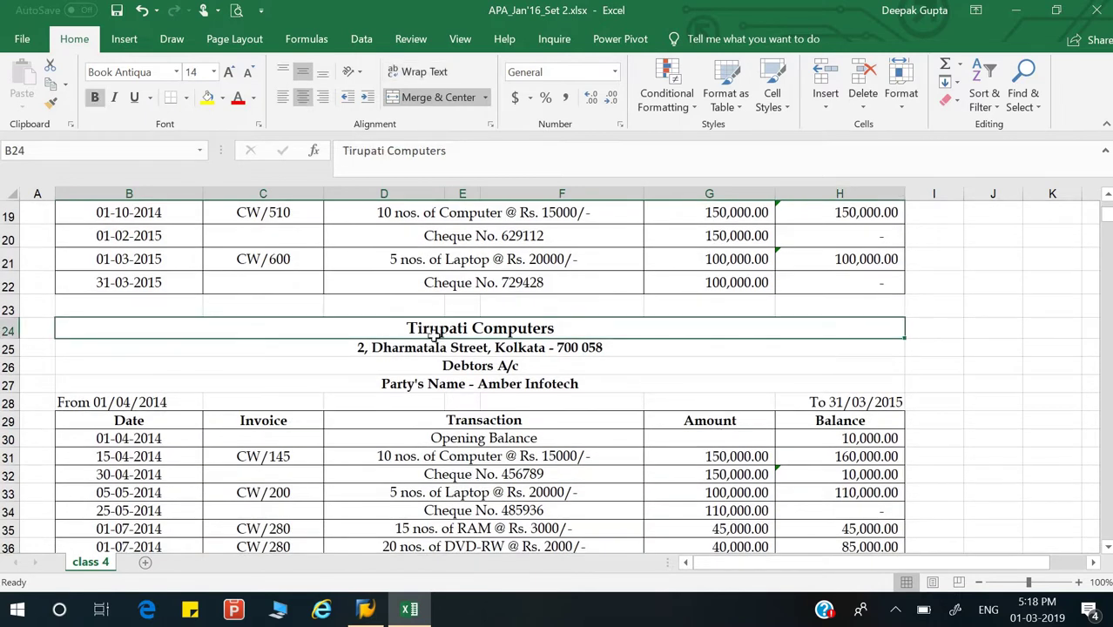
scroll(407, 331, "up", 2)
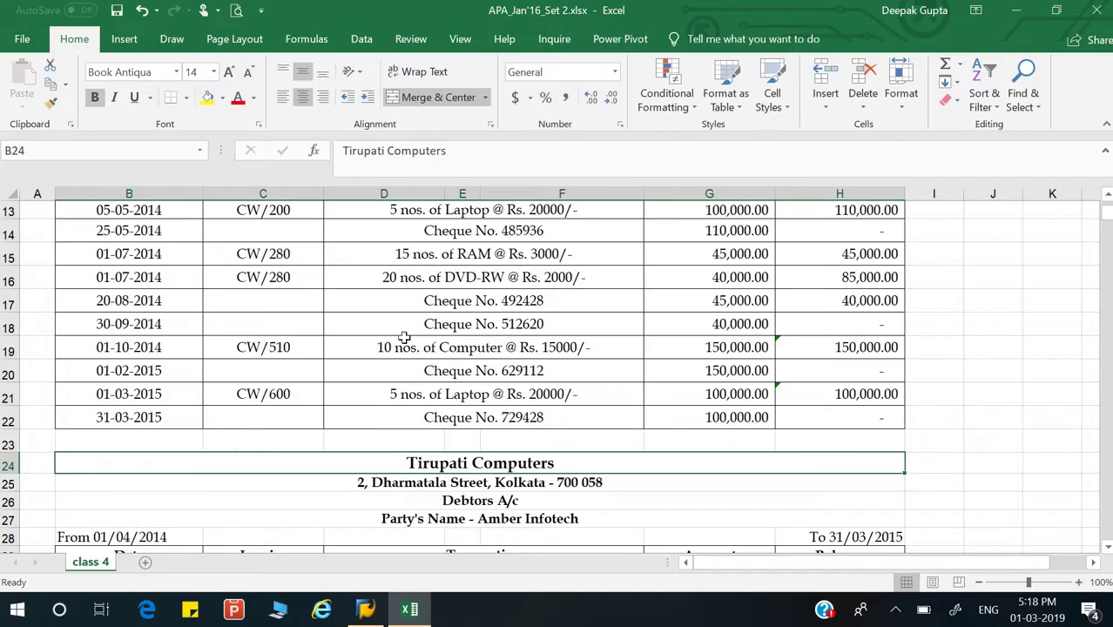
scroll(411, 355, "down", 2)
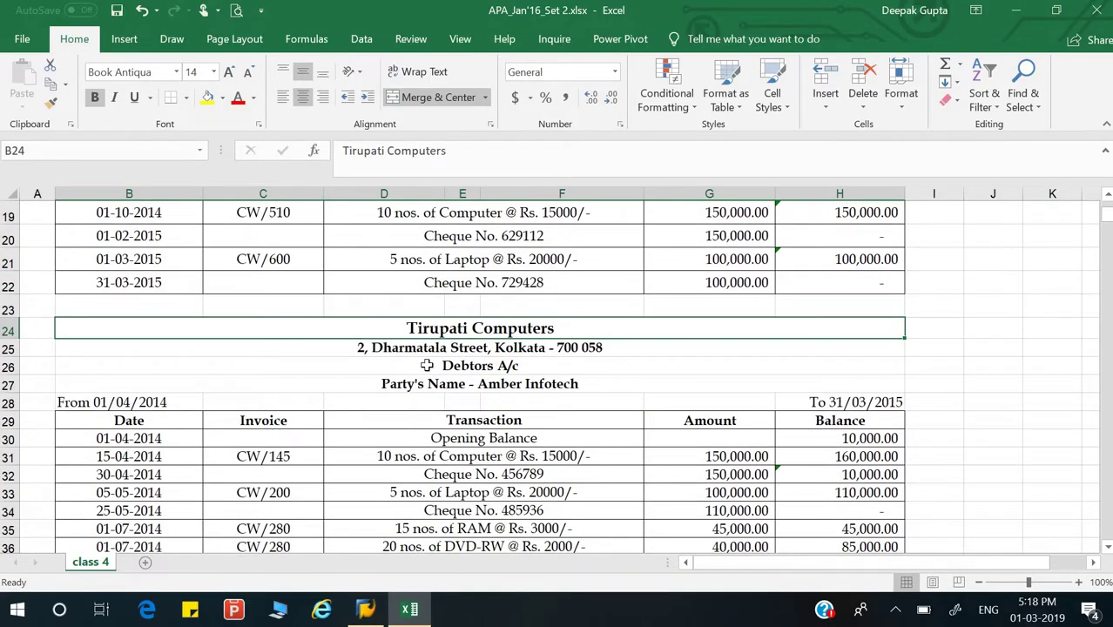
left_click(428, 362)
left_click_drag(439, 334, 444, 388)
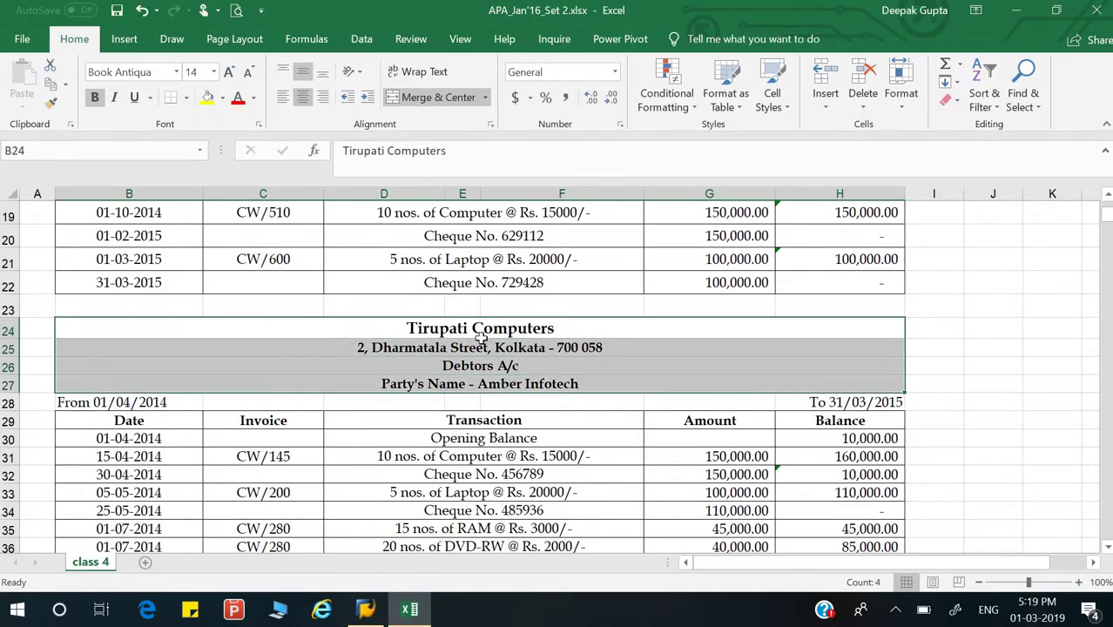
left_click(478, 366)
left_click(503, 390)
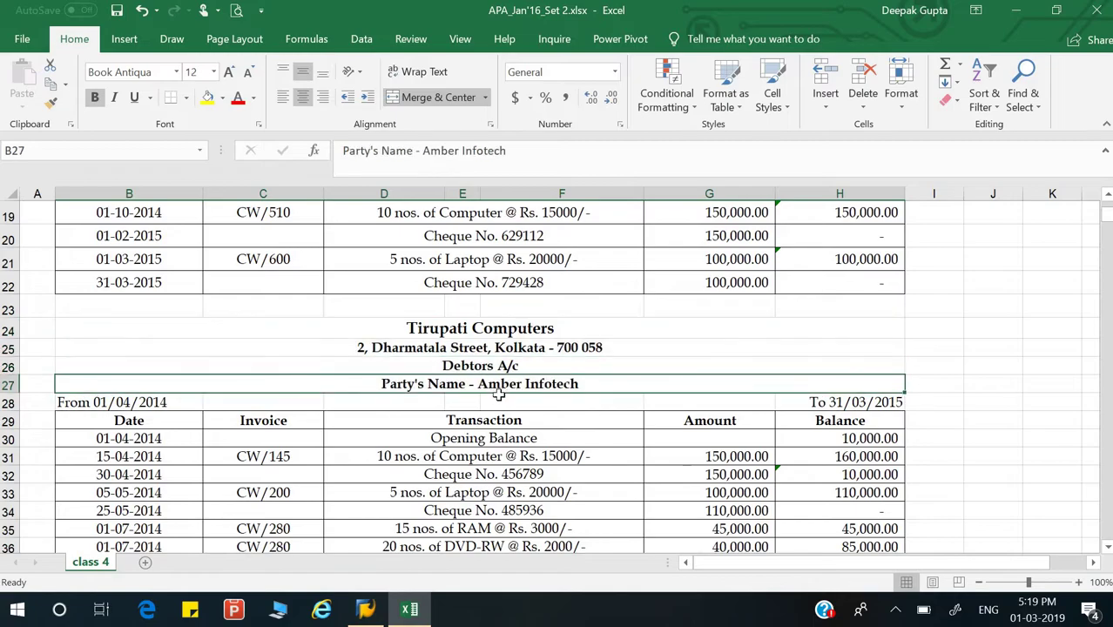
Compare the opening balance of the Tirupati Computers debtors account with that of the Amber Infotech creditors account.
scroll(258, 415, "down", 1)
left_click(514, 370)
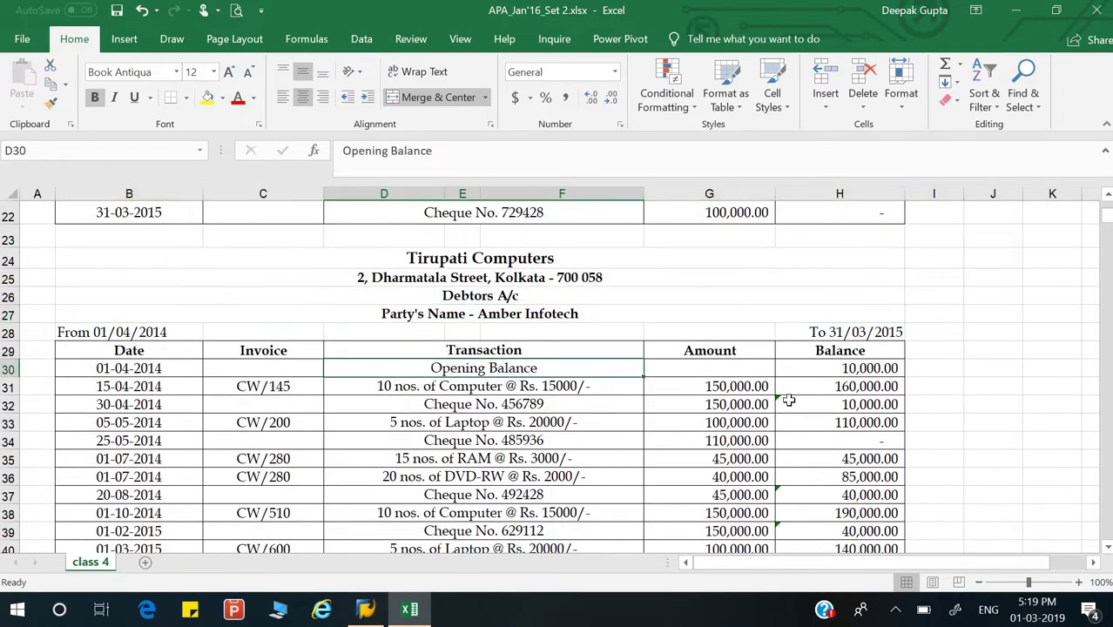
left_click(844, 368)
scroll(871, 440, "up", 7)
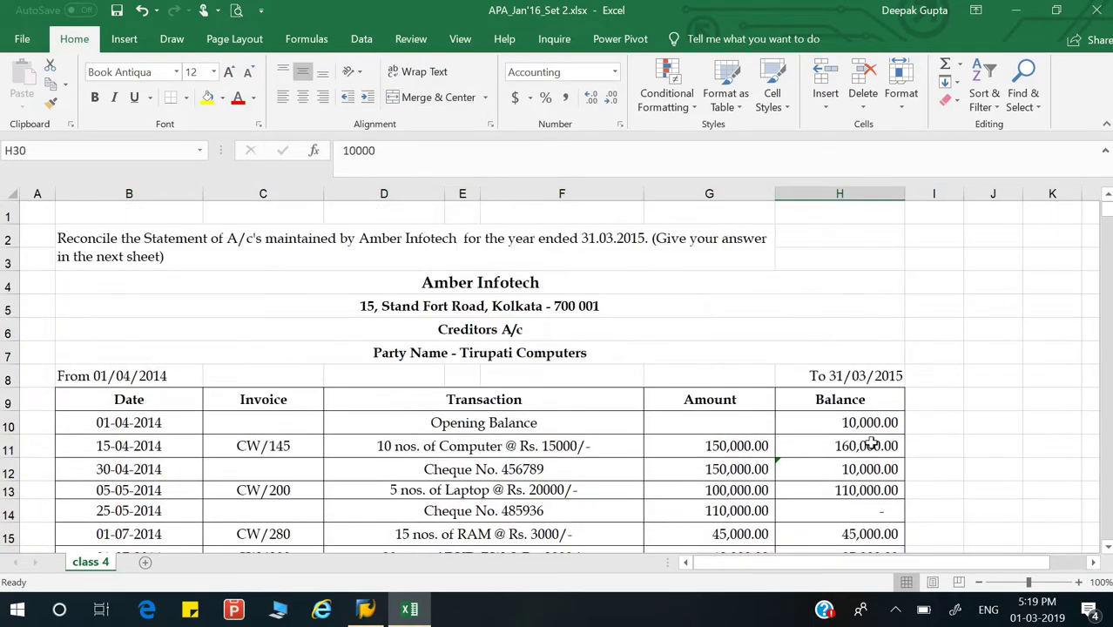
left_click(849, 422)
scroll(736, 440, "down", 5)
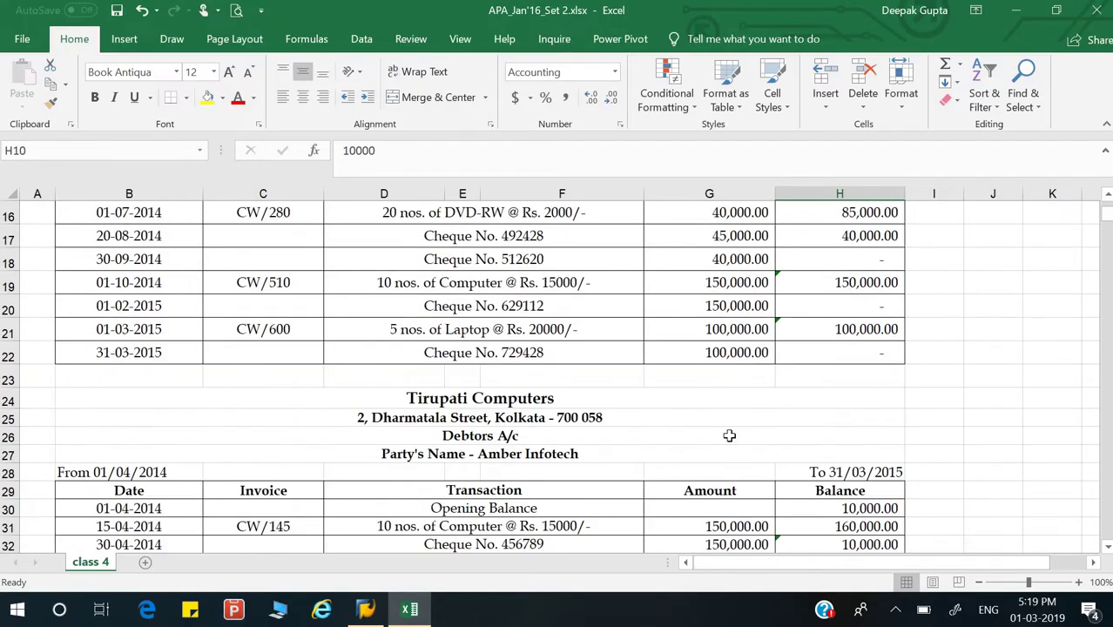
Compare the closing balances of the Tirupati Computers and Amber Infotech accounts and look through both ledgers for differences.
scroll(730, 435, "down", 4)
left_click(839, 464)
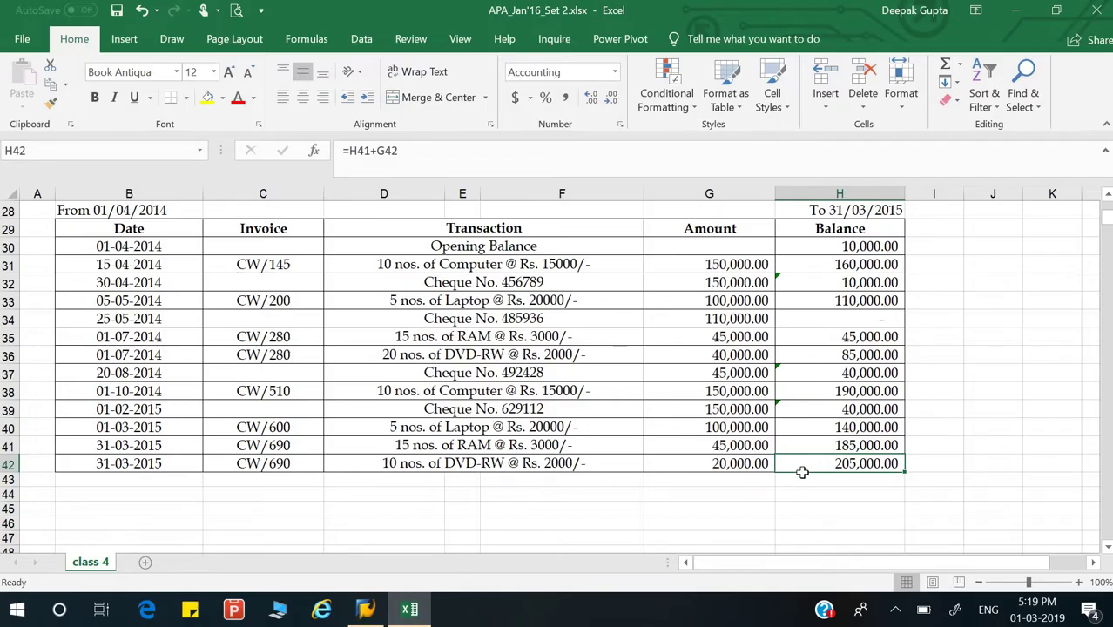
scroll(803, 392, "up", 2)
left_click(857, 210)
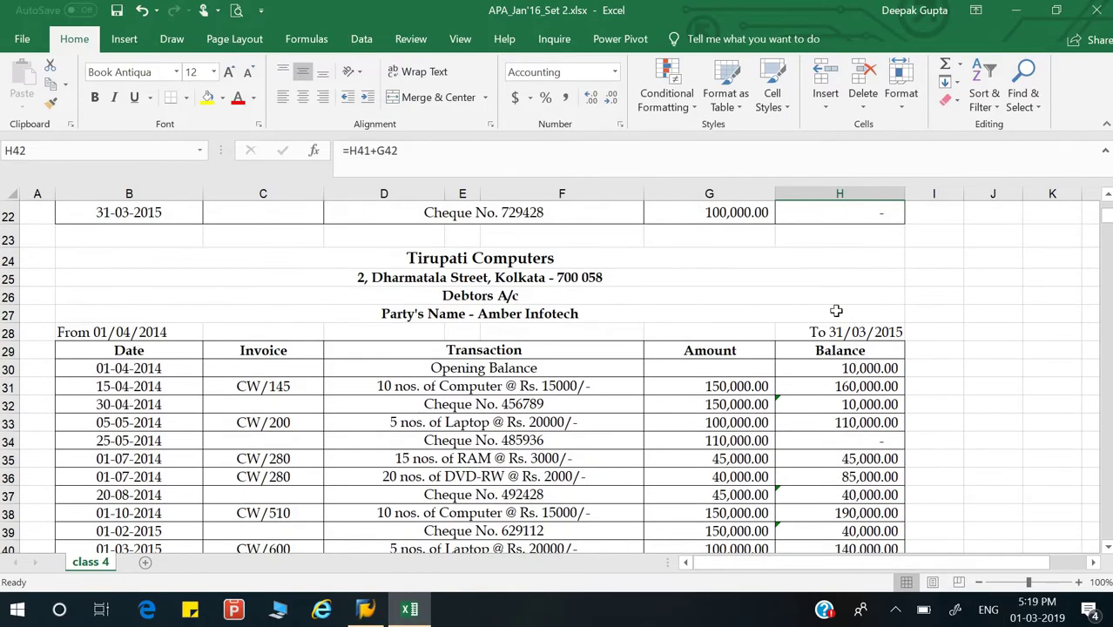
scroll(822, 369, "down", 2)
left_click(862, 468)
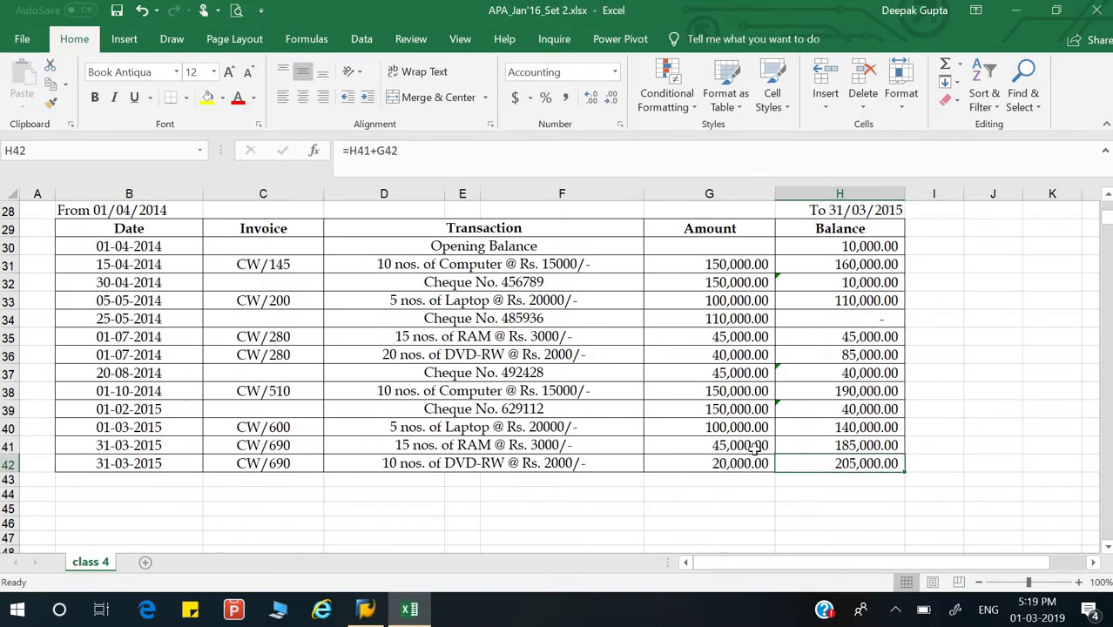
scroll(756, 447, "up", 1)
scroll(757, 447, "up", 2)
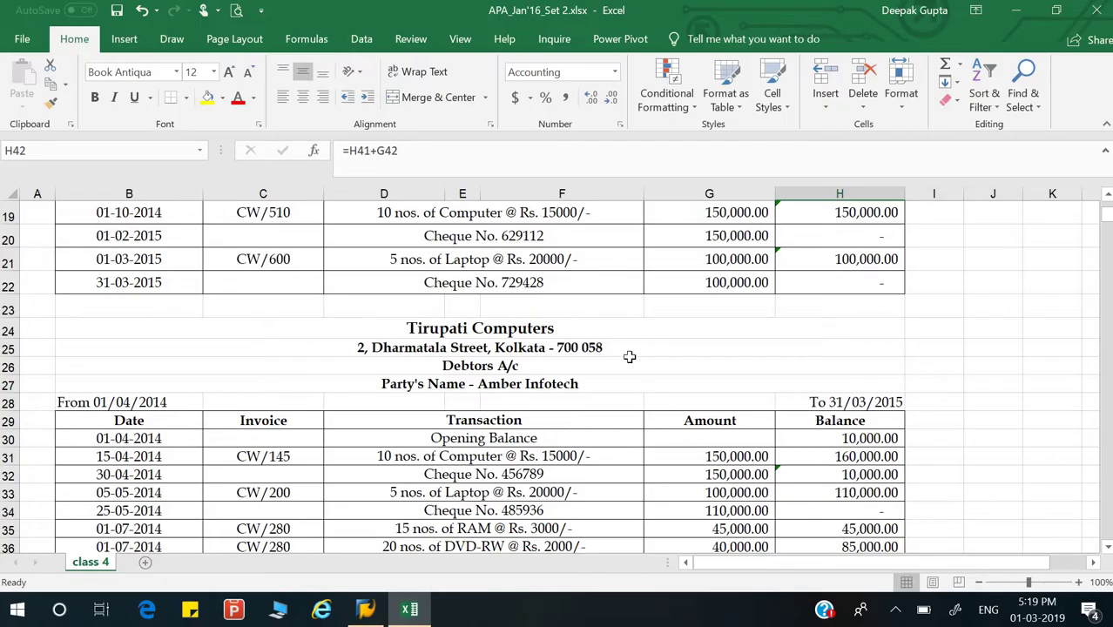
scroll(630, 356, "down", 2)
scroll(630, 358, "up", 7)
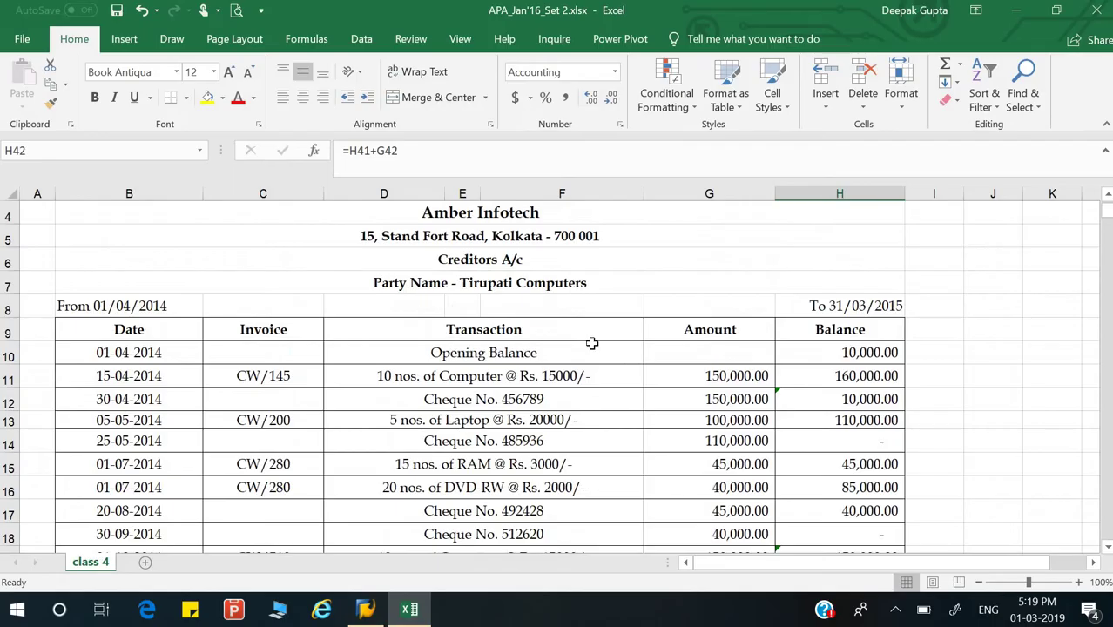
scroll(825, 480, "down", 6)
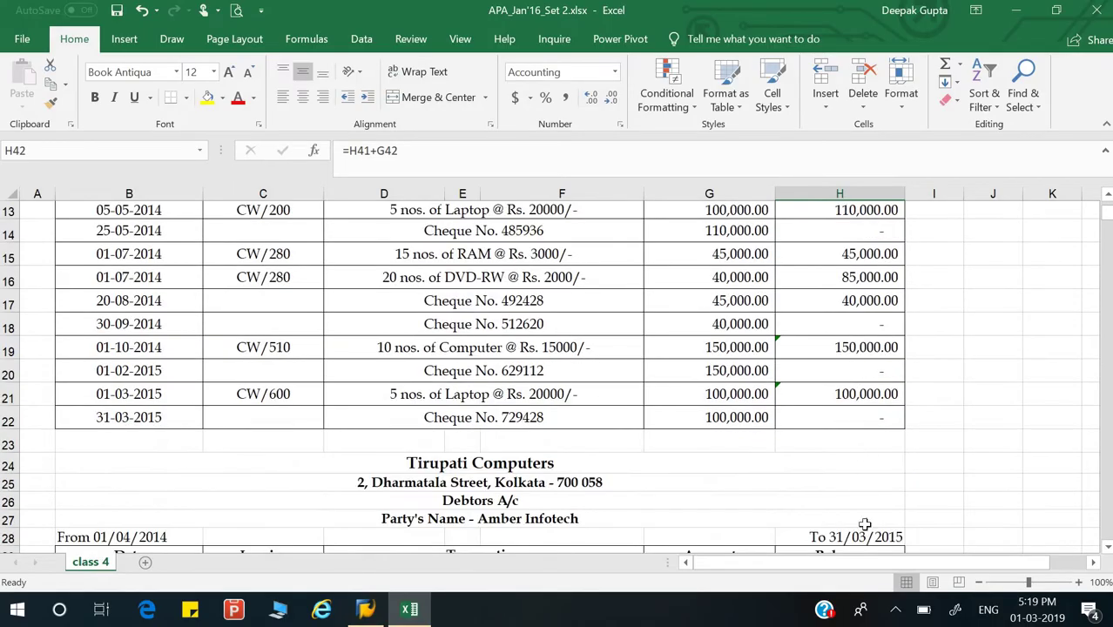
scroll(852, 442, "down", 3)
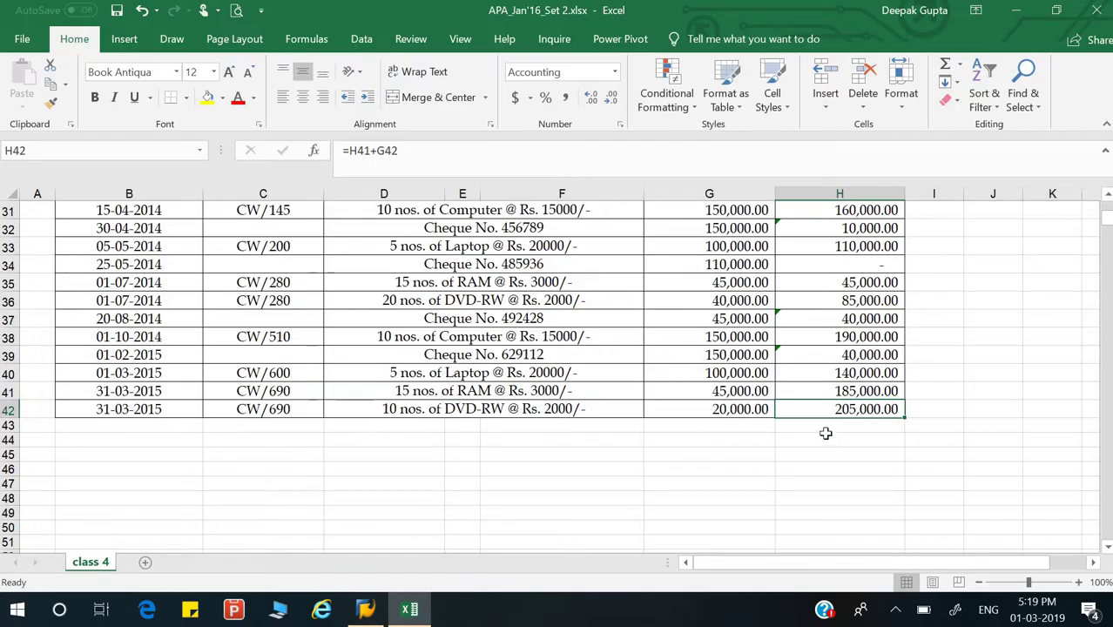
scroll(826, 433, "up", 2)
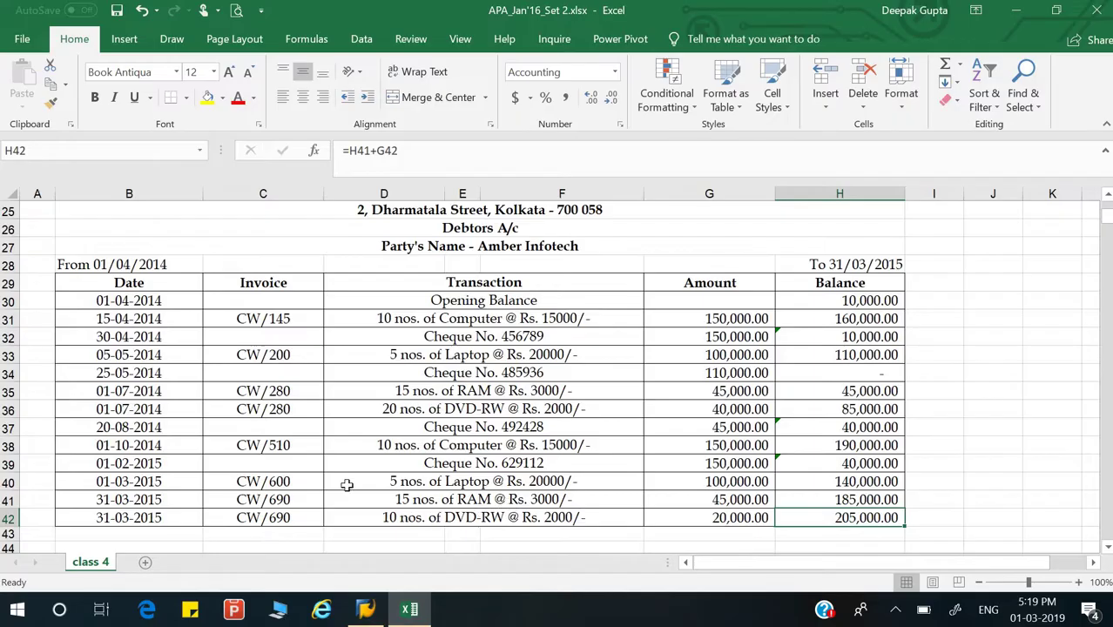
Add a new worksheet after the class 4 sheet for the answer and select cell B4 on it.
left_click(147, 562)
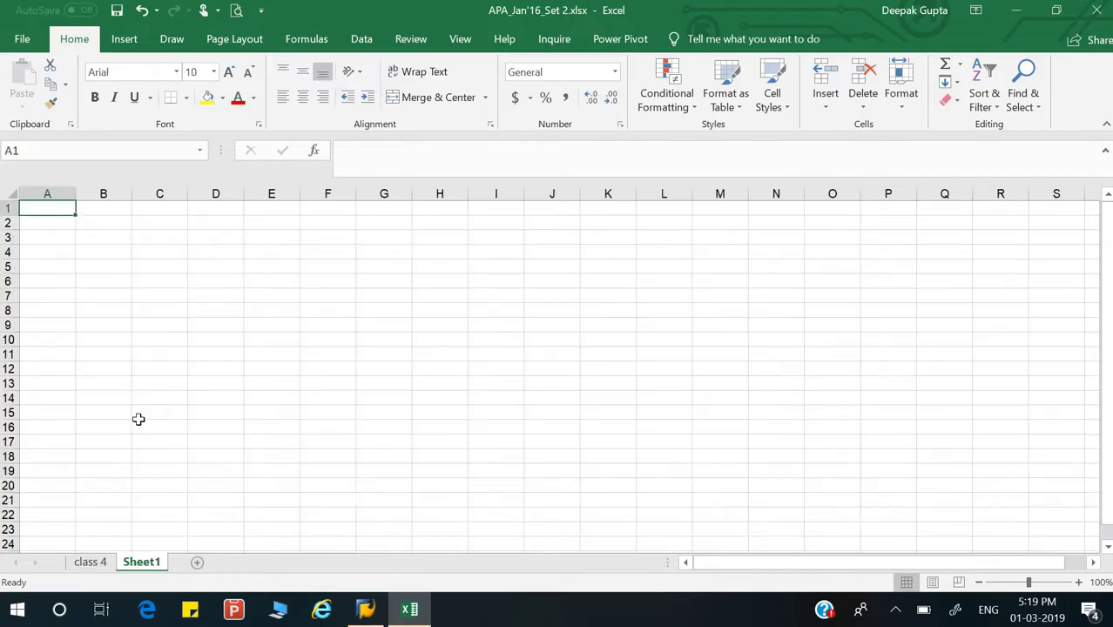
left_click(91, 252)
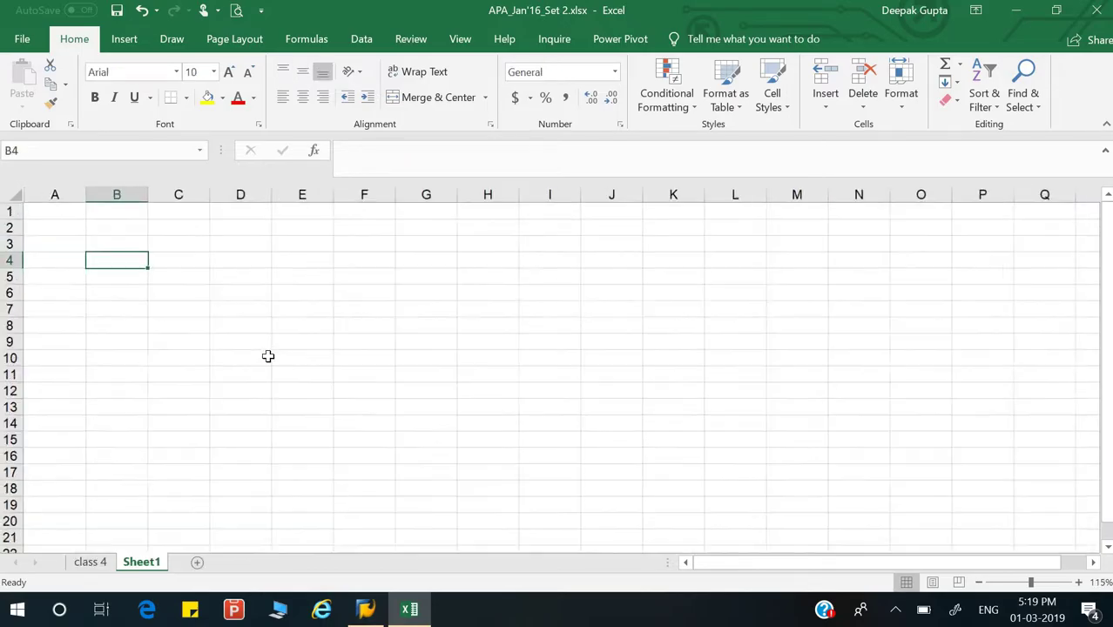
scroll(269, 359, "up", 4, "ctrl")
key("alt+F1")
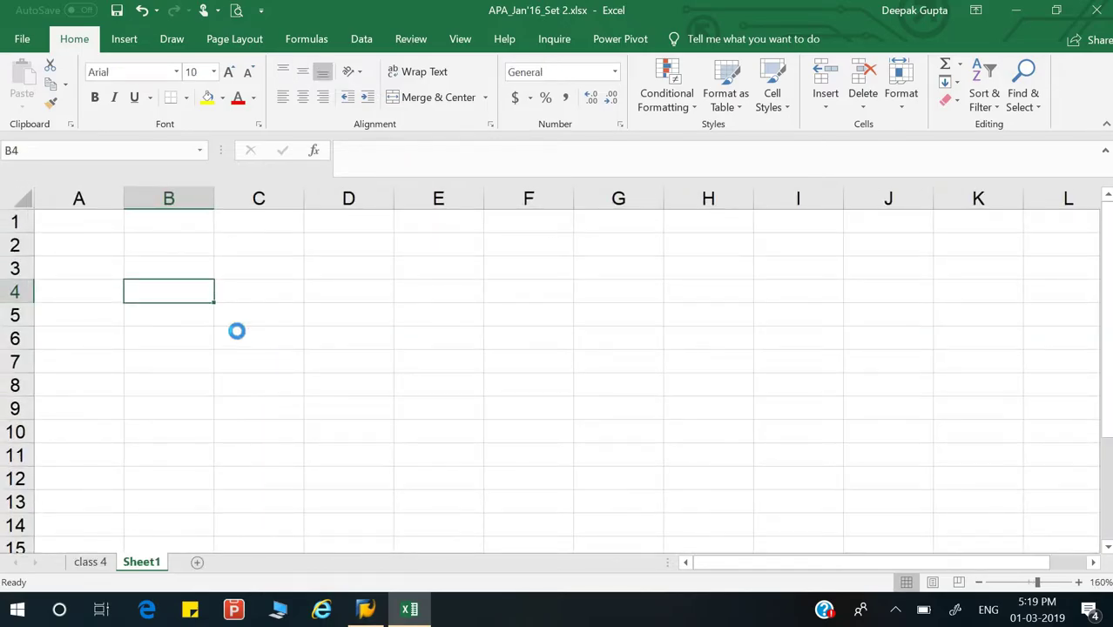
left_click(148, 292)
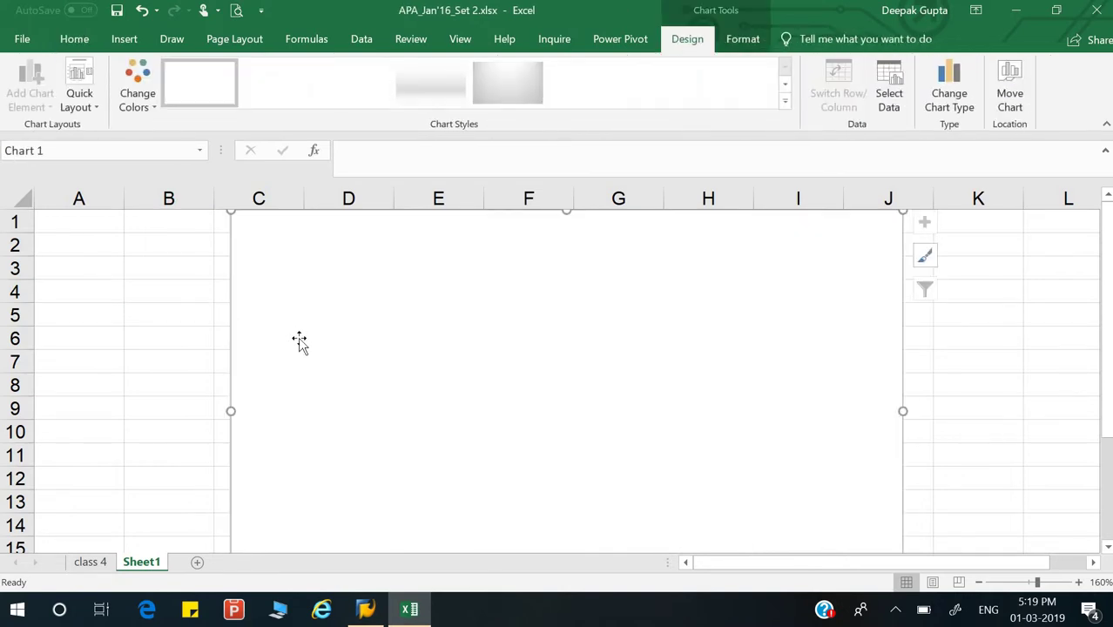
left_click(150, 331)
left_click(142, 277)
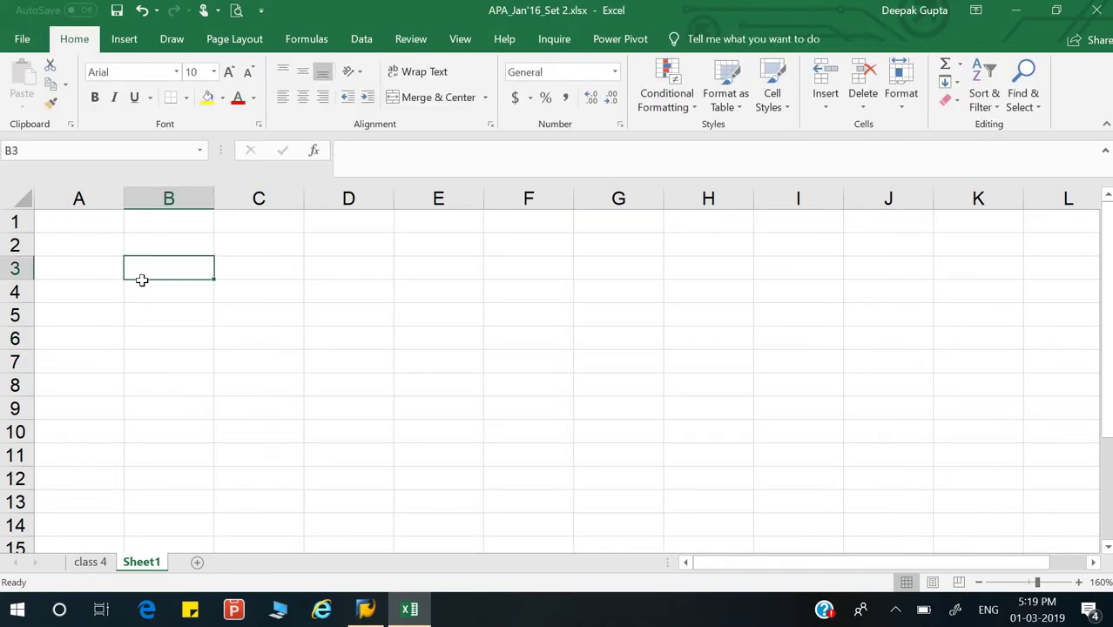
left_click(408, 312)
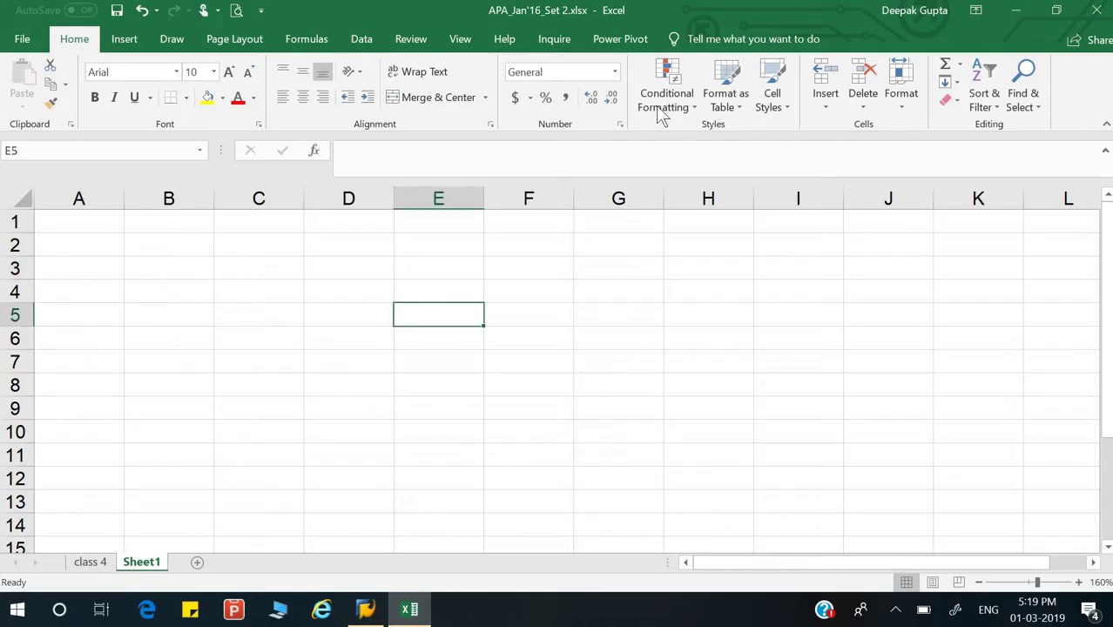
left_click(282, 287)
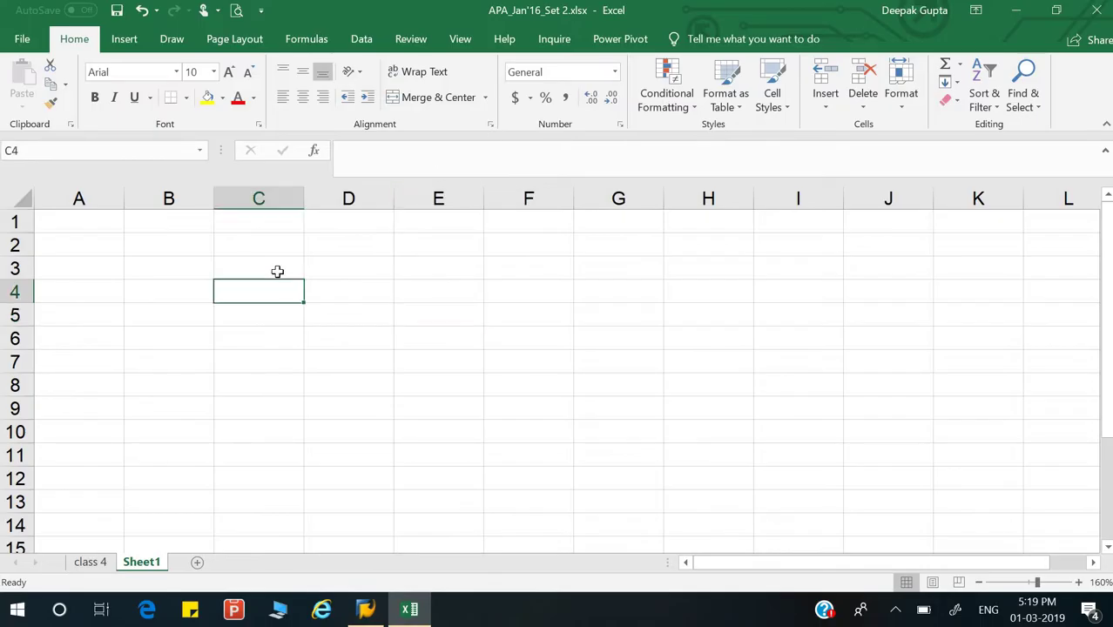
left_click(73, 244)
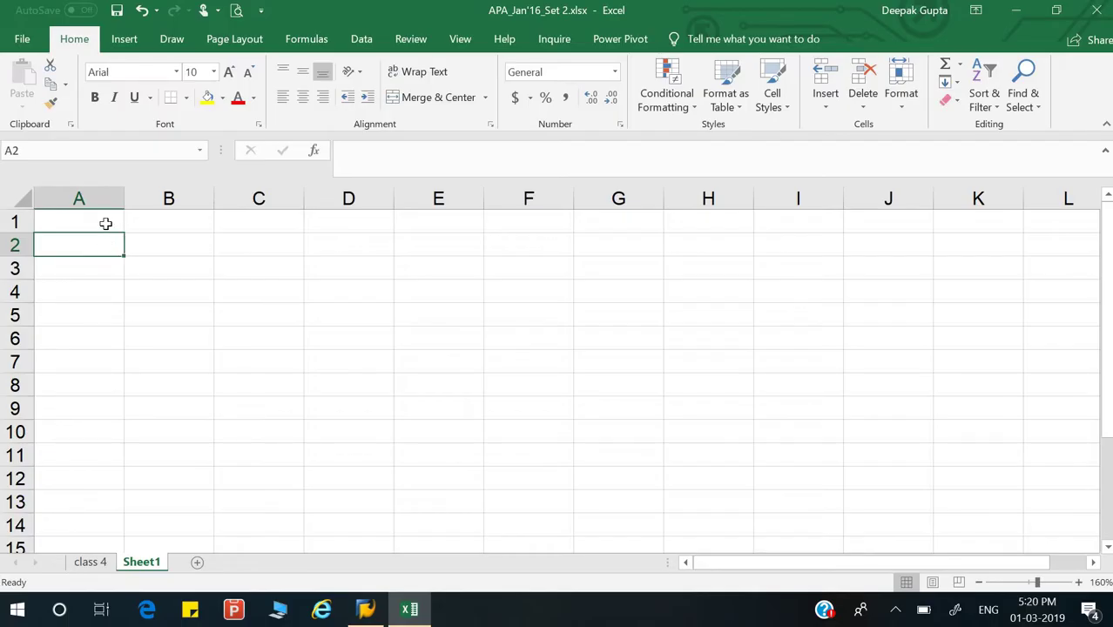
Copy the Amber Infotech company name, address and account title rows from the class 4 sheet to cell A1 of Sheet1.
left_click(104, 222)
key("ctrl+Page_Up")
scroll(287, 379, "up", 10)
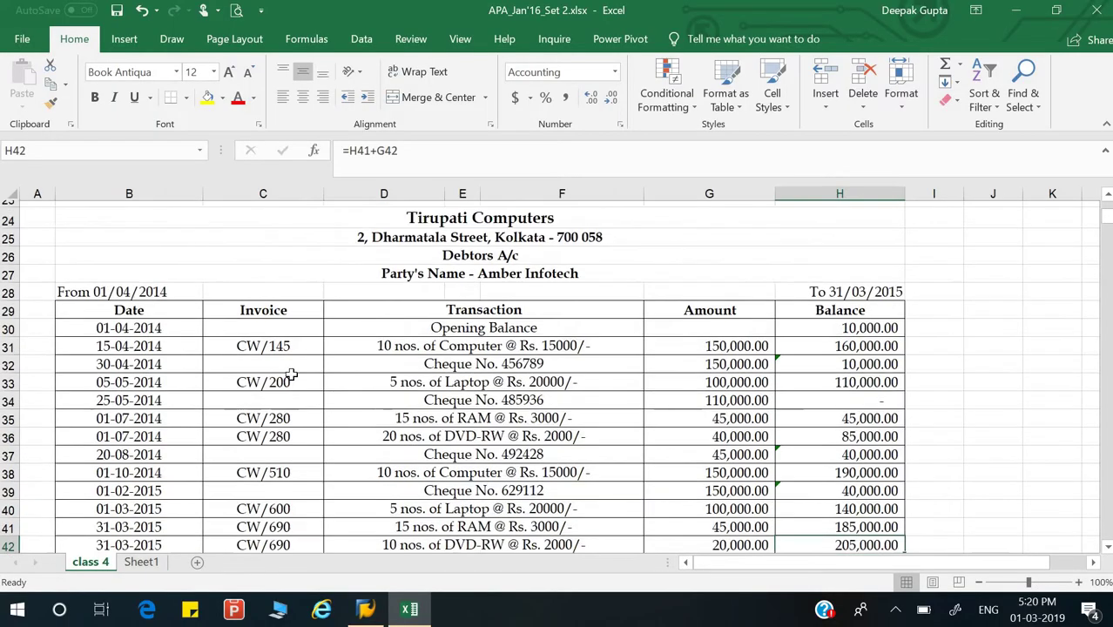
left_click_drag(442, 283, 383, 338)
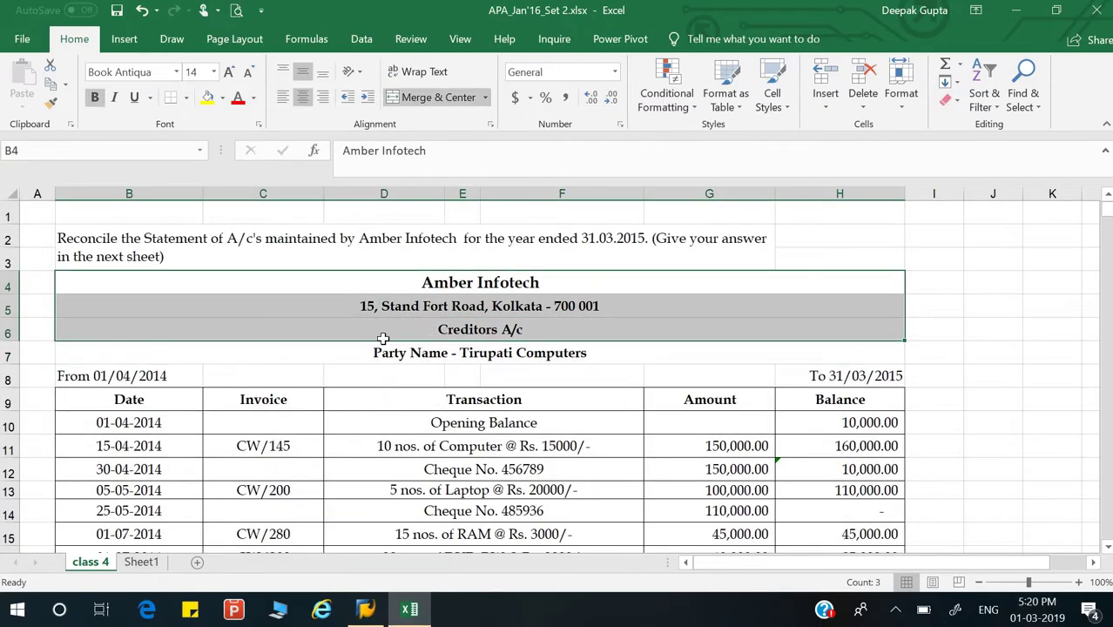
key("ctrl+c")
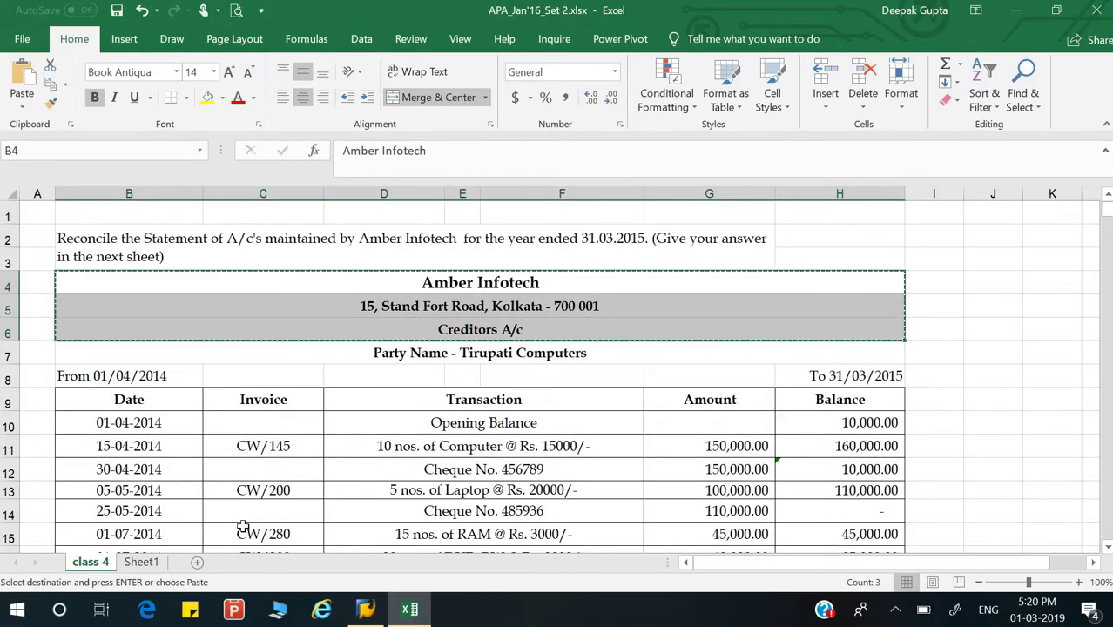
left_click(130, 553)
key("ctrl+Page_Down")
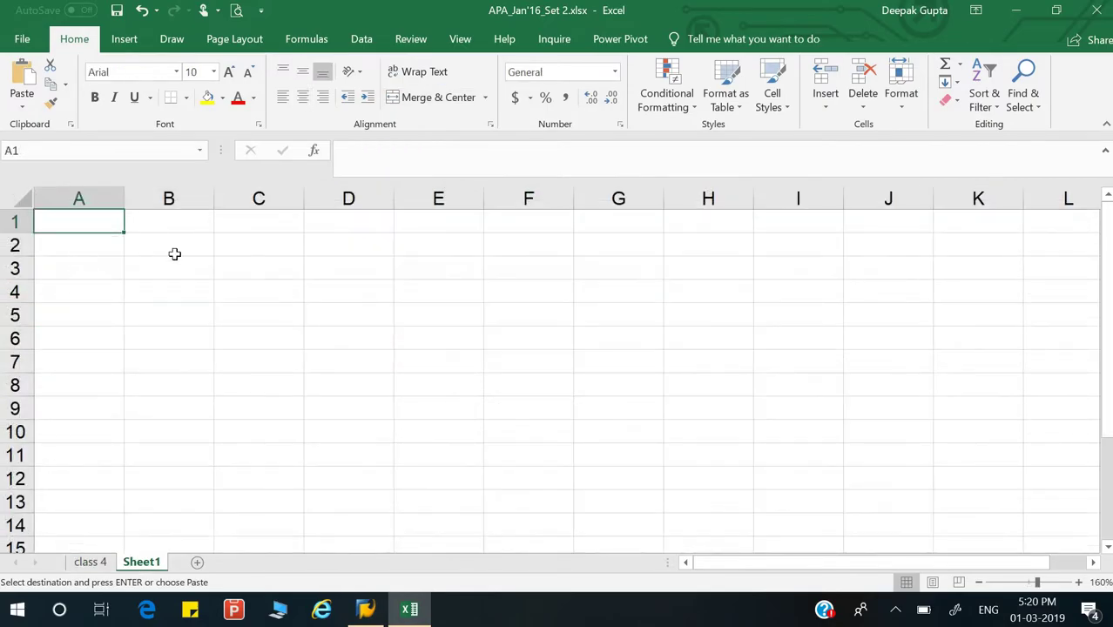
key("ctrl+v")
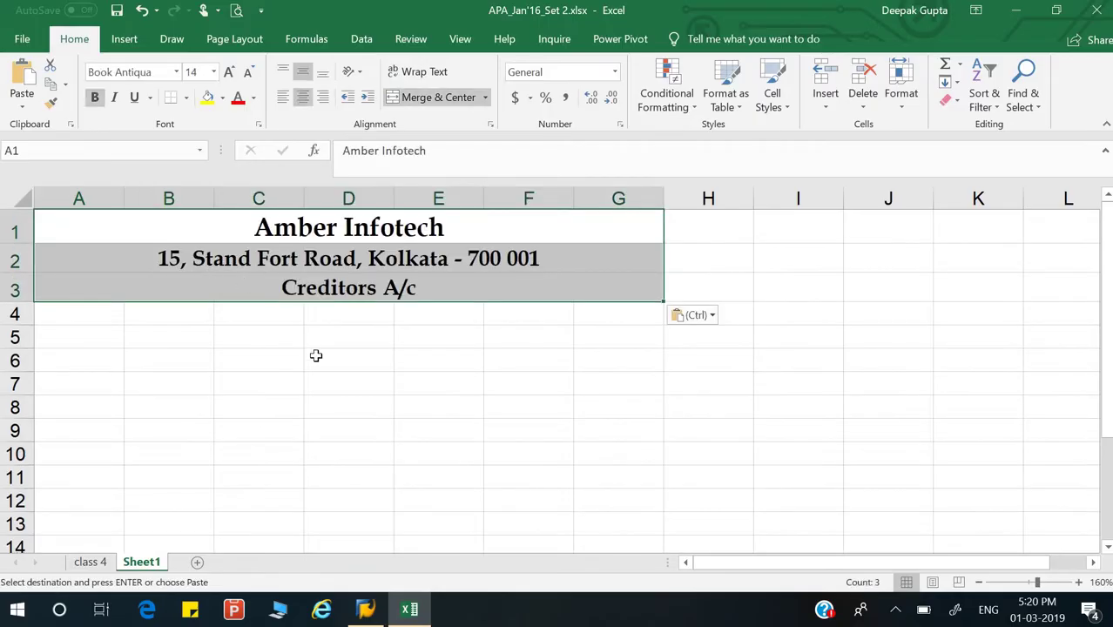
Replace the copied account title in row 3 with "Creditor's Reconciliation Statement".
left_click(313, 355)
left_click(237, 295)
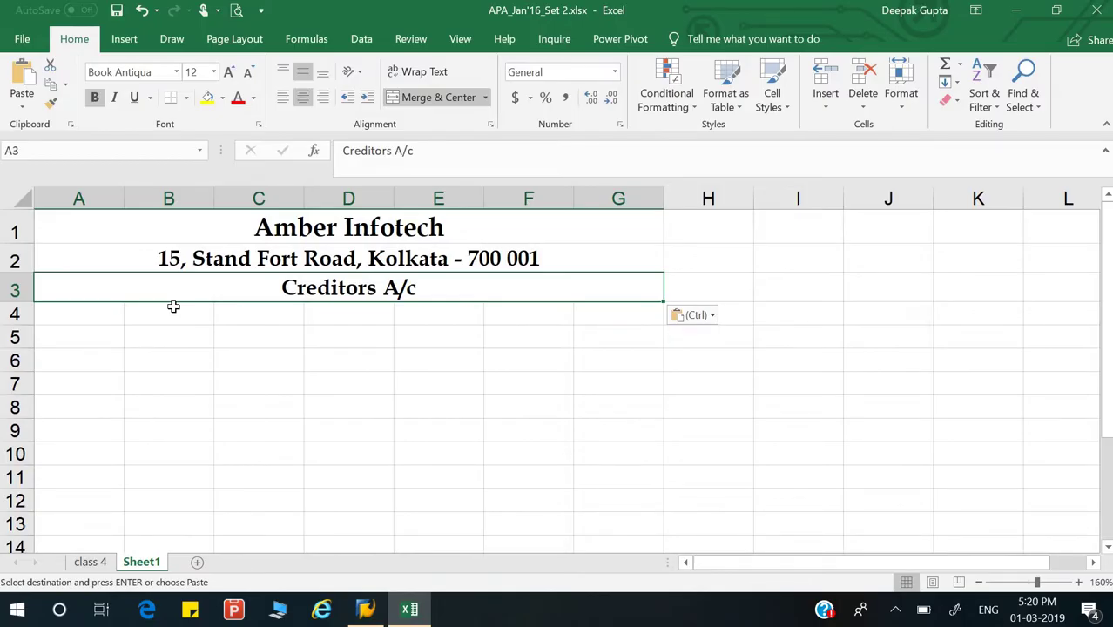
type("Cret")
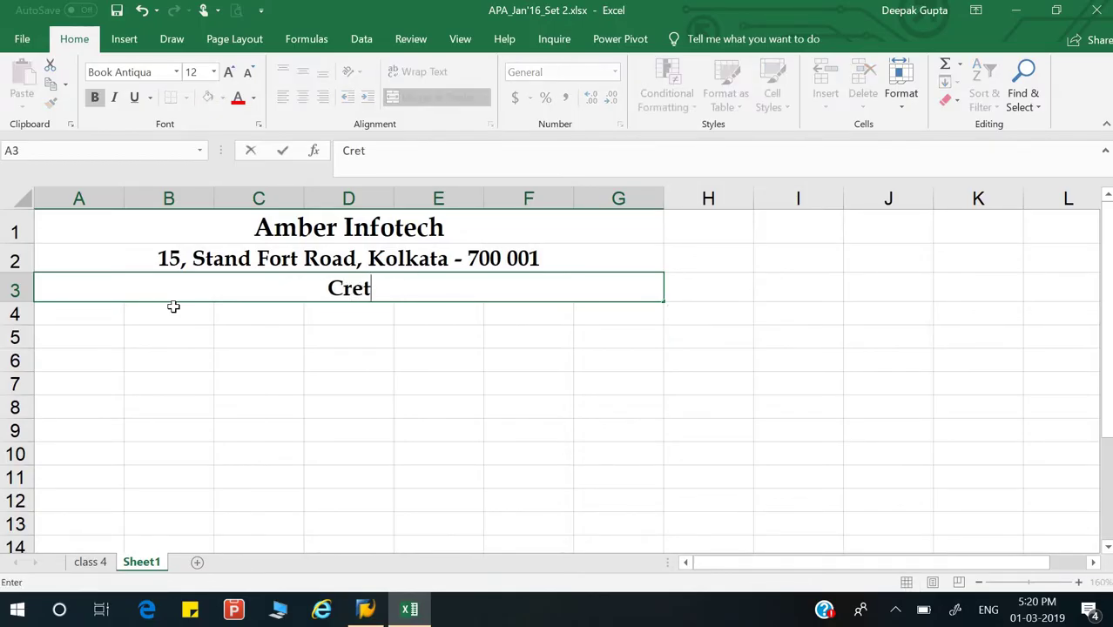
type("or's")
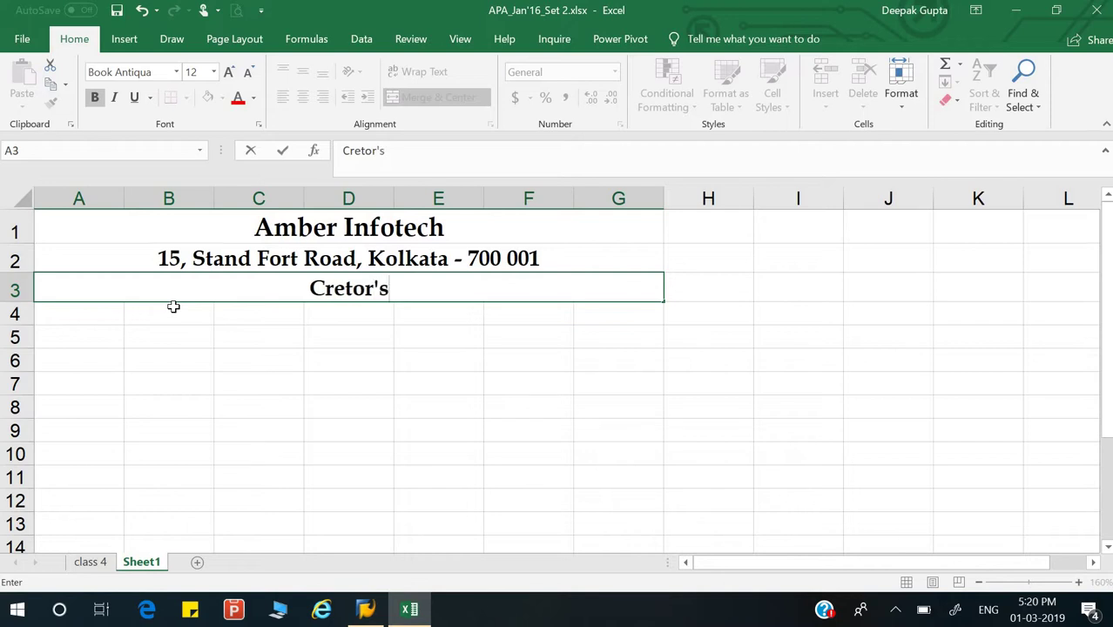
key("BackSpace")
key("BackSpace")
key("BackSpace")
key("BackSpace")
key("BackSpace")
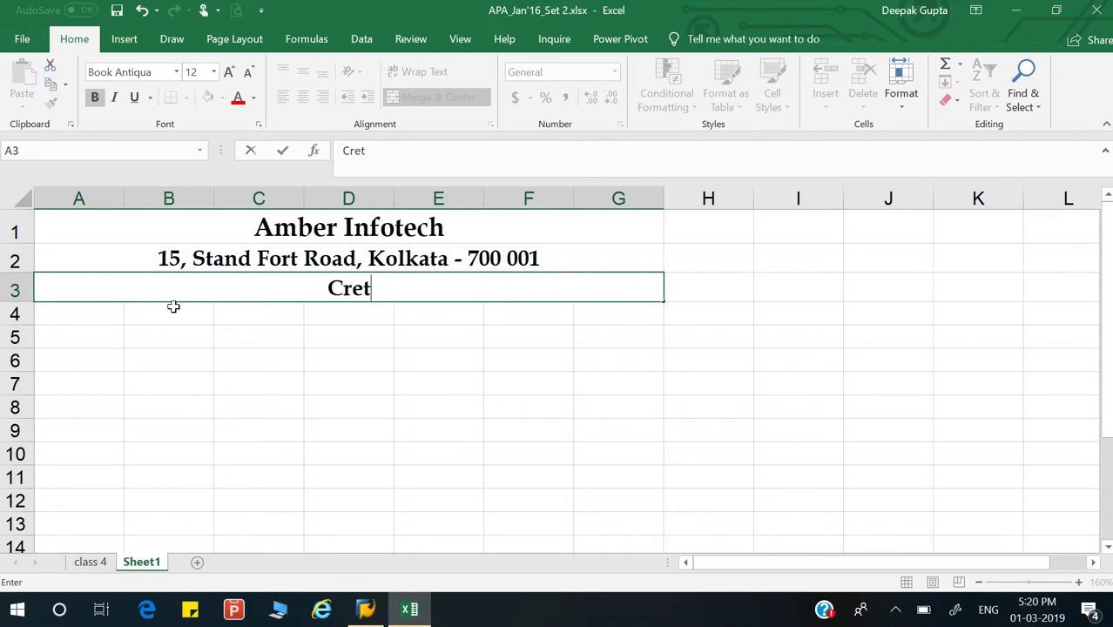
type("ditor")
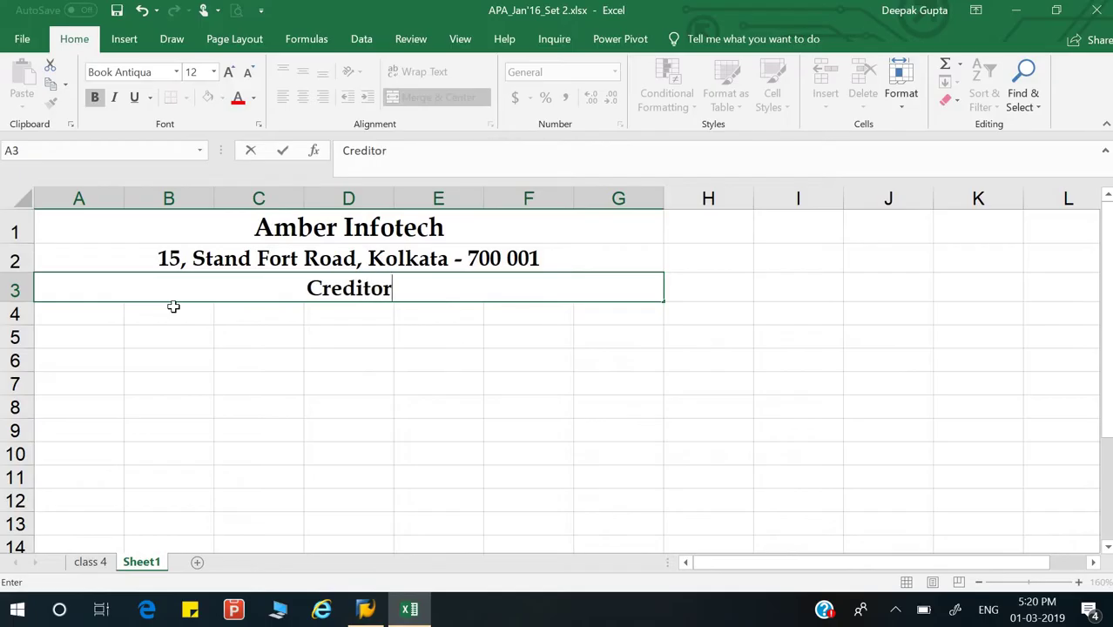
type("'s Rec")
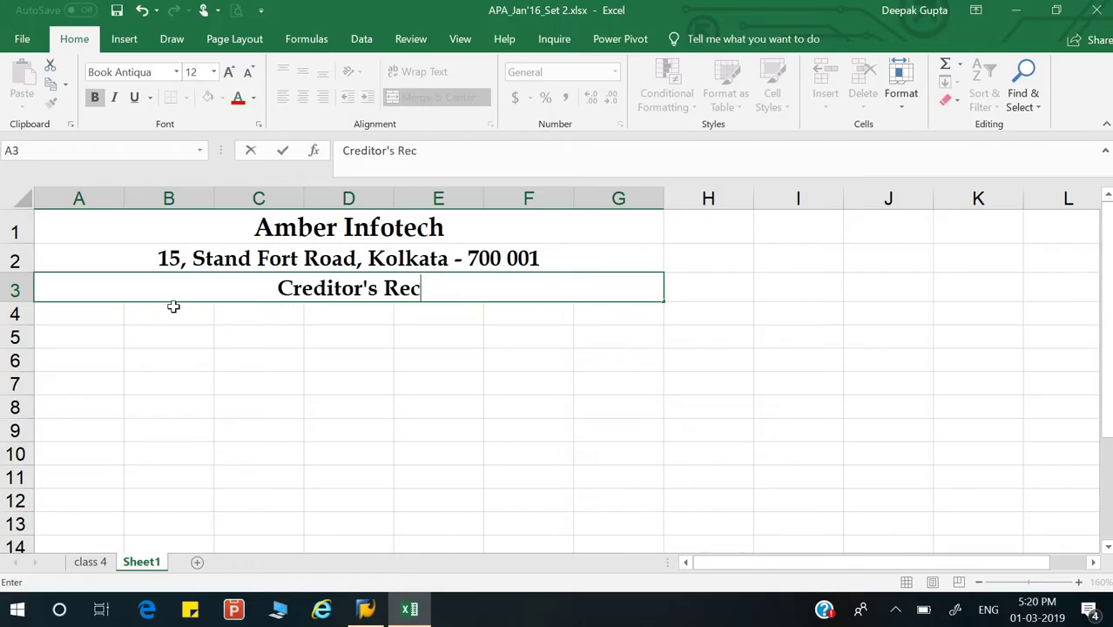
type("onciliat")
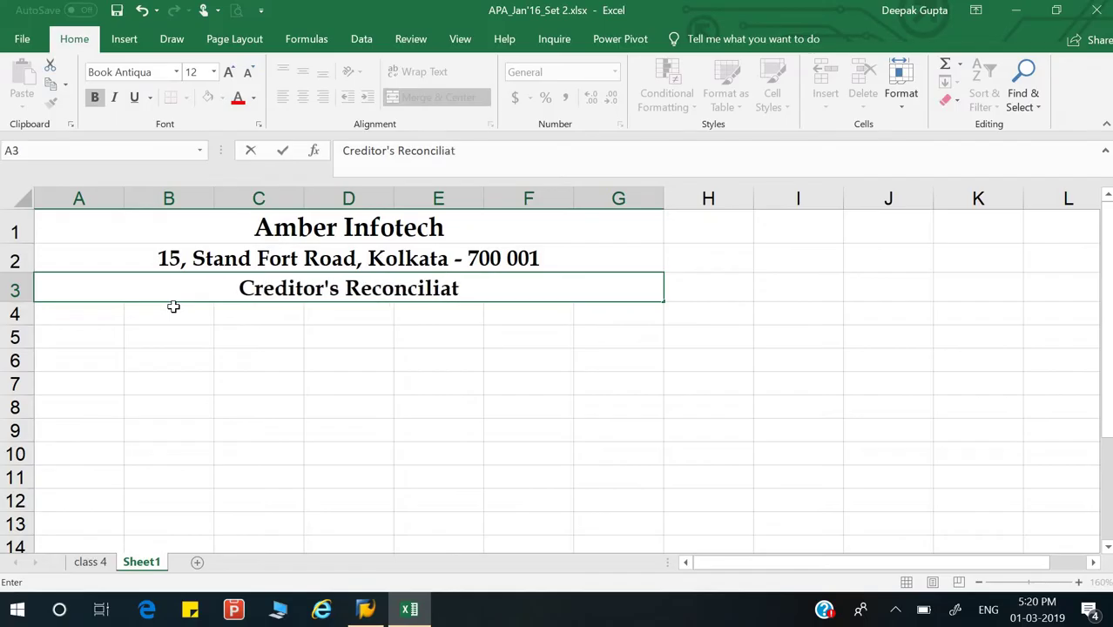
type("ion Sta")
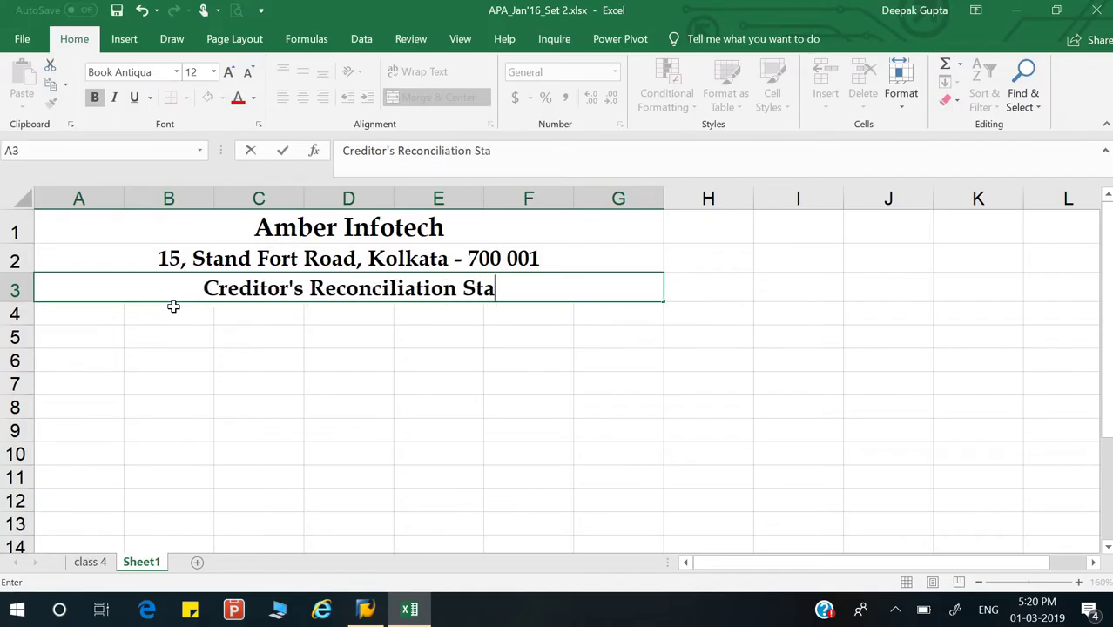
type("tement")
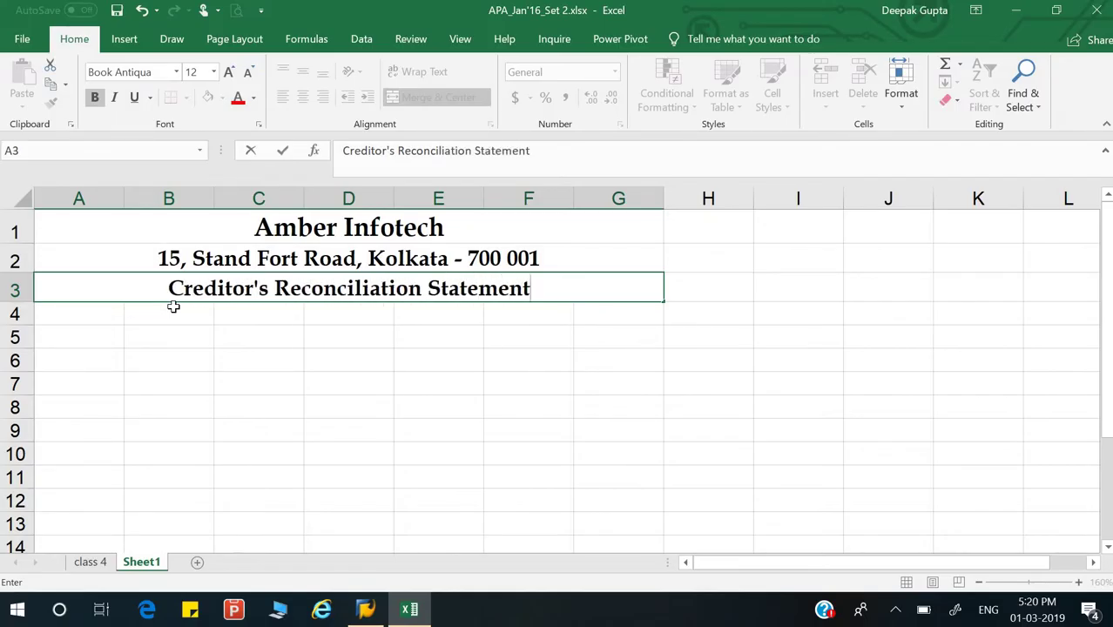
key("Return")
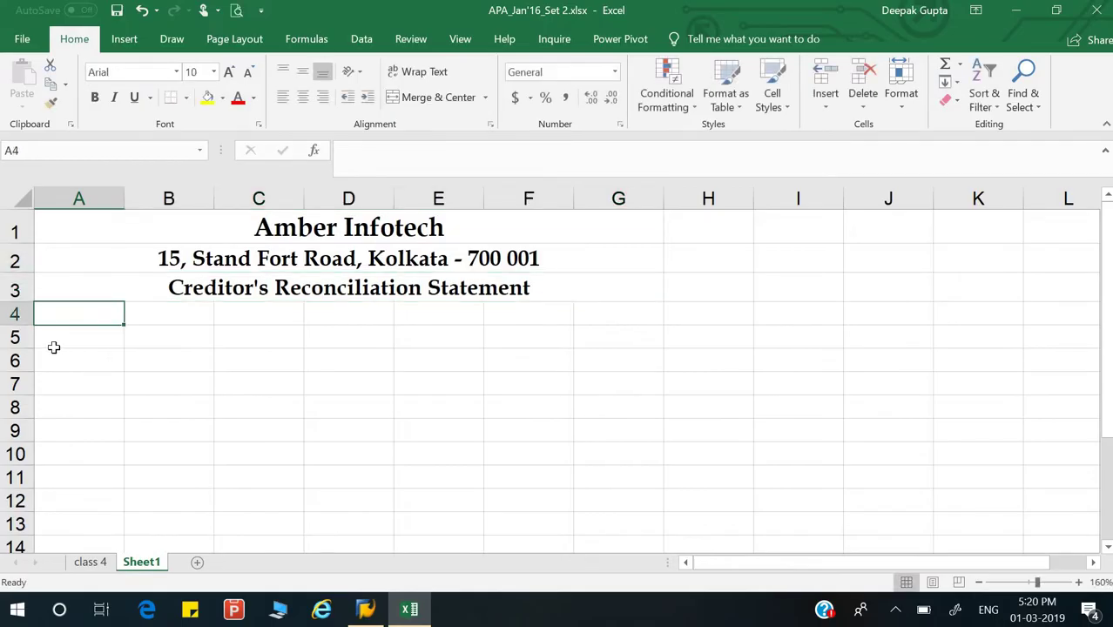
Put an outside border around the range A4:G16 beneath the statement heading.
scroll(49, 323, "down", 1)
scroll(48, 323, "up", 1)
left_click_drag(105, 315, 593, 414)
scroll(592, 414, "up", 3)
scroll(586, 420, "down", 2)
scroll(587, 420, "up", 2)
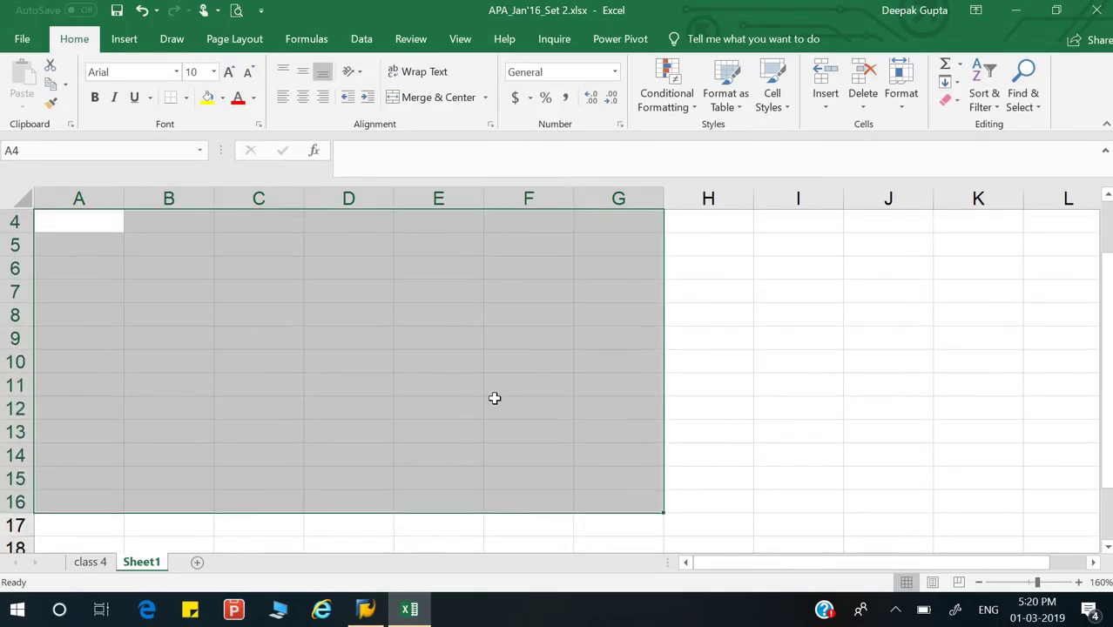
scroll(300, 371, "down", 1)
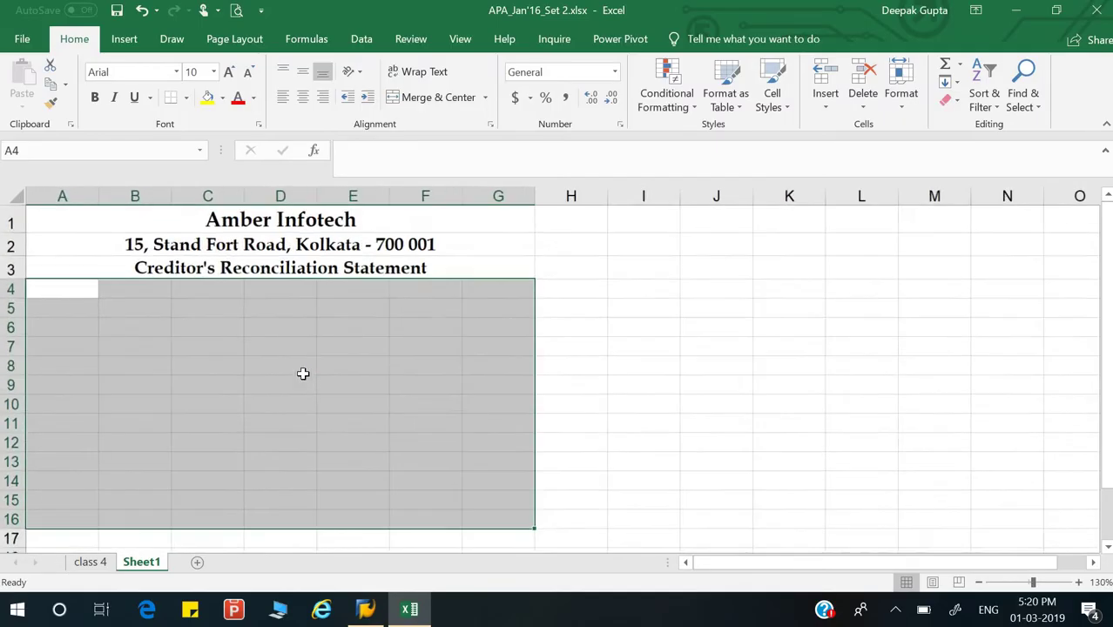
scroll(301, 371, "up", 1)
scroll(303, 374, "down", 1)
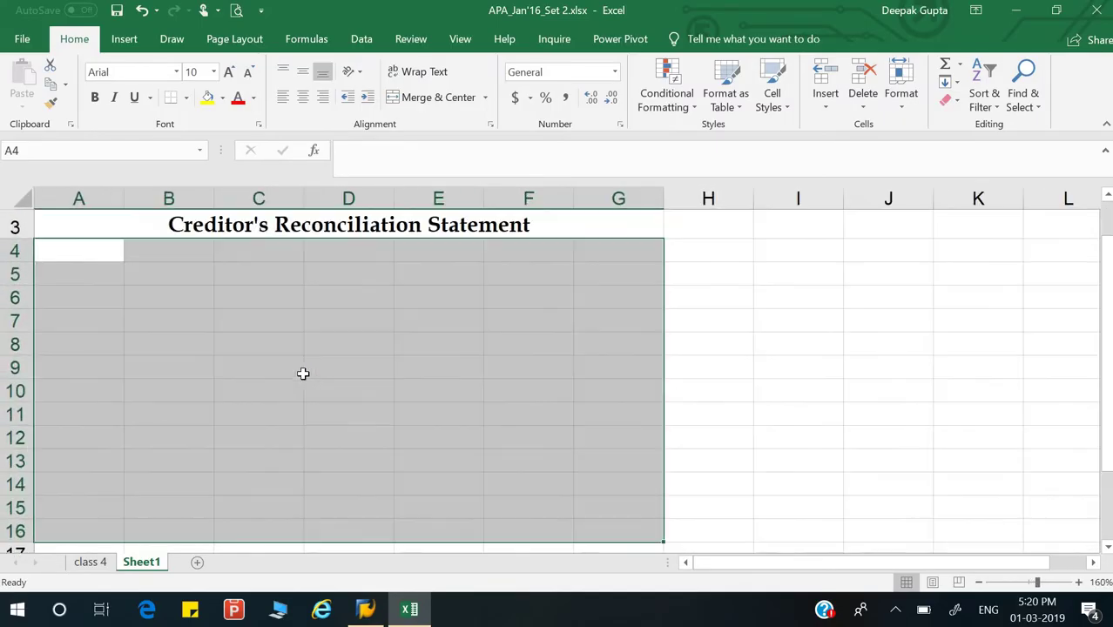
left_click(186, 97)
left_click(218, 287)
left_click(660, 385)
left_click_drag(755, 345, 737, 345)
Add outside borders around the header row A4:G4 and around the column range G4:G16.
left_click_drag(52, 251, 614, 275)
left_click(174, 98)
left_click(697, 368)
left_click(766, 282)
left_click_drag(592, 518, 604, 538)
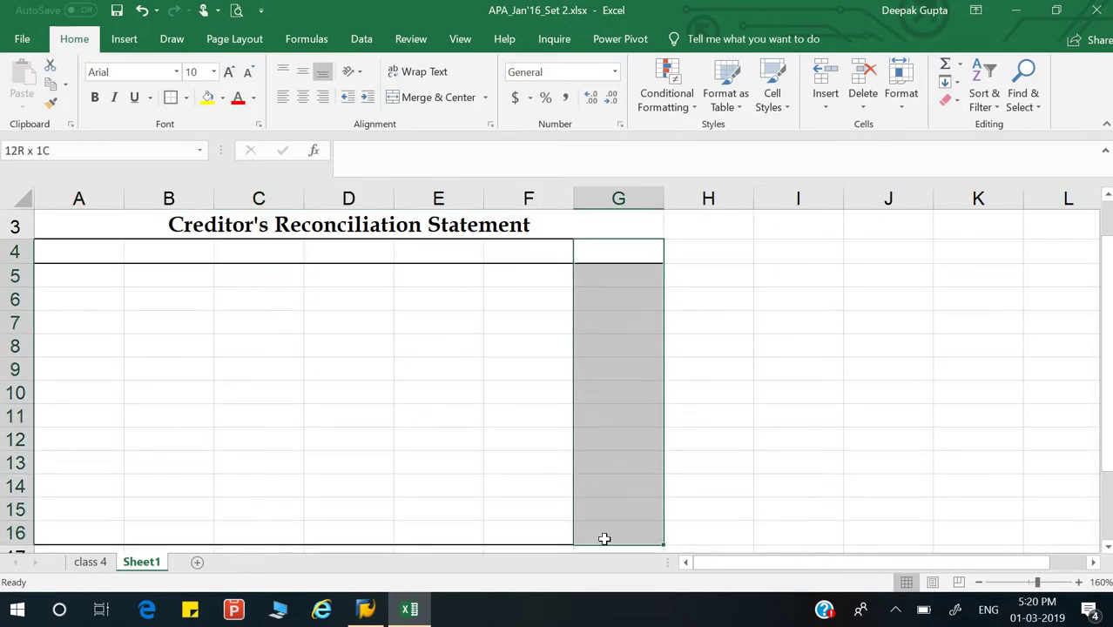
left_click(226, 371)
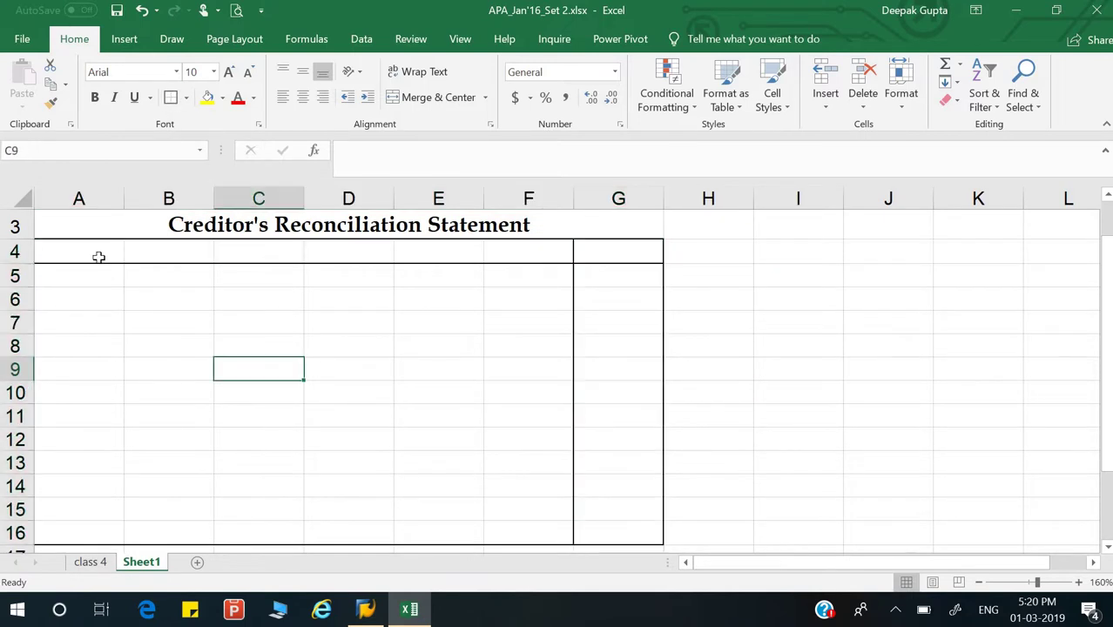
Merge and center cells A4:F4 and enter the column heading "Particular" in them.
left_click_drag(97, 254, 509, 236)
left_click_drag(308, 280, 523, 252)
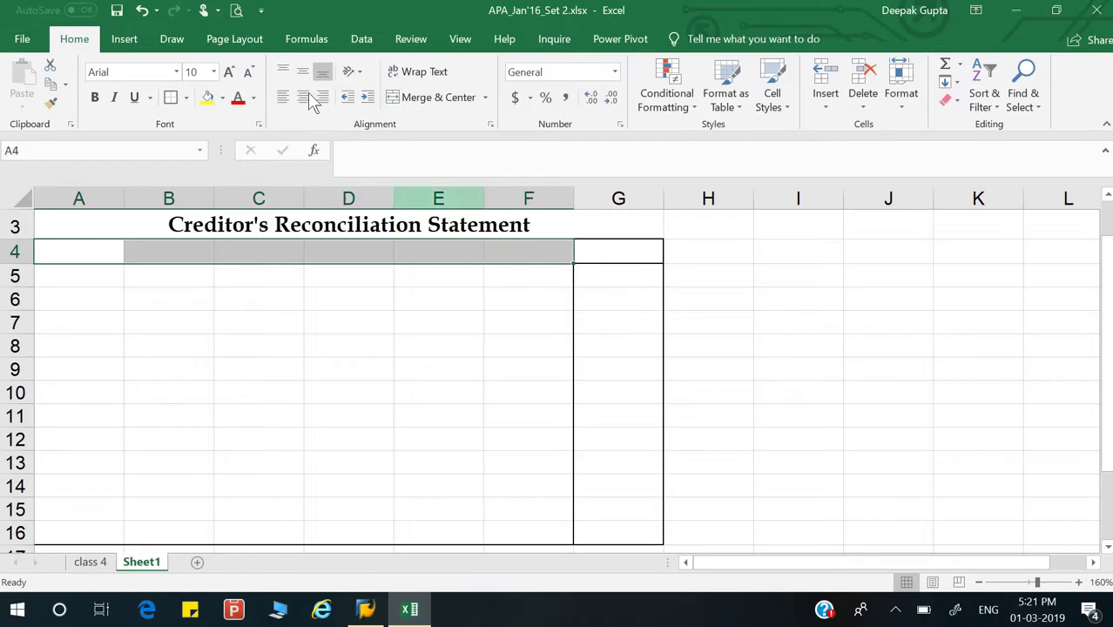
left_click(427, 97)
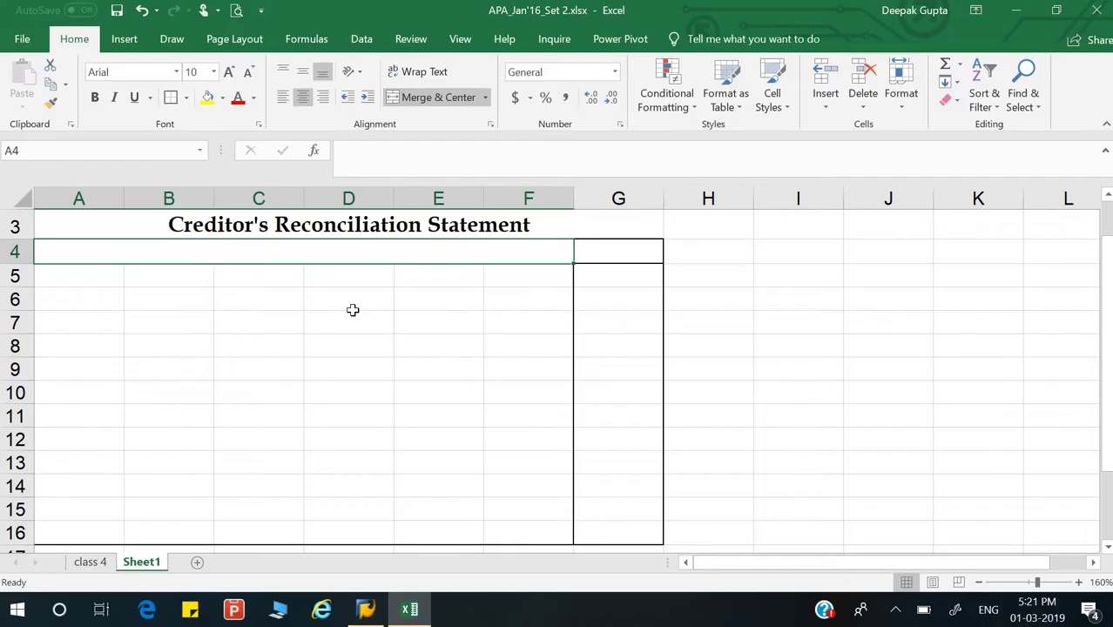
type("Part")
key("BackSpace")
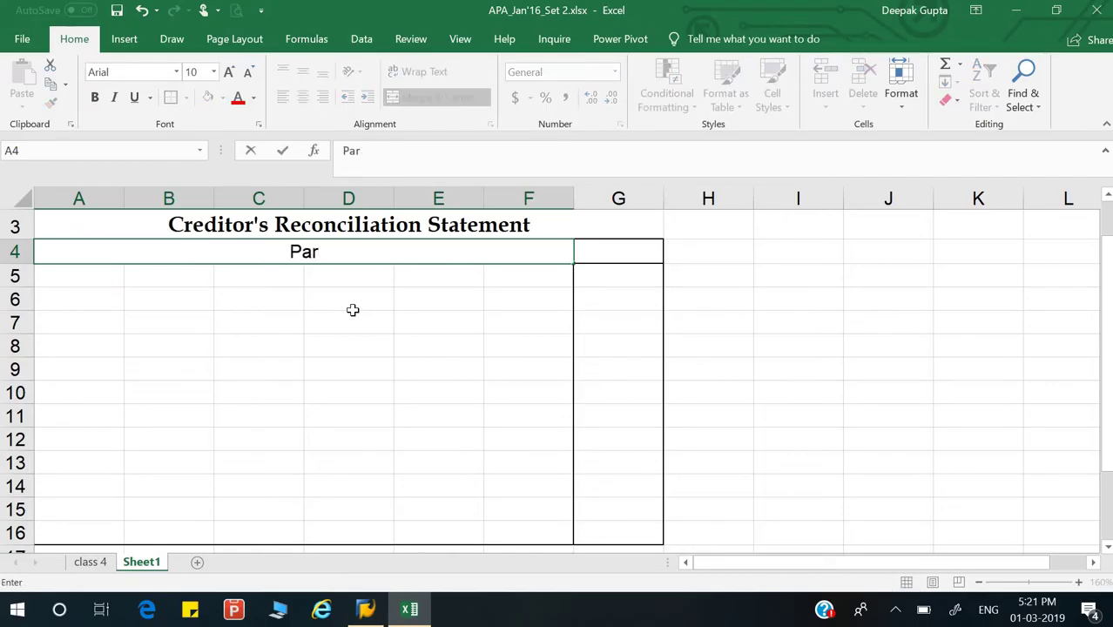
type("ticula")
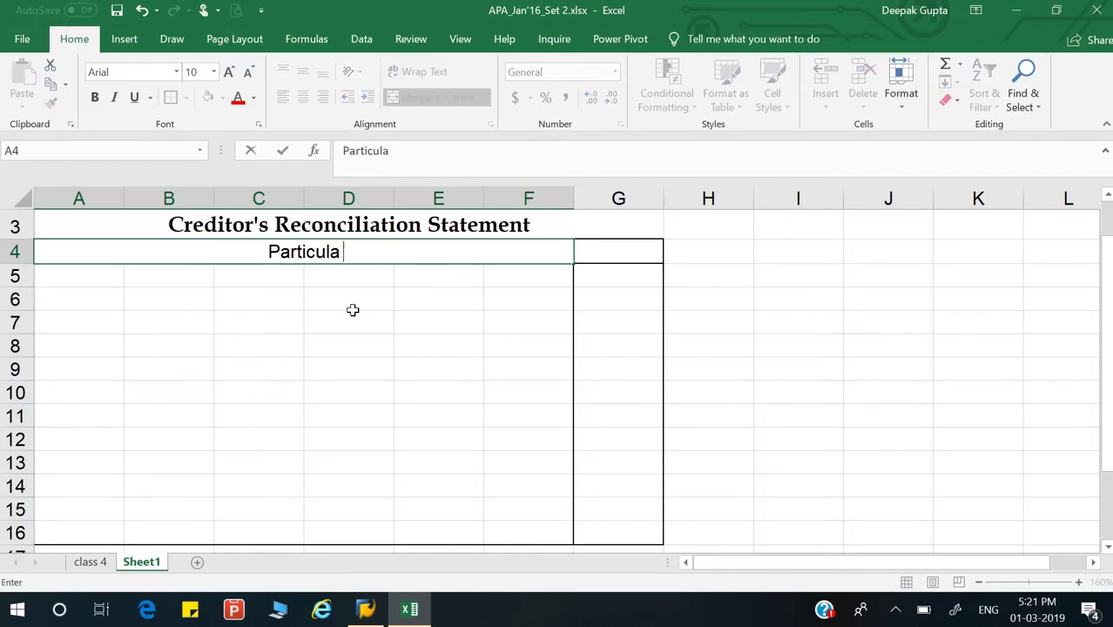
type("r")
key("Return")
Enter the column heading "Amount" in cell G4.
key("Up")
key("Right")
key("F2")
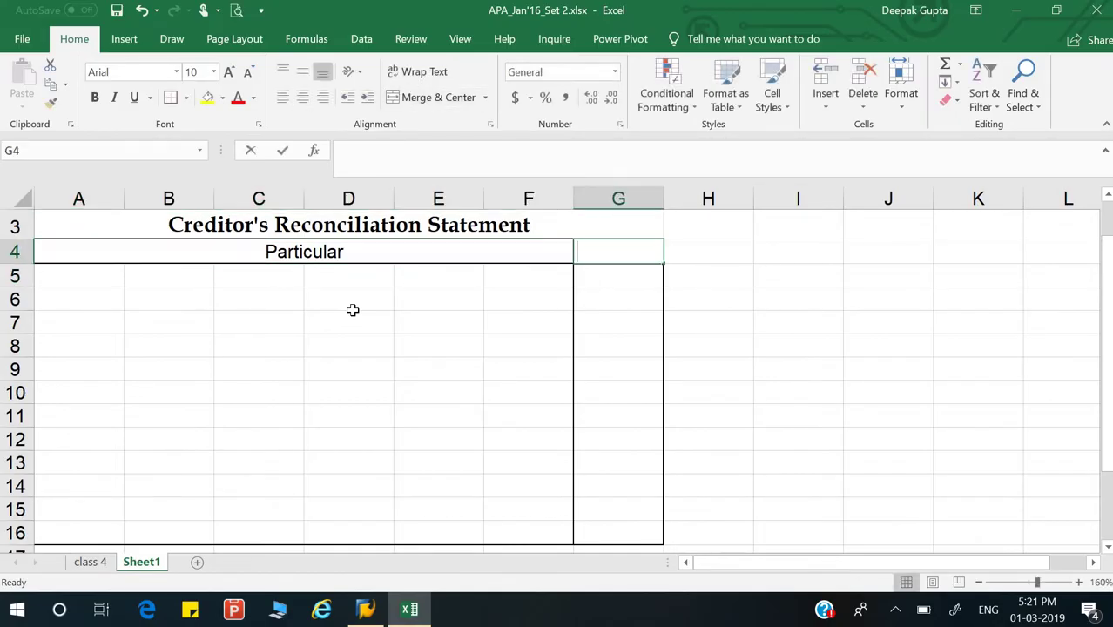
type("Amount")
key("Return")
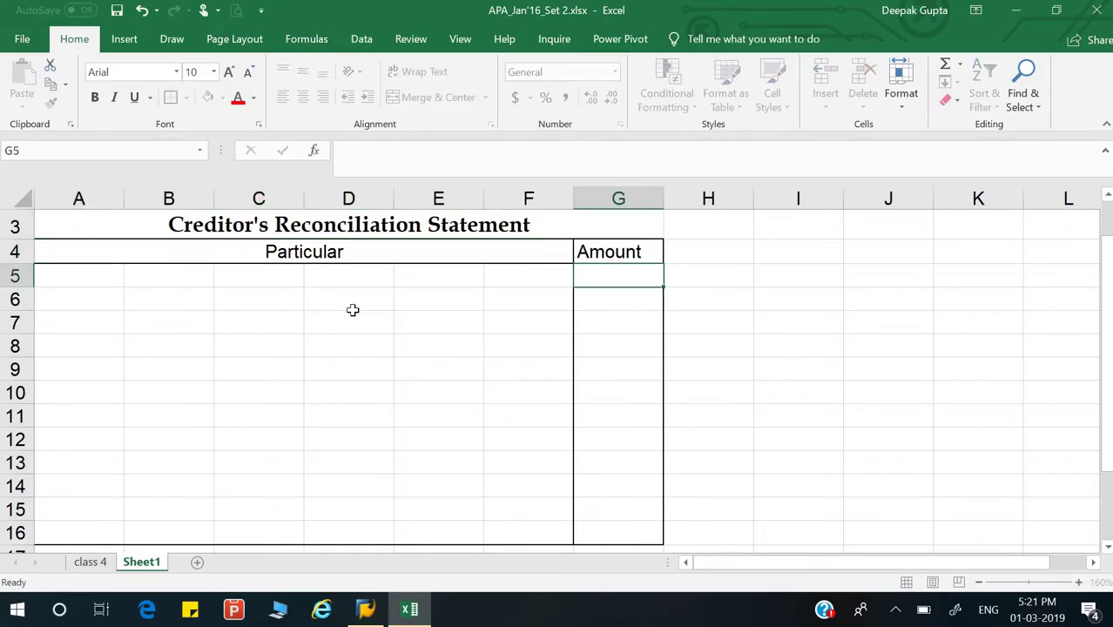
Enter "Balance as per vendor" in cell A5 as the first line of the statement.
left_click(122, 275)
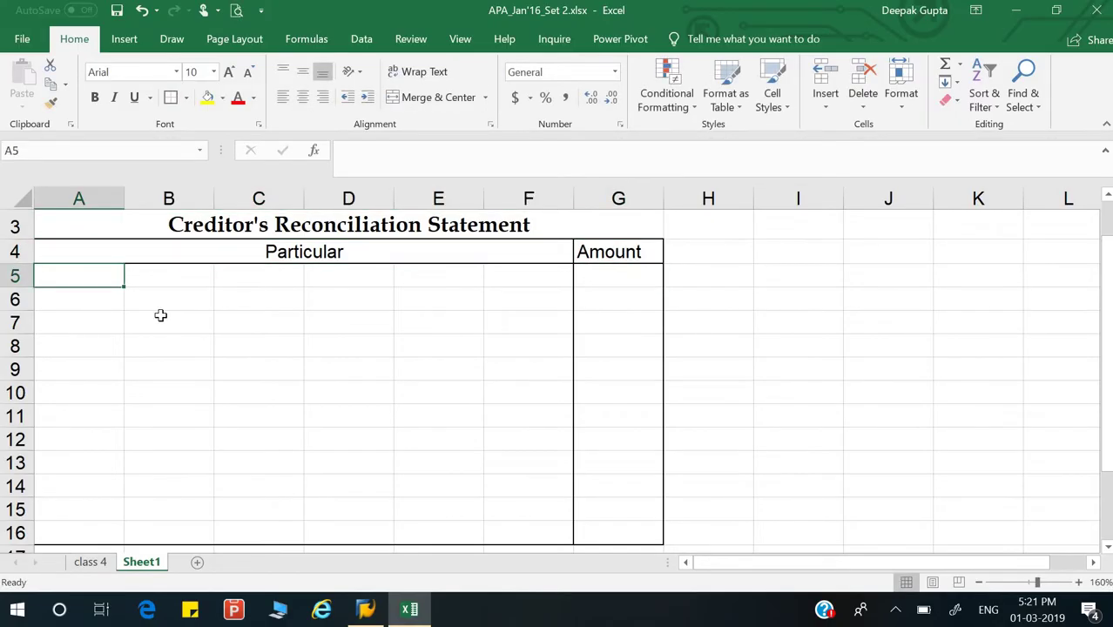
type("Balanc")
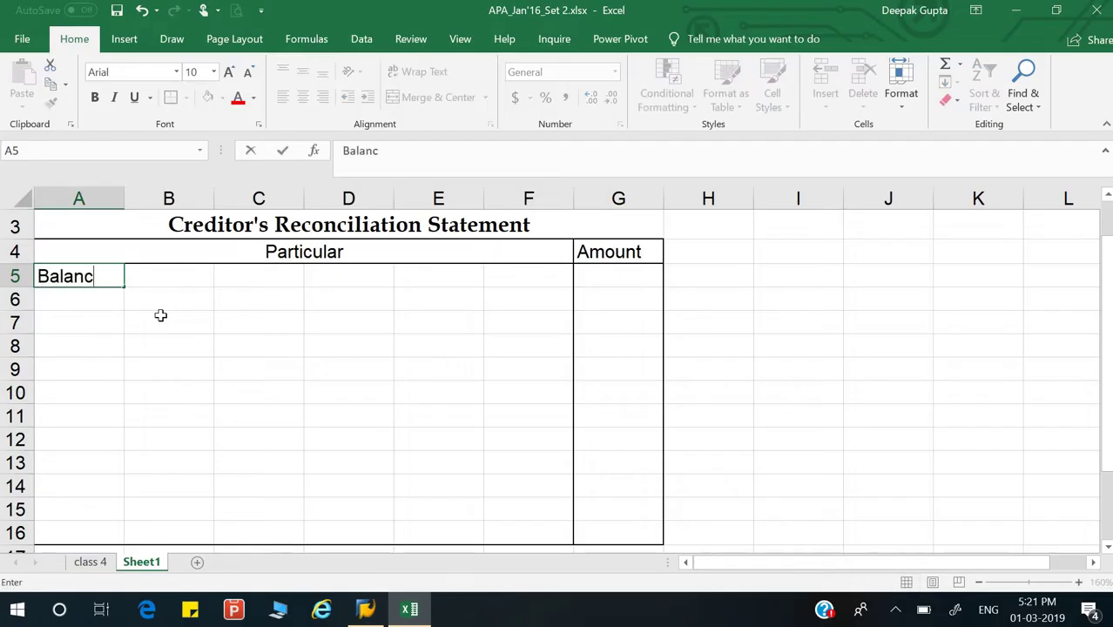
type("e as per")
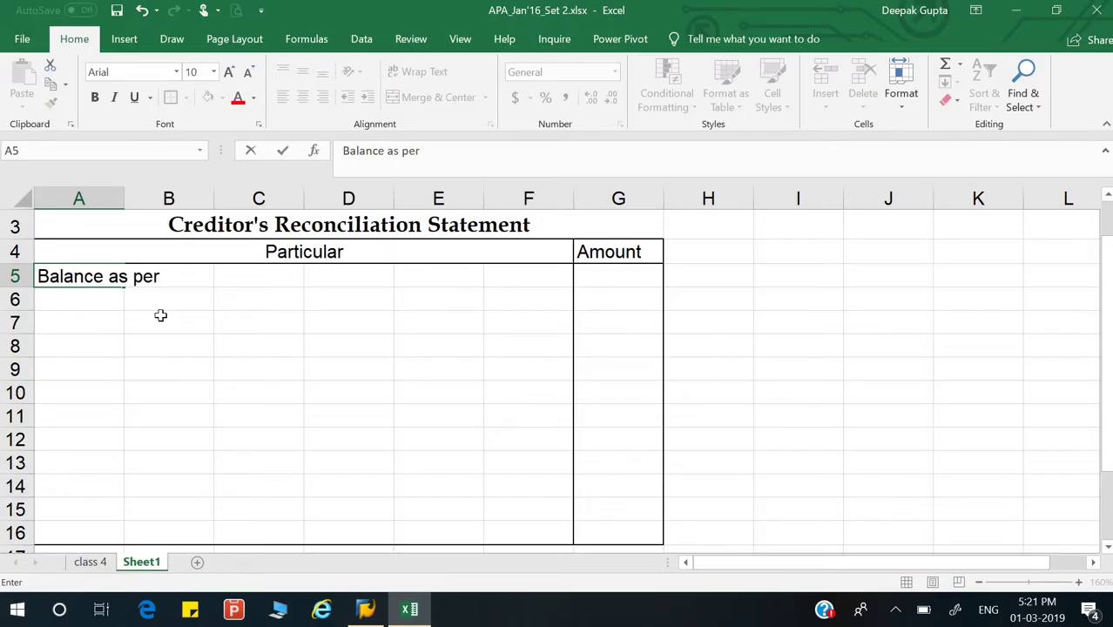
type(" ve")
key("Return")
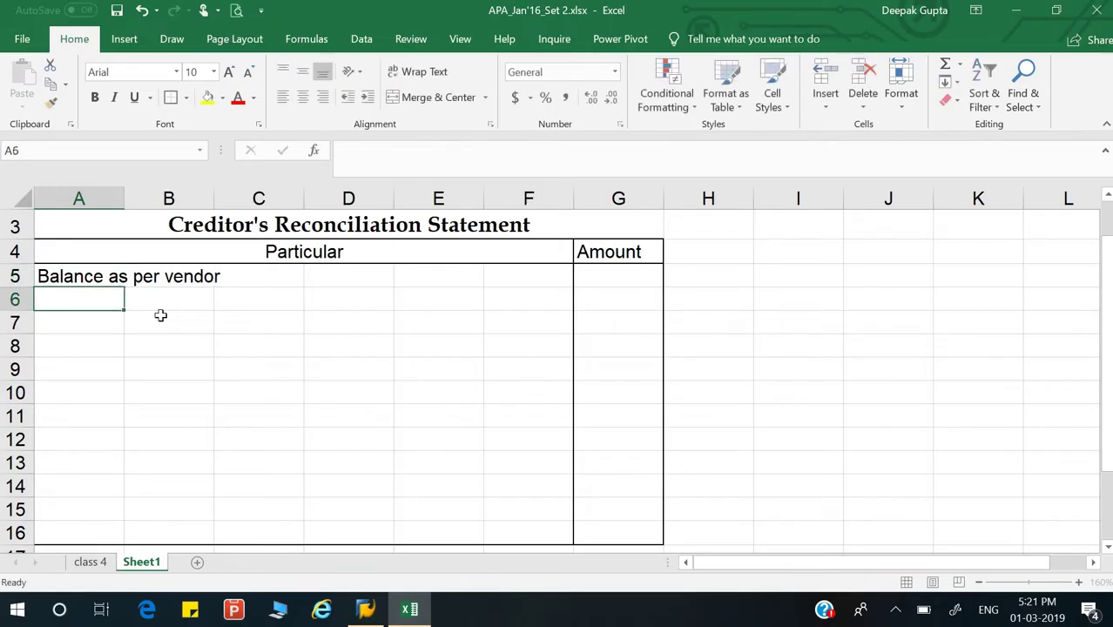
Enter "Balance as per our book" in cell A16 as the last line of the statement.
left_click(594, 283)
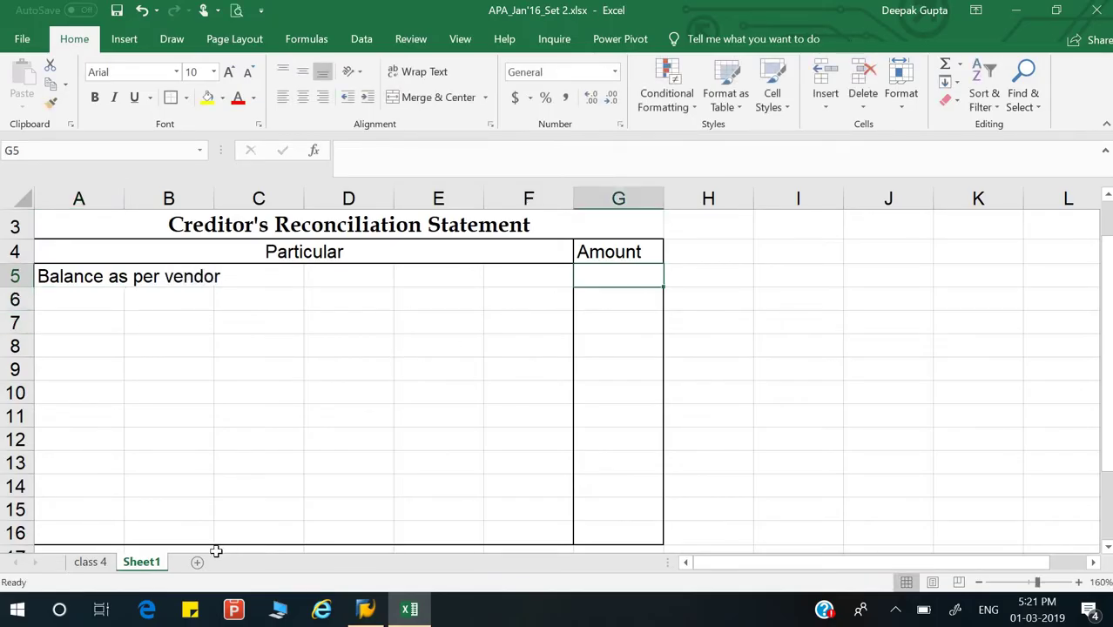
scroll(68, 471, "down", 2)
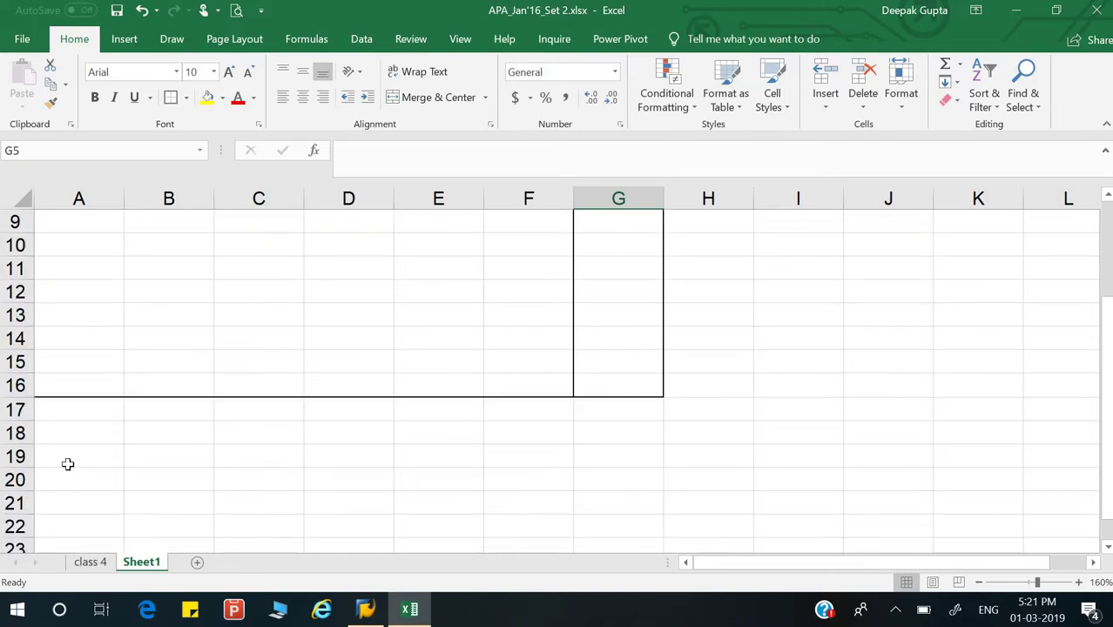
scroll(80, 408, "up", 1)
left_click(82, 458)
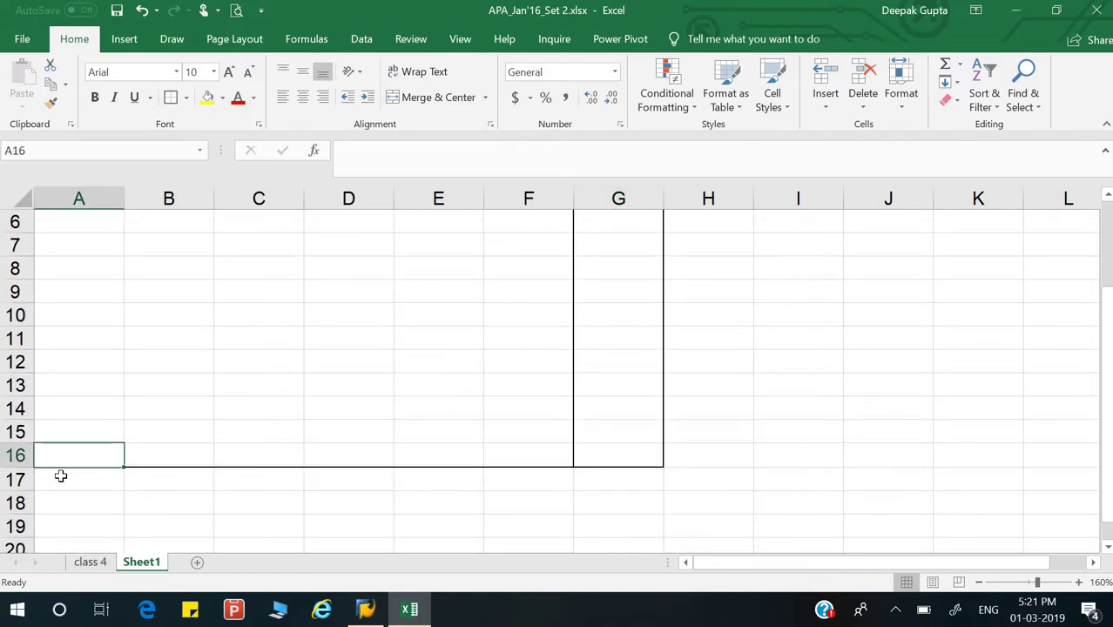
type("Balance")
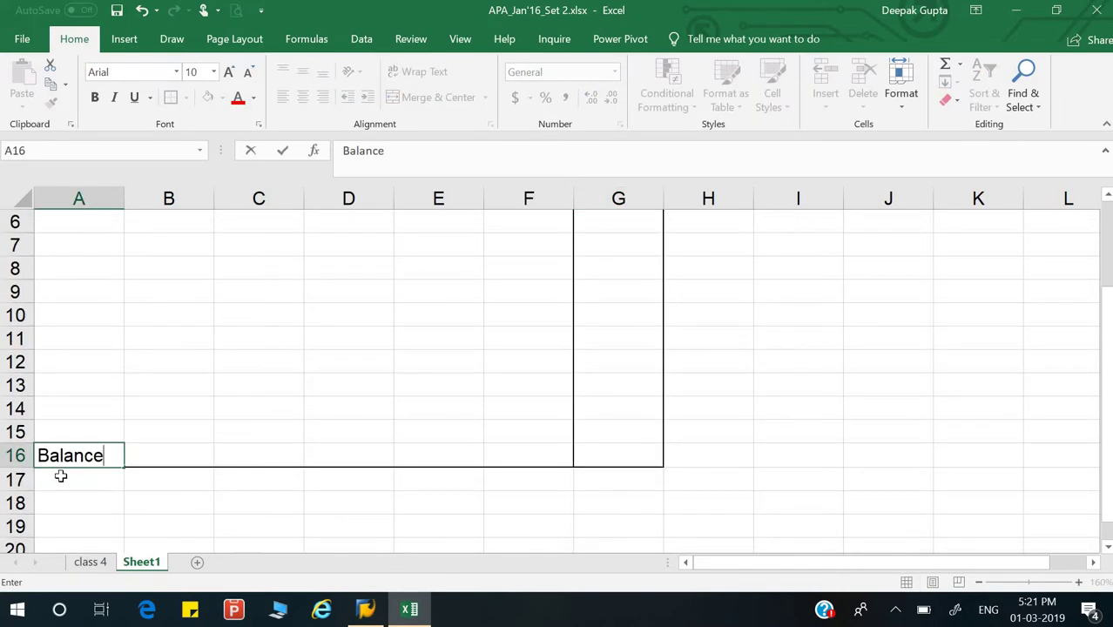
type(" as per ")
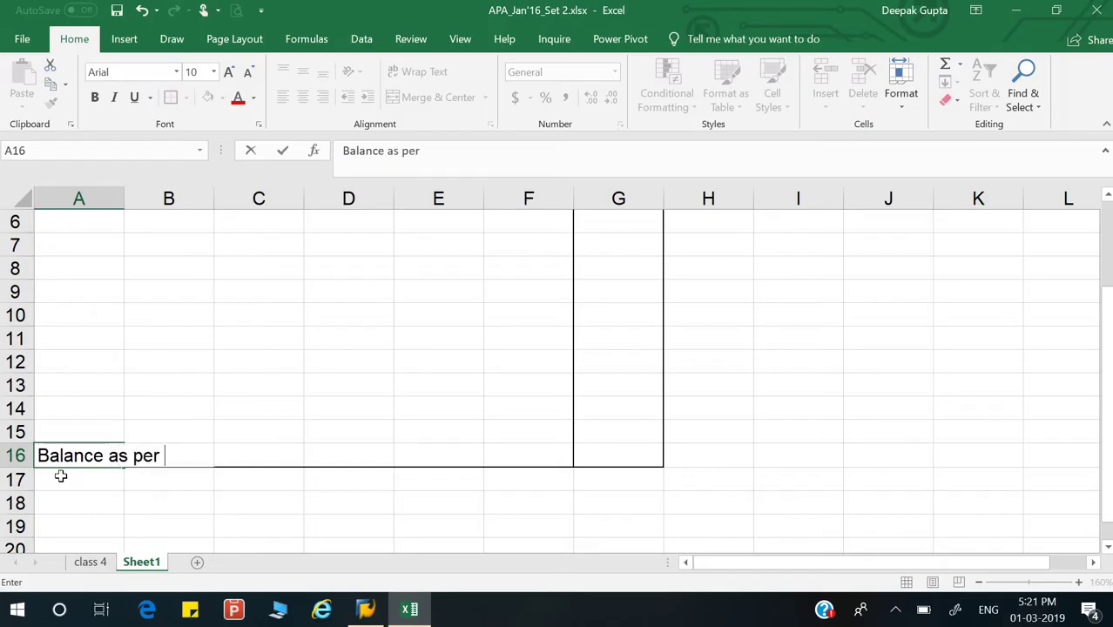
type("our book")
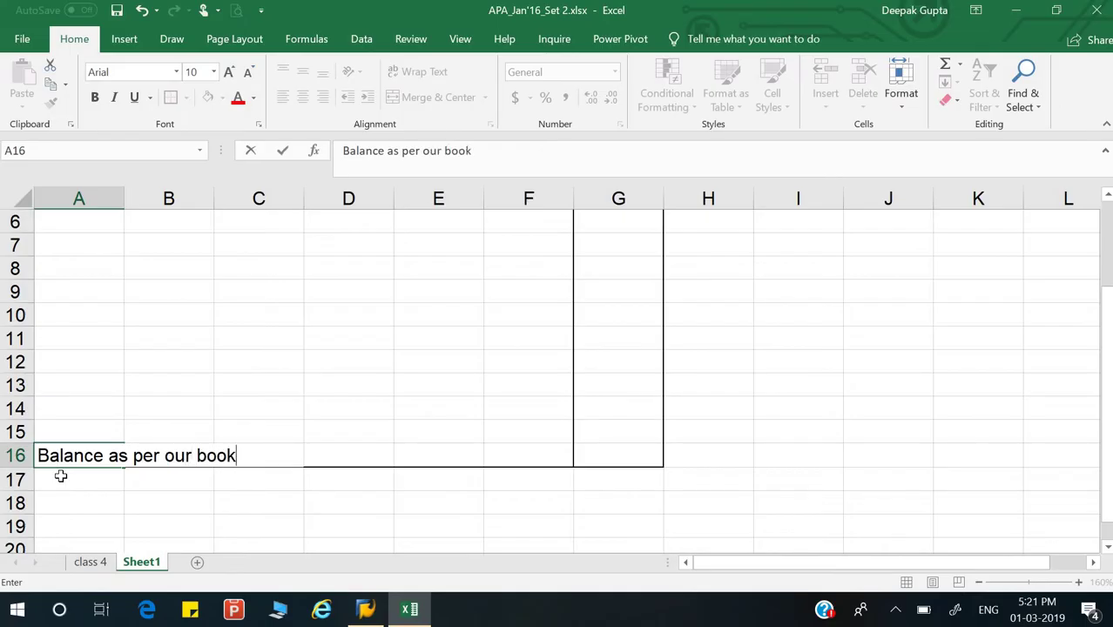
key("Return")
Set the font size of the three heading lines in rows 1 to 3 to 11 and collapse the ribbon.
scroll(223, 449, "up", 1)
scroll(187, 411, "up", 1)
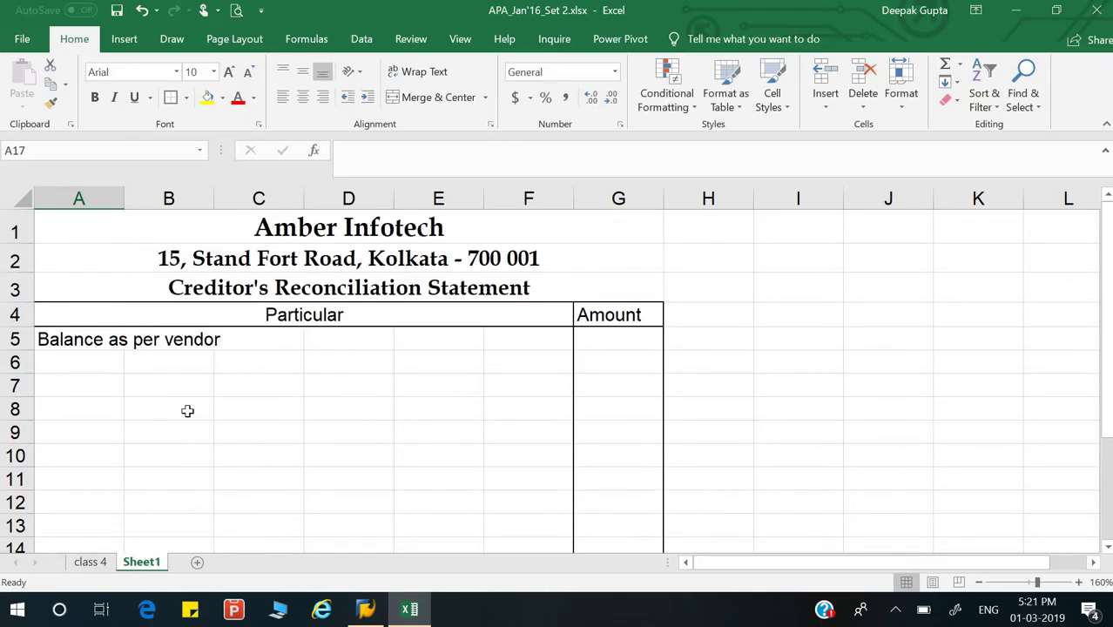
scroll(204, 410, "down", 1)
scroll(209, 416, "up", 1)
left_click_drag(237, 228, 237, 288)
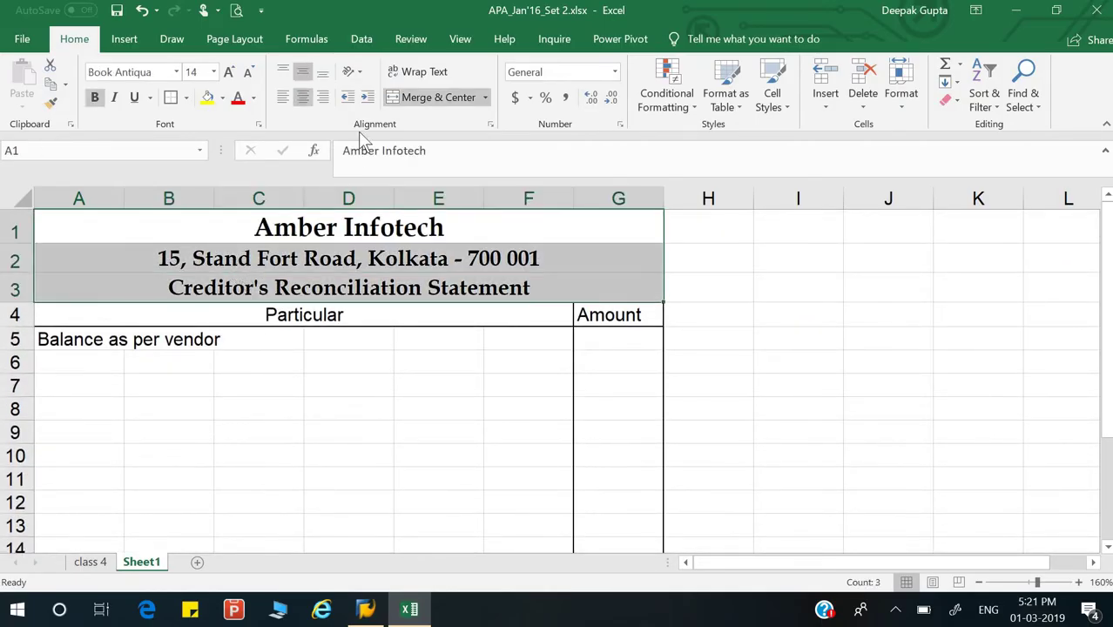
left_click(230, 73)
left_click(249, 75)
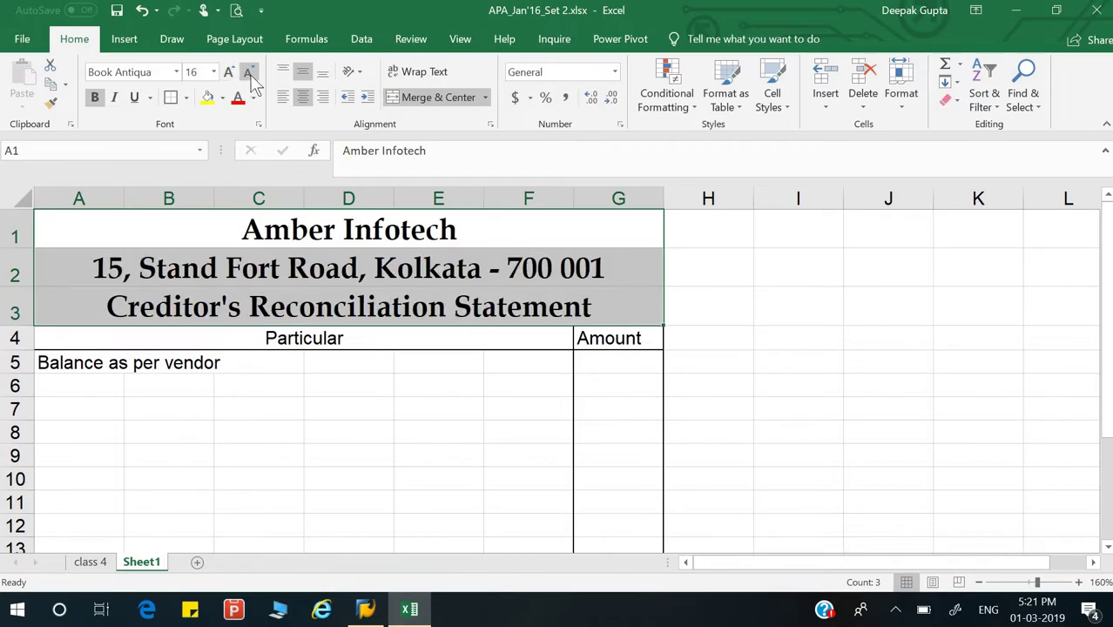
left_click(249, 75)
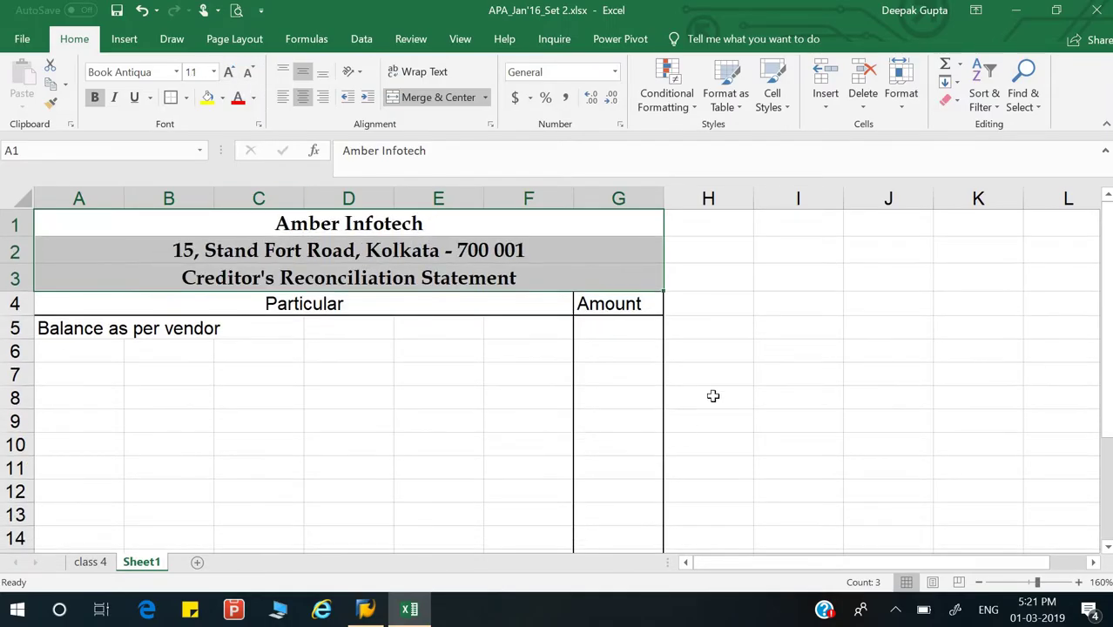
left_click(710, 394)
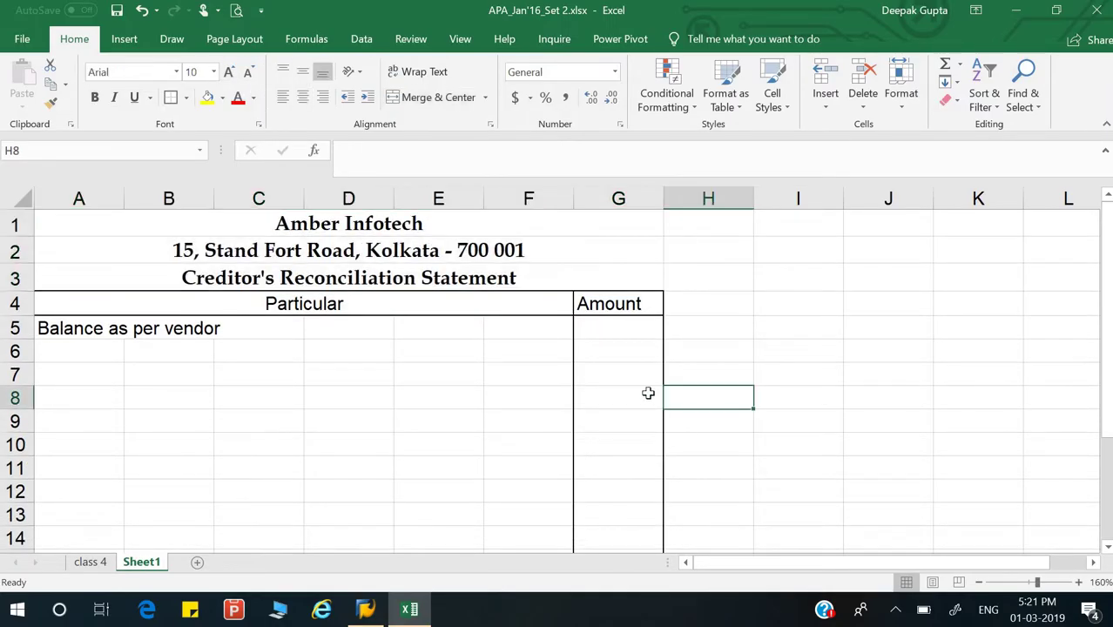
key("ctrl+F1")
left_click(261, 323)
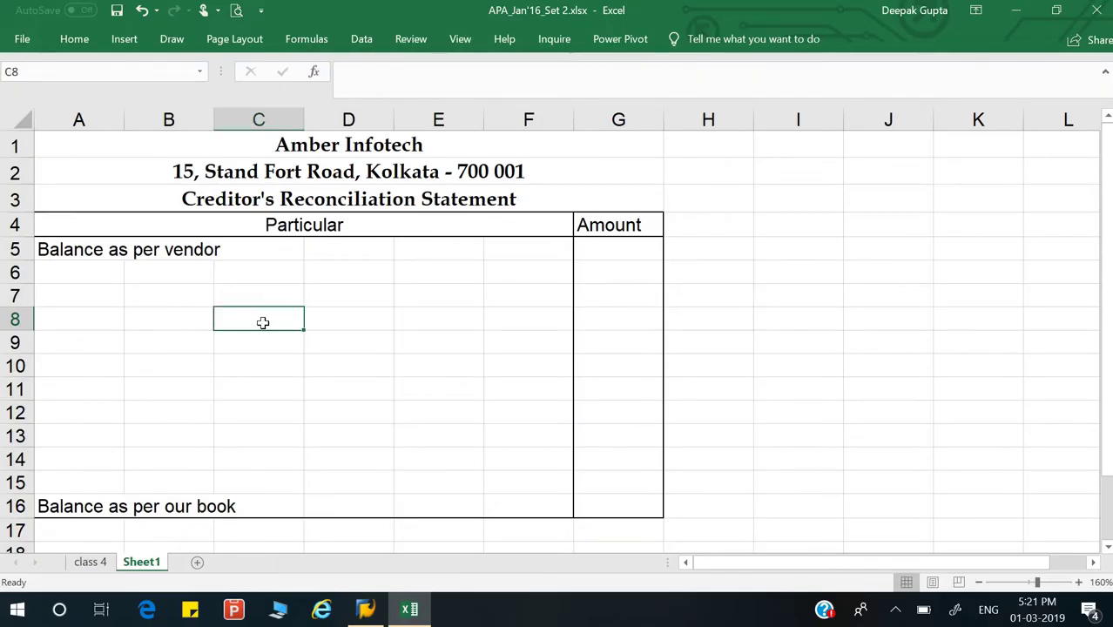
Look up the vendor's balance on the class 4 sheet and enter 205000 in cell G5 of Sheet1.
left_click(604, 250)
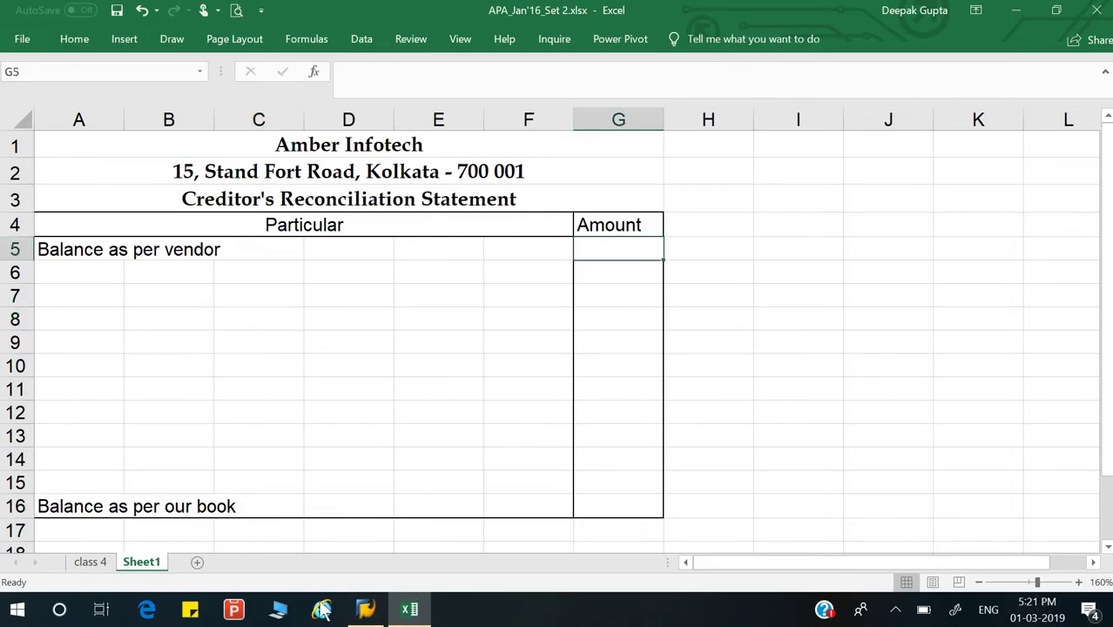
left_click(94, 562)
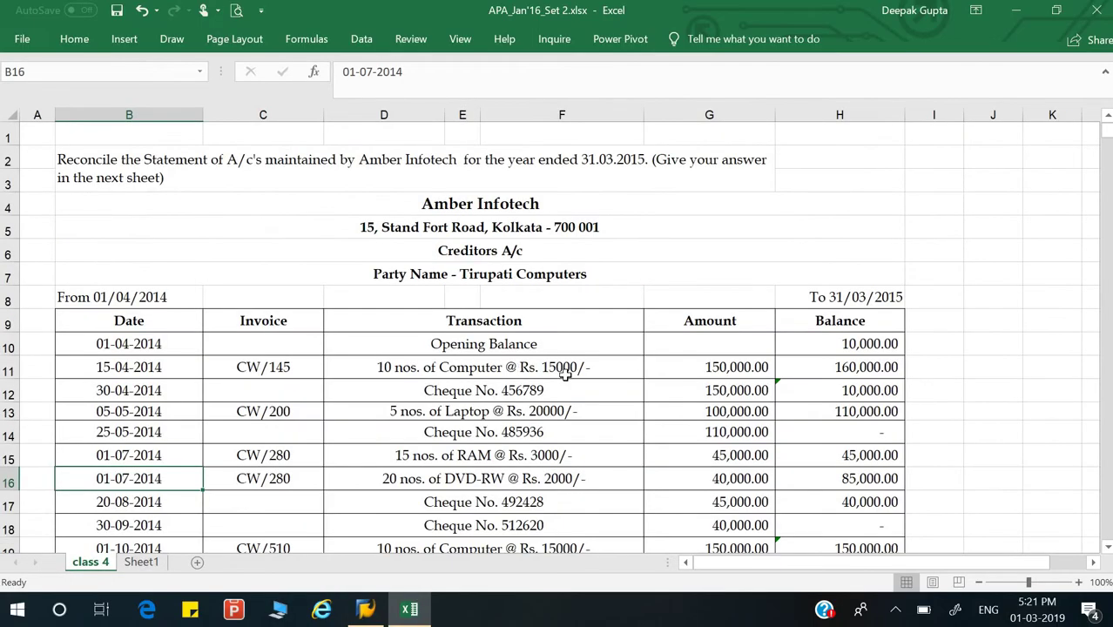
scroll(697, 414, "down", 7)
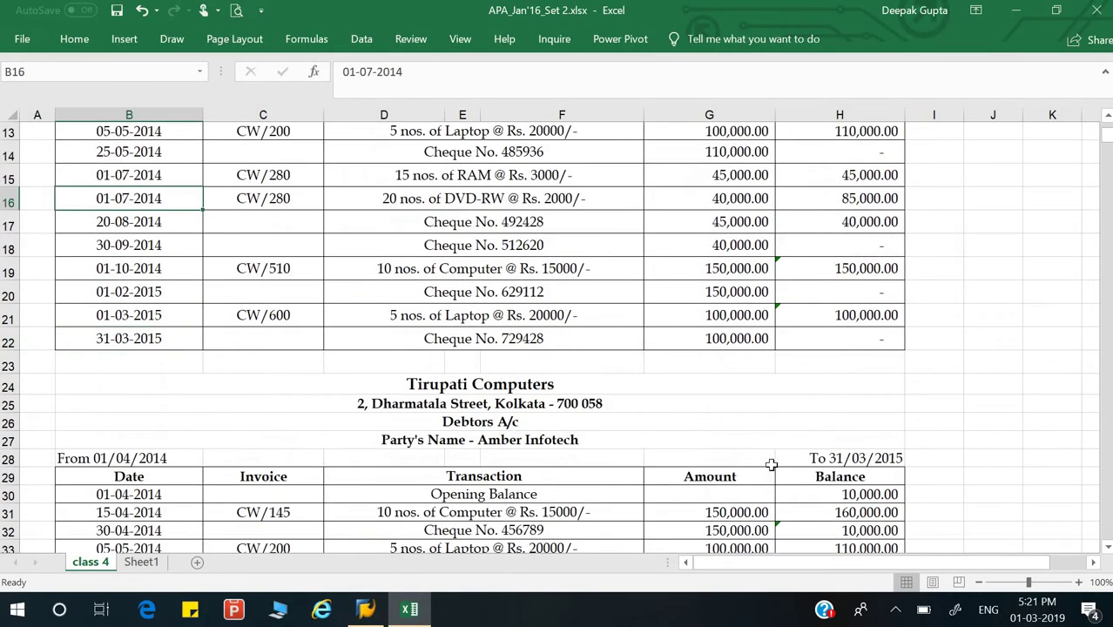
left_click(154, 564)
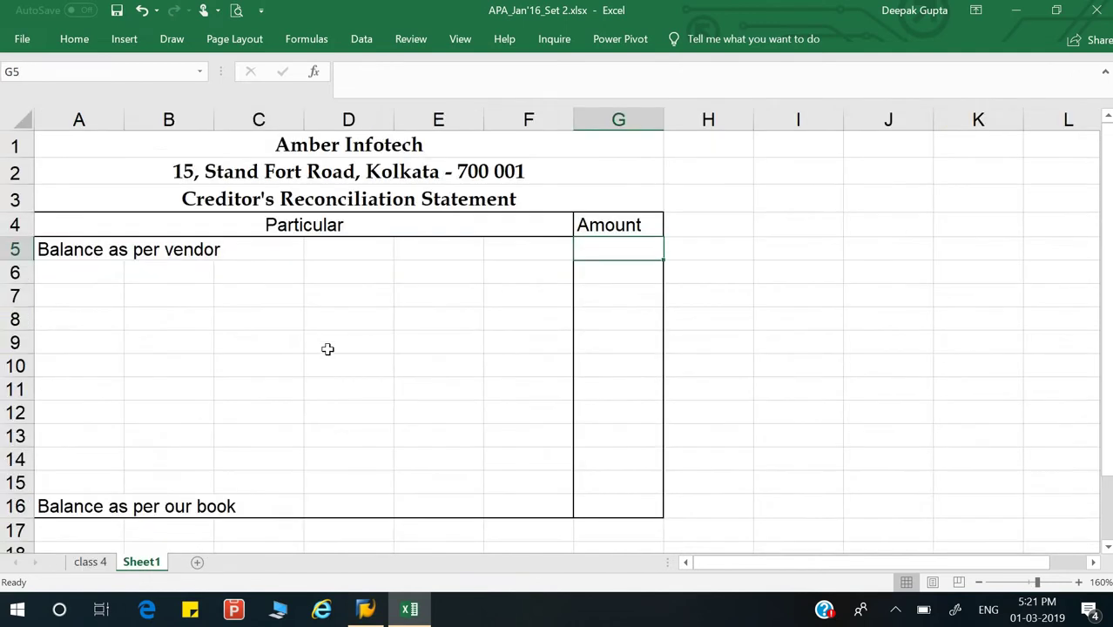
type("205000")
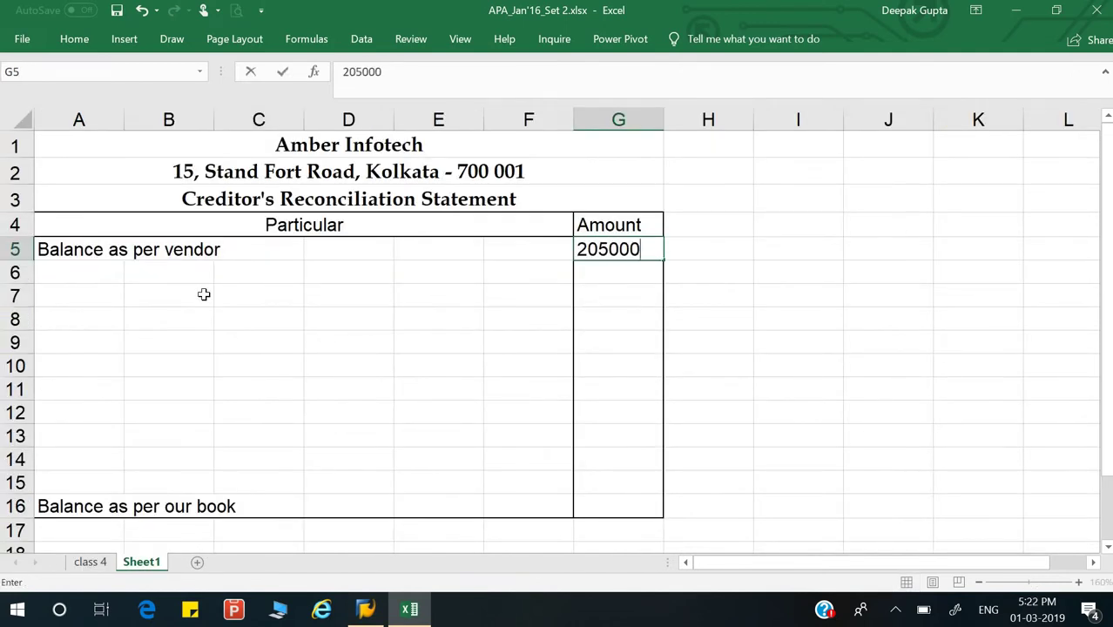
key("ctrl+Return")
key("Return")
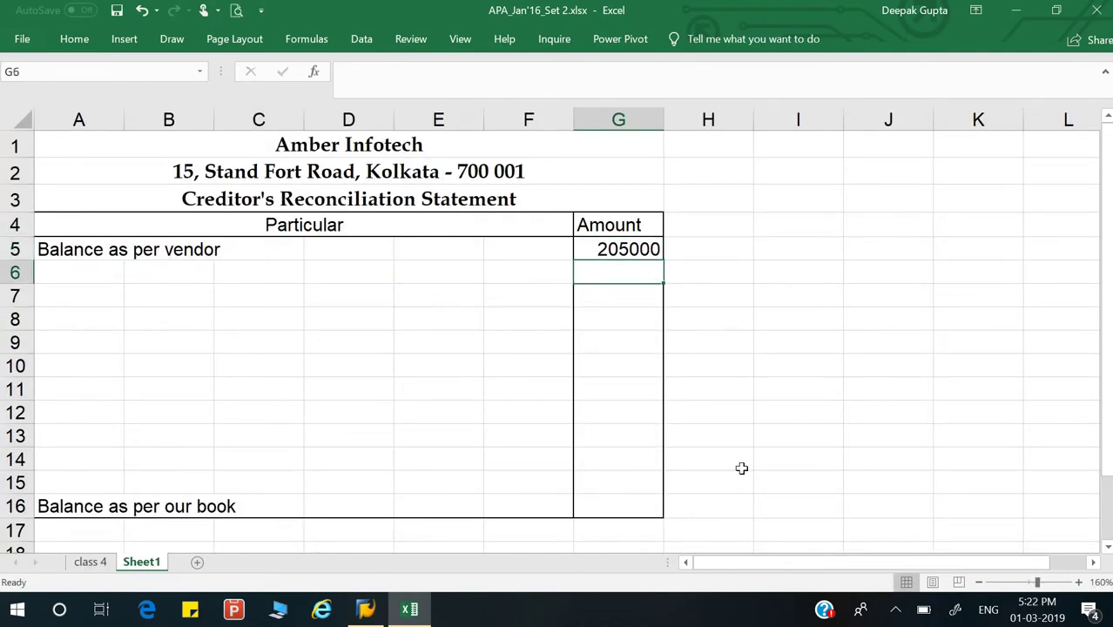
Enter 0 in cell H16, outside the table beside the "Balance as per our book" line.
left_click(622, 507)
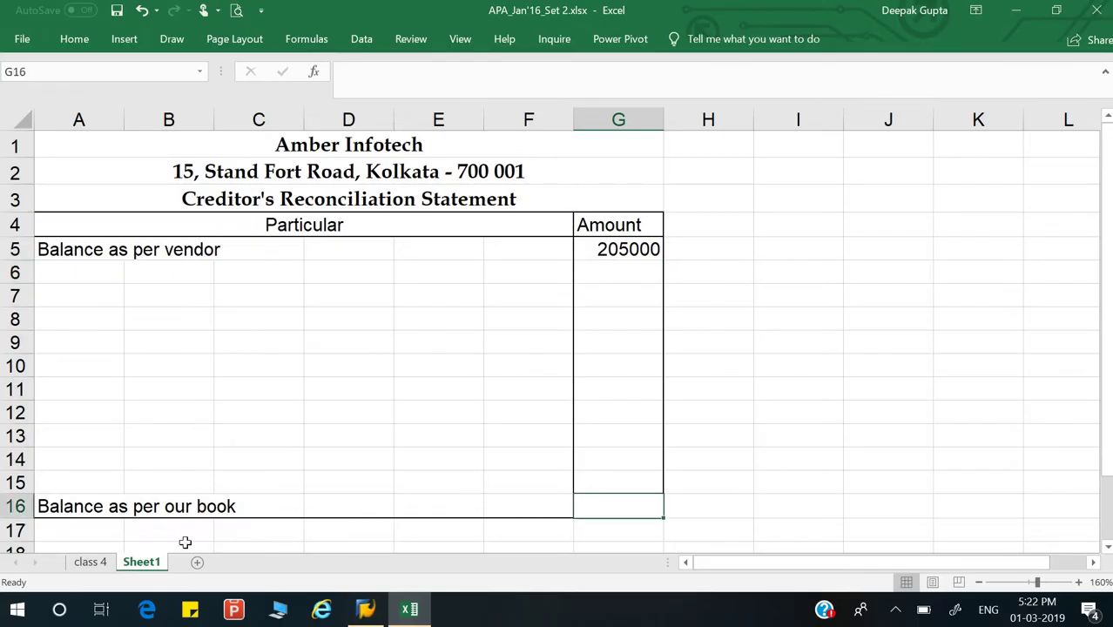
left_click(706, 503)
type("0")
key("Return")
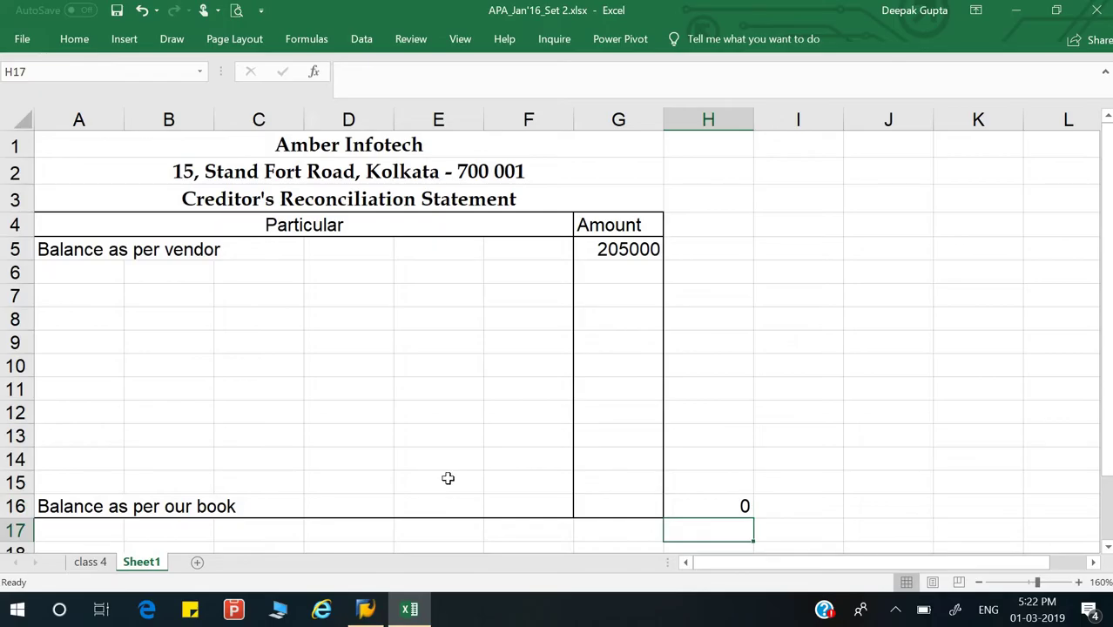
Enter the label "Add:" in cell A6 below the vendor balance line.
left_click(241, 312)
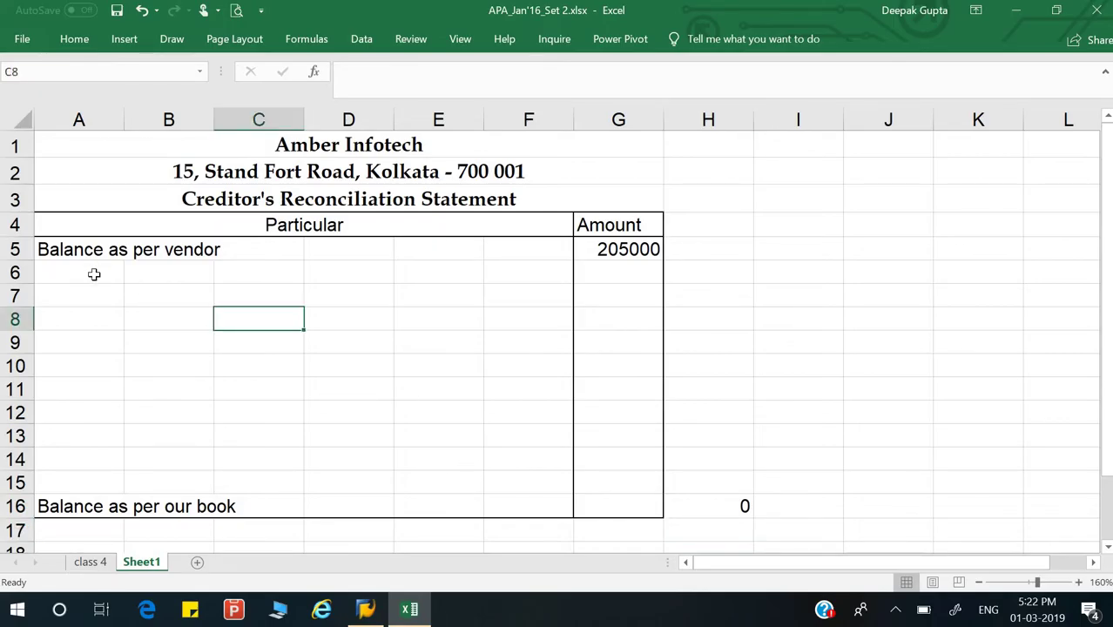
left_click(94, 275)
type("Add:")
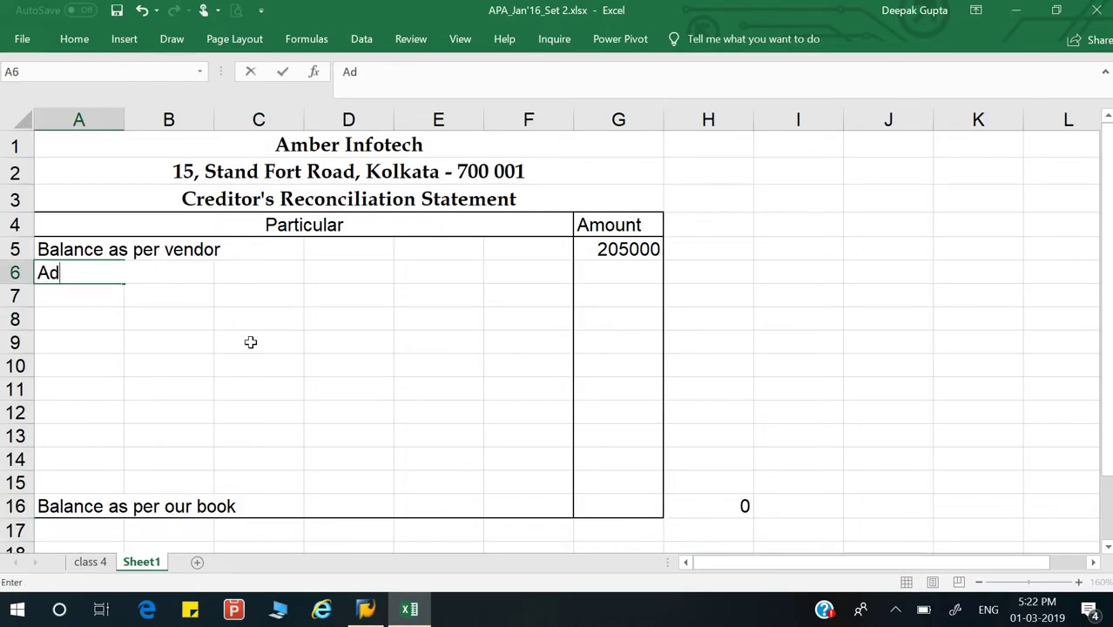
key("Return")
Enter the label "Less:" in cell A8, leaving row 7 blank beneath the "Add:" label.
key("Return")
key("Return")
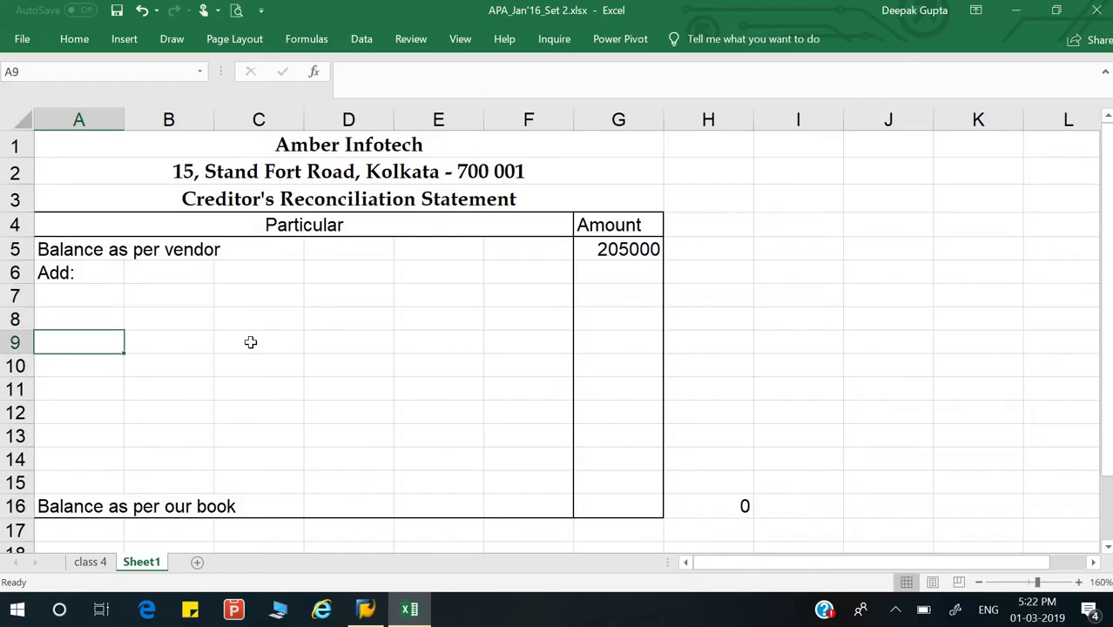
key("Up")
type("Less")
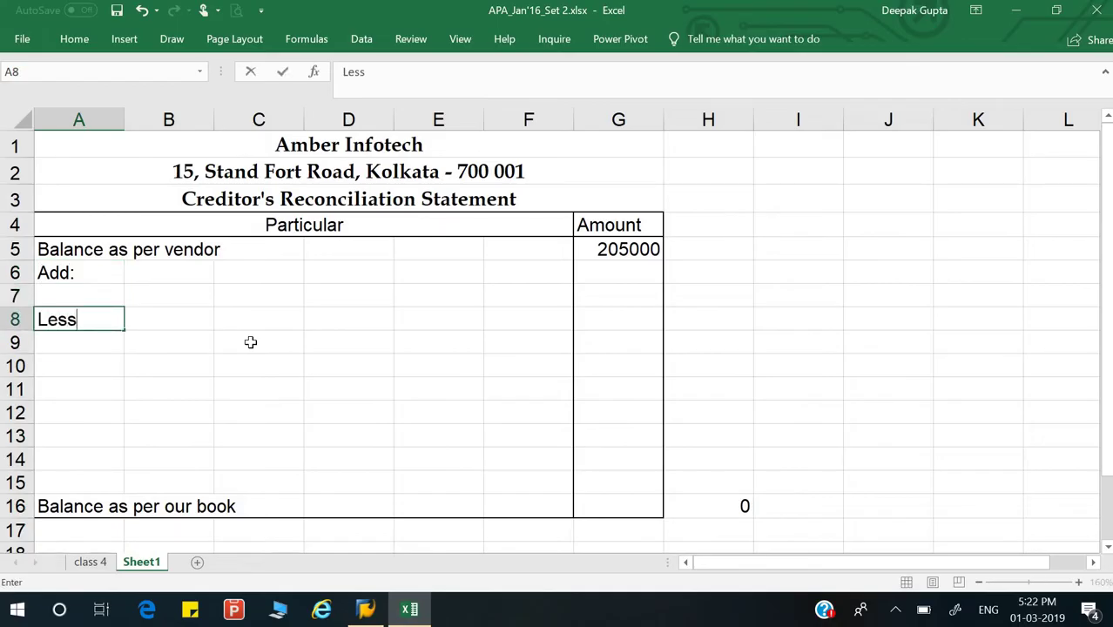
key("Return")
key("Up")
key("F2")
type(":")
key("Return")
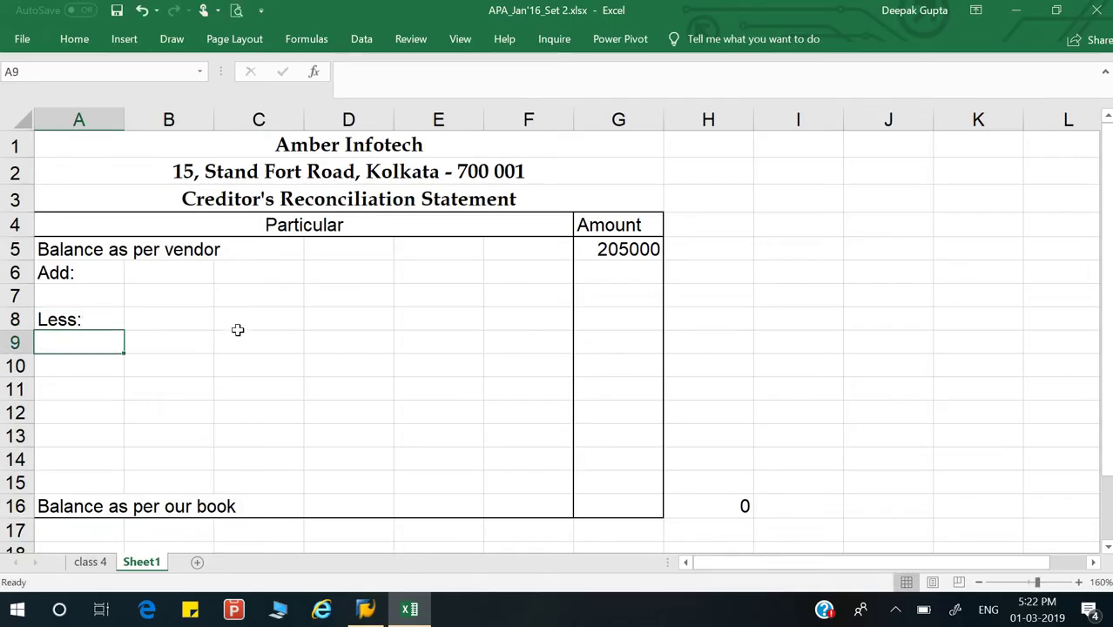
Examine Amber Infotech's creditors account and the start of Tirupati Computers' debtors account on the class 4 sheet.
left_click(591, 507)
left_click(171, 317)
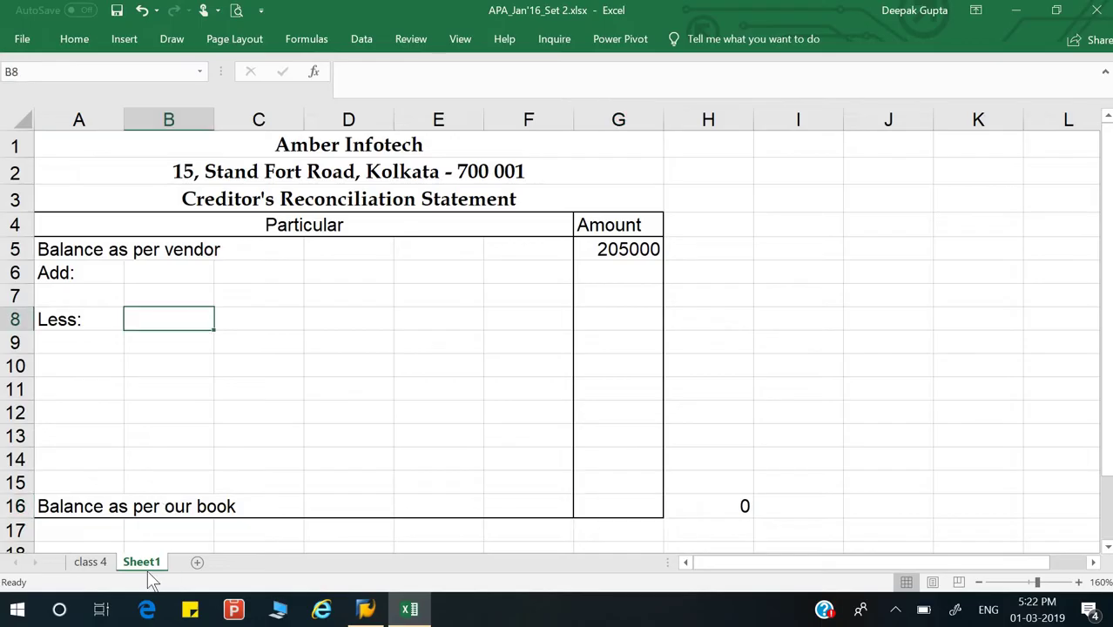
left_click(91, 562)
scroll(367, 346, "up", 5)
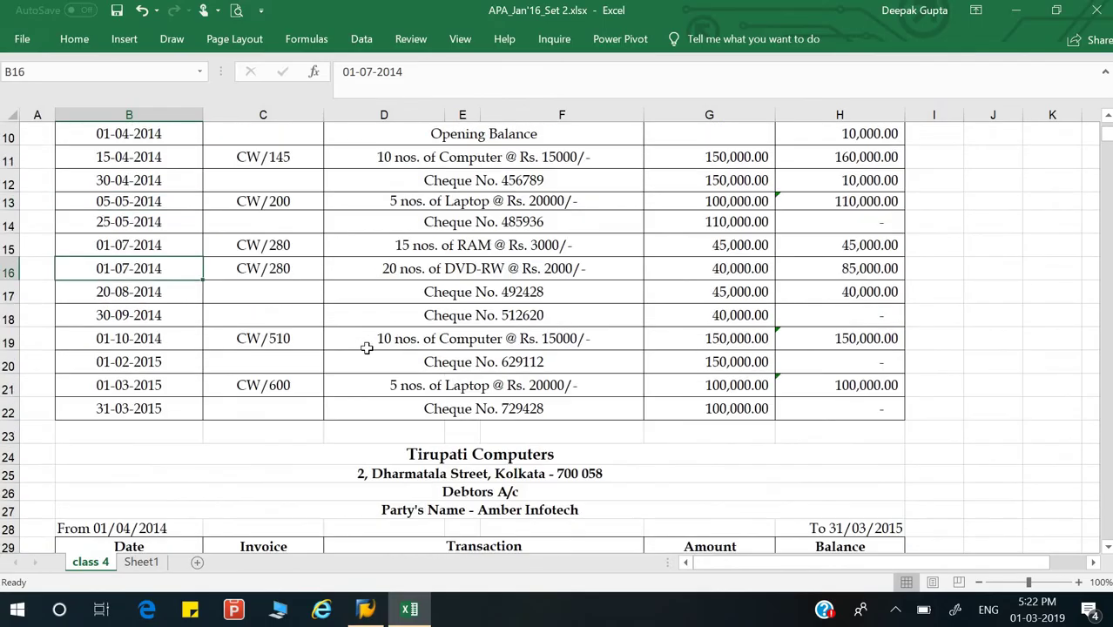
scroll(366, 353, "down", 3)
scroll(366, 353, "up", 5)
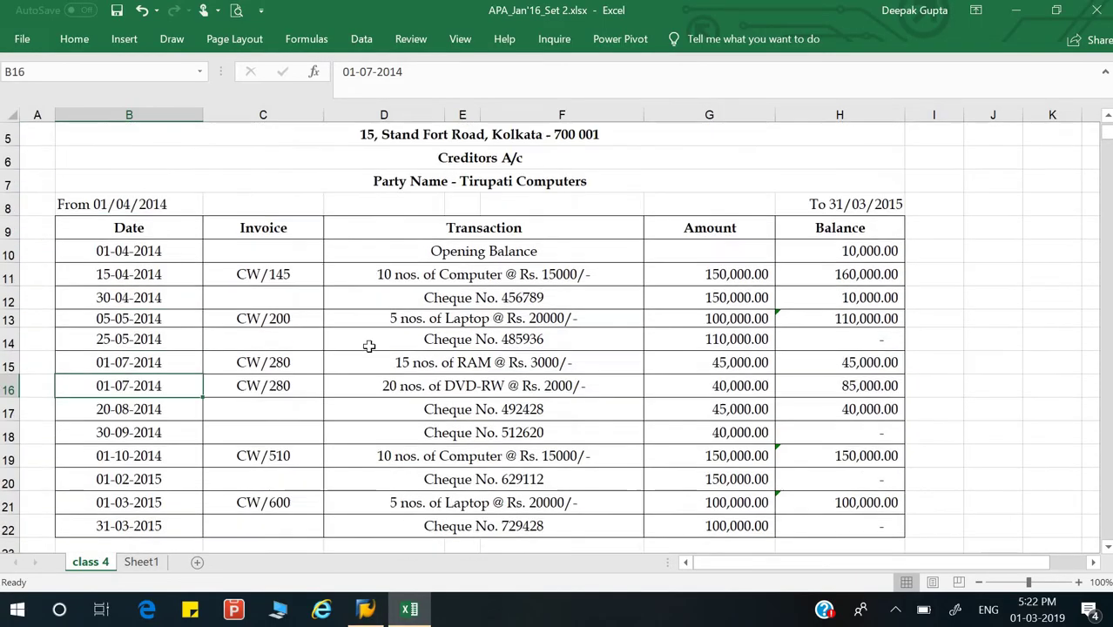
scroll(275, 403, "down", 4)
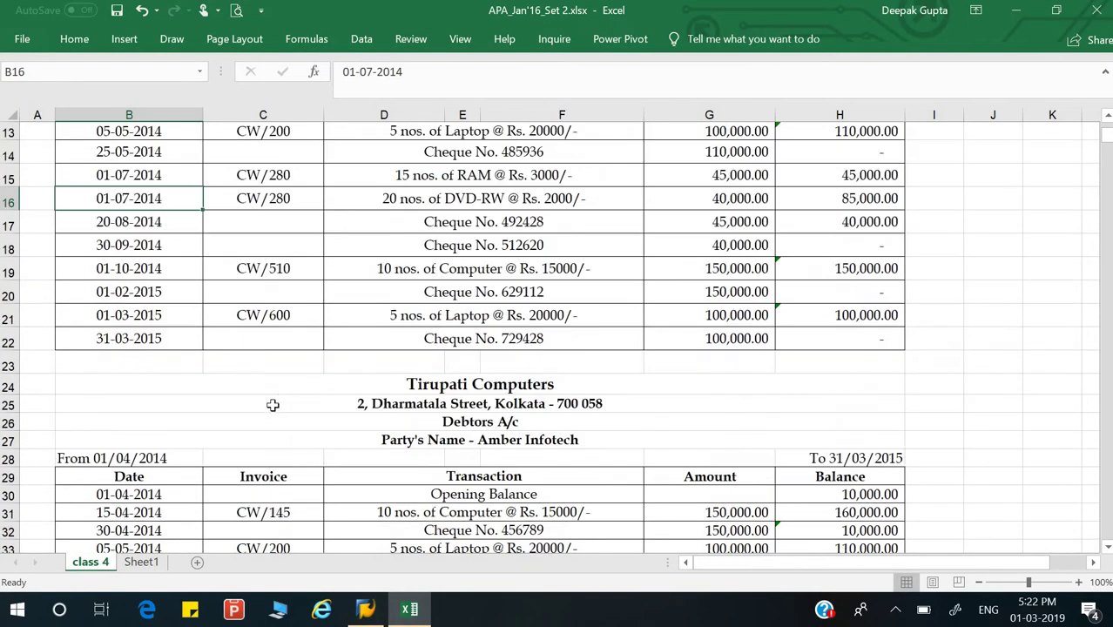
Split the class 4 sheet horizontally at row 24, just above the Tirupati Computers heading.
left_click(72, 382)
left_click(47, 380)
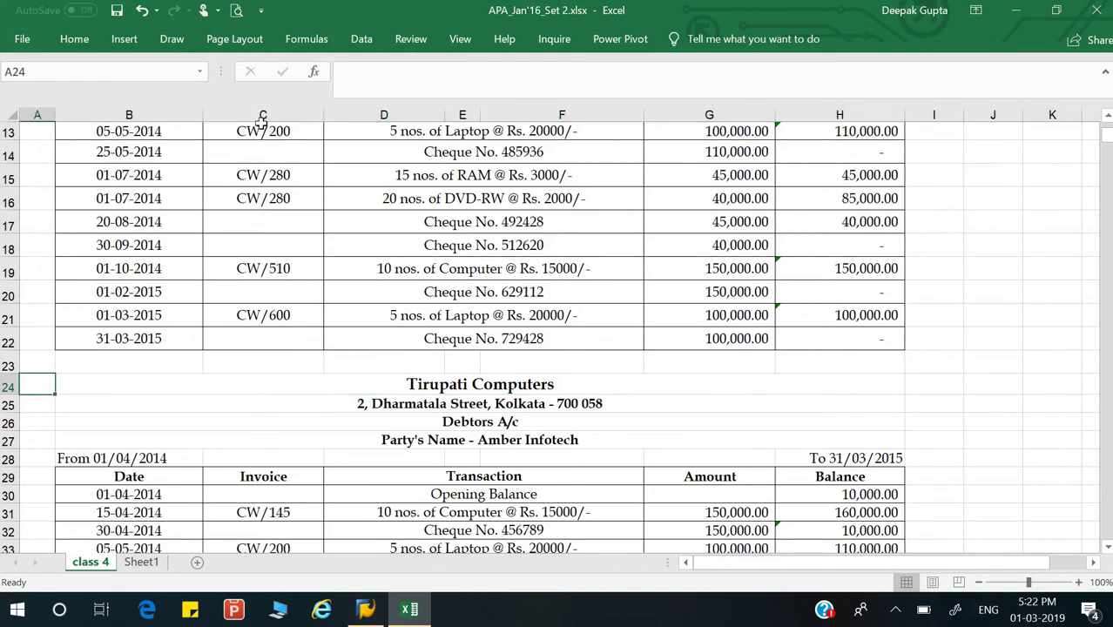
left_click(467, 48)
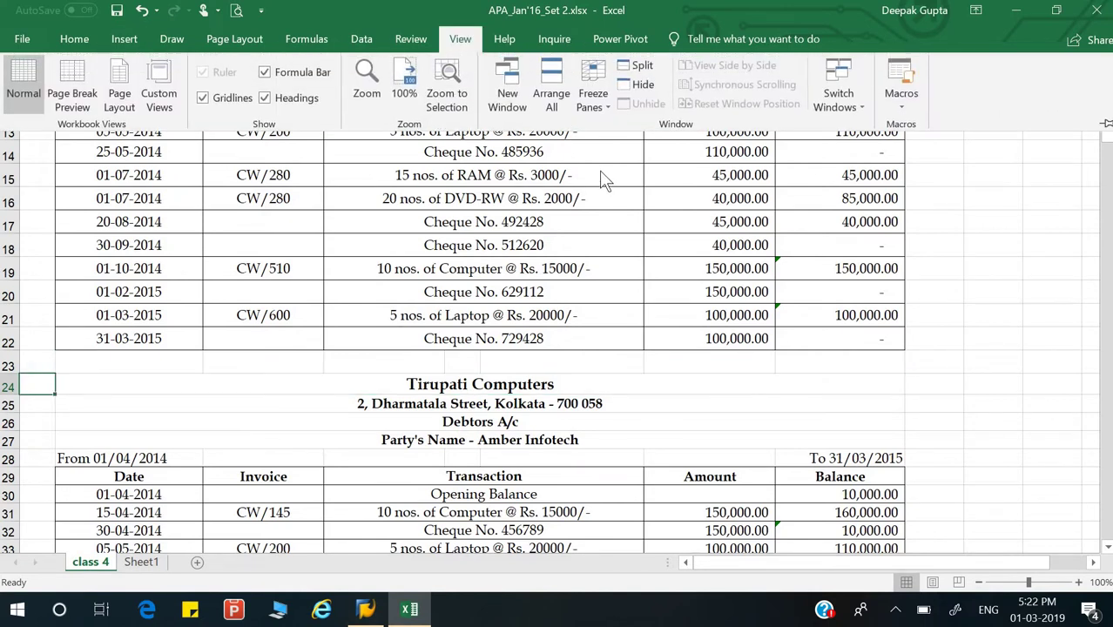
left_click(640, 77)
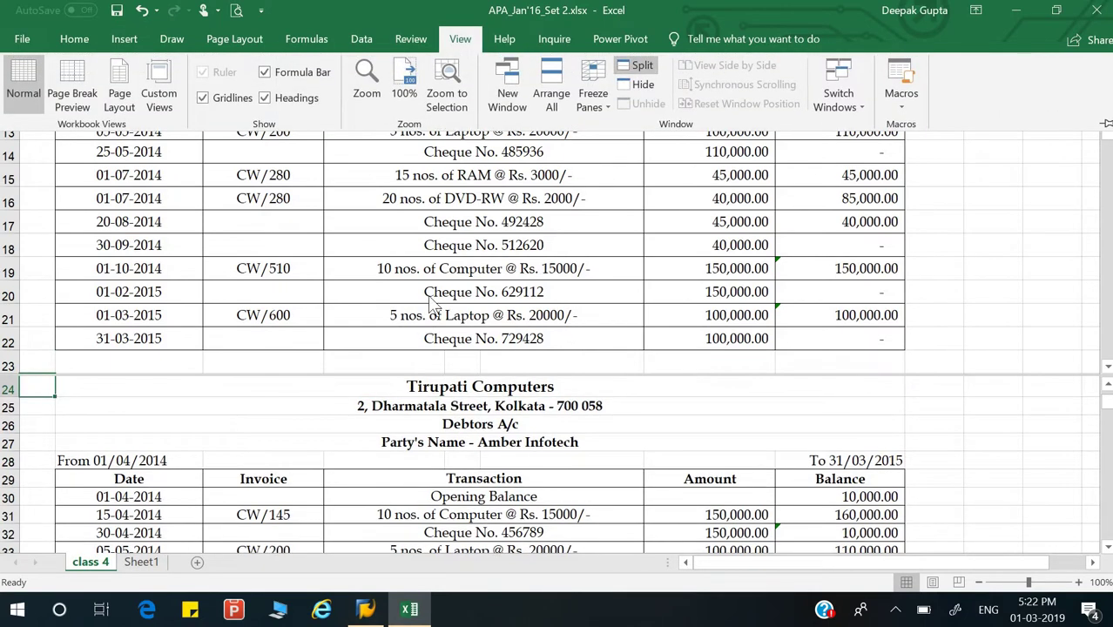
Bring Amber Infotech's creditors account into the upper pane and Tirupati Computers' debtors account into the lower pane.
scroll(423, 299, "up", 5)
scroll(425, 314, "down", 2)
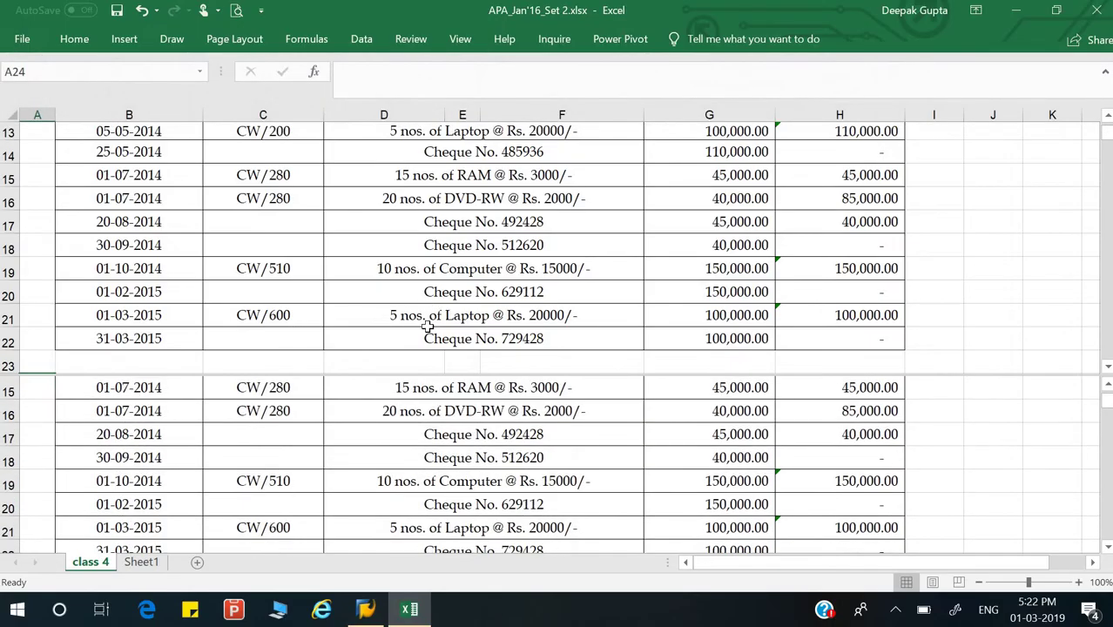
left_click(468, 454)
scroll(465, 453, "up", 4)
left_click(459, 269)
scroll(459, 268, "up", 4)
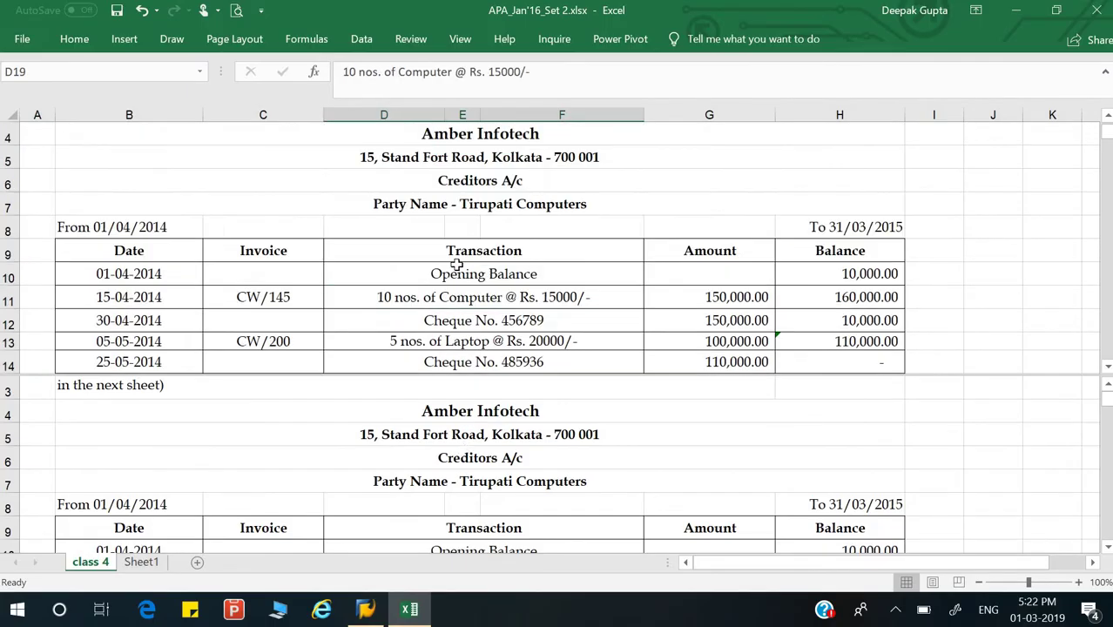
scroll(458, 265, "down", 2)
scroll(457, 265, "up", 1)
scroll(462, 444, "down", 5)
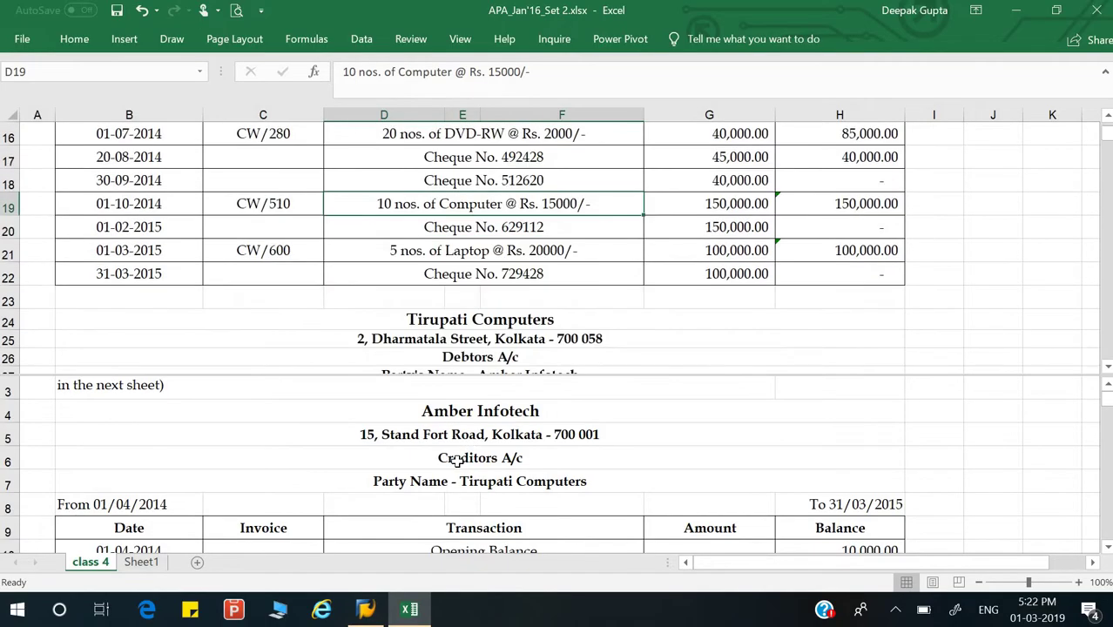
scroll(452, 427, "up", 4)
left_click(454, 312)
scroll(455, 313, "up", 1)
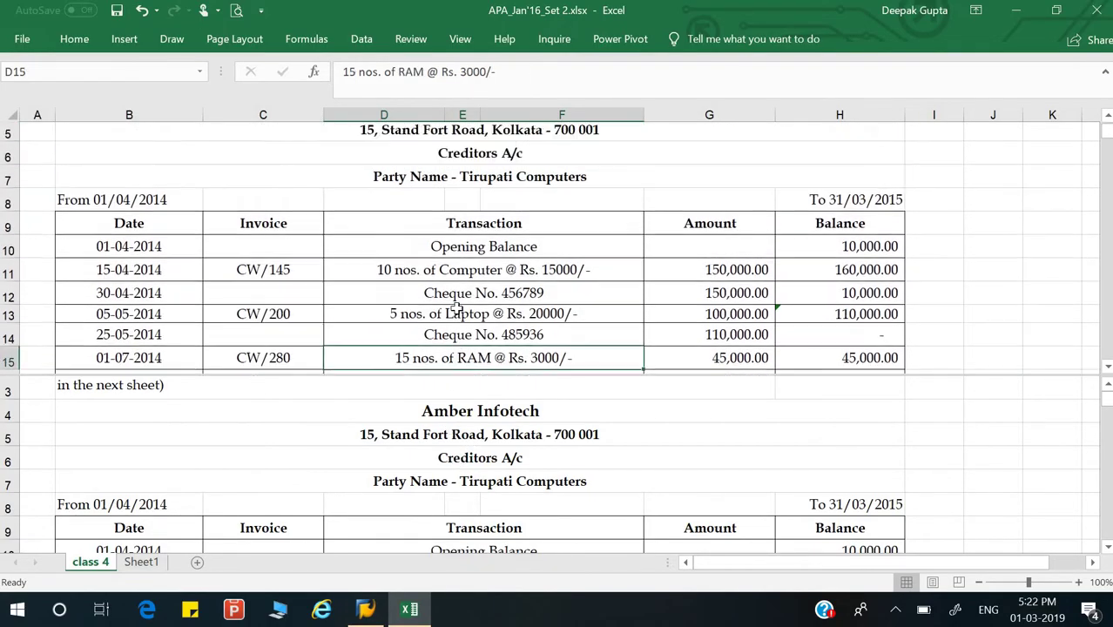
left_click(453, 321)
left_click(473, 475)
scroll(488, 462, "down", 8)
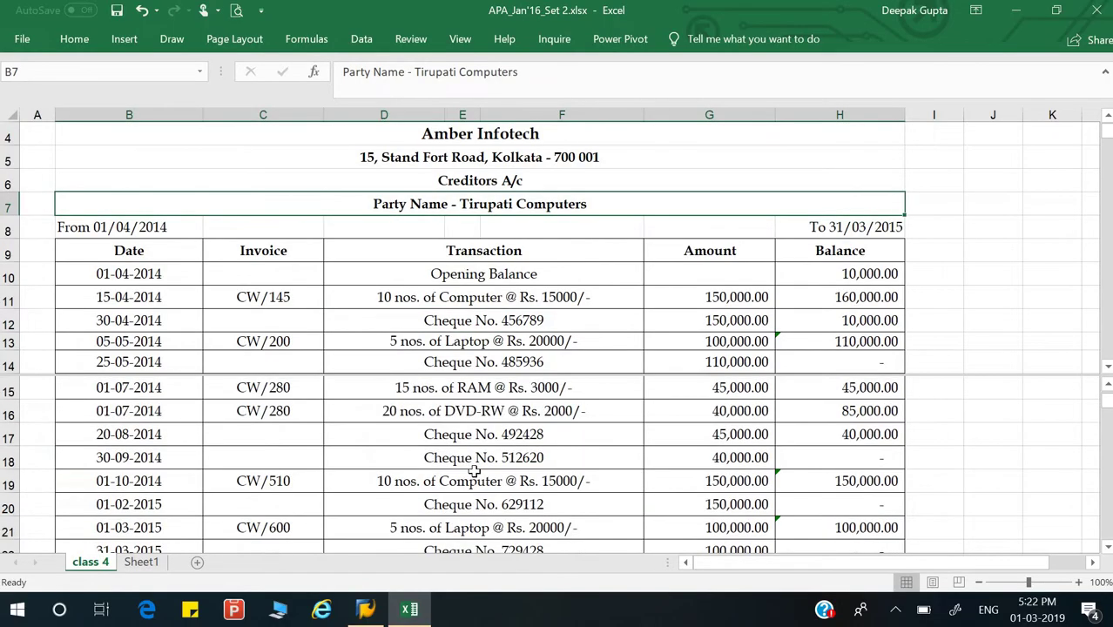
scroll(501, 440, "up", 1)
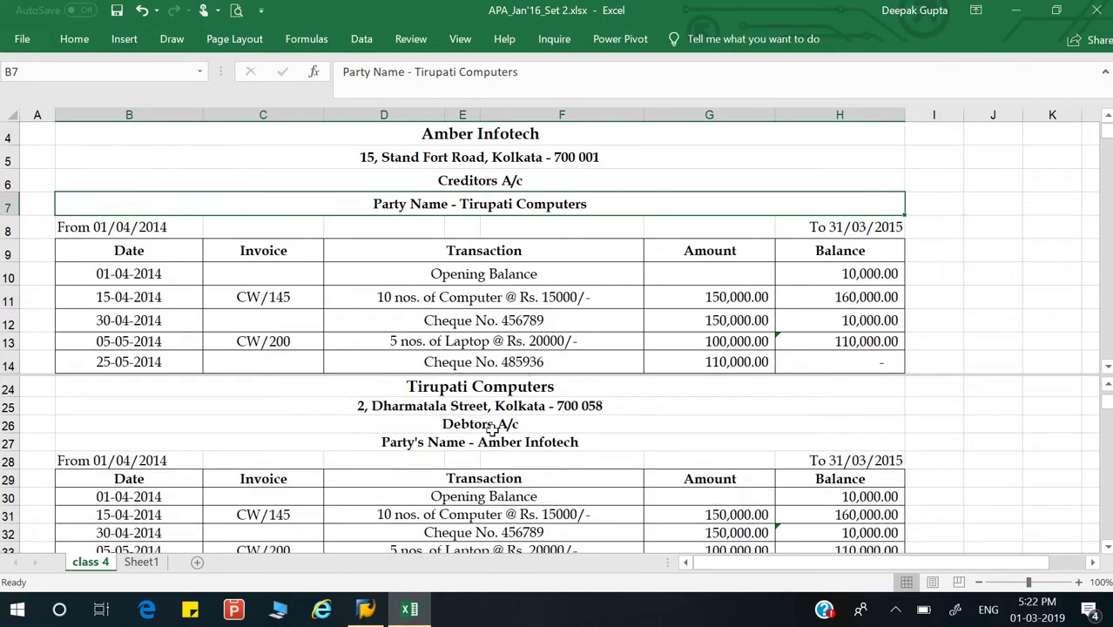
Compare the headings and opening balances of Amber Infotech's creditors account and Tirupati Computers' debtors account.
left_click(492, 427)
left_click(473, 404)
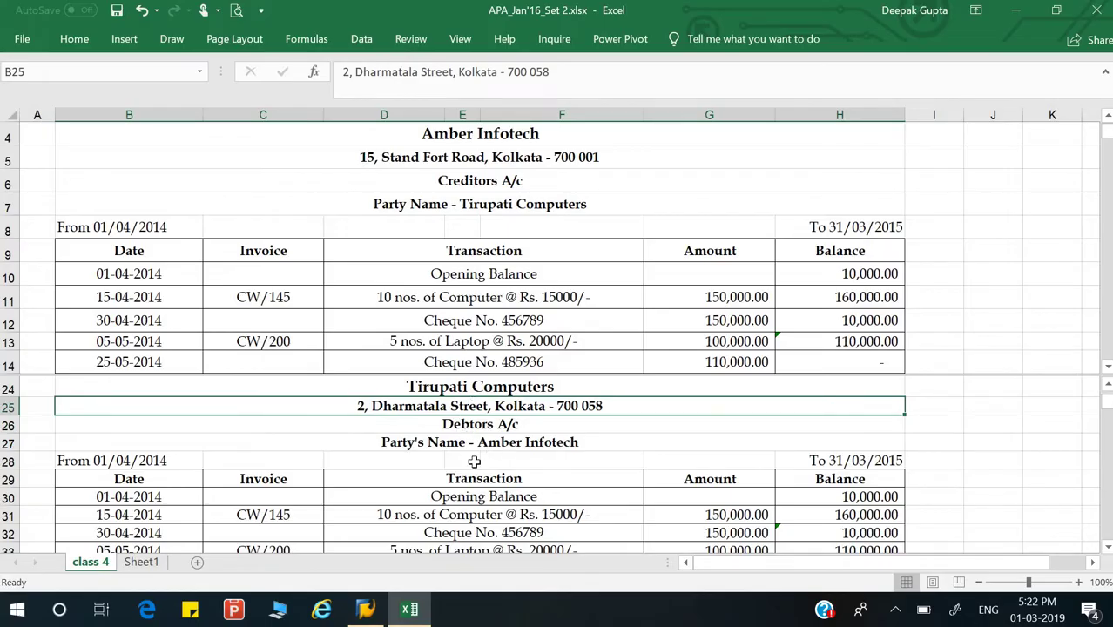
key("Down")
key("Down")
left_click(843, 498)
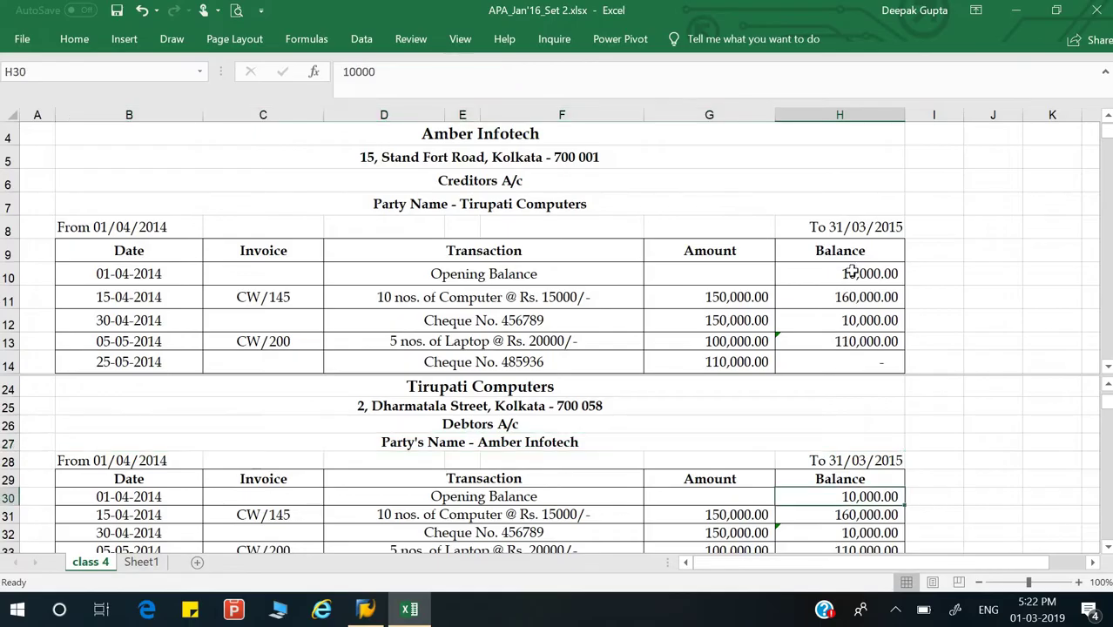
left_click(850, 256)
scroll(718, 356, "down", 1)
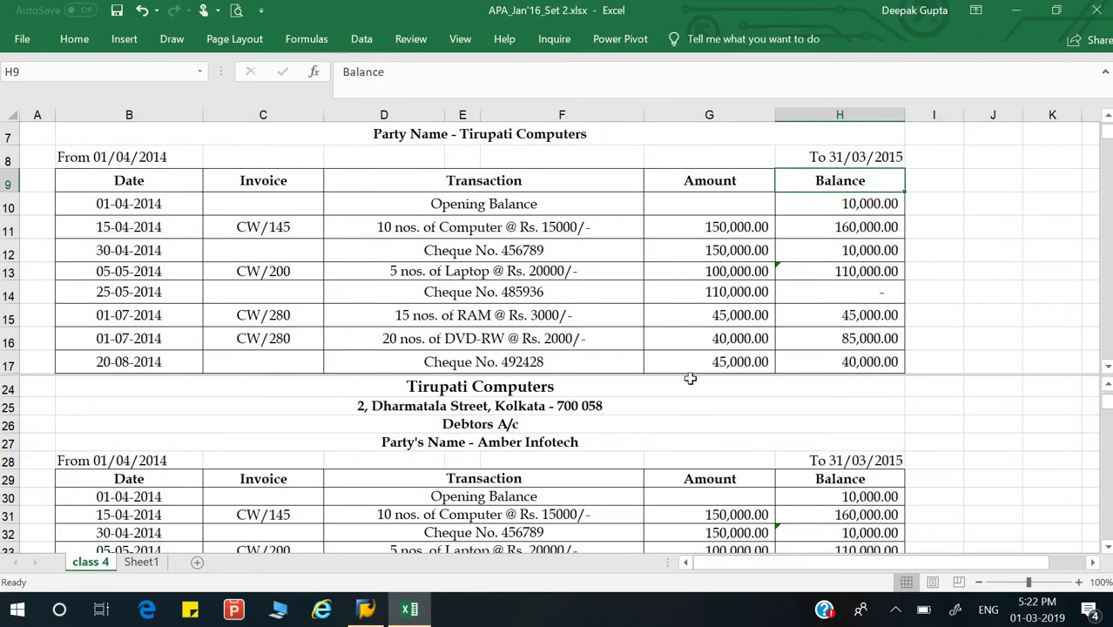
Raise the split divider by about one row and line up both accounts' transactions in the two panes.
left_click_drag(686, 375, 679, 350)
scroll(682, 416, "down", 1)
scroll(675, 323, "down", 1)
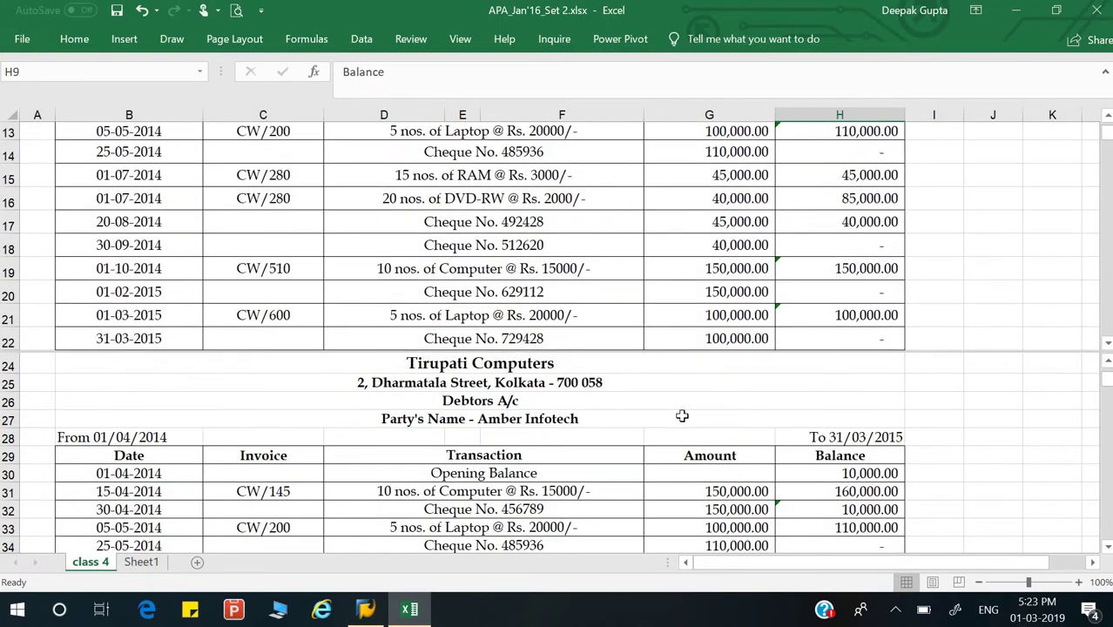
scroll(671, 313, "up", 1)
left_click(672, 314)
scroll(732, 478, "down", 2)
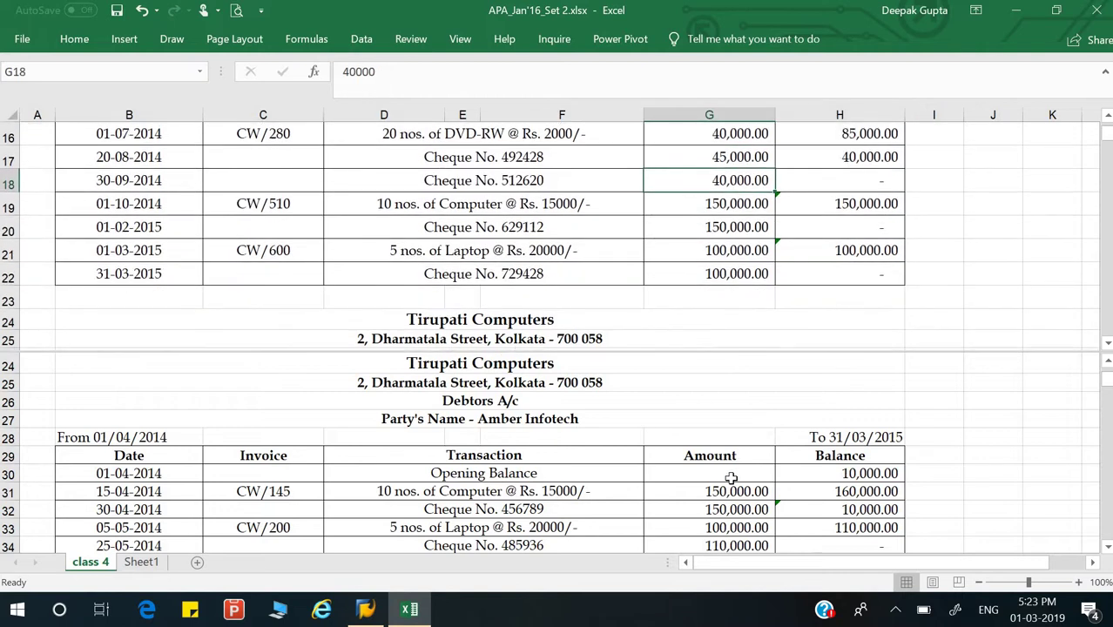
scroll(730, 474, "up", 3)
left_click(730, 471)
scroll(728, 462, "down", 2)
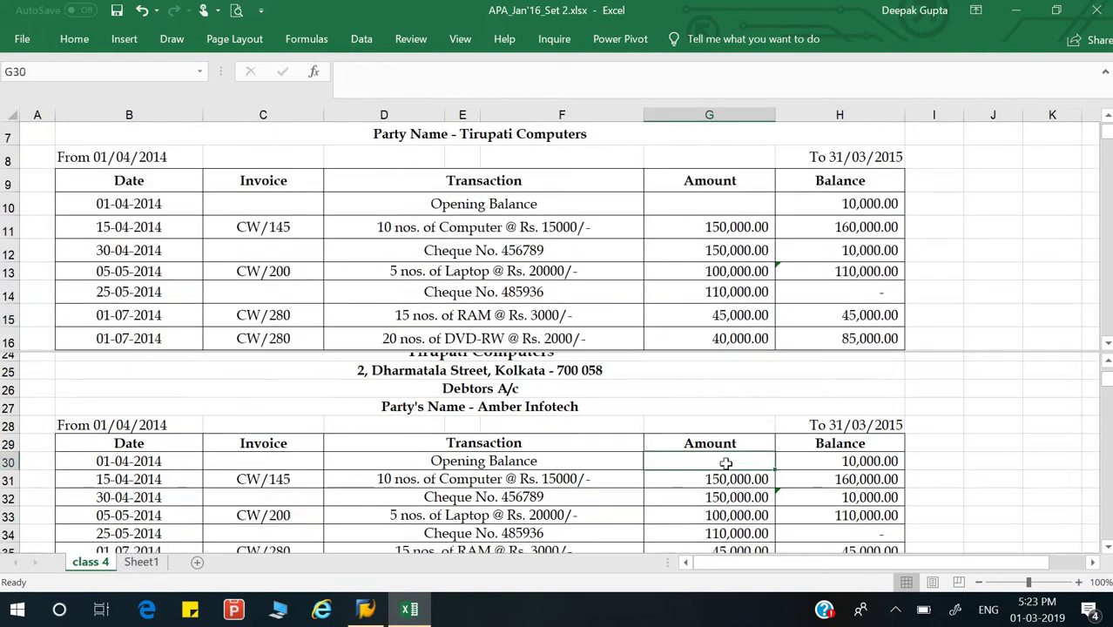
Compare the running balances for 15-04-2014, 30-04-2014 and 05-05-2014 between the two accounts.
left_click(852, 381)
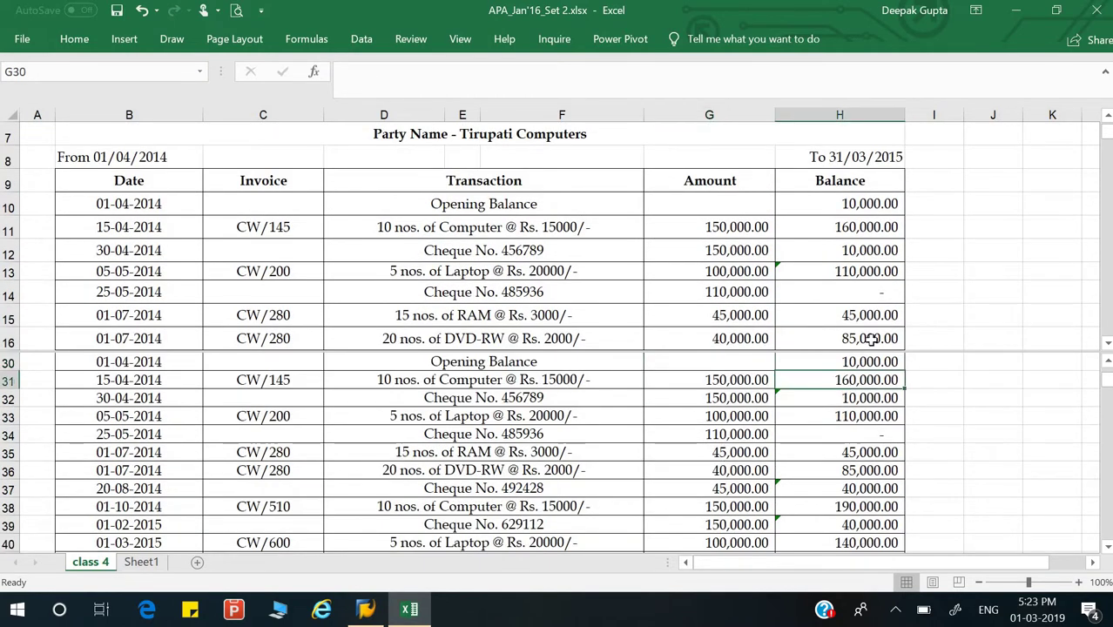
left_click(880, 228)
left_click(874, 252)
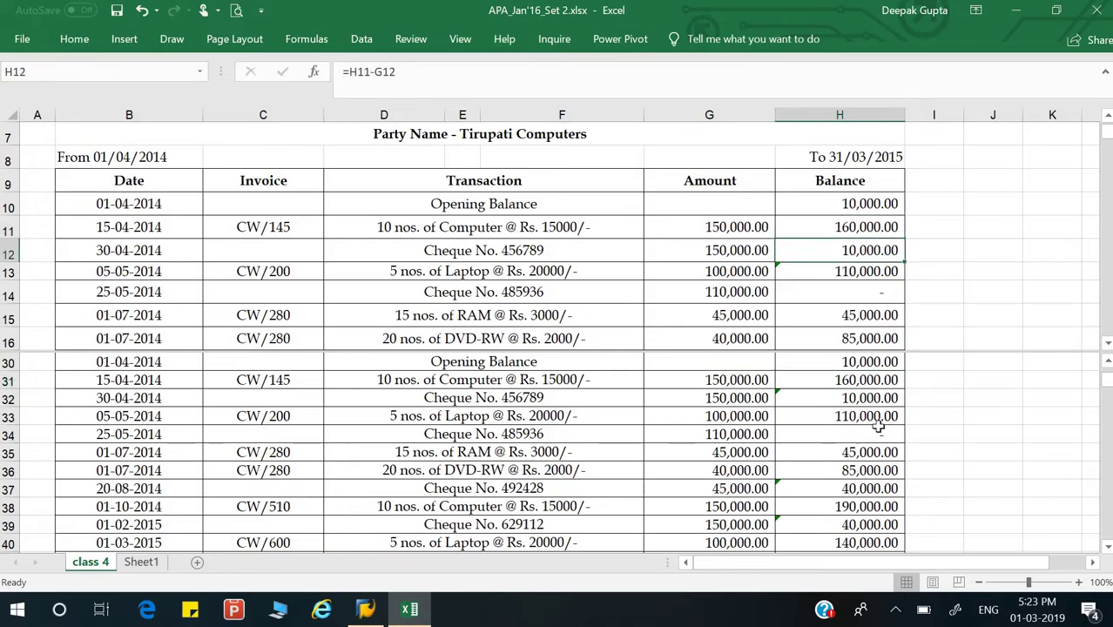
left_click(859, 399)
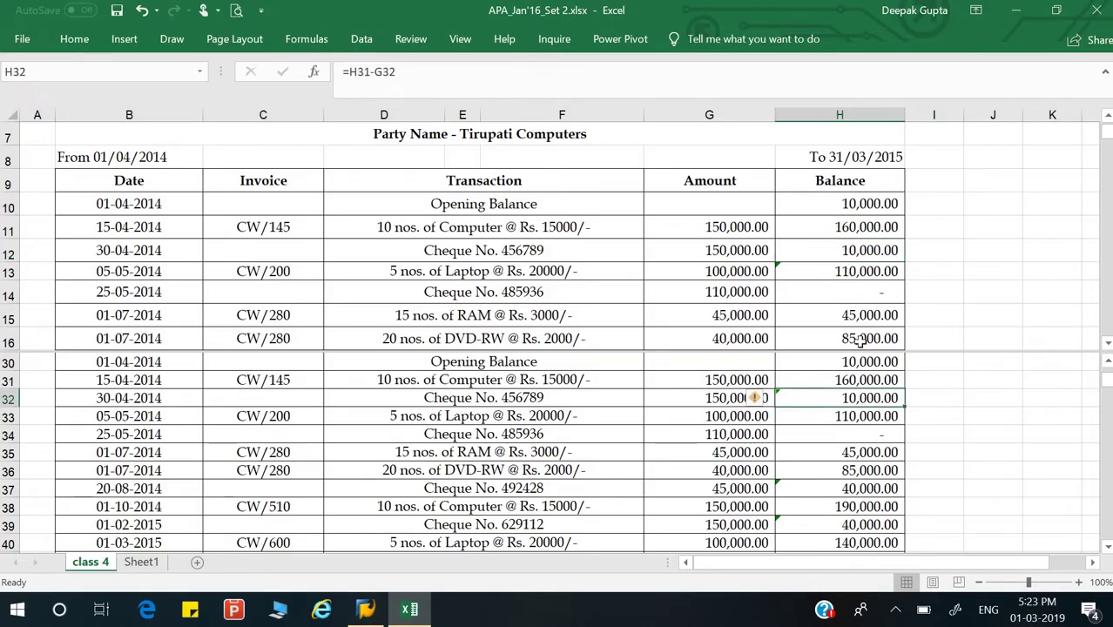
left_click(862, 271)
left_click(864, 415)
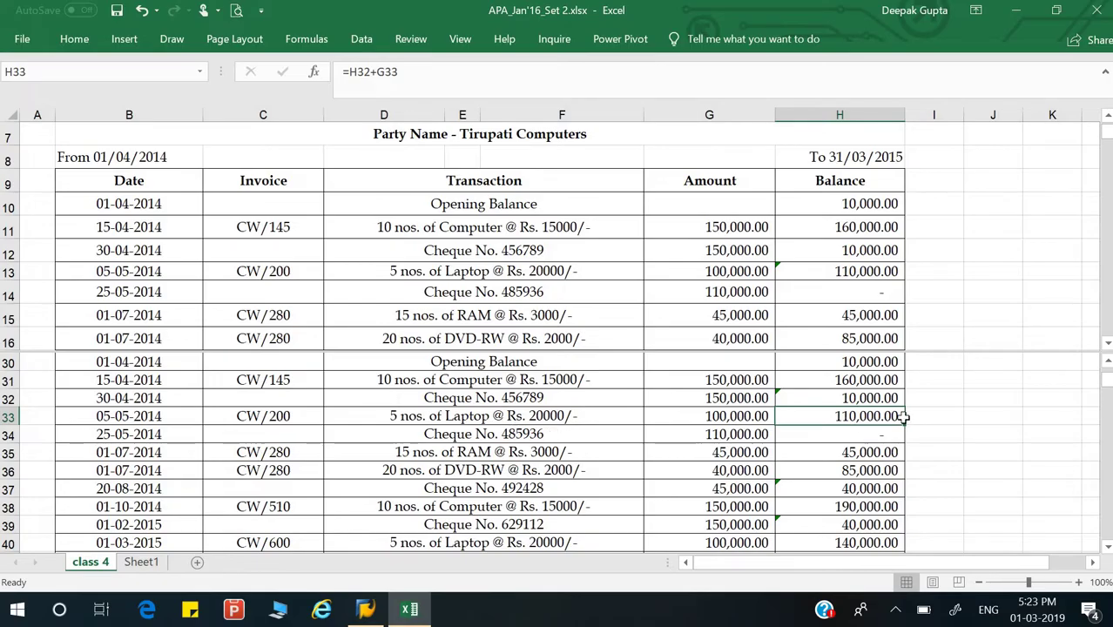
Check the 05-05-2014 laptop purchase and the 25-05-2014 payment by cheque 485936 against each other in both accounts.
left_click(716, 415)
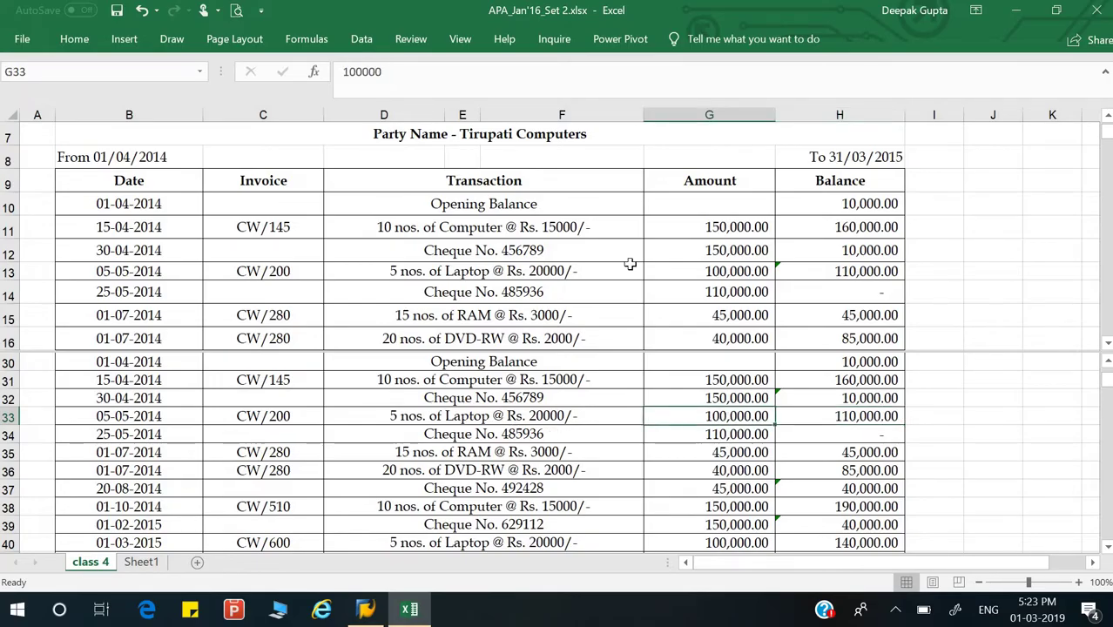
left_click(535, 271)
left_click(526, 298)
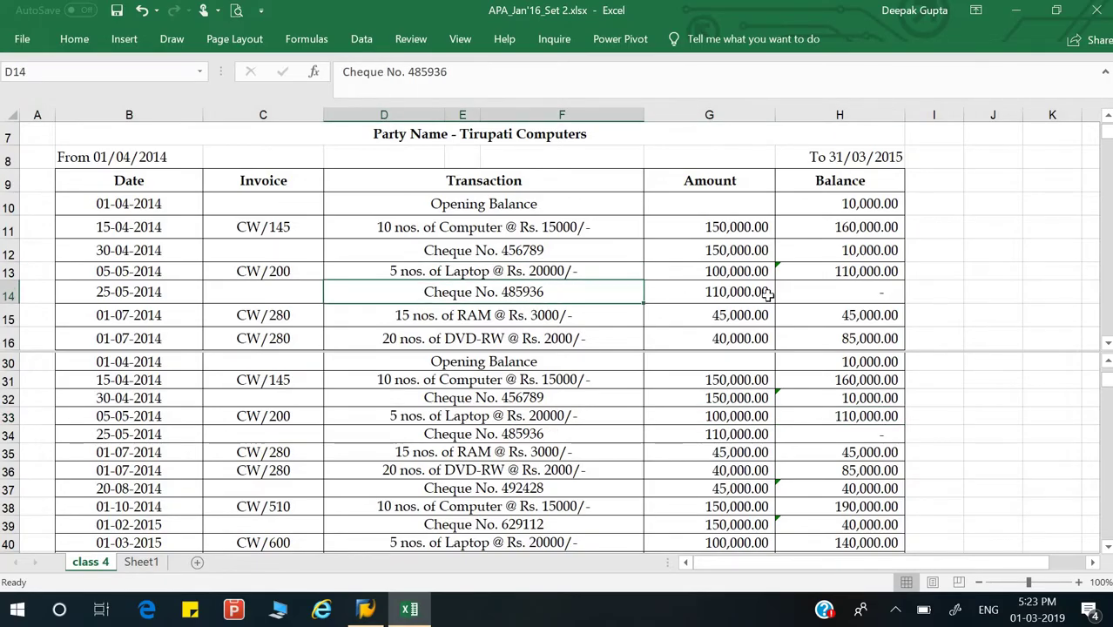
left_click(751, 291)
left_click(760, 434)
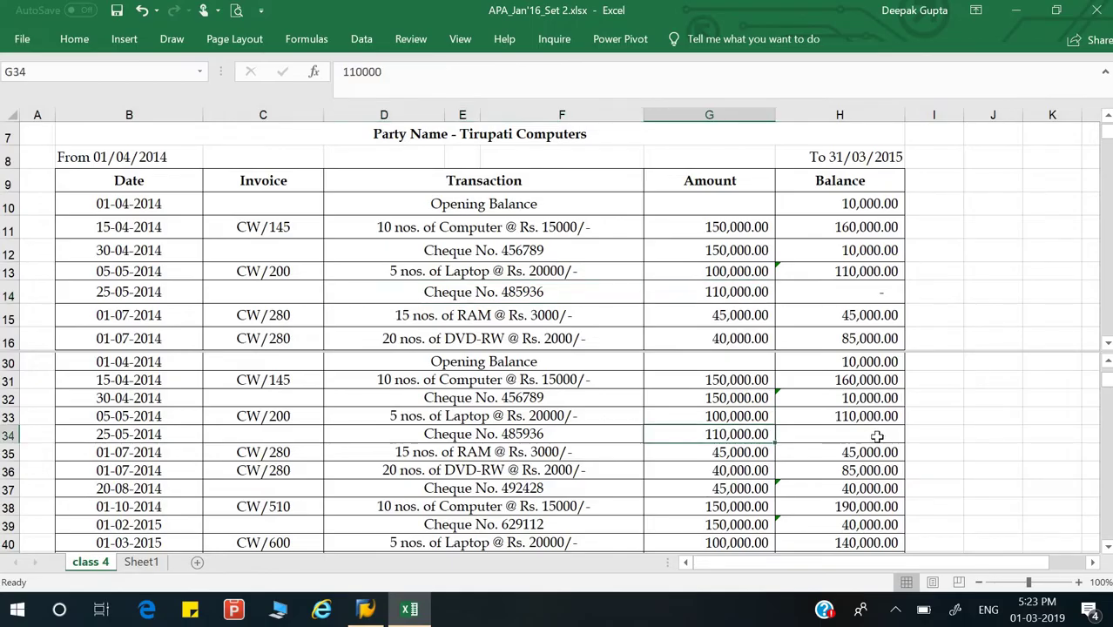
left_click(871, 436)
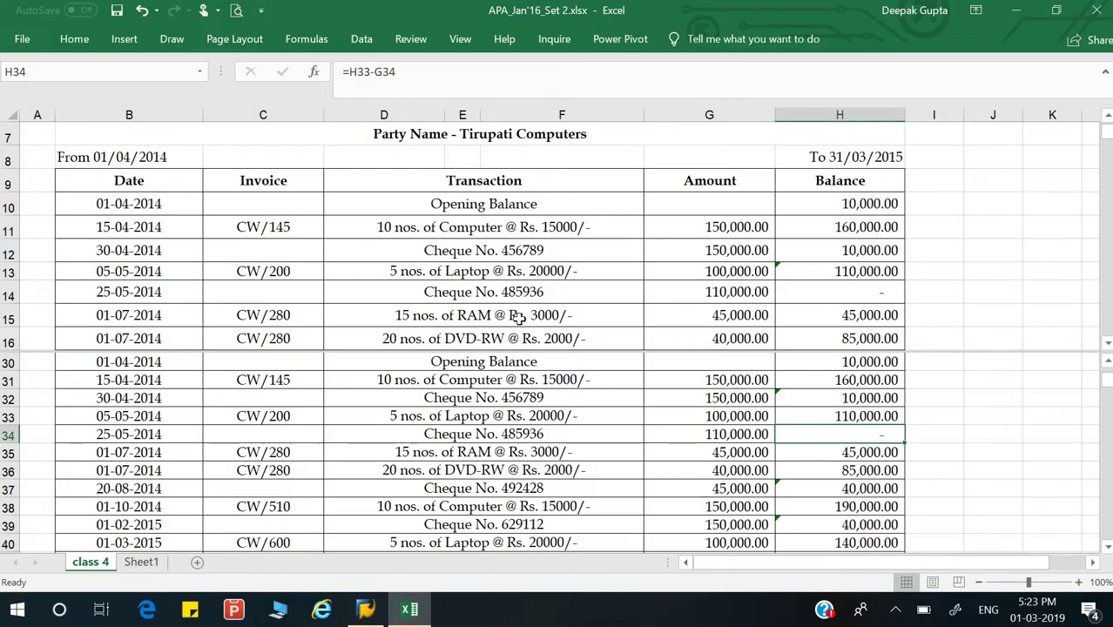
Compare the amount and balance of the 01-07-2014 RAM purchase under invoice CW/280 in both accounts.
left_click(511, 317)
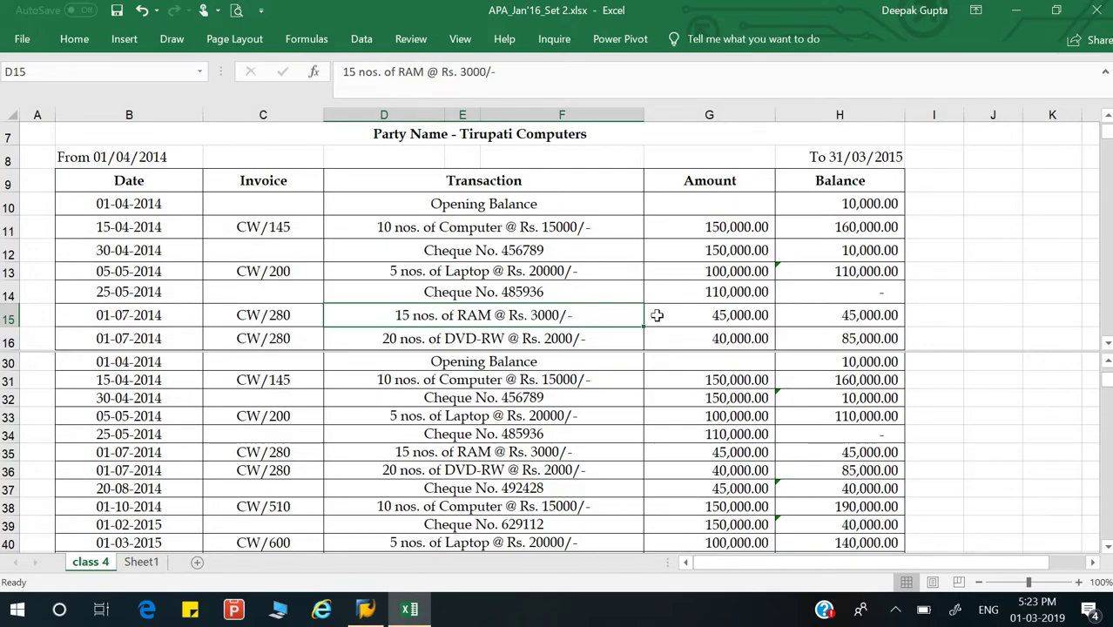
left_click(730, 318)
left_click(863, 317)
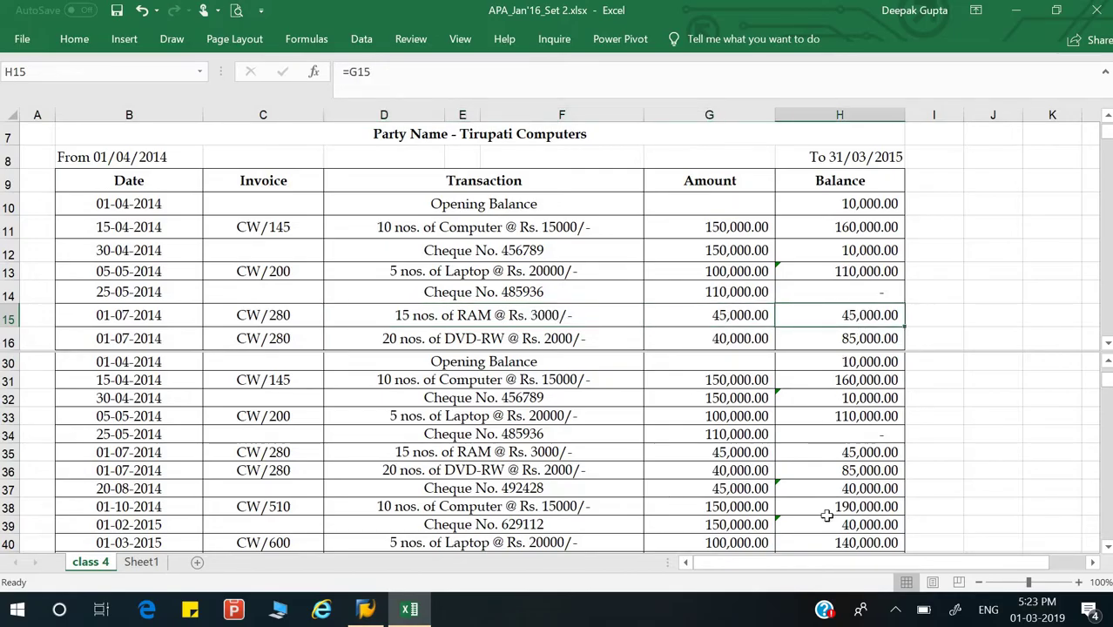
left_click(756, 452)
left_click(861, 453)
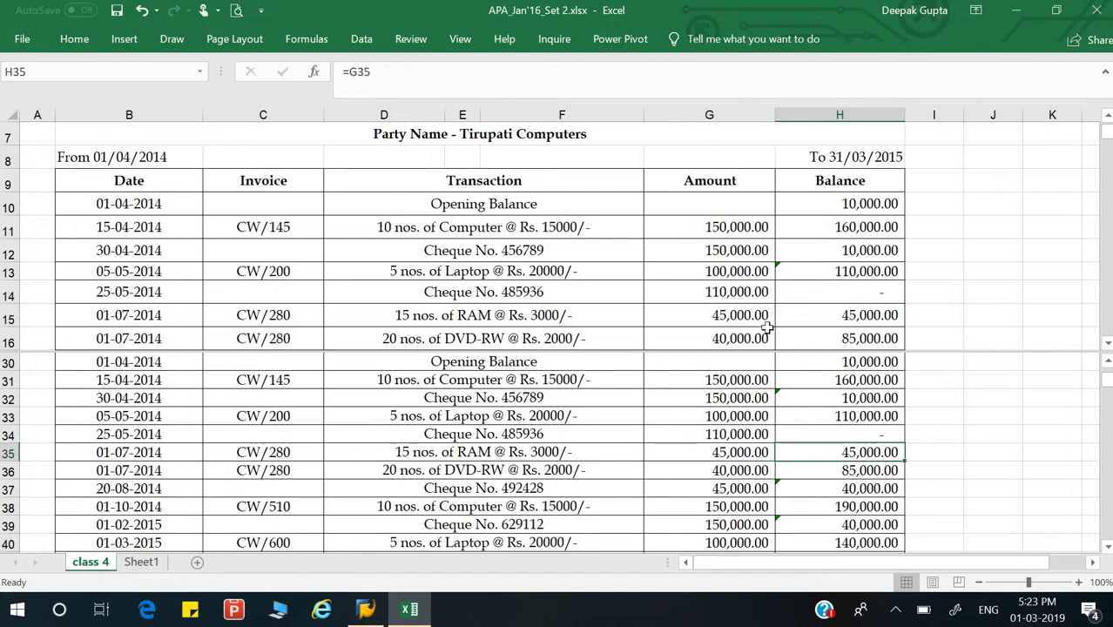
Compare the amount and balance of the 01-07-2014 DVD-RW purchase under invoice CW/280 in both accounts.
left_click(739, 316)
scroll(694, 310, "down", 1)
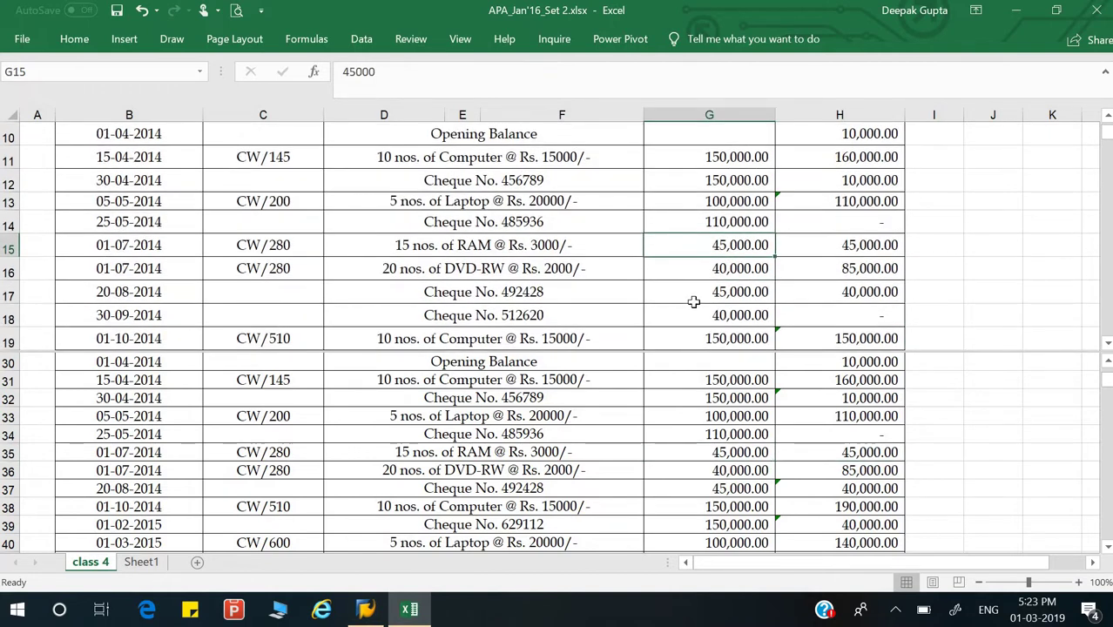
left_click(693, 302)
left_click(810, 271)
left_click(586, 272)
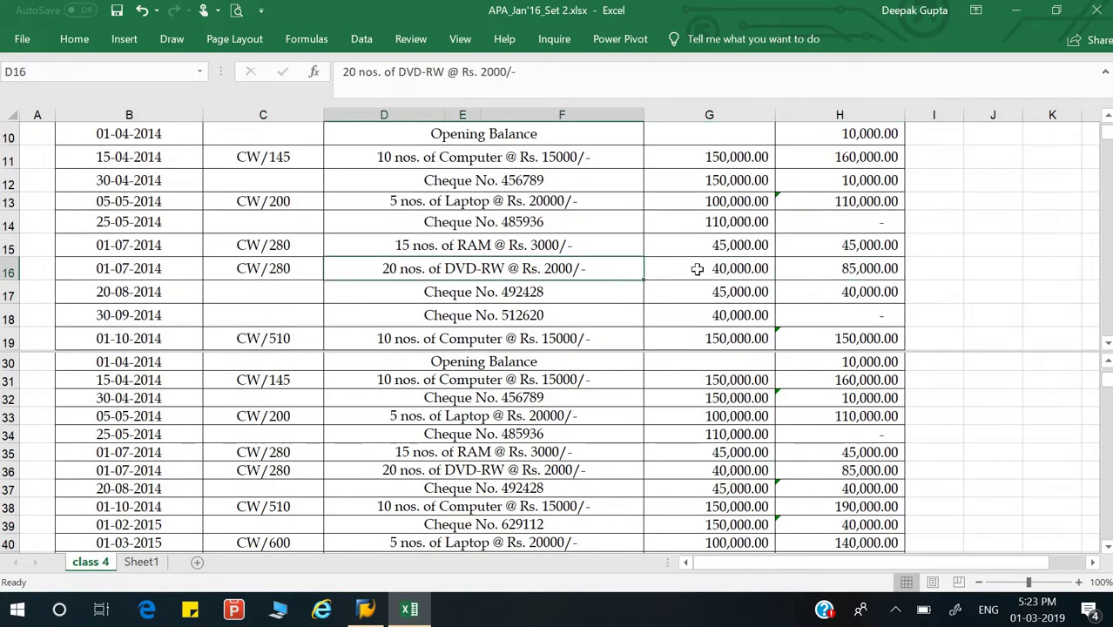
left_click(697, 270)
left_click(856, 275)
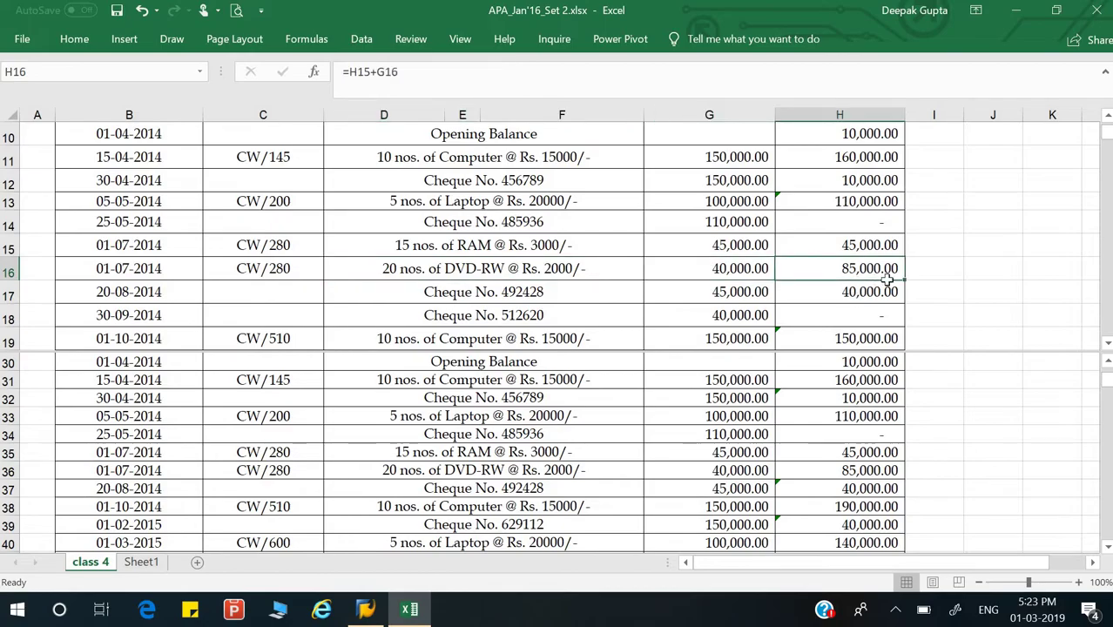
left_click(758, 475)
left_click(841, 474)
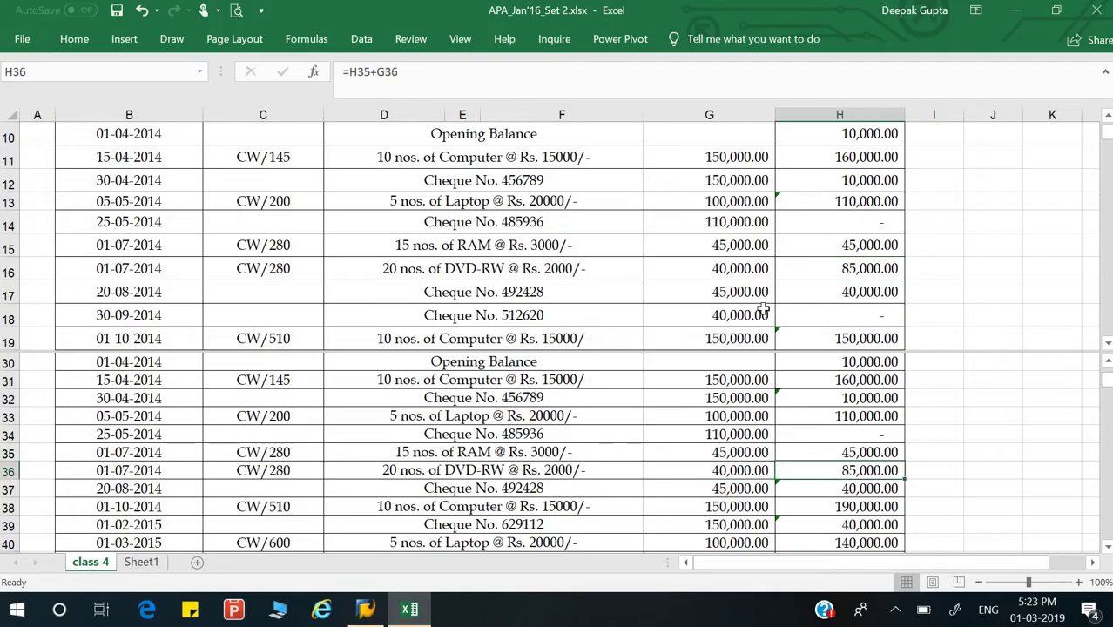
left_click(743, 269)
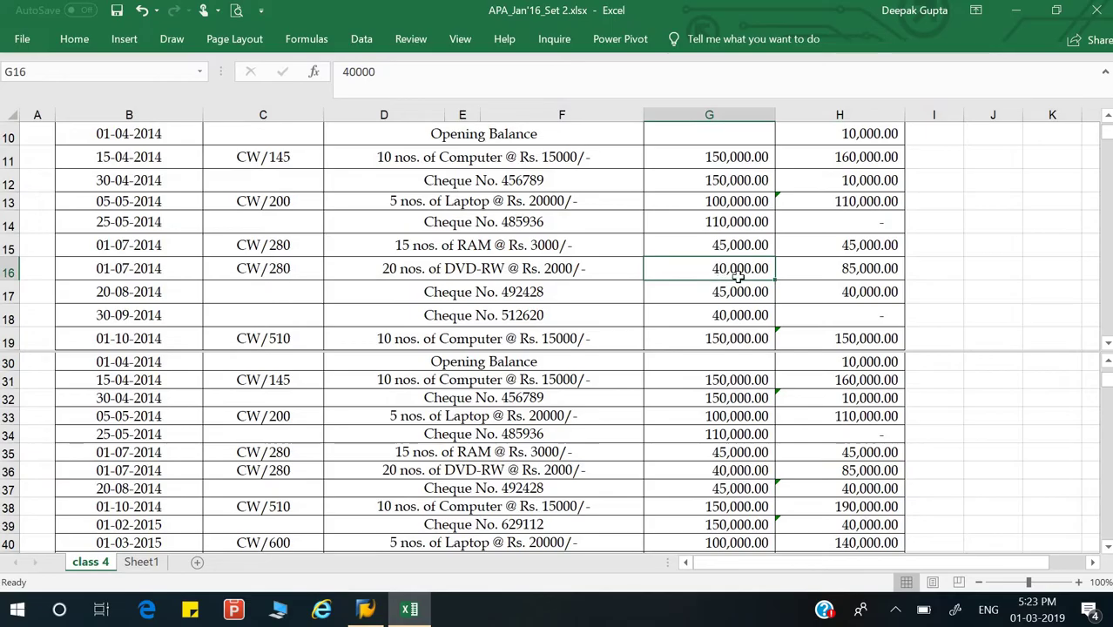
left_click(732, 292)
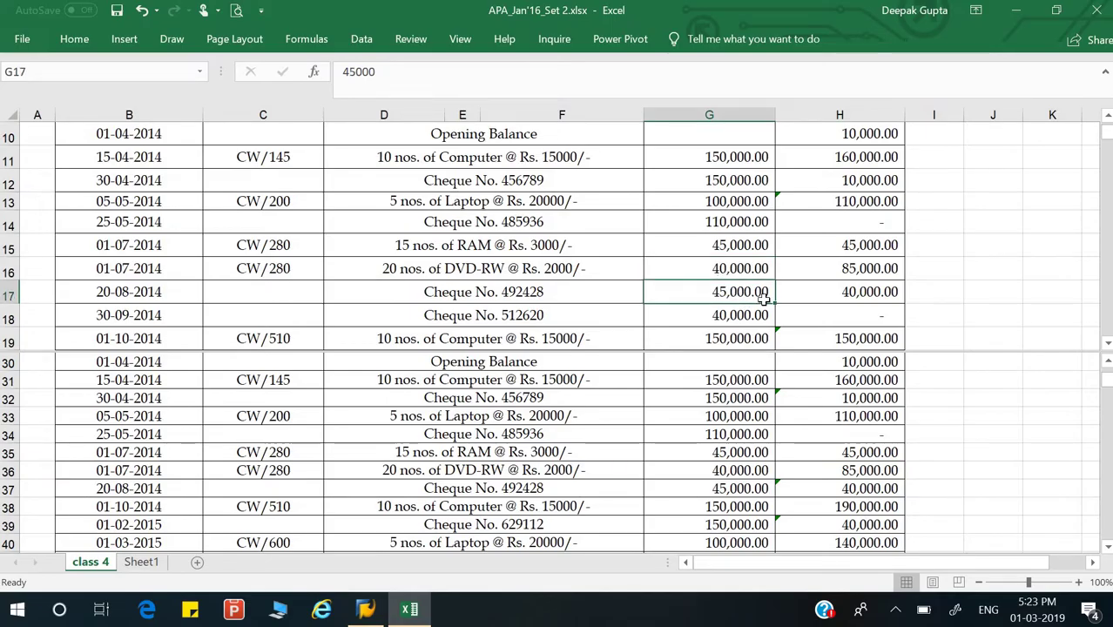
left_click(742, 313)
left_click(840, 312)
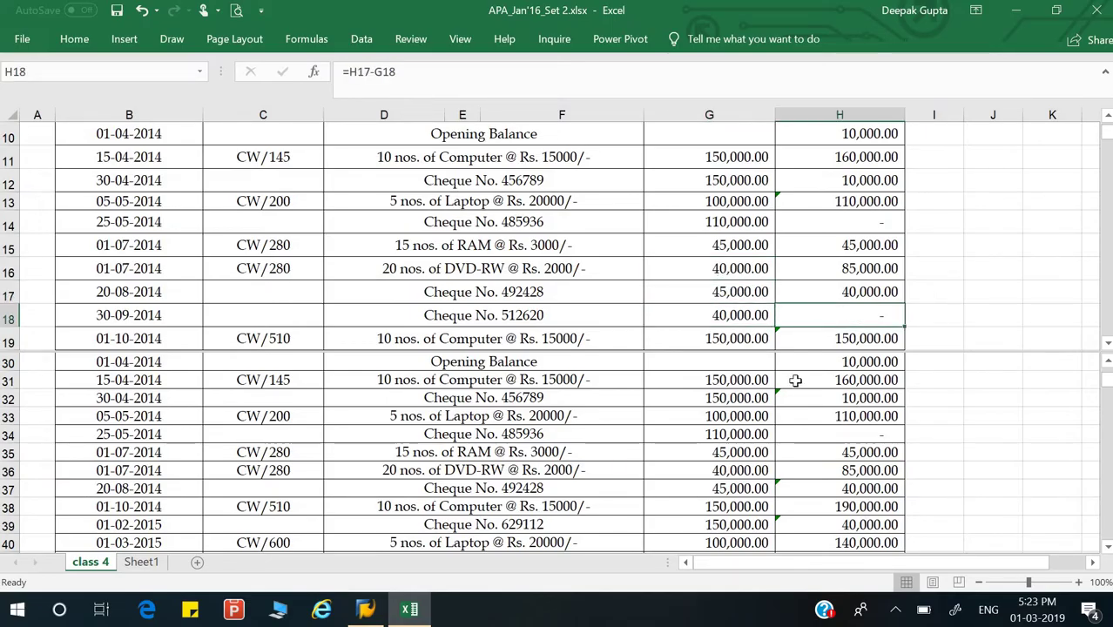
Recheck the 01-07-2014 RAM and DVD-RW purchases under invoice CW/280 against each other in both accounts.
left_click(738, 470)
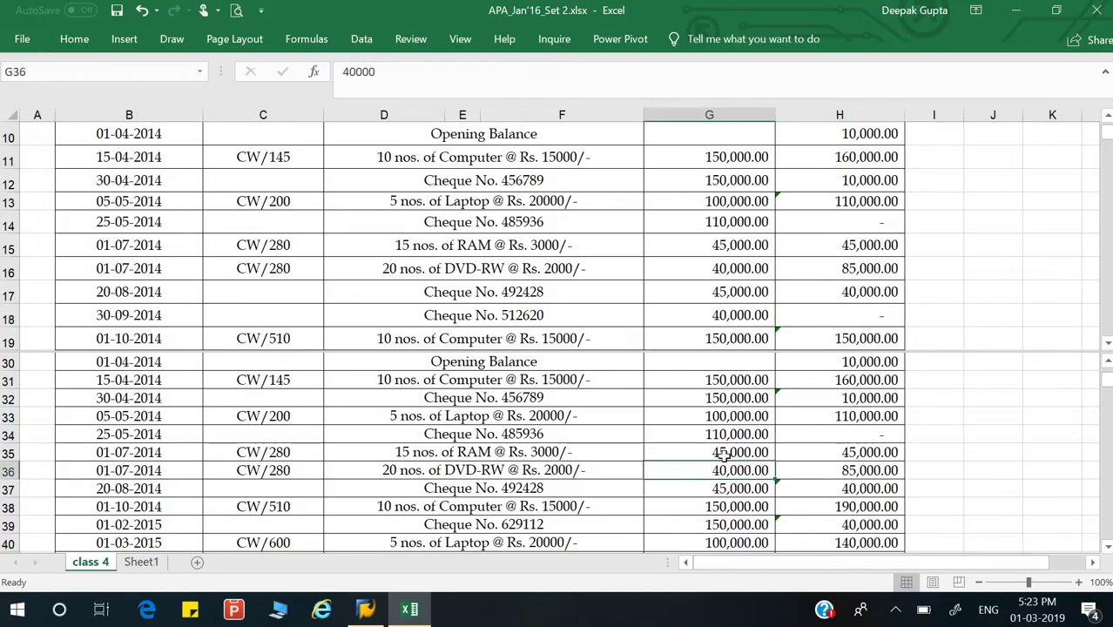
left_click(723, 453)
left_click(829, 452)
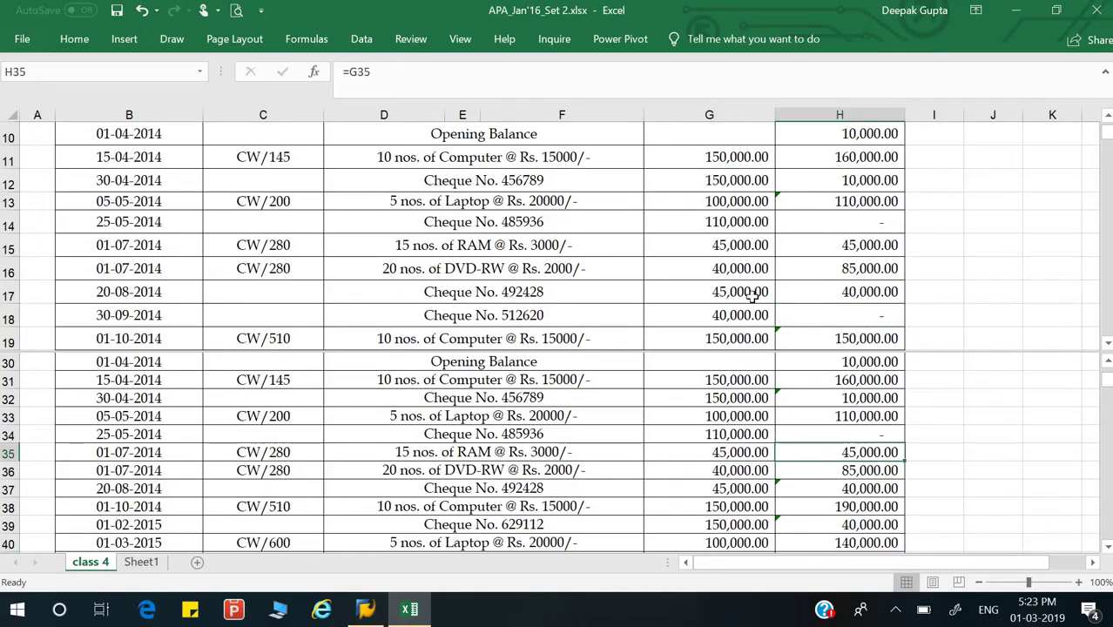
left_click(736, 248)
left_click(825, 452)
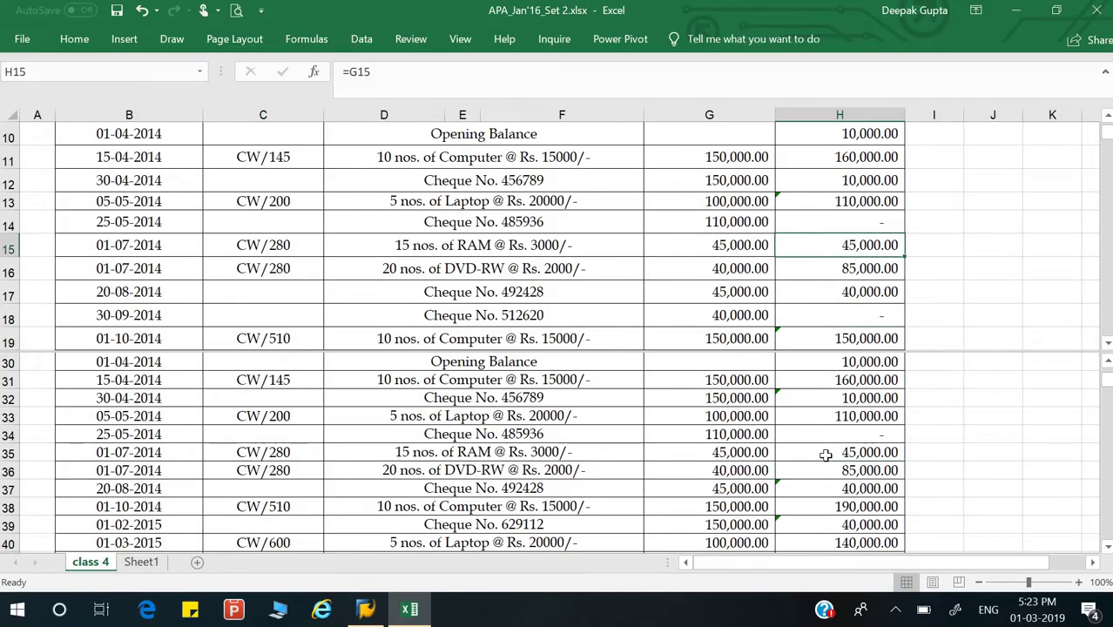
left_click(745, 472)
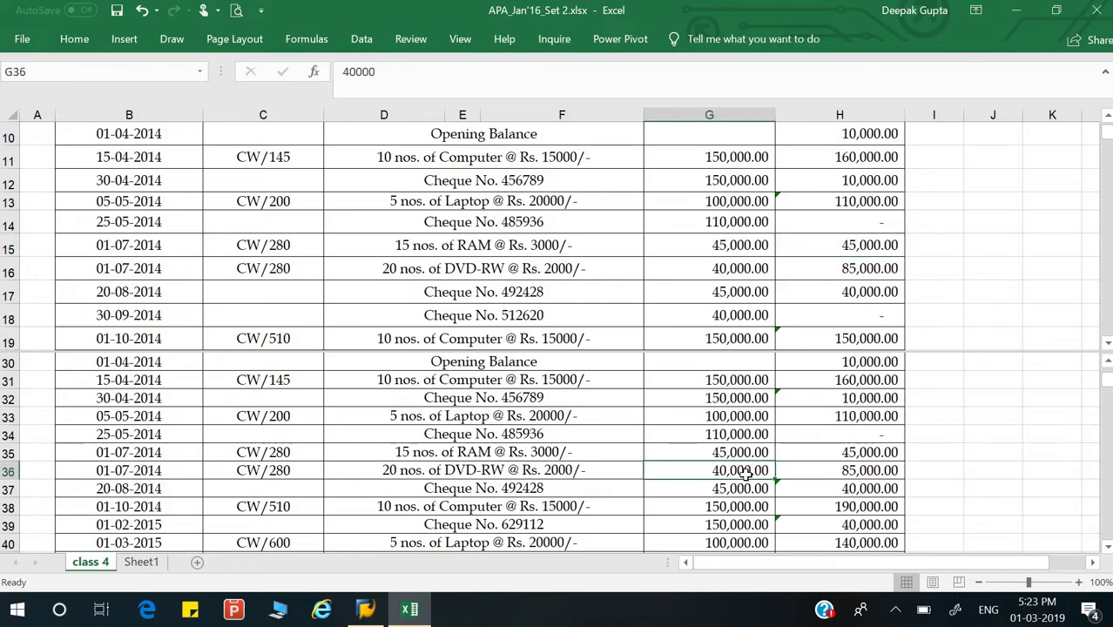
left_click_drag(587, 470, 684, 469)
left_click(684, 468)
left_click(702, 268)
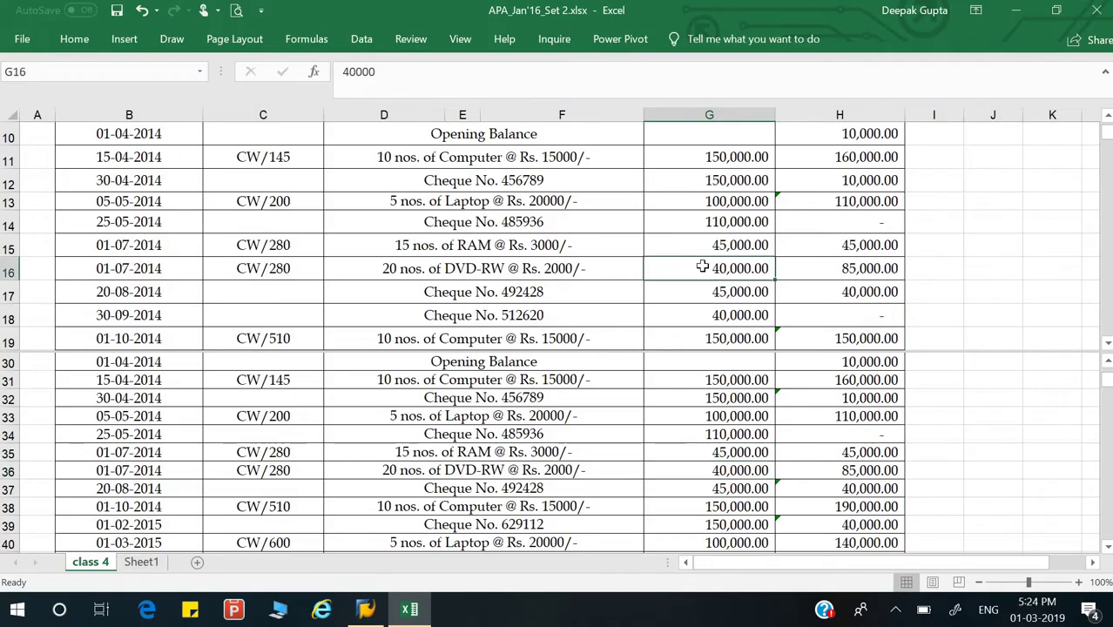
Compare the amount and balance of the 20-08-2014 payment by cheque 492428 in both accounts.
left_click(740, 488)
key("Right")
left_click(860, 294)
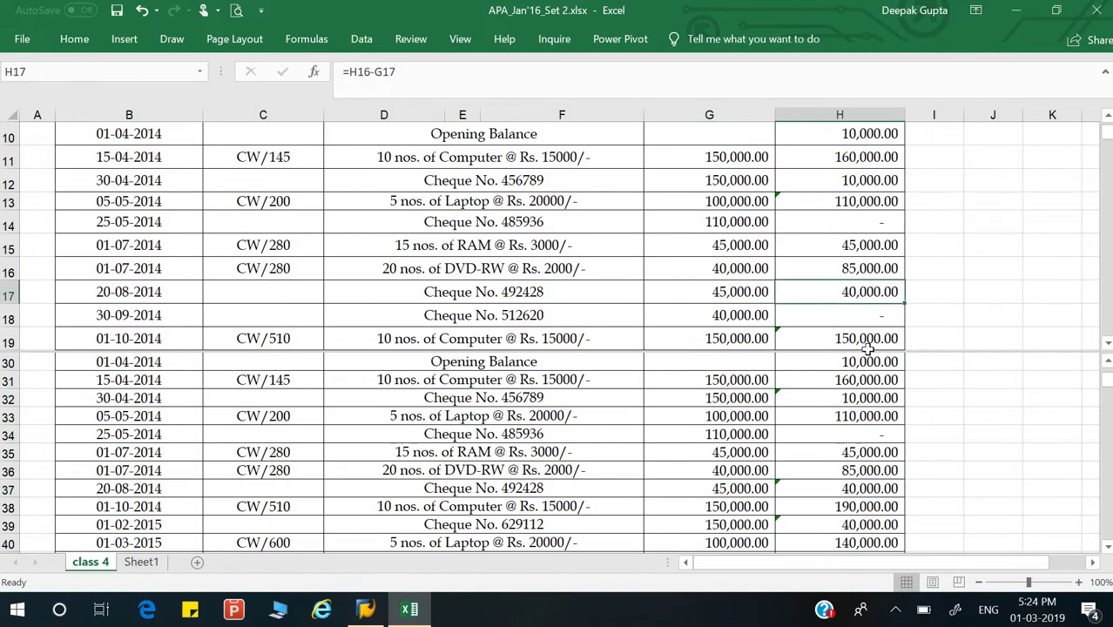
Check whether Amber Infotech's 30-09-2014 payment by cheque 512620 has a matching entry in Tirupati Computers' account.
left_click(736, 316)
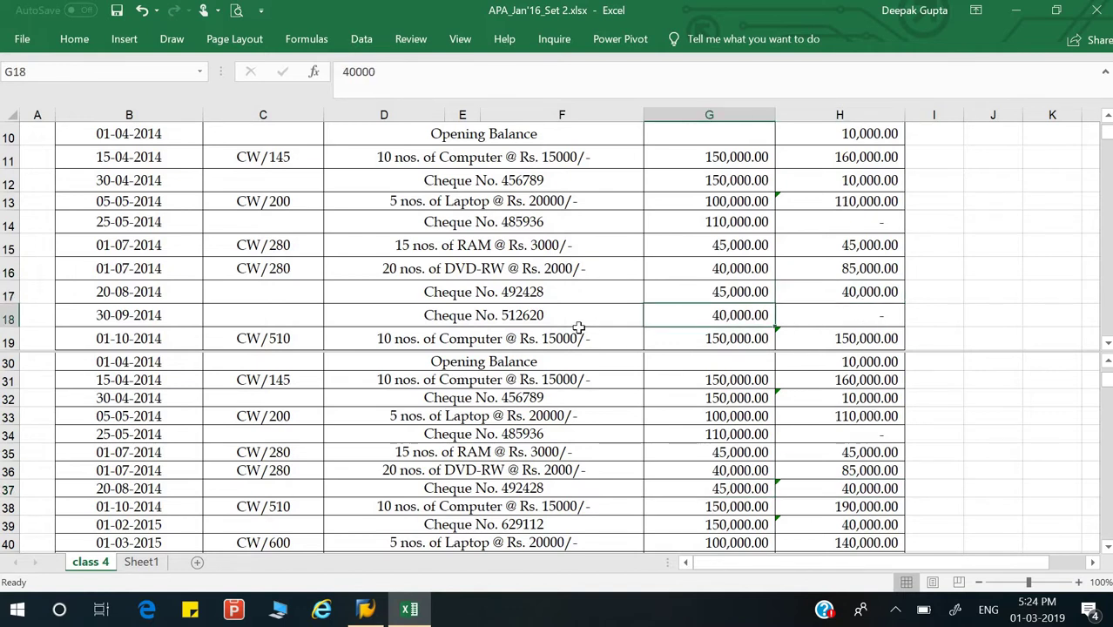
scroll(576, 324, "down", 1)
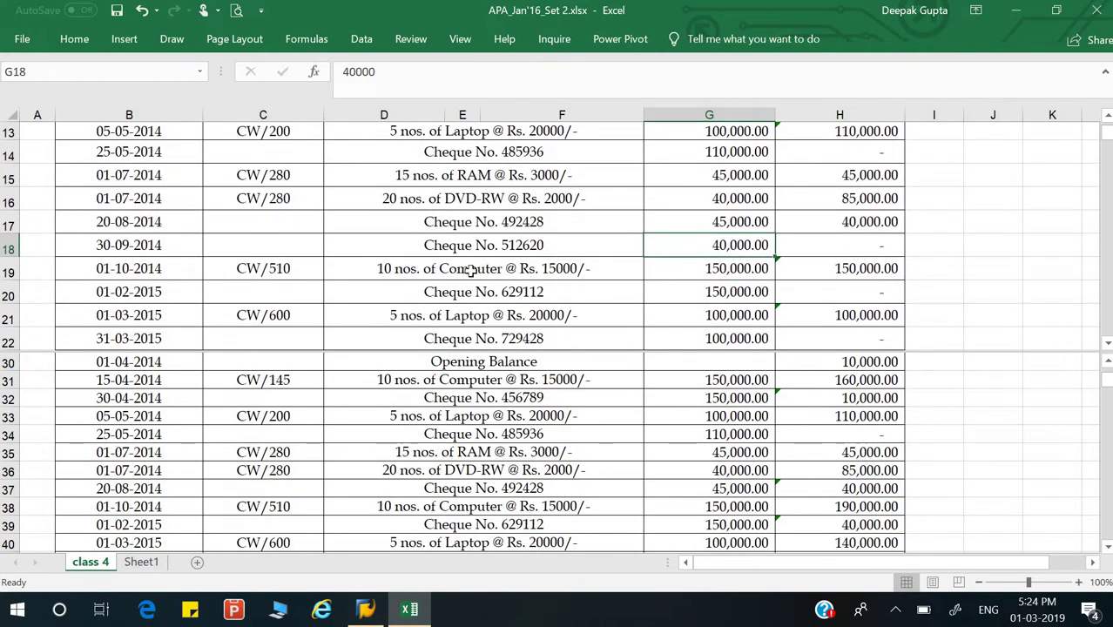
left_click(701, 471)
left_click(506, 492)
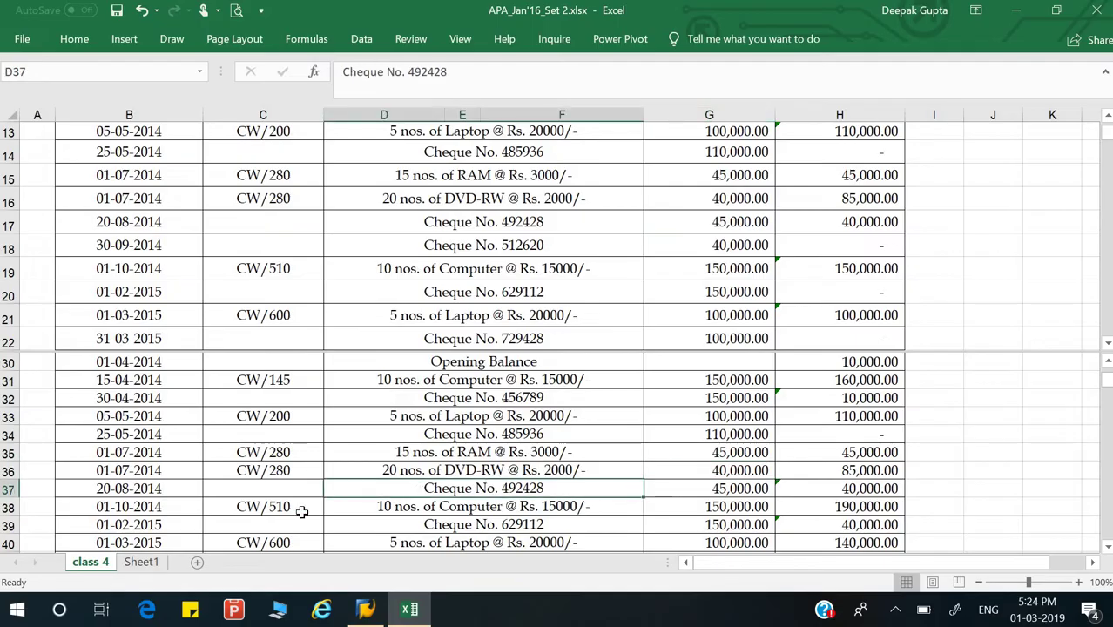
left_click(141, 505)
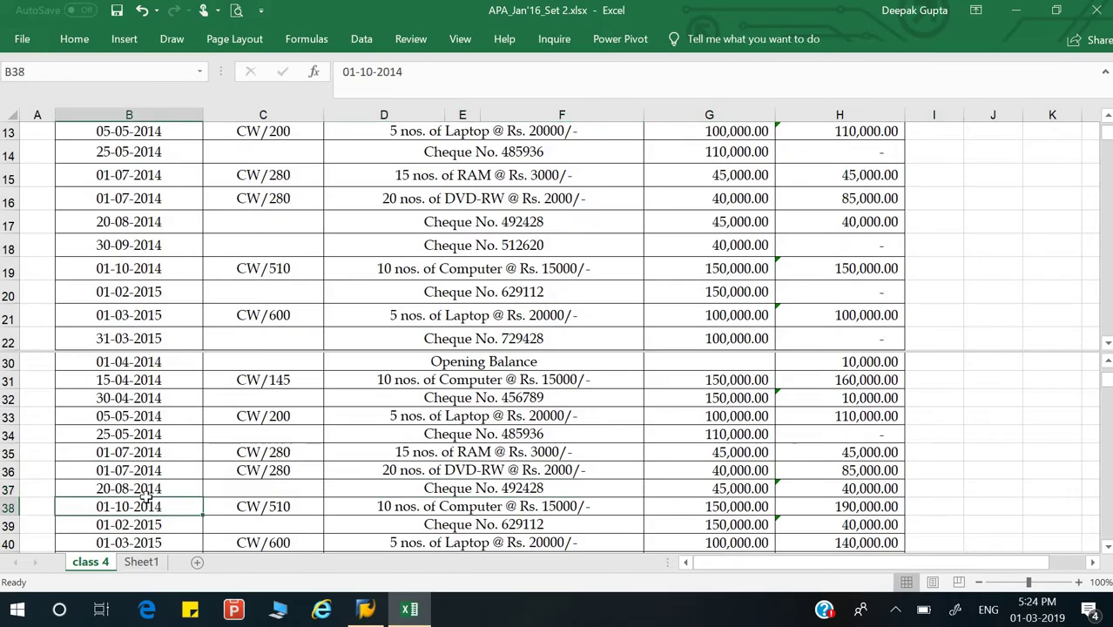
scroll(145, 490, "down", 1)
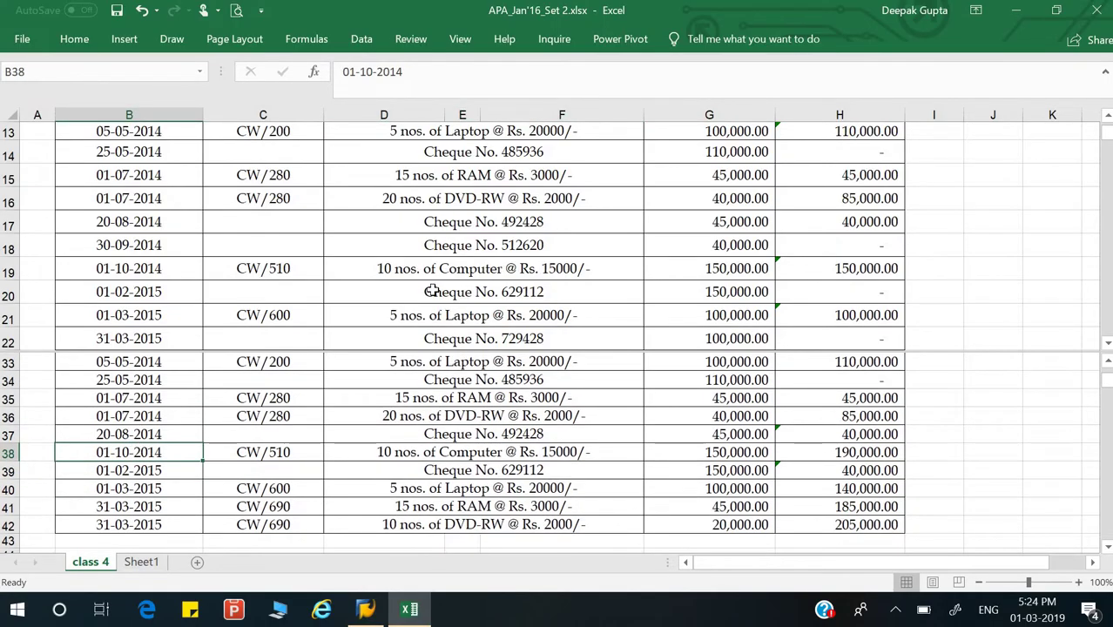
left_click(171, 249)
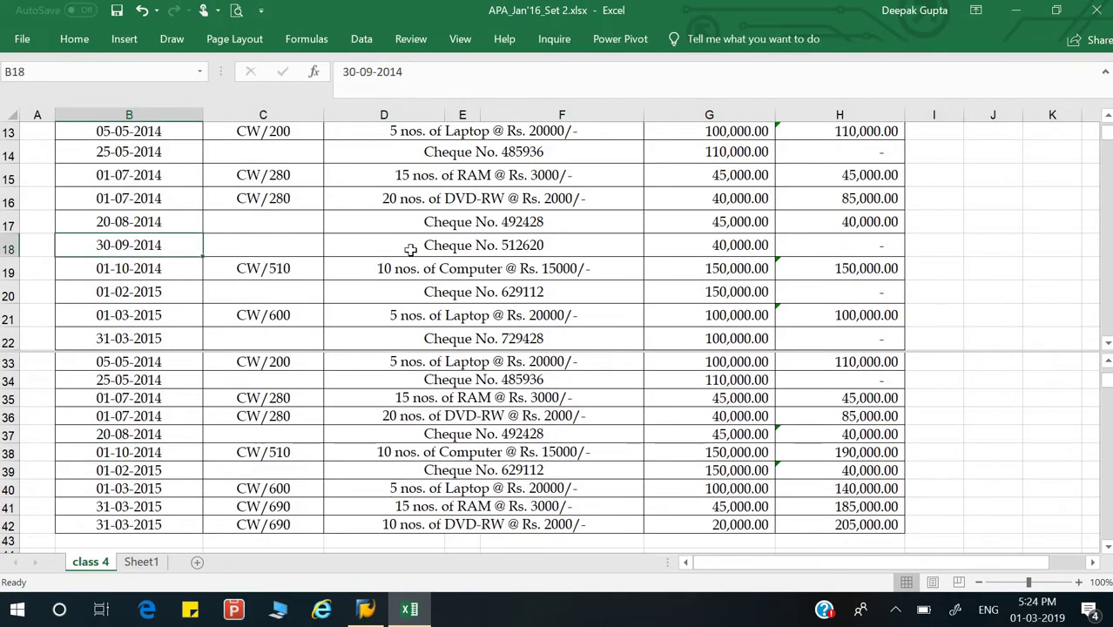
left_click(410, 249)
left_click(815, 249)
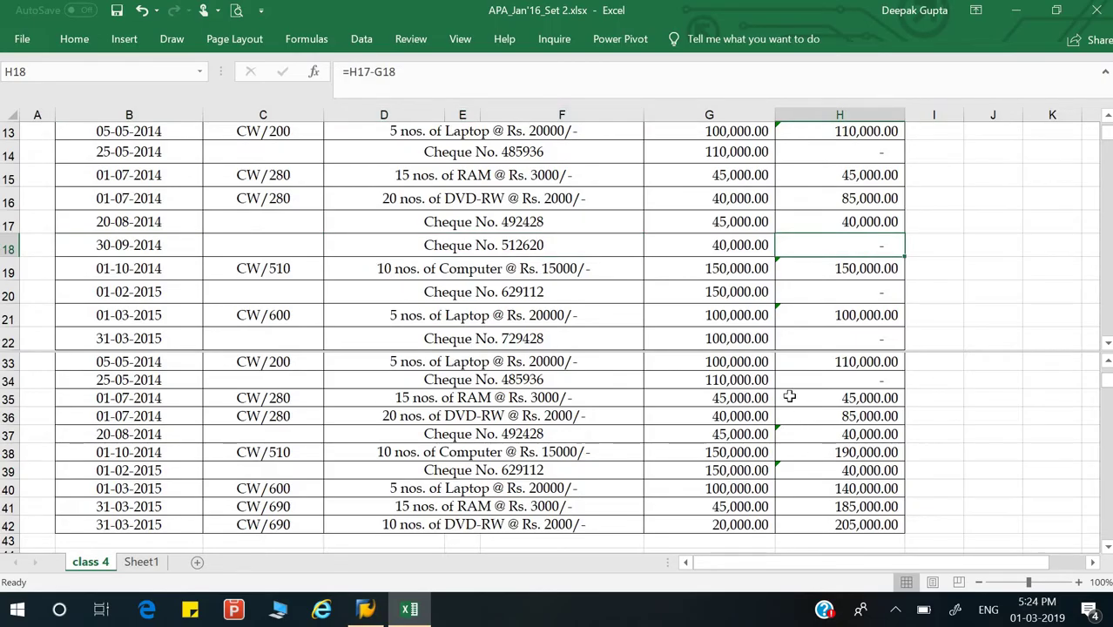
left_click(751, 266)
left_click(730, 246)
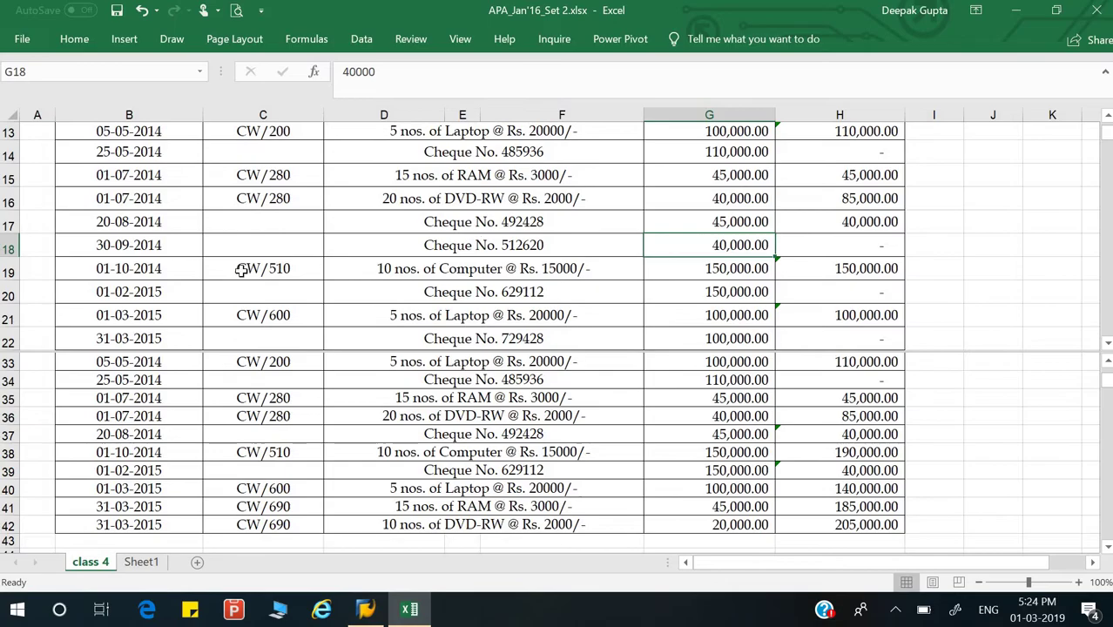
left_click(9, 249)
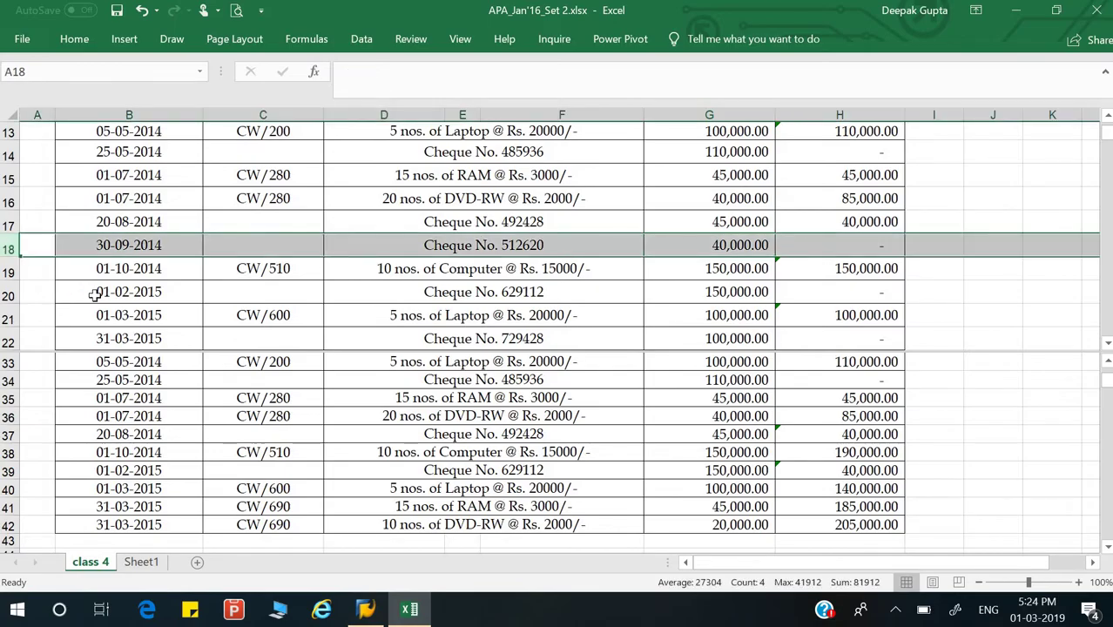
key("ctrl+b")
left_click(444, 287)
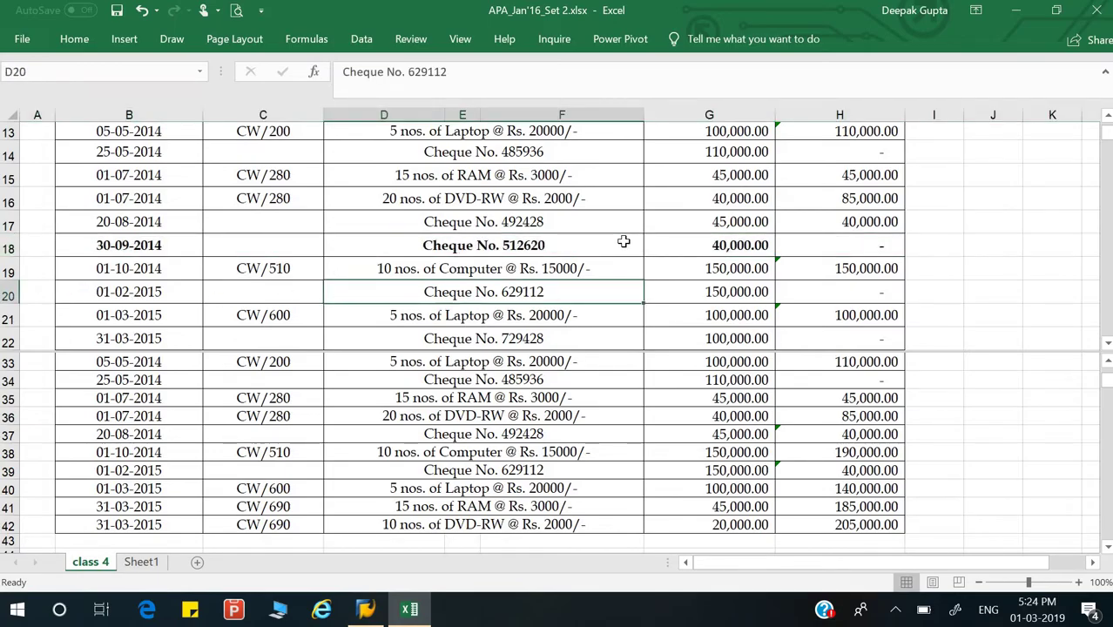
Compare the amount and running balance of the 01-10-2014 computer purchase under invoice CW/510 in both accounts.
left_click(842, 251)
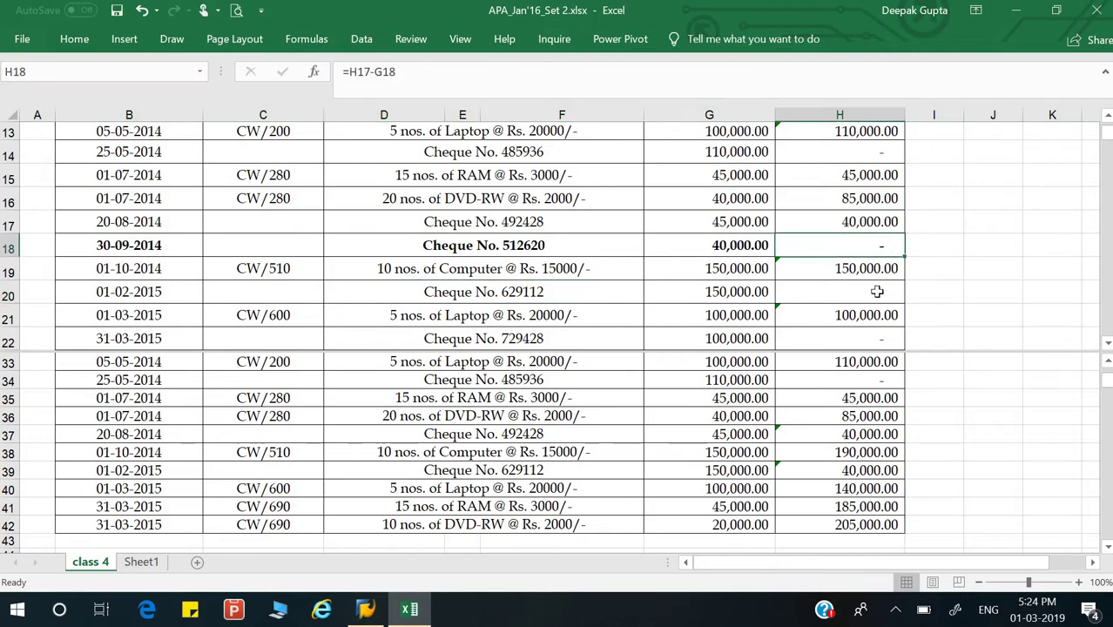
left_click(760, 438)
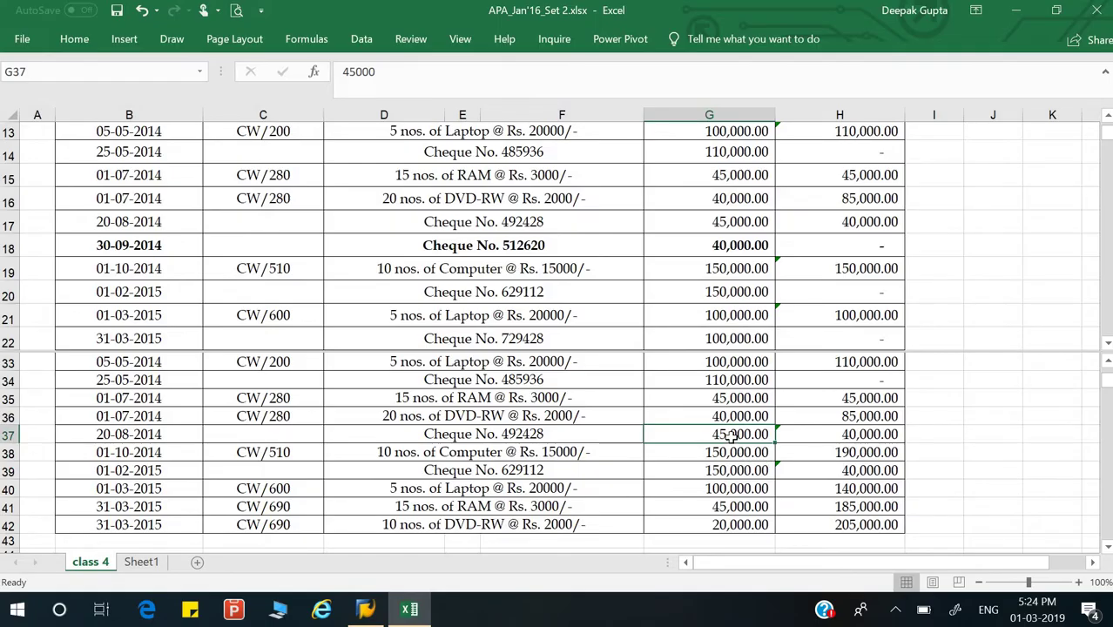
left_click(715, 460)
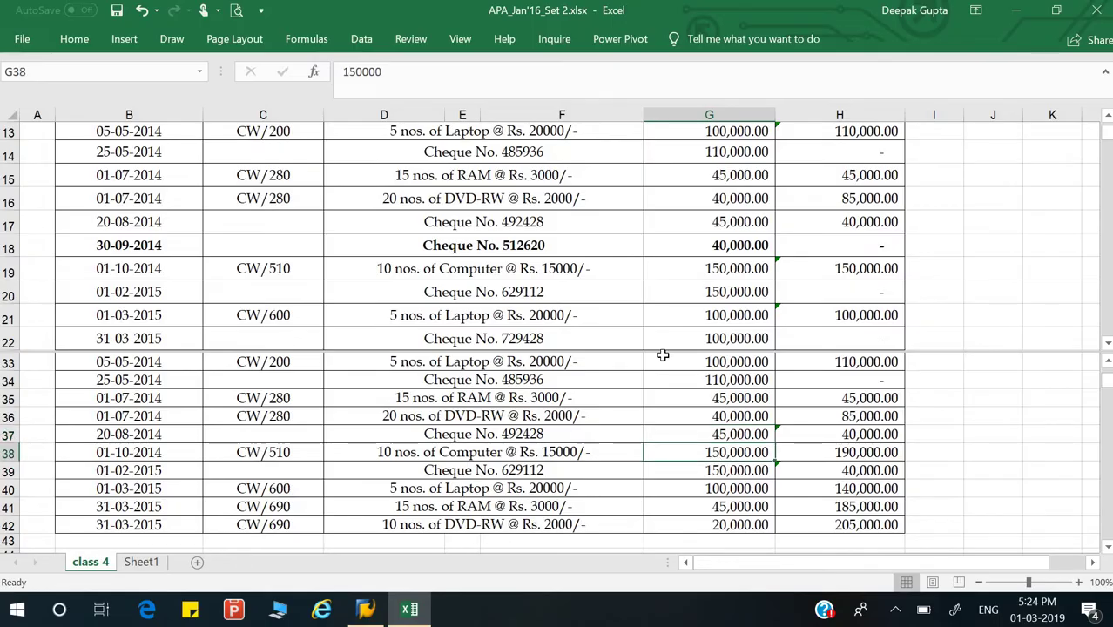
left_click(634, 272)
left_click(715, 270)
left_click(853, 271)
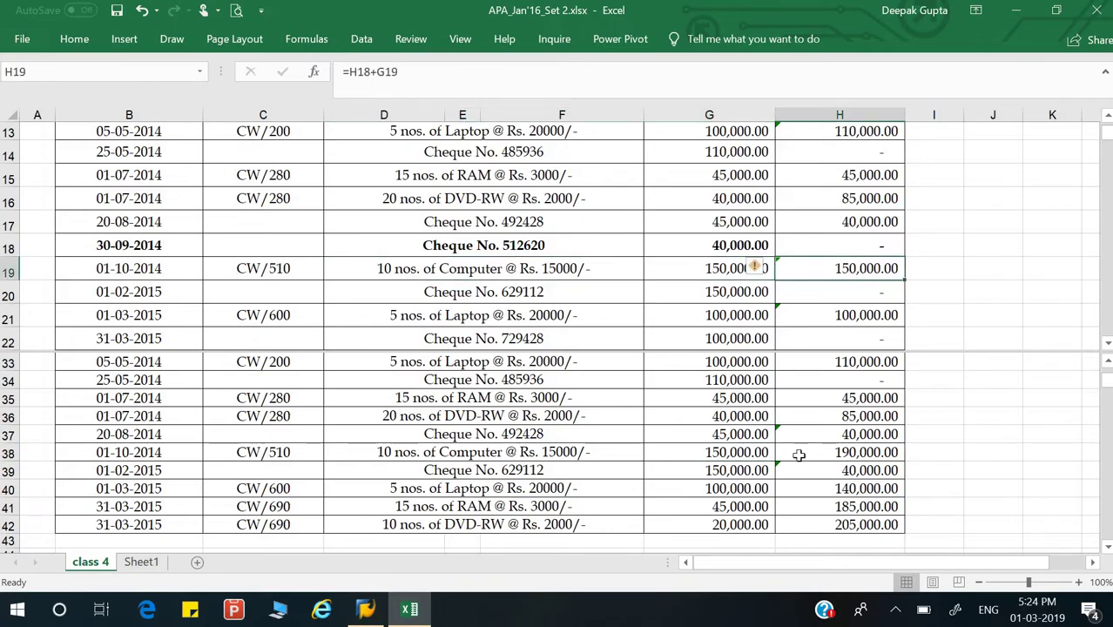
left_click(739, 455)
left_click(873, 453)
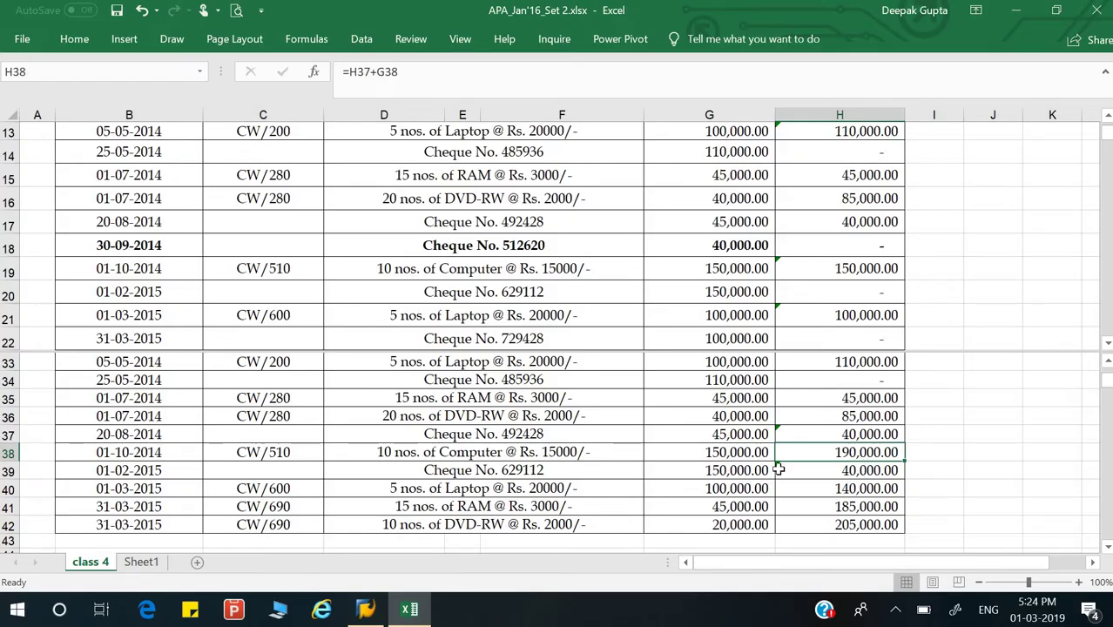
Check the 01-02-2015 payment by cheque 629112 against each other in both accounts.
left_click(735, 471)
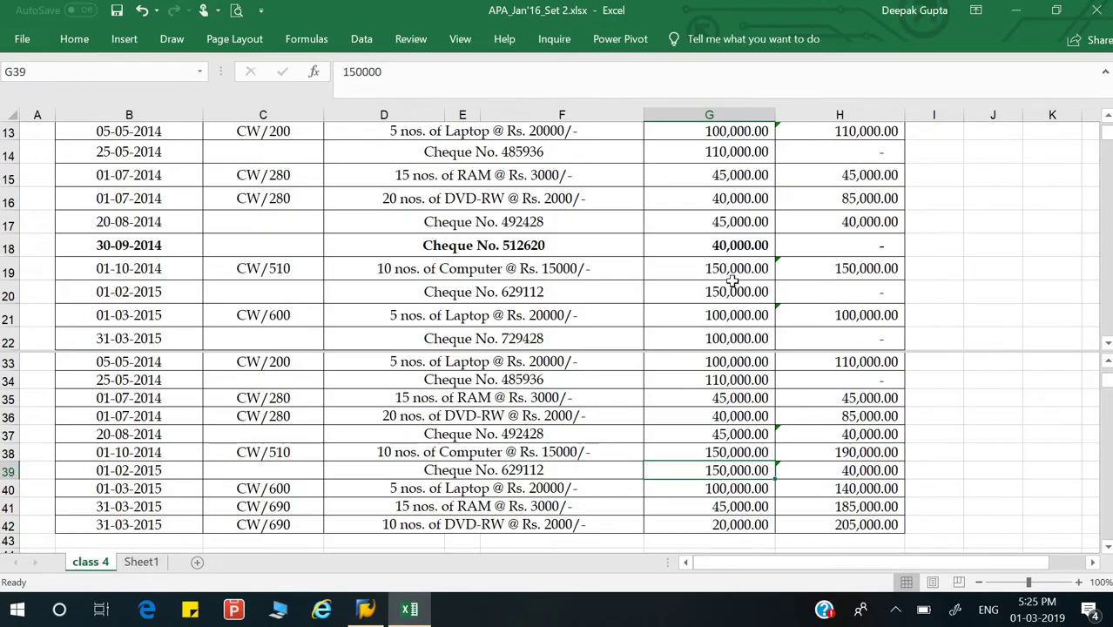
left_click(737, 291)
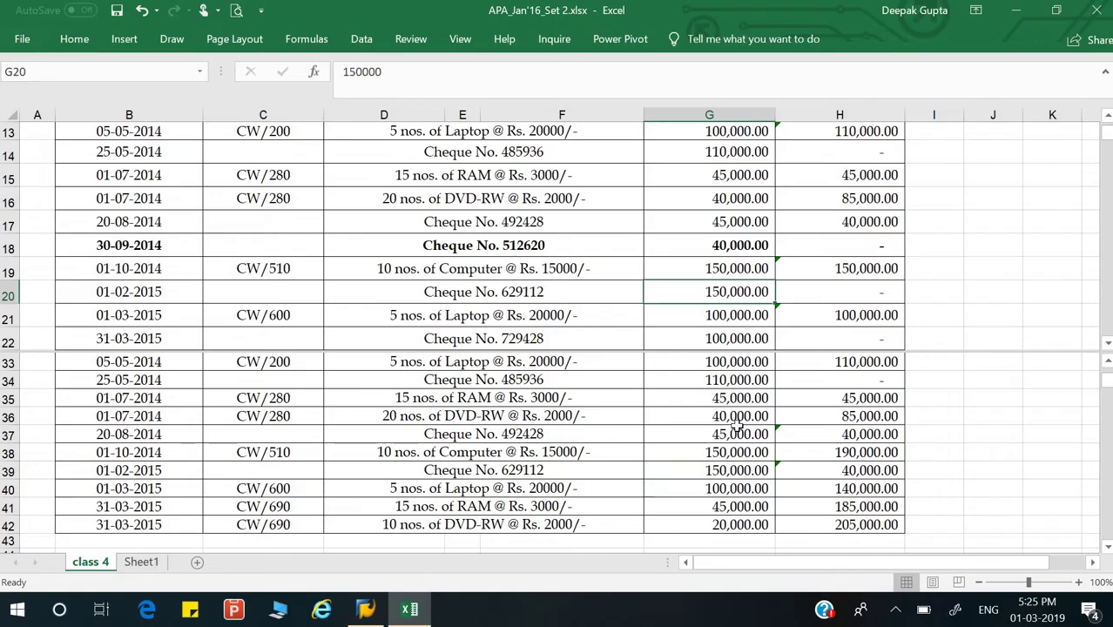
left_click(844, 470)
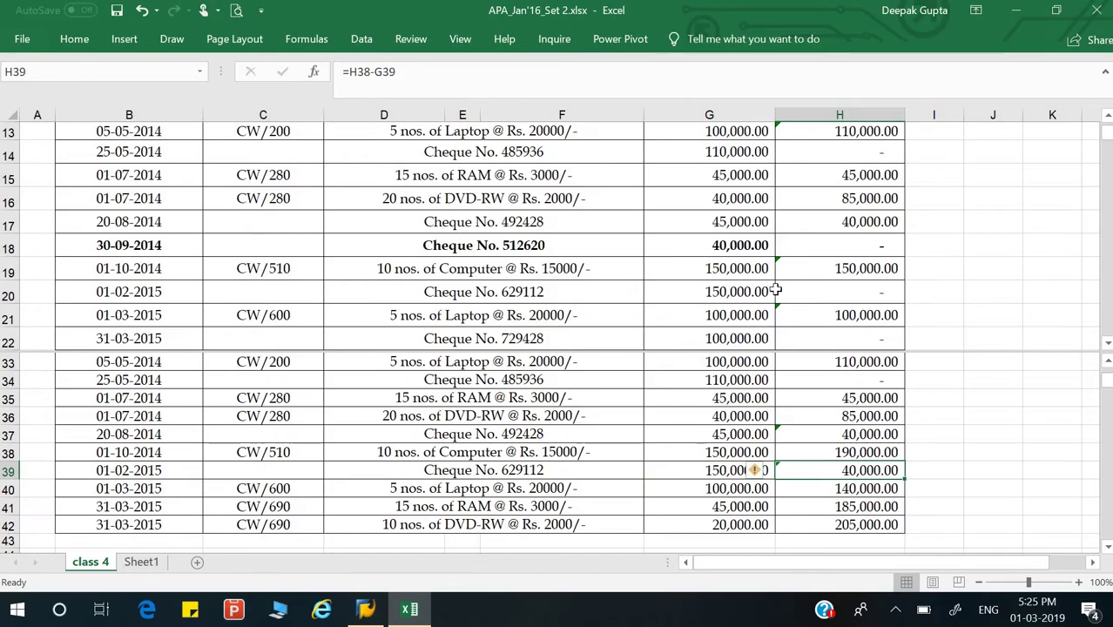
left_click(742, 331)
scroll(742, 330, "down", 1)
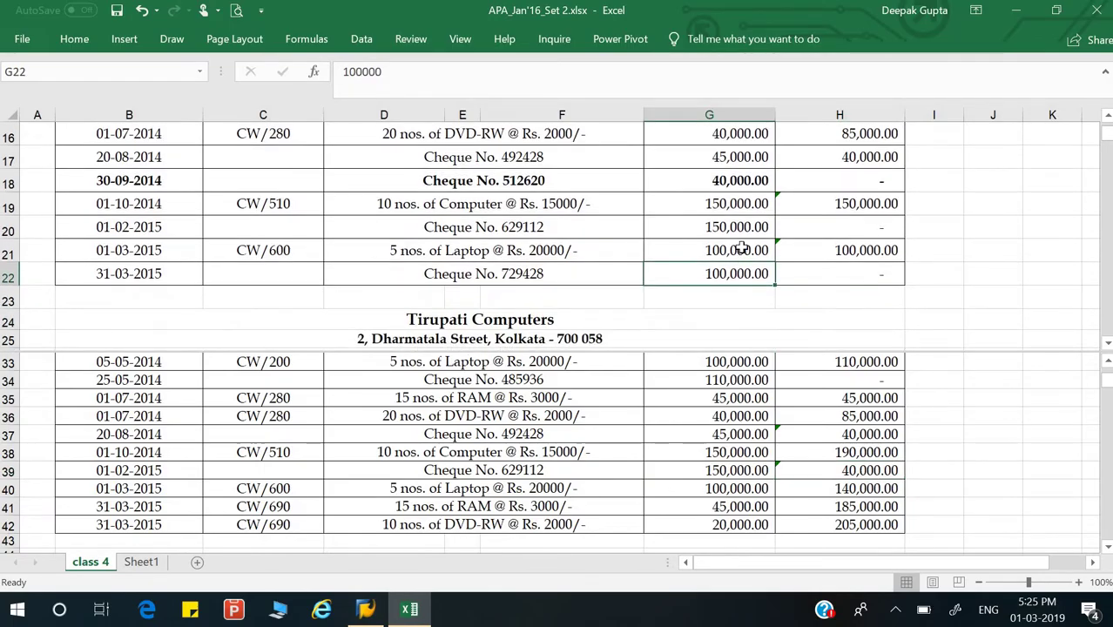
left_click(740, 249)
left_click(697, 224)
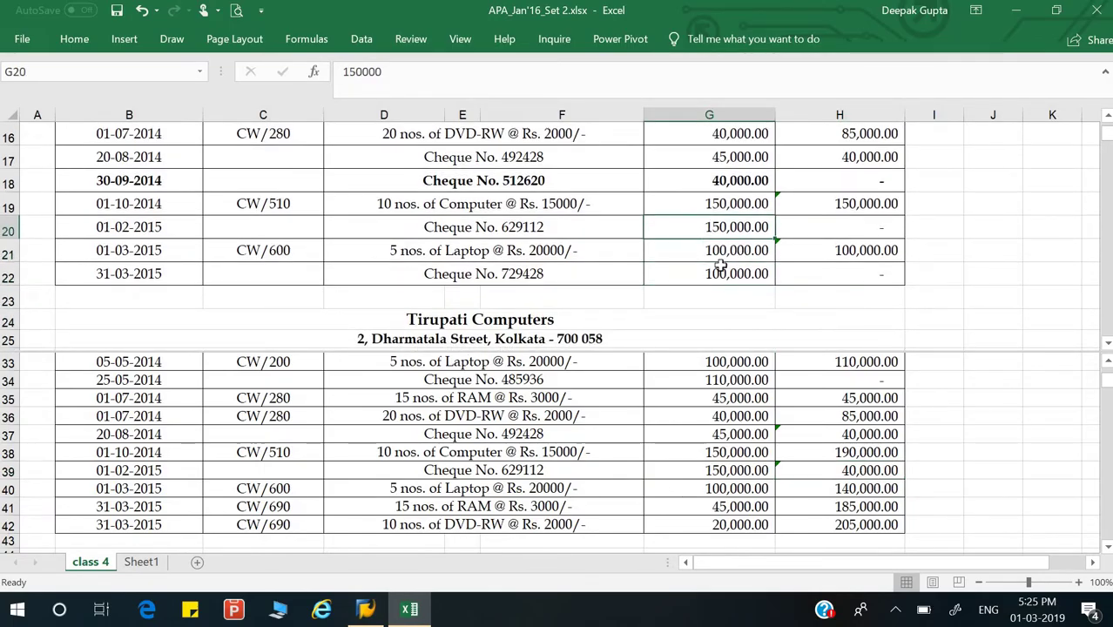
left_click(723, 468)
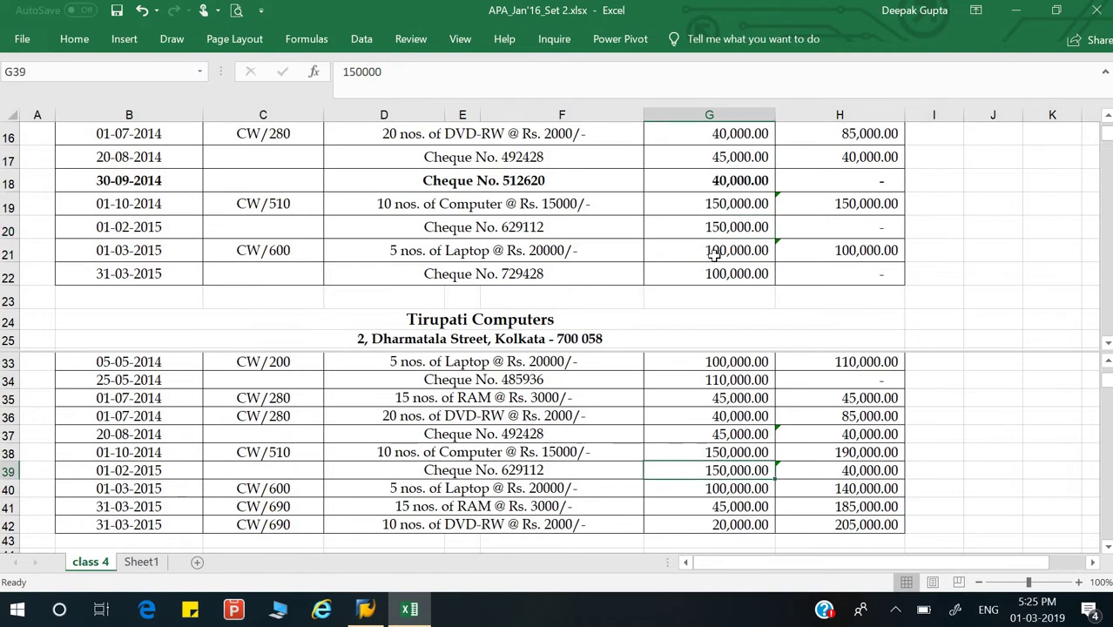
Compare the amount and running balance of the 01-03-2015 laptop purchase under invoice CW/600 in both accounts.
left_click(713, 253)
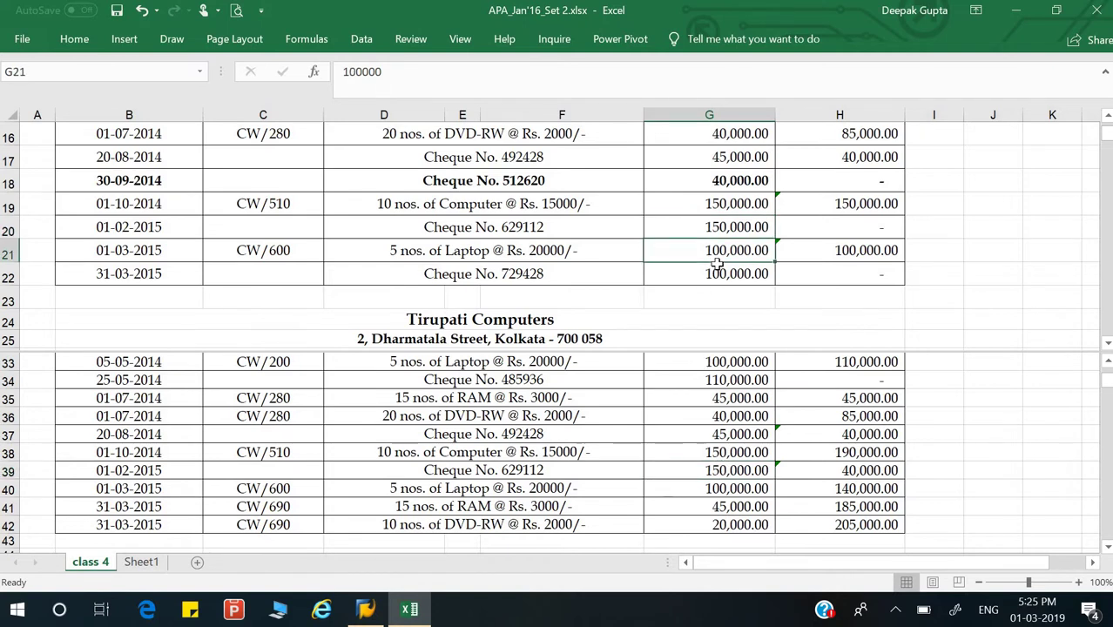
left_click(737, 490)
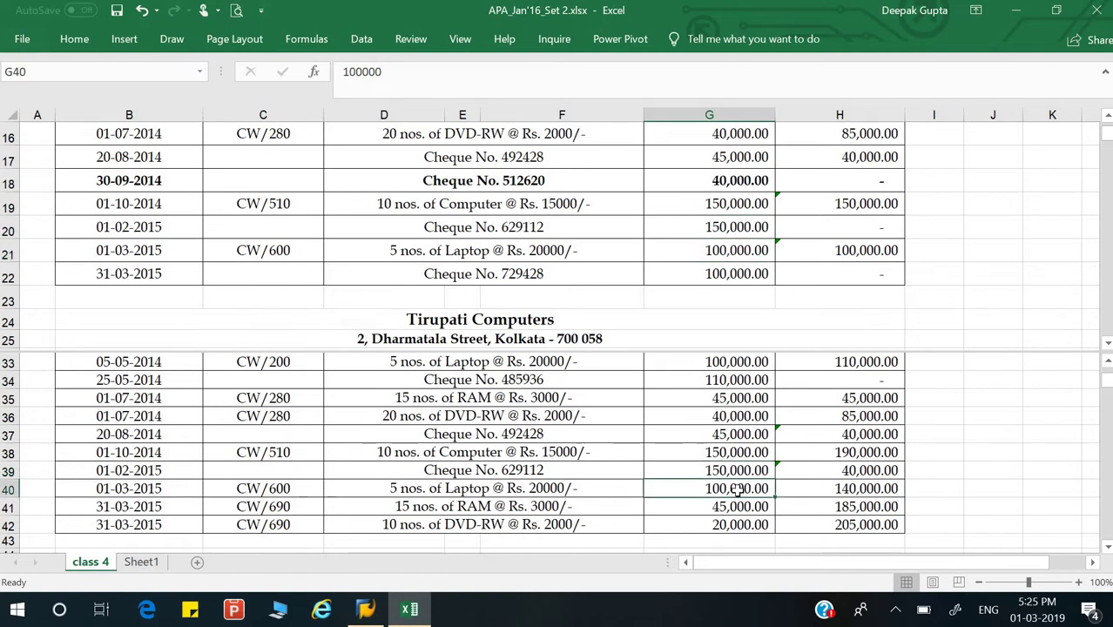
left_click(821, 491)
left_click(758, 491)
left_click(834, 490)
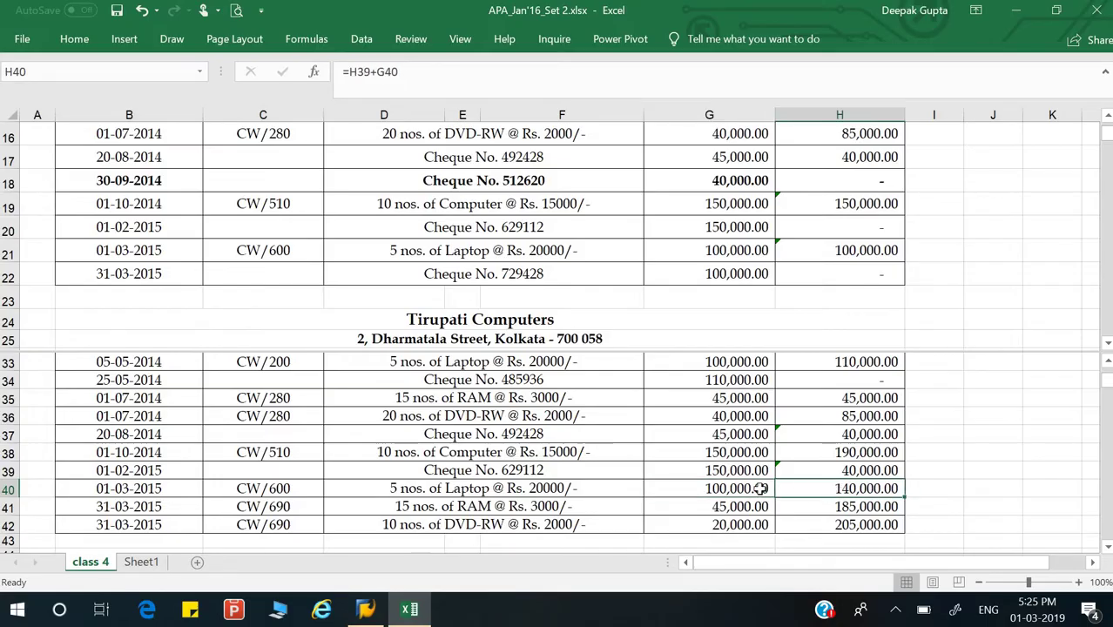
left_click(756, 488)
left_click(745, 249)
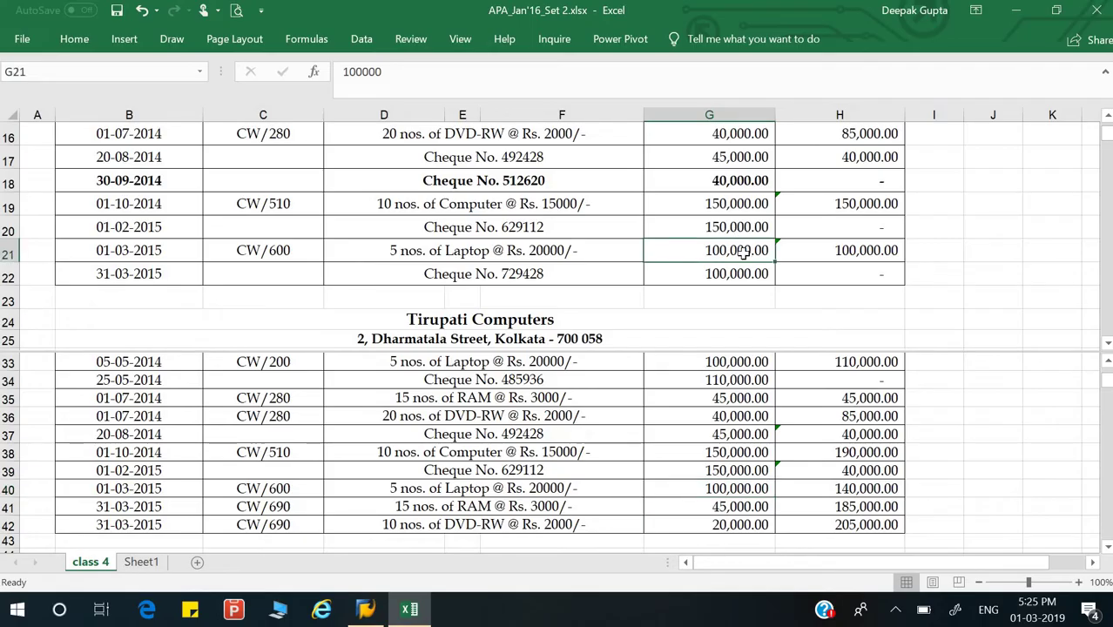
left_click(847, 253)
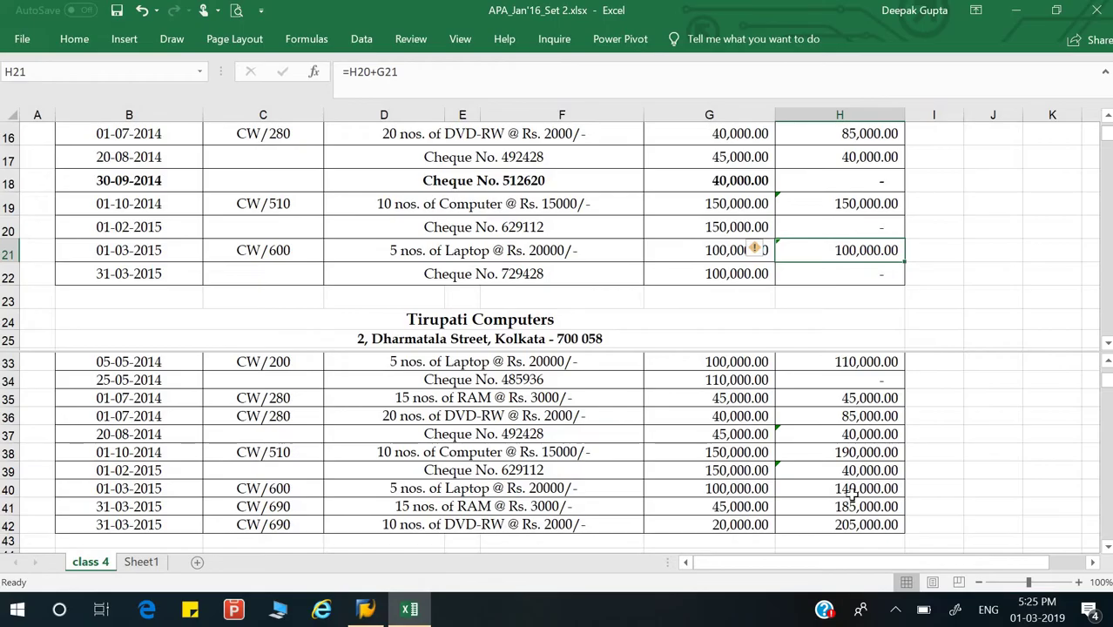
left_click(850, 492)
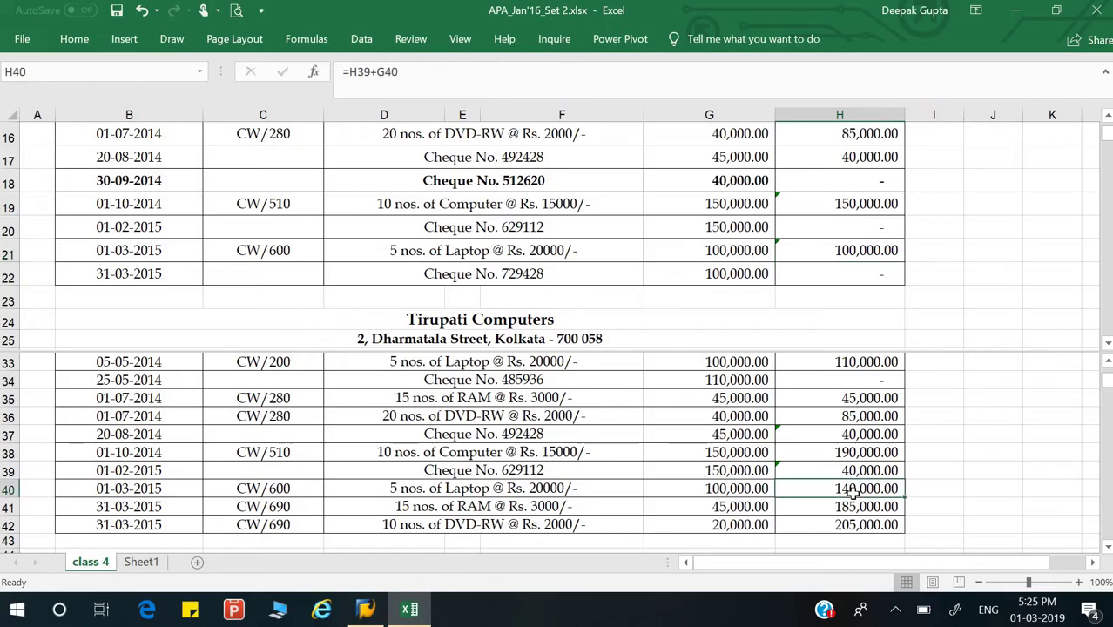
left_click(732, 274)
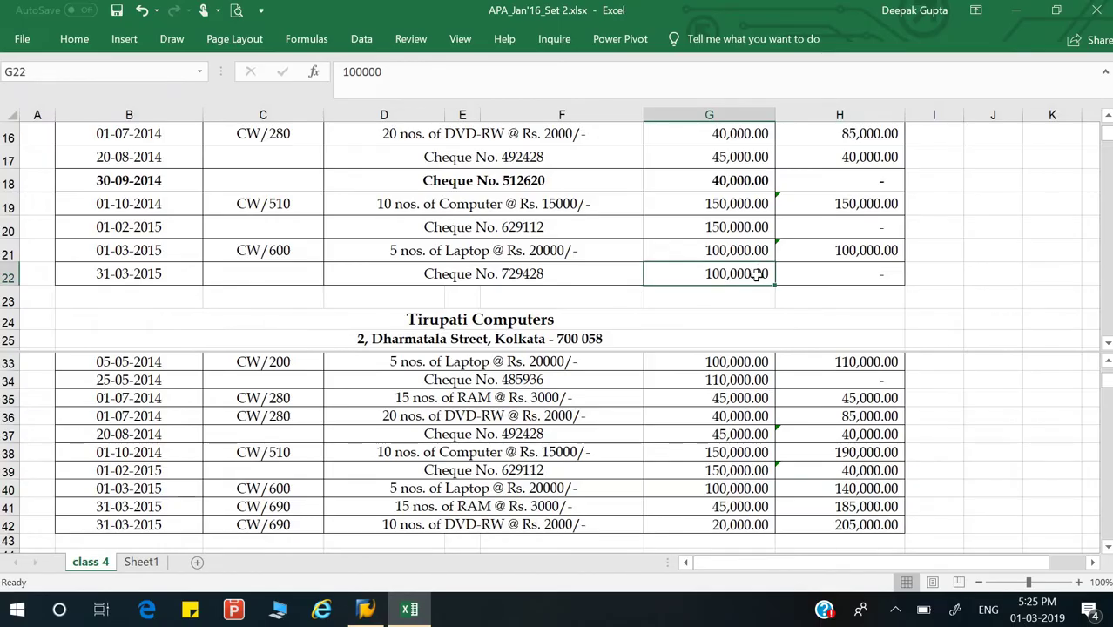
left_click(735, 489)
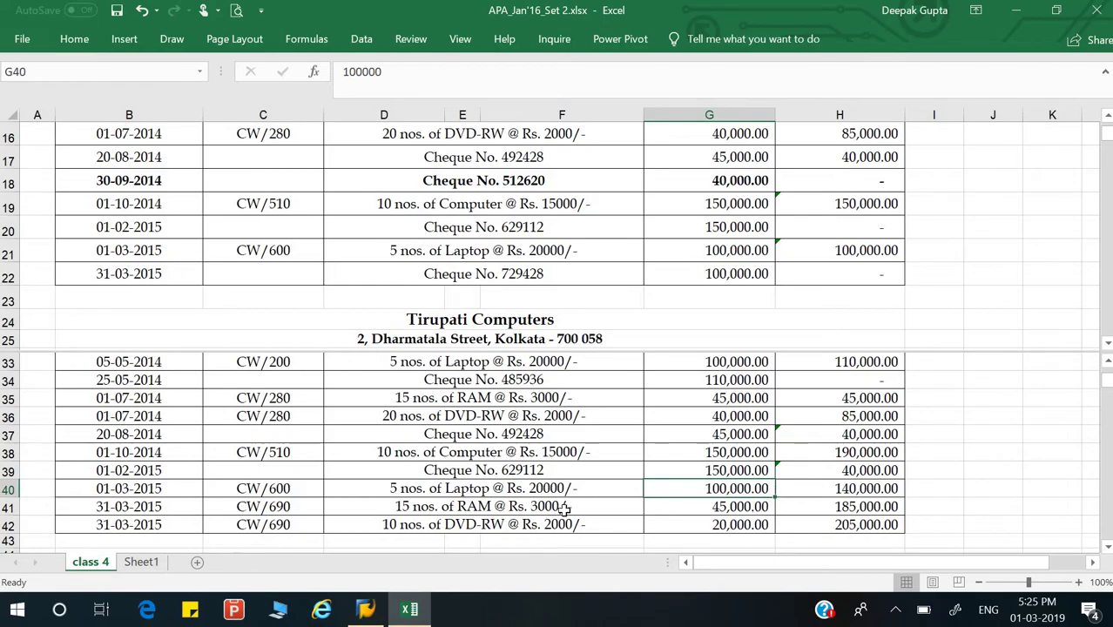
left_click(723, 476)
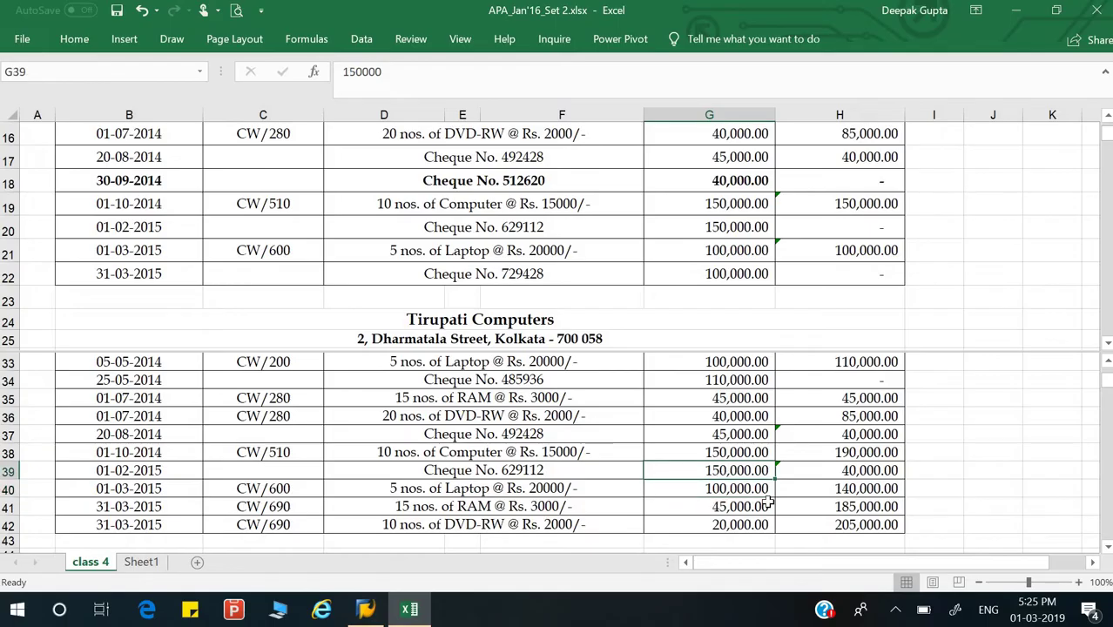
left_click(685, 489)
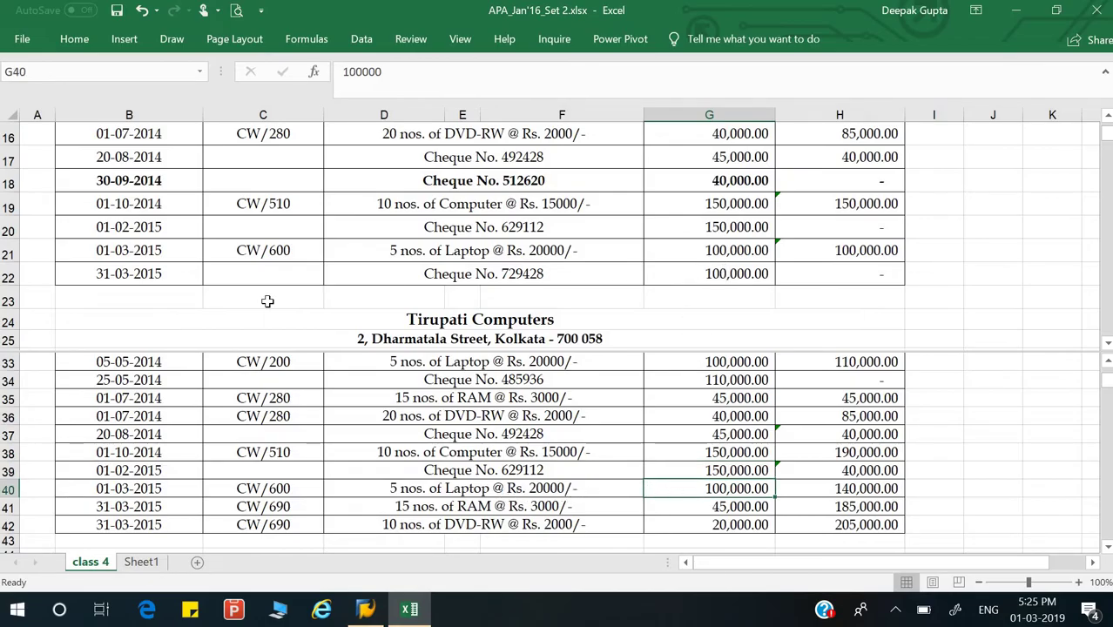
left_click(5, 275)
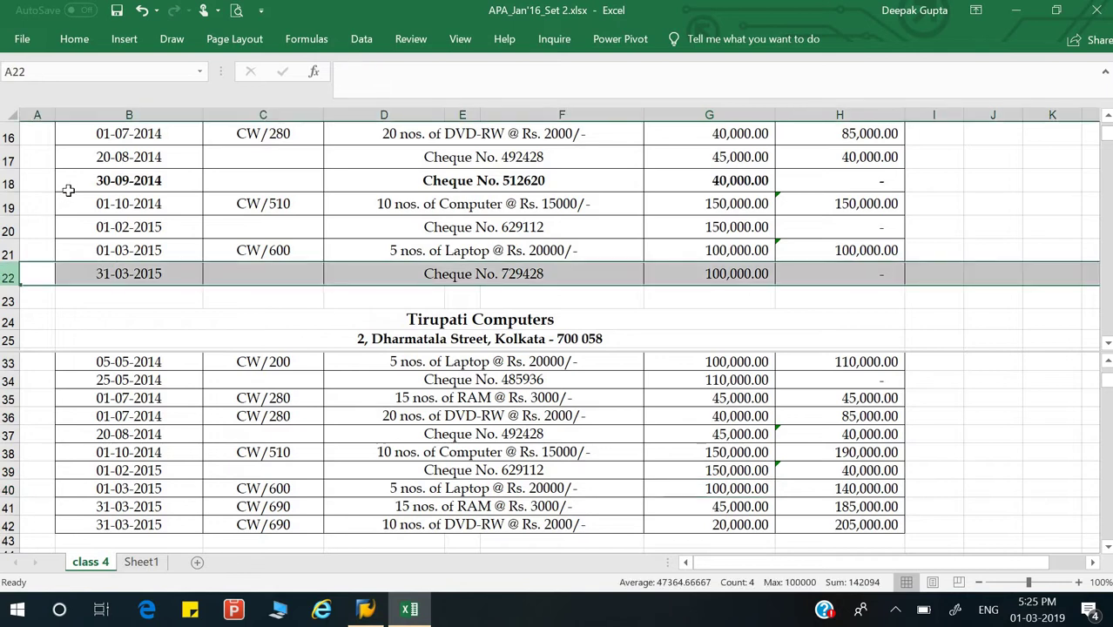
key("ctrl+b")
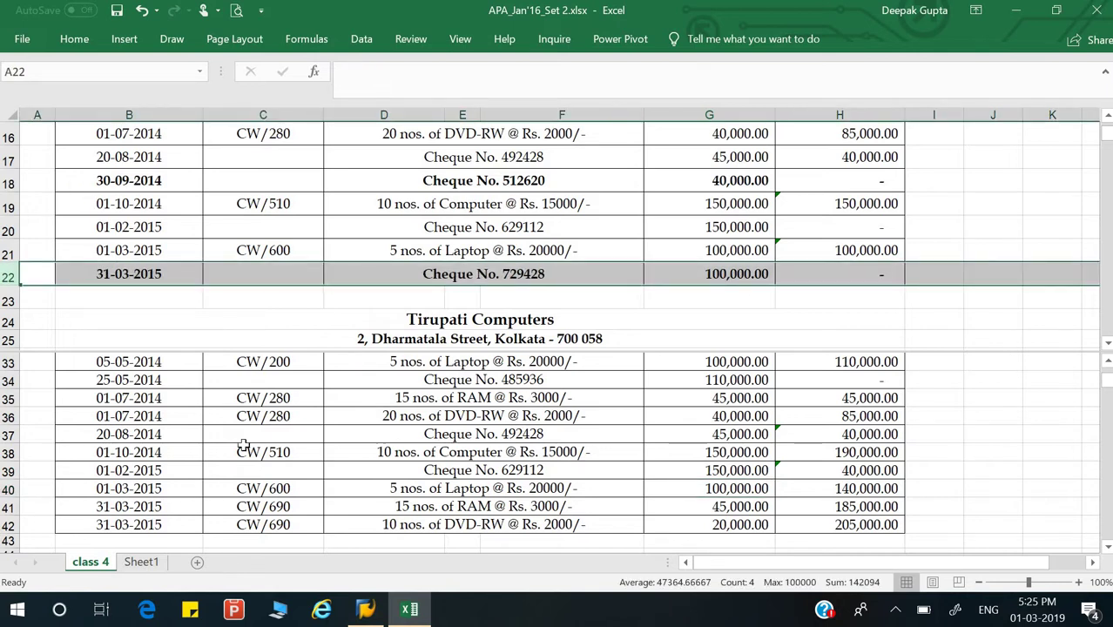
Make the whole row of the 01-03-2015 laptop purchase under invoice CW/600 bold in Tirupati Computers' account.
left_click(381, 490)
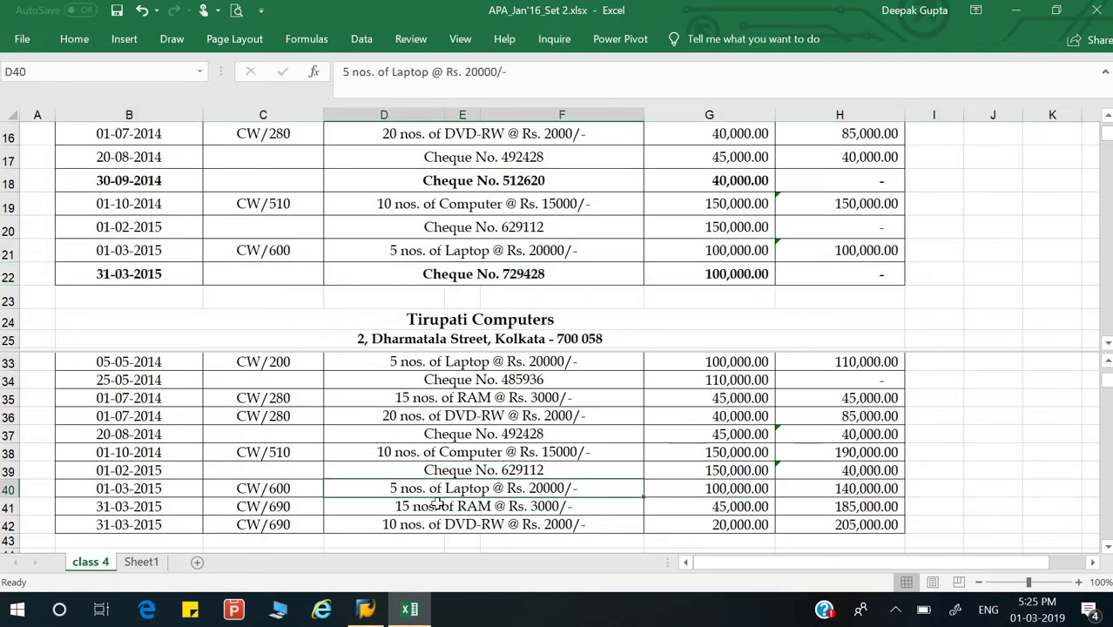
left_click(9, 489)
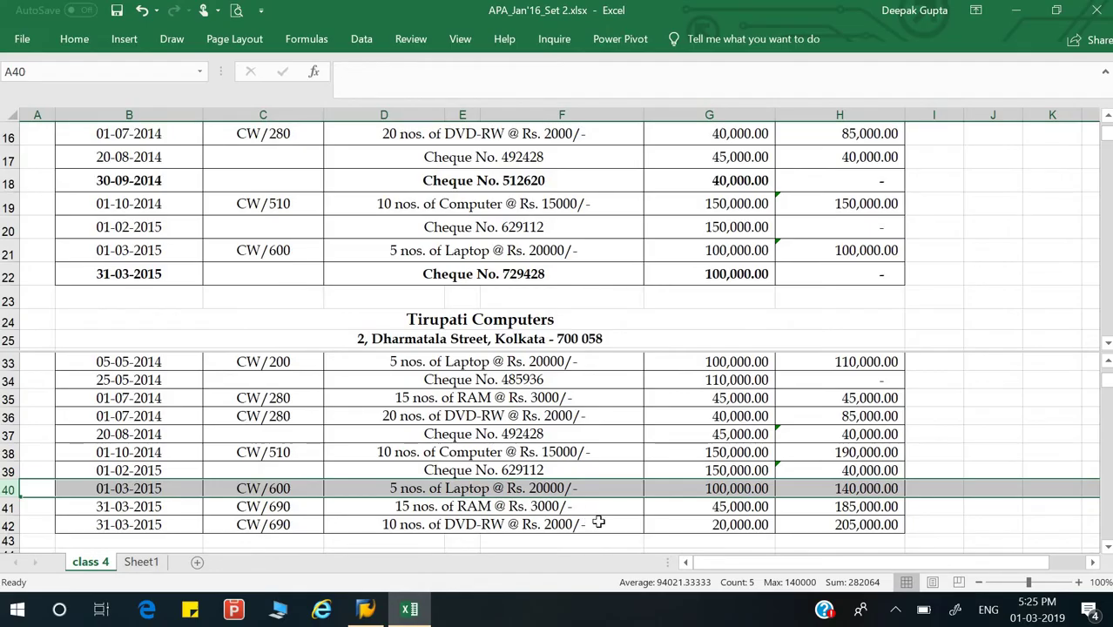
key("ctrl+b")
left_click(658, 527)
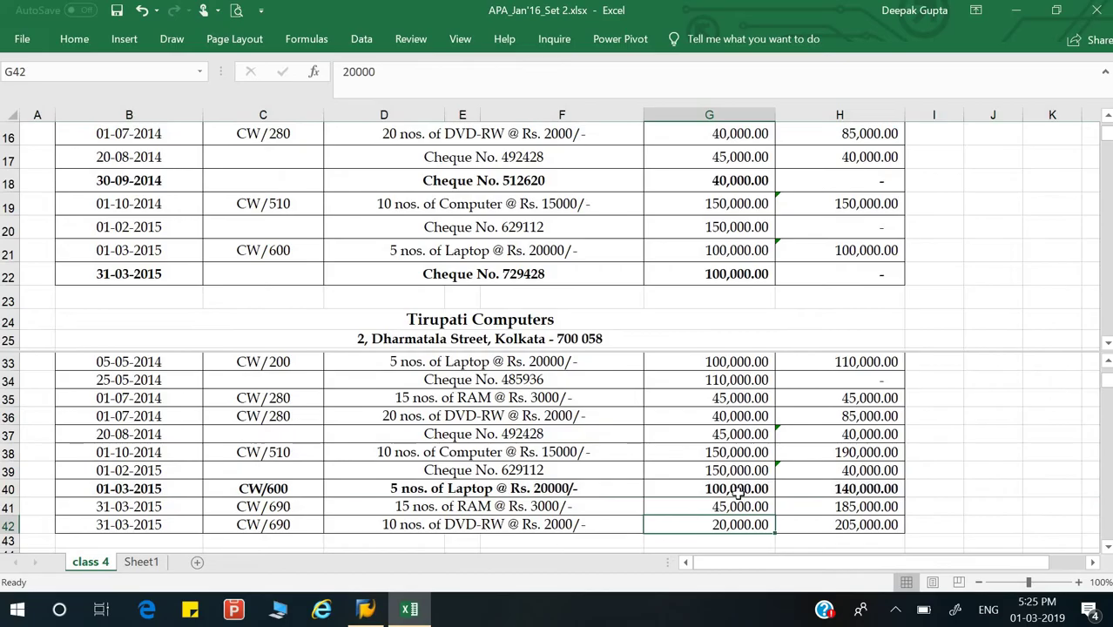
left_click(737, 490)
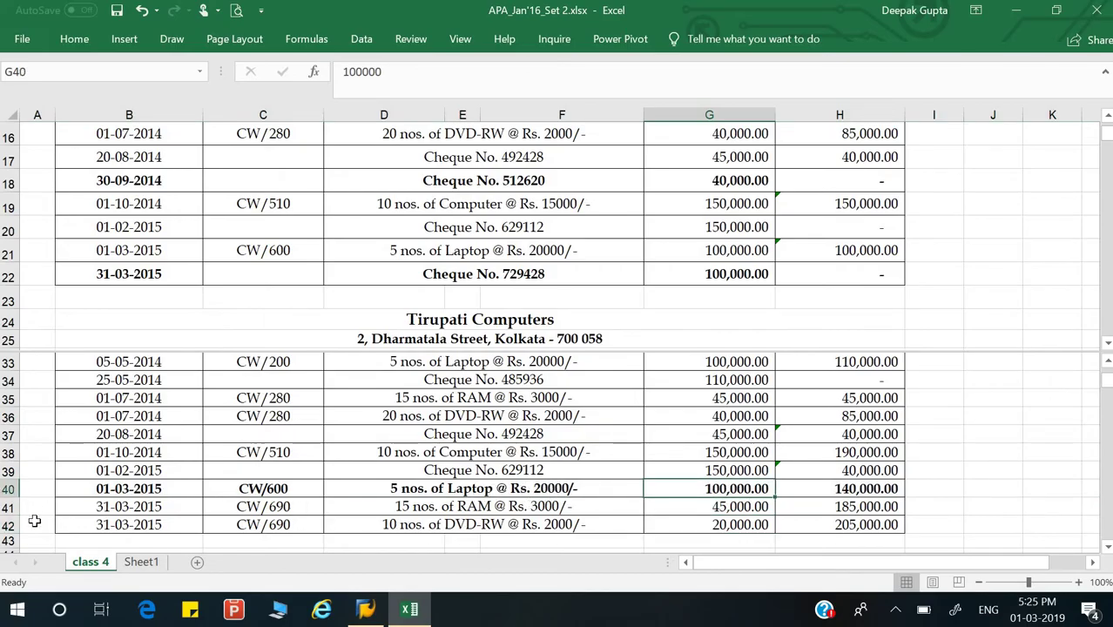
Make the rows of both 31-03-2015 purchases under invoice CW/690, RAM and DVD-RW, bold in Tirupati Computers' account.
left_click(6, 507)
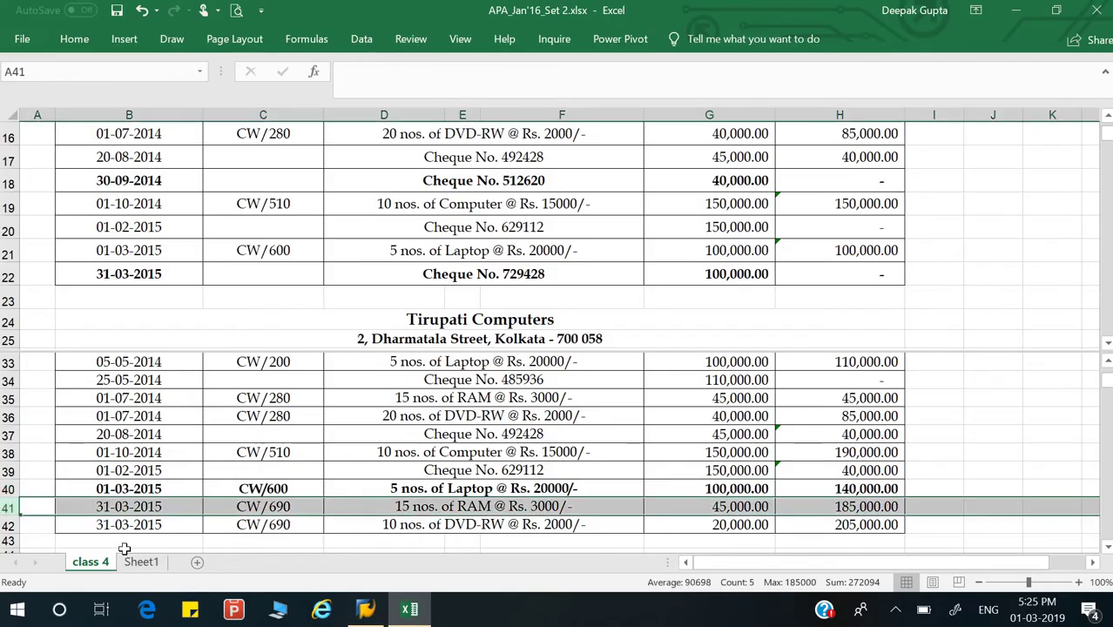
key("ctrl+b")
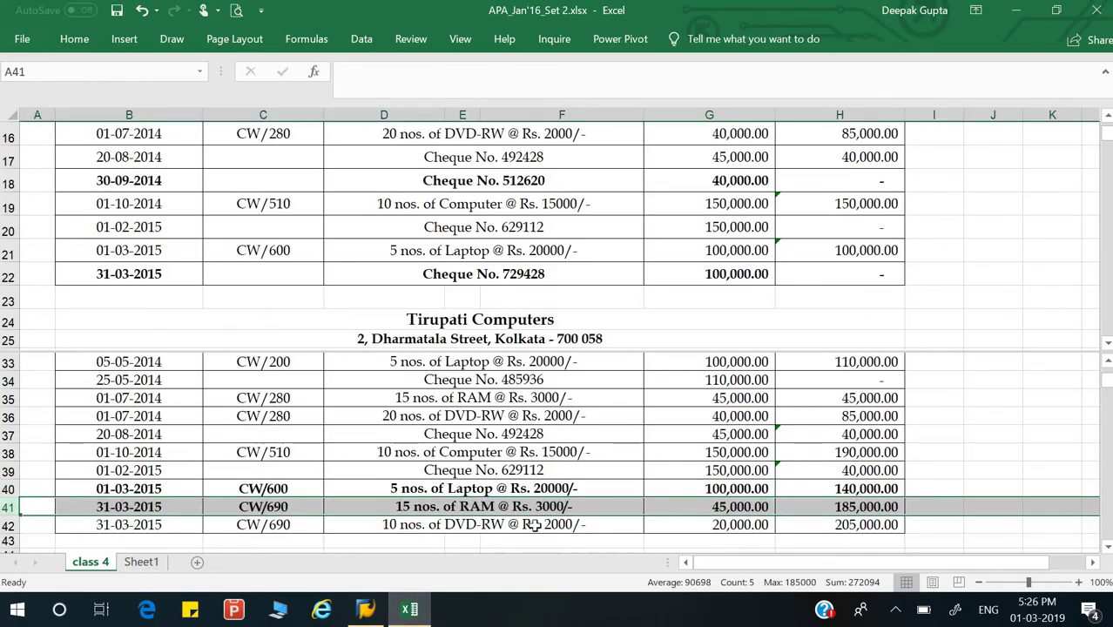
left_click(488, 526)
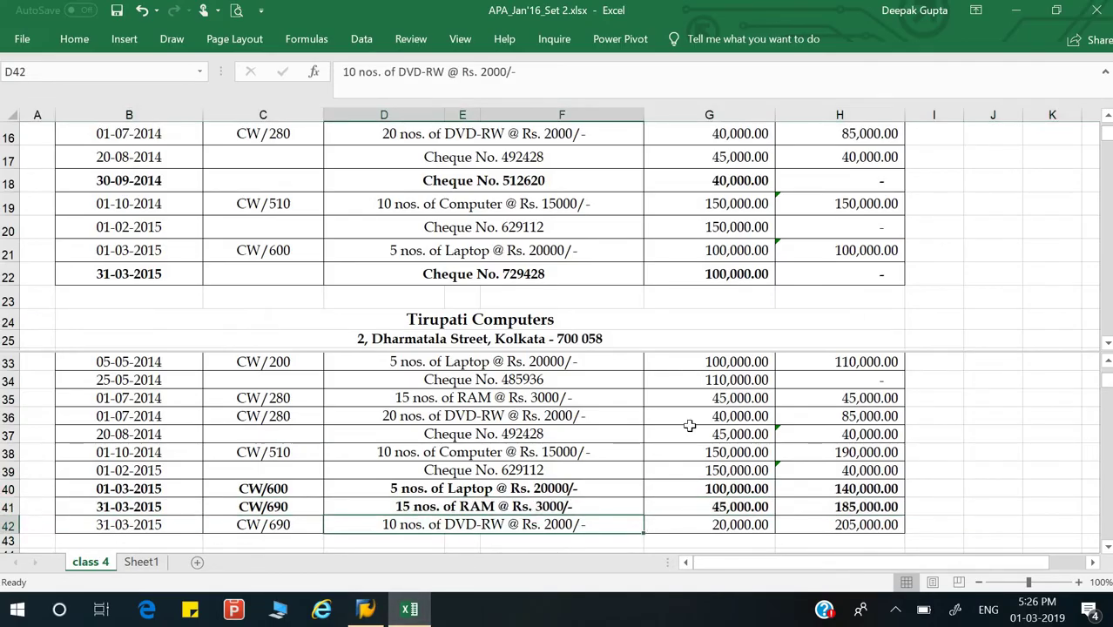
left_click(7, 525)
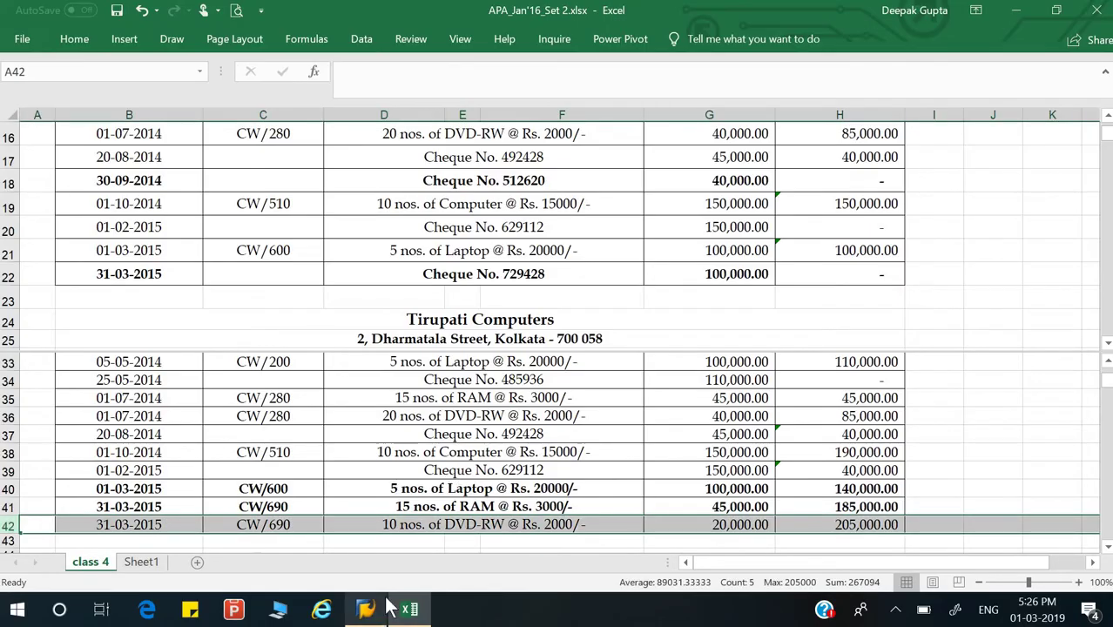
mouse_move(390, 607)
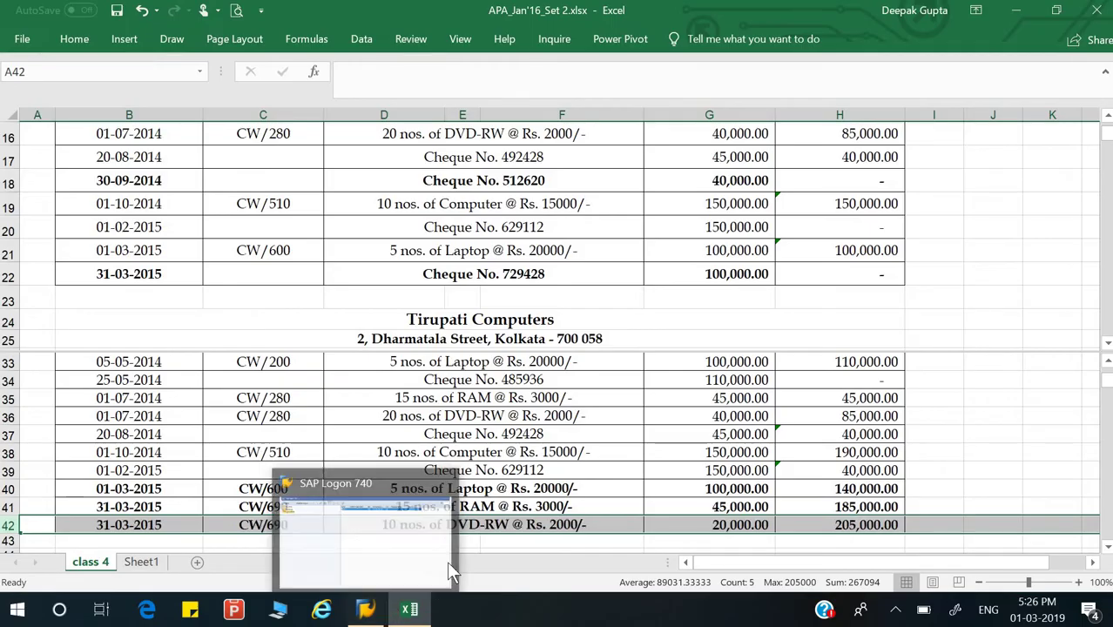
left_click(489, 525)
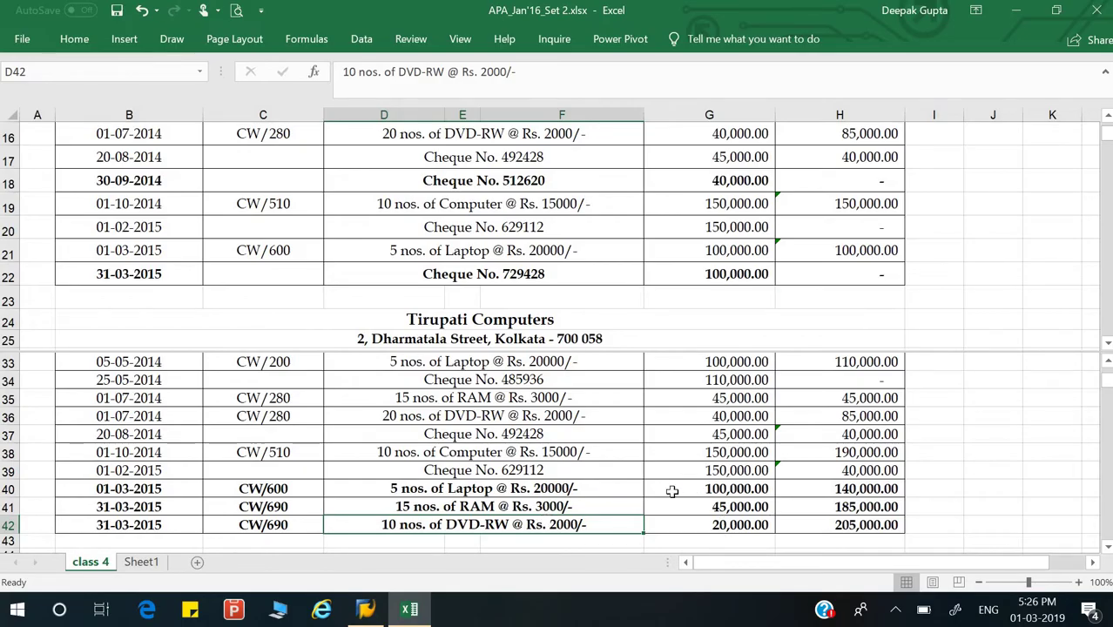
Review the bold unmatched entries in both accounts, covering cheques 512620 and 729428 and the purchases under CW/600 and CW/690.
left_click(569, 278)
left_click(533, 183)
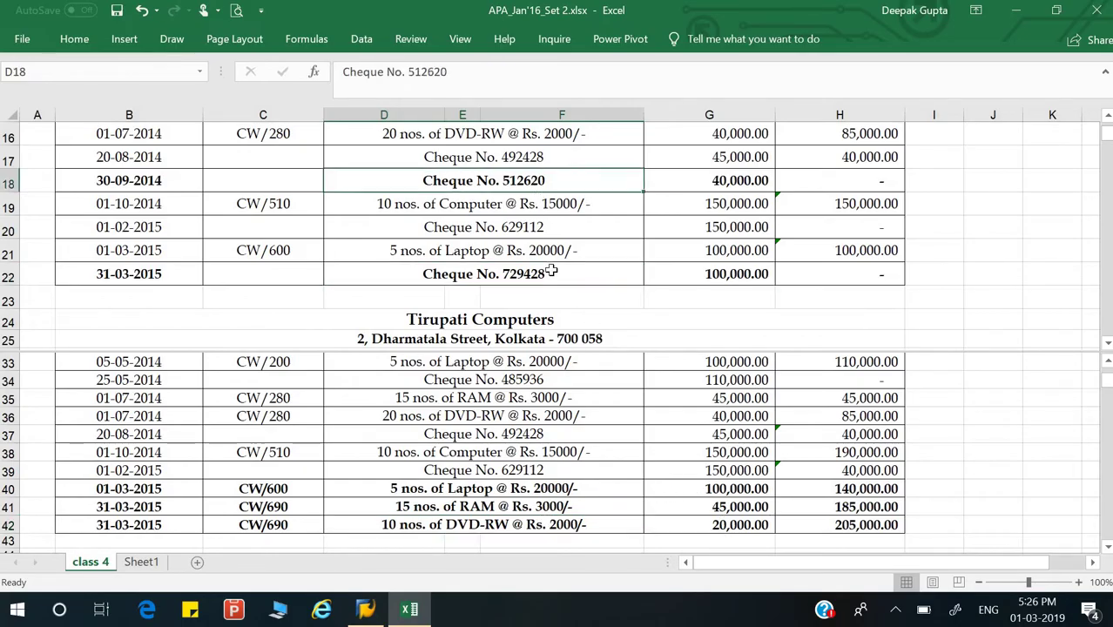
left_click(549, 273)
left_click(535, 183)
left_click(554, 273)
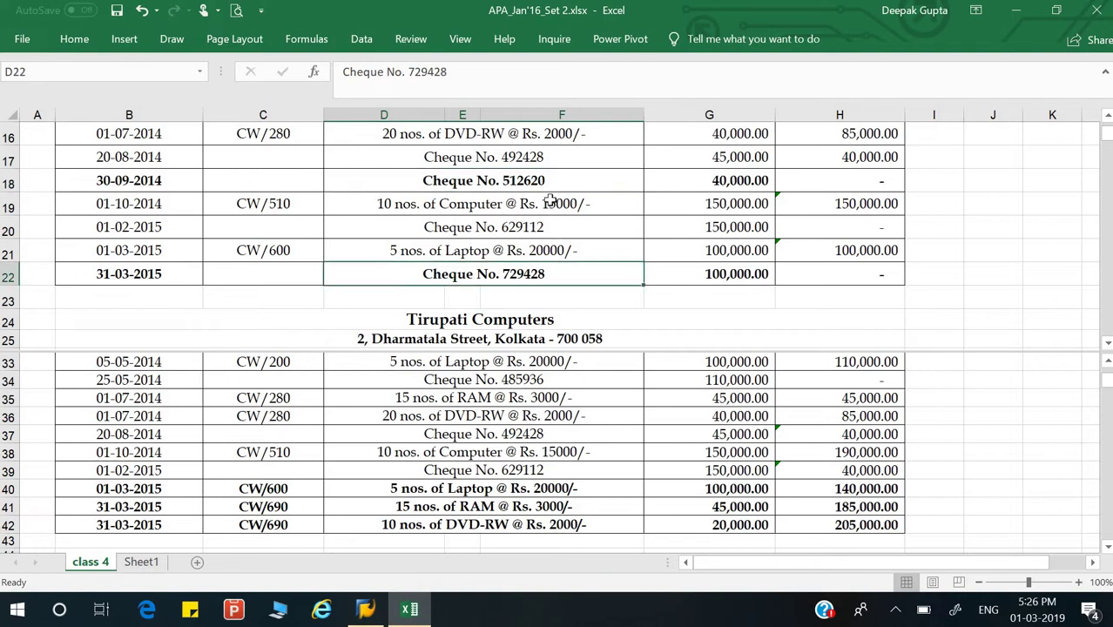
left_click(549, 187)
left_click(700, 448)
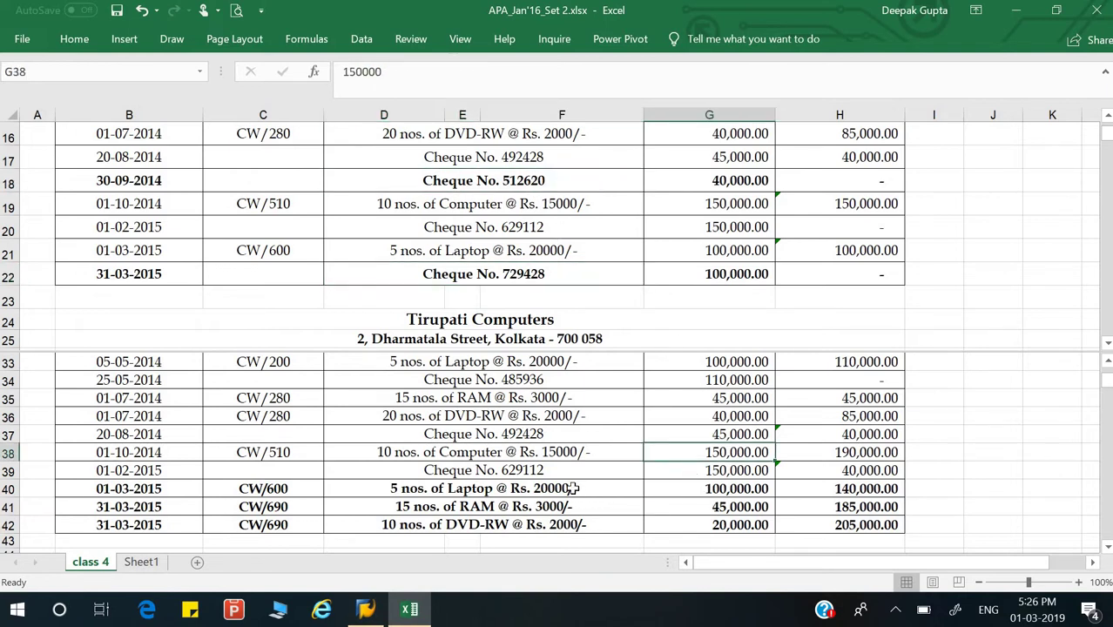
left_click_drag(572, 488, 569, 523)
left_click(512, 228)
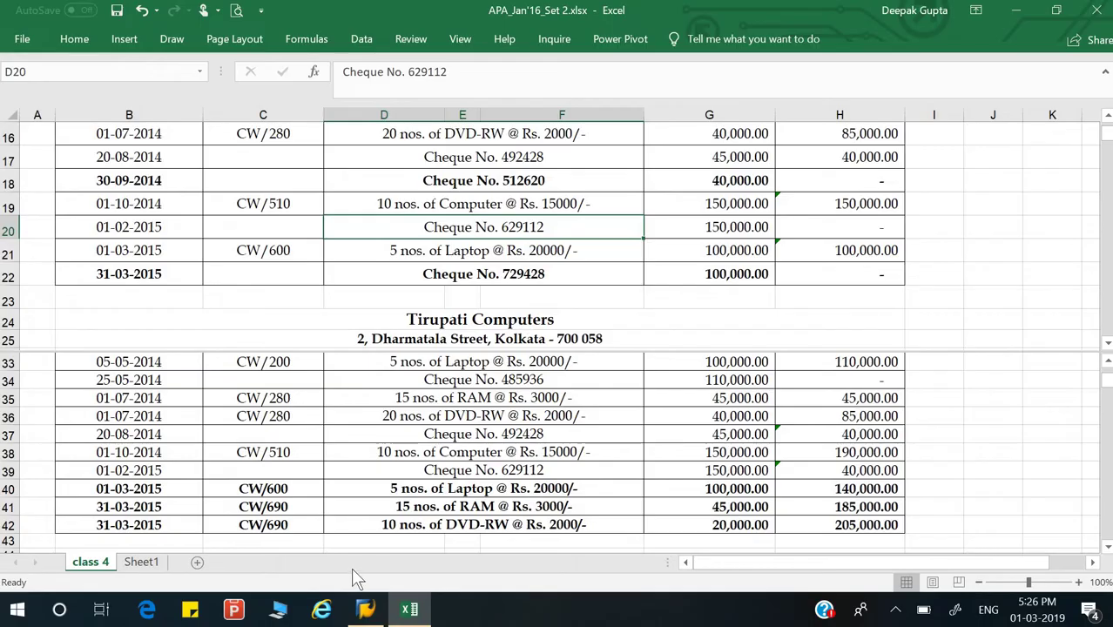
left_click(427, 200)
key("ctrl+Down")
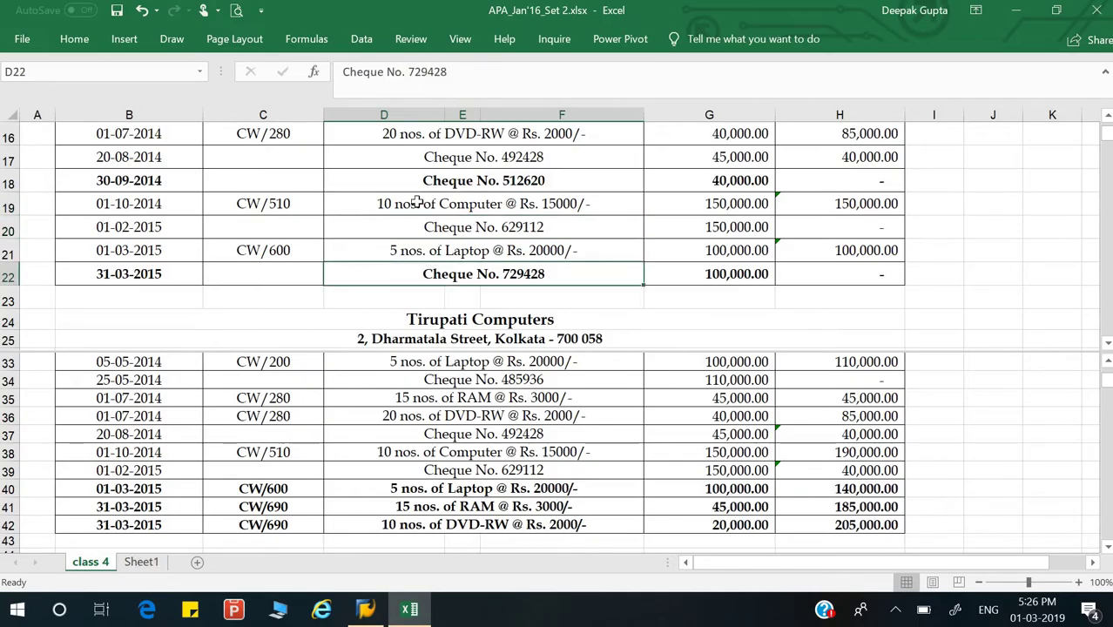
left_click(399, 187)
key("ctrl+Left")
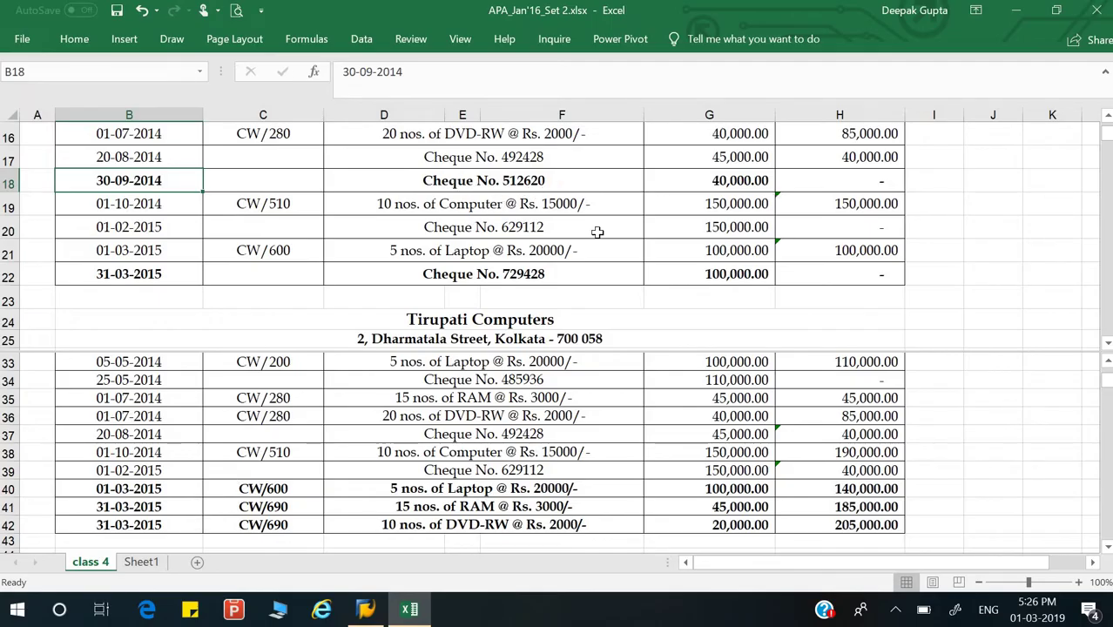
Enter "Cheque issue to vendor not clear by vendor" in B8 of Sheet1, beside the Less label.
left_click(141, 562)
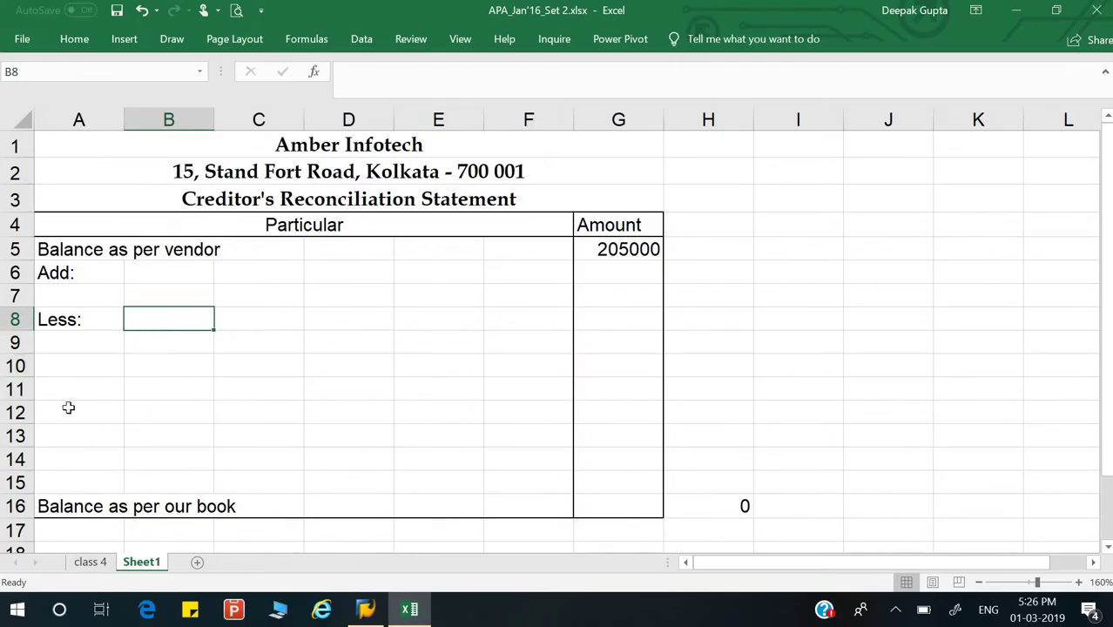
type("Che")
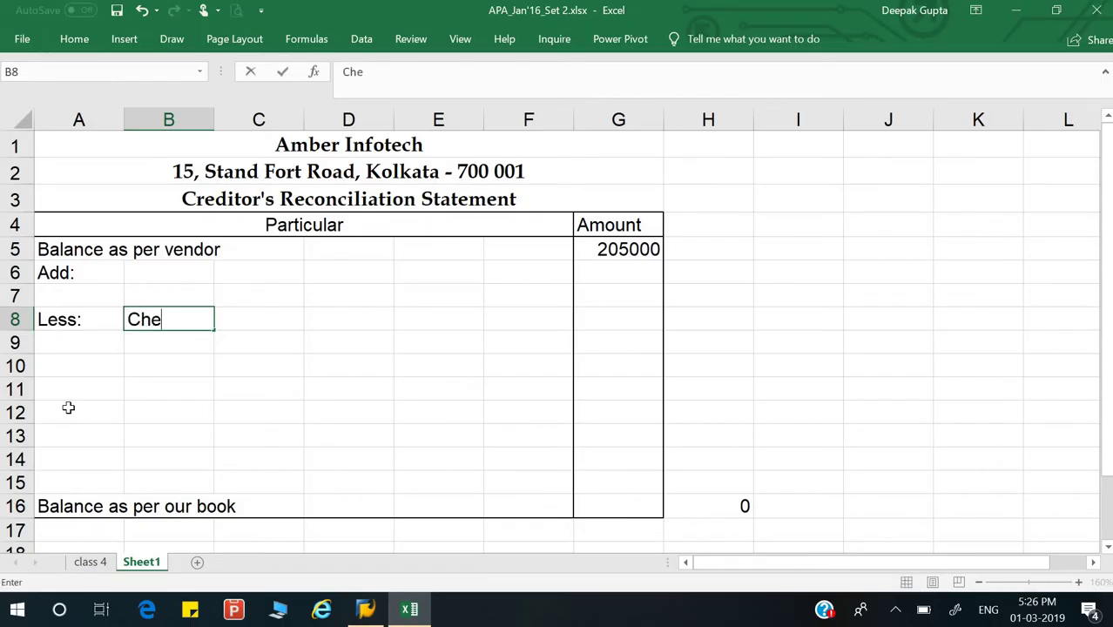
type("que issu")
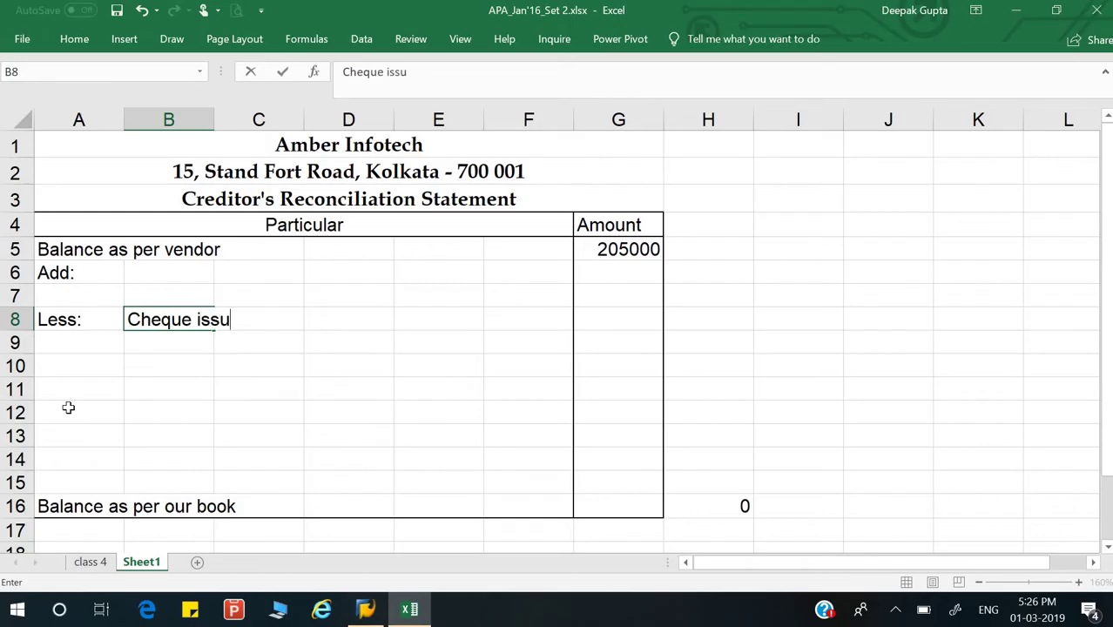
type("e to vendor")
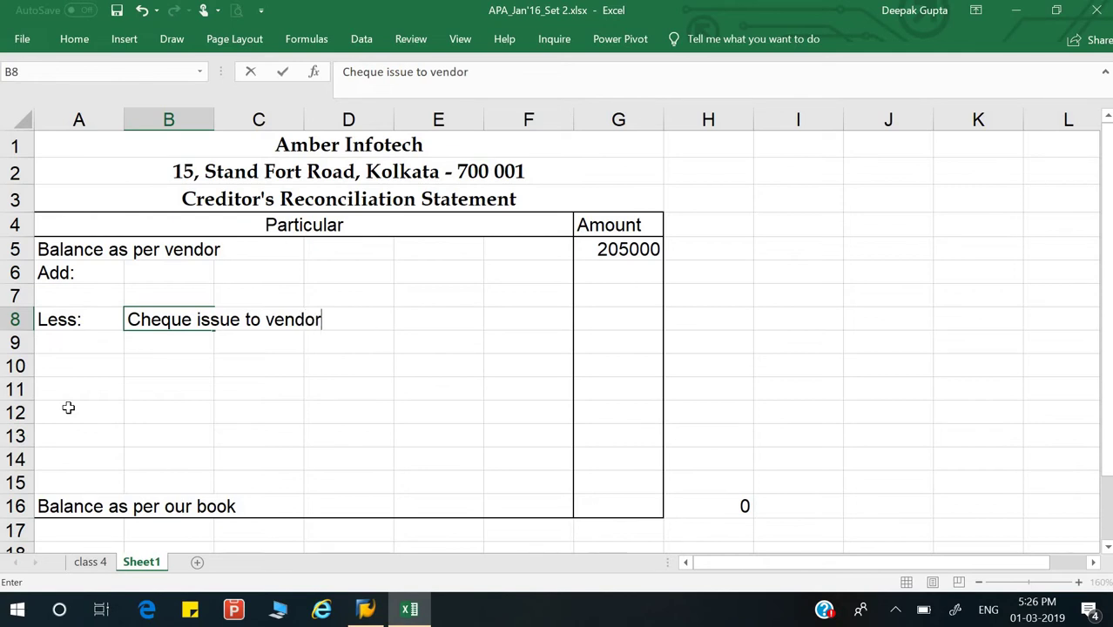
type(" not re")
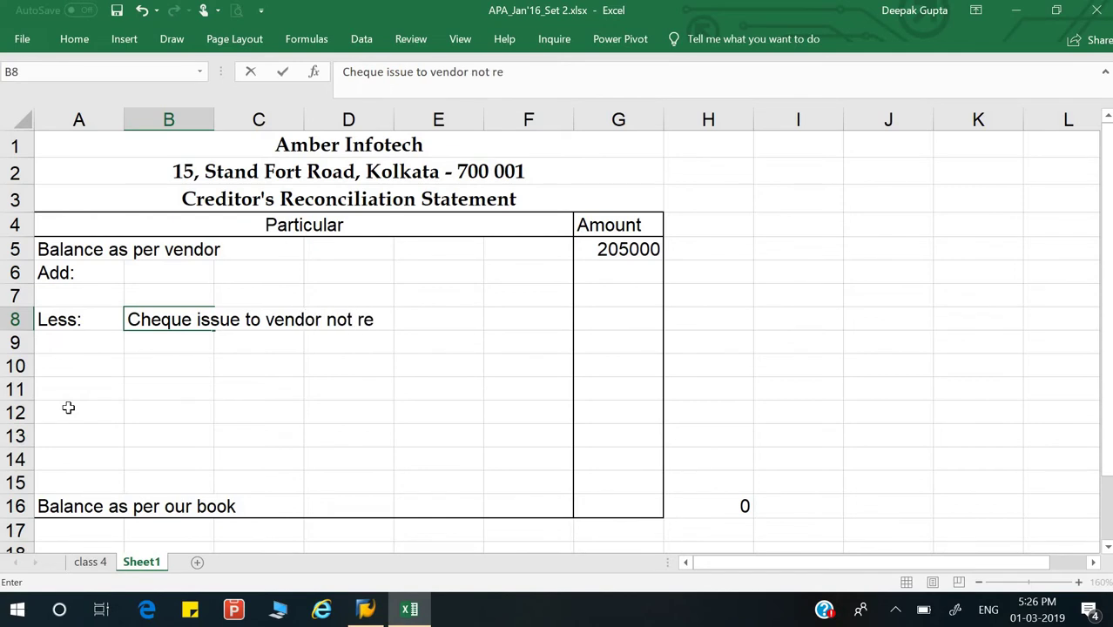
type("clear")
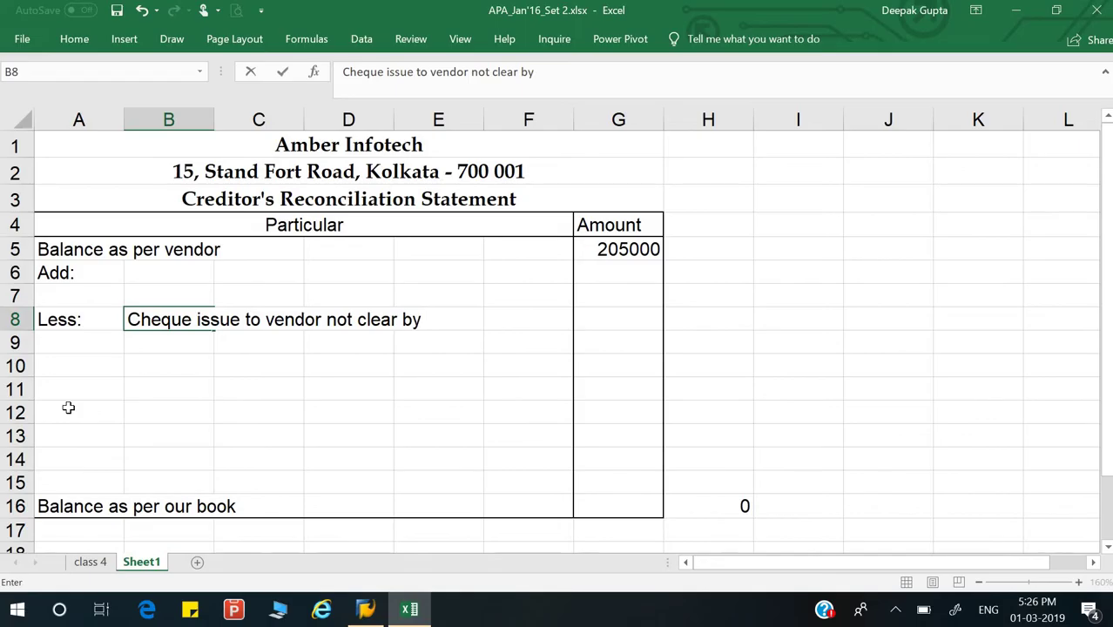
type("by vendor")
key("Return")
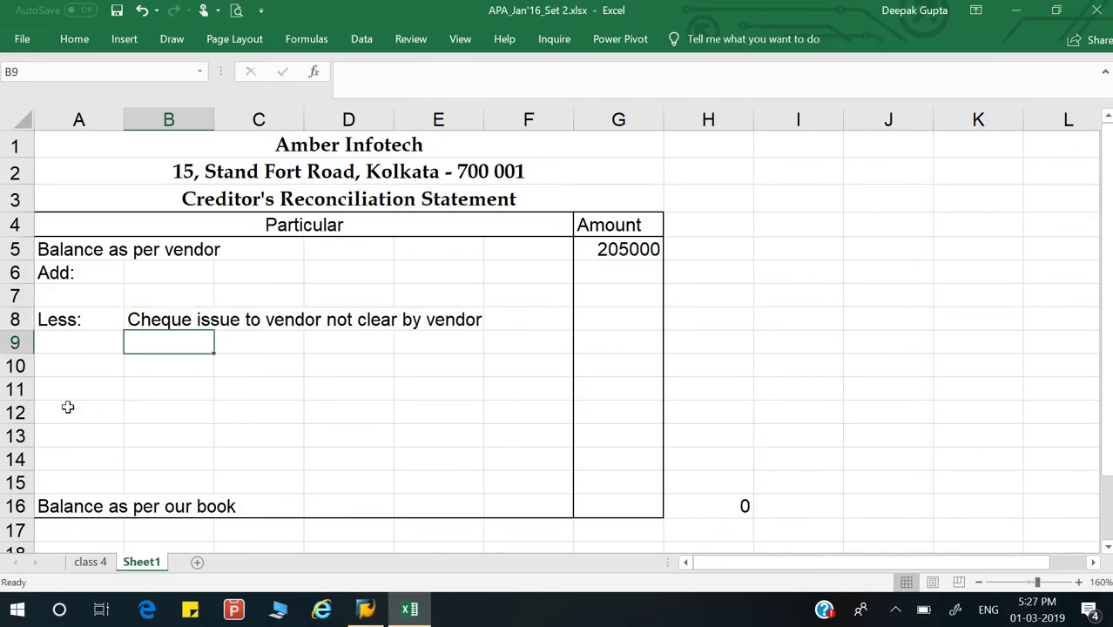
Link B9 of Sheet1 to the 30-09-2014 date of the cheque 512620 payment, cell B18 on the class 4 sheet.
left_click(178, 319)
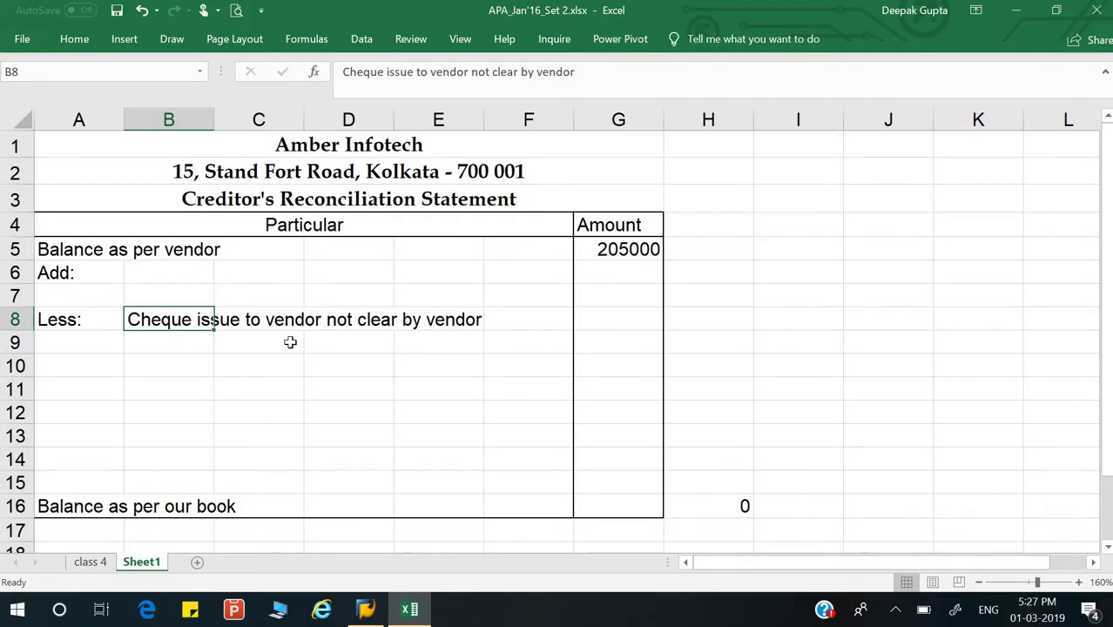
left_click(168, 342)
type("=")
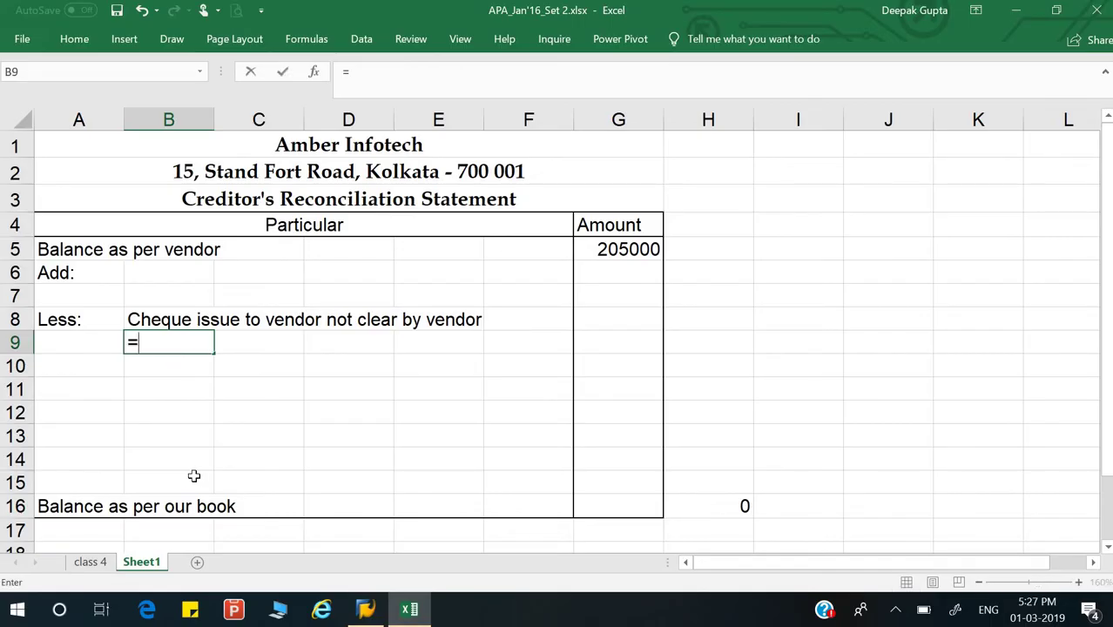
left_click(92, 561)
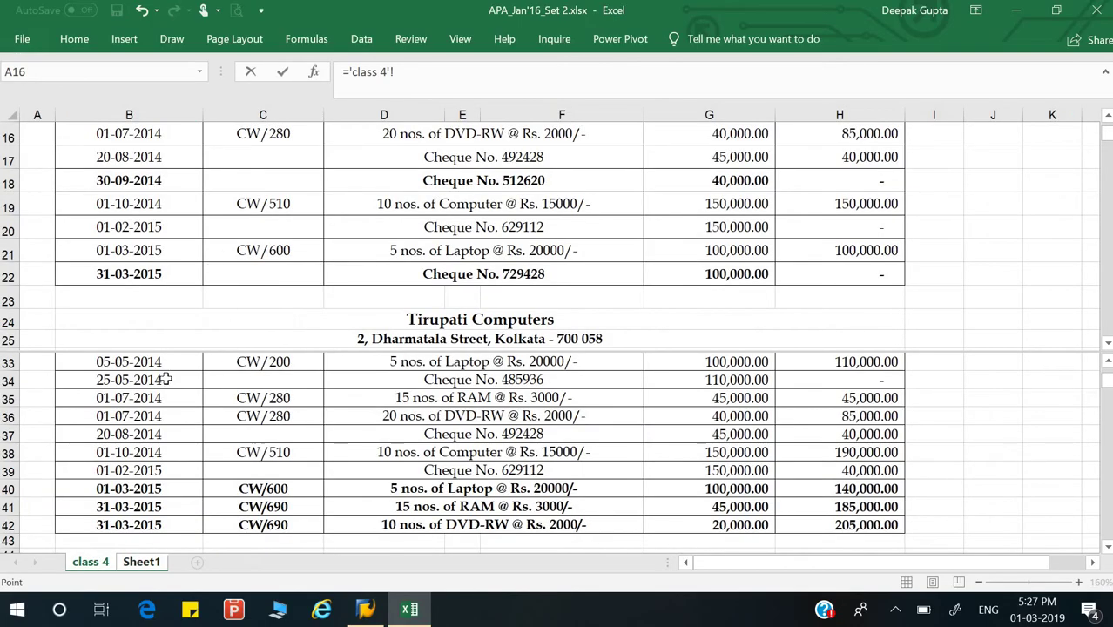
left_click(141, 182)
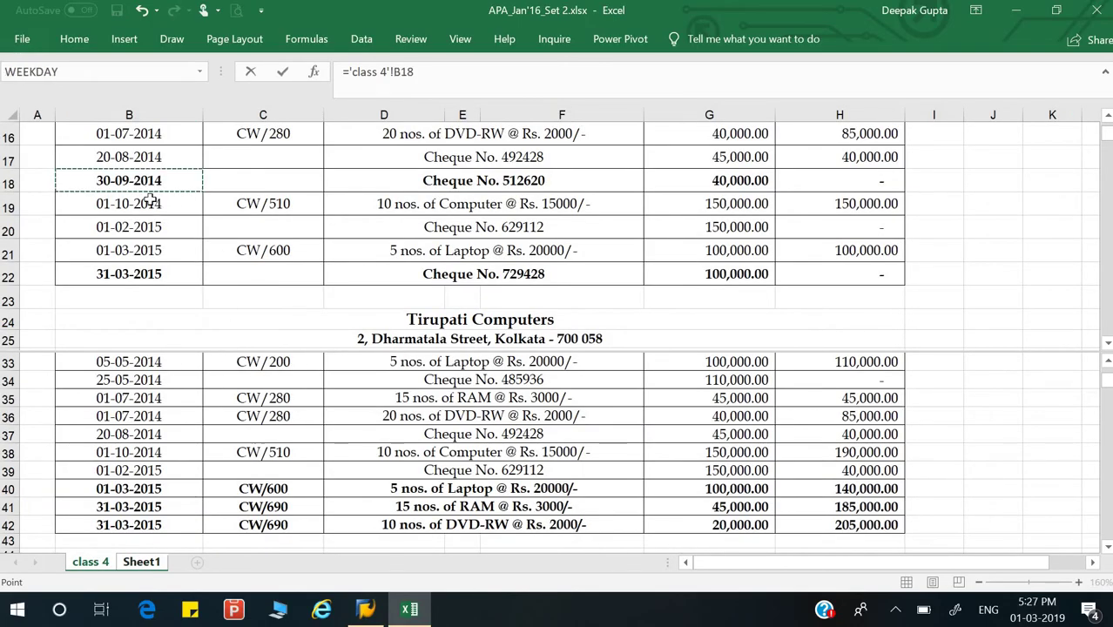
key("Return")
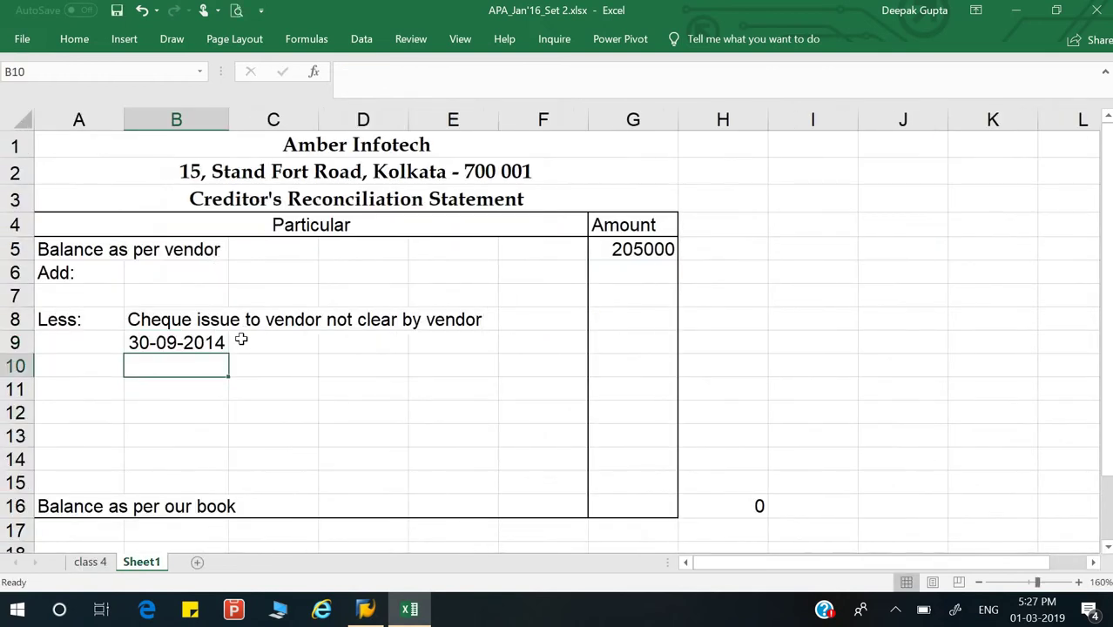
Try to link C9 of Sheet1 to the cheque 512620 description, merged cells D18:F18 on the class 4 sheet, and clear C9.
left_click(276, 345)
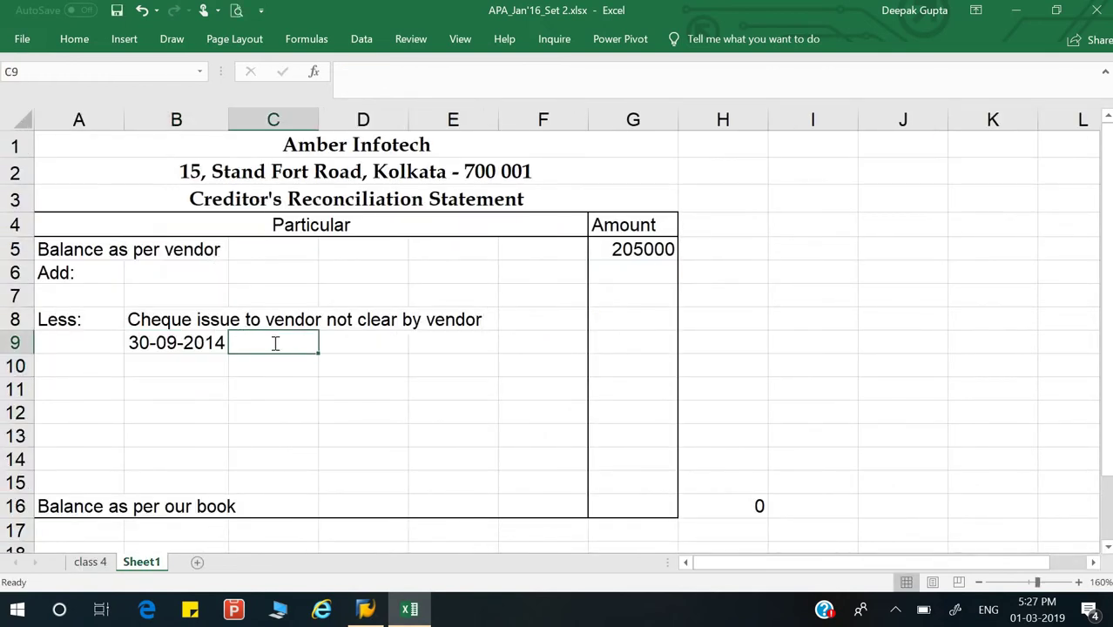
type("=")
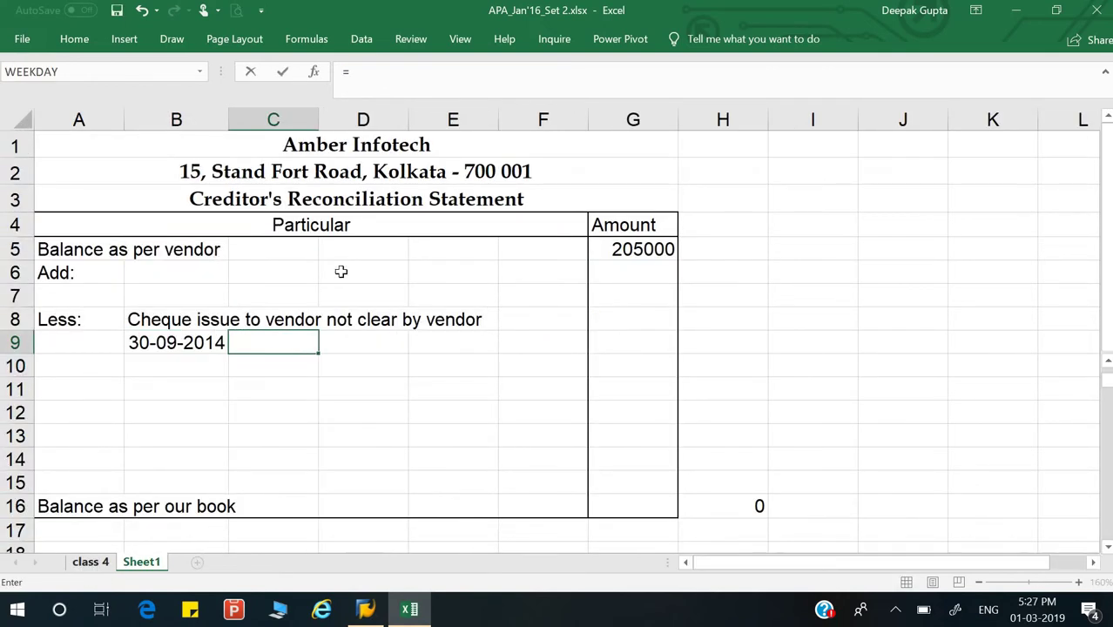
key("ctrl+Page_Up")
left_click(394, 185)
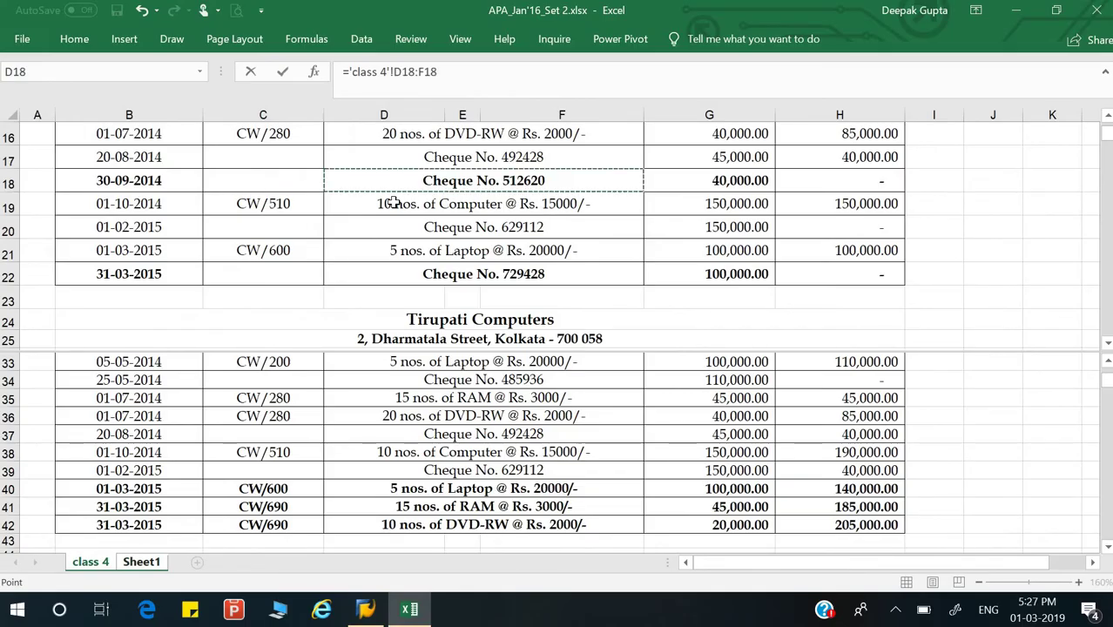
key("ctrl+Page_Down")
key("Return")
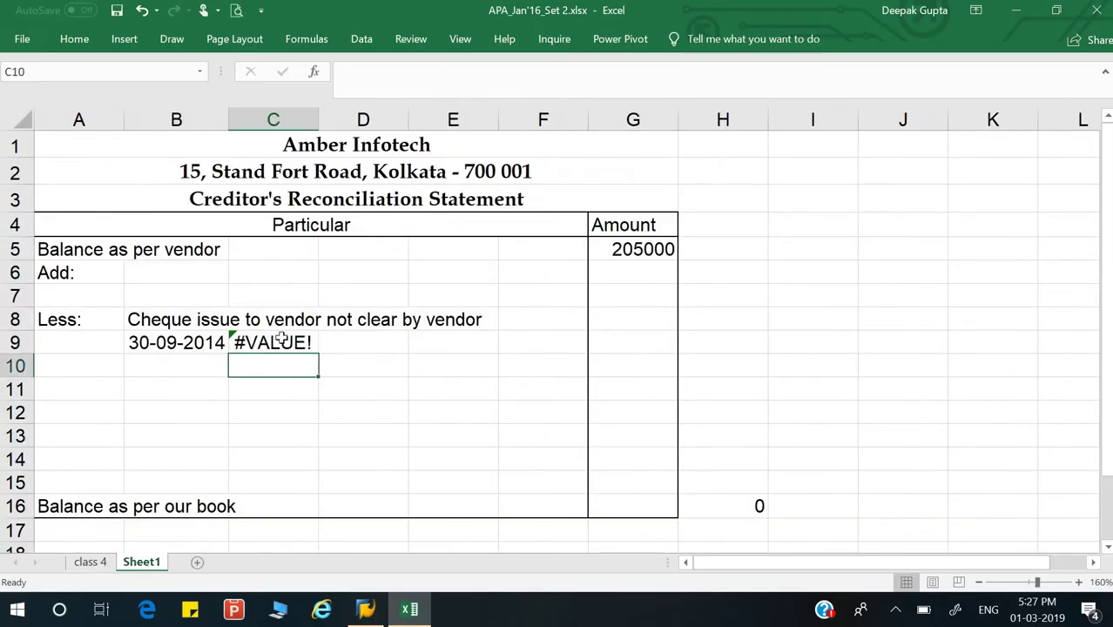
left_click(285, 341)
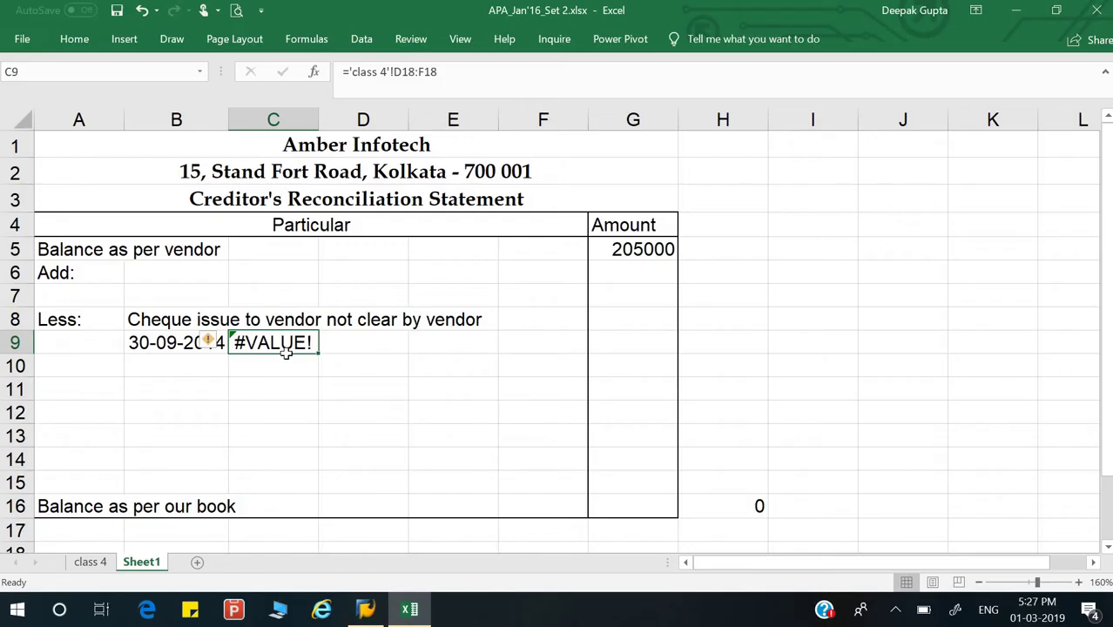
key("Delete")
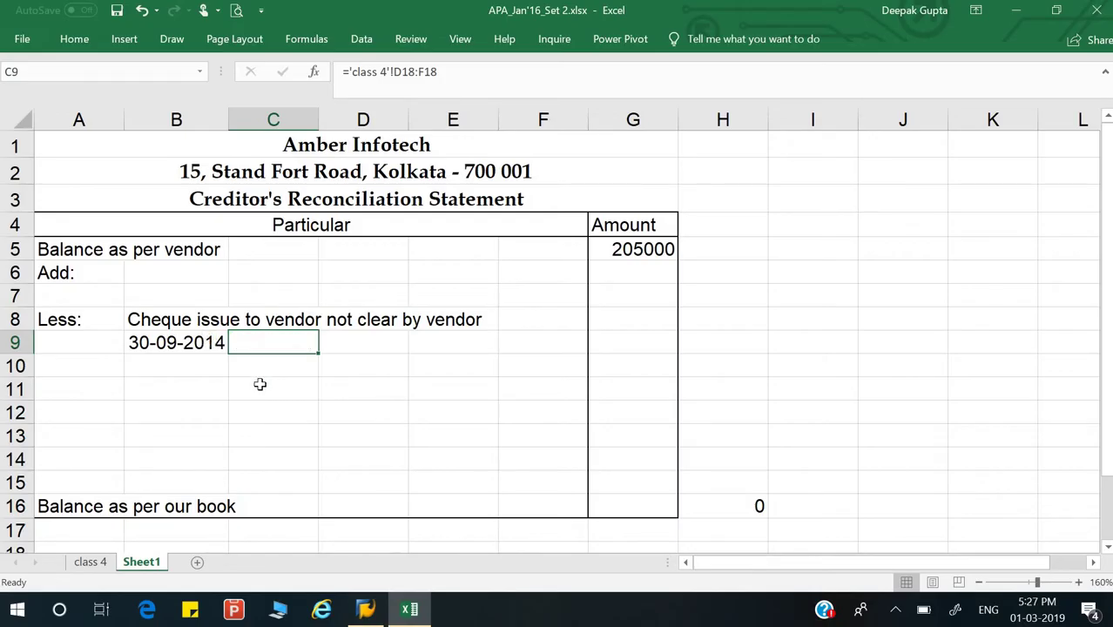
Copy the text "Cheque No. 512620" from D18 on the class 4 sheet into C9 of Sheet1.
key("ctrl+Page_Up")
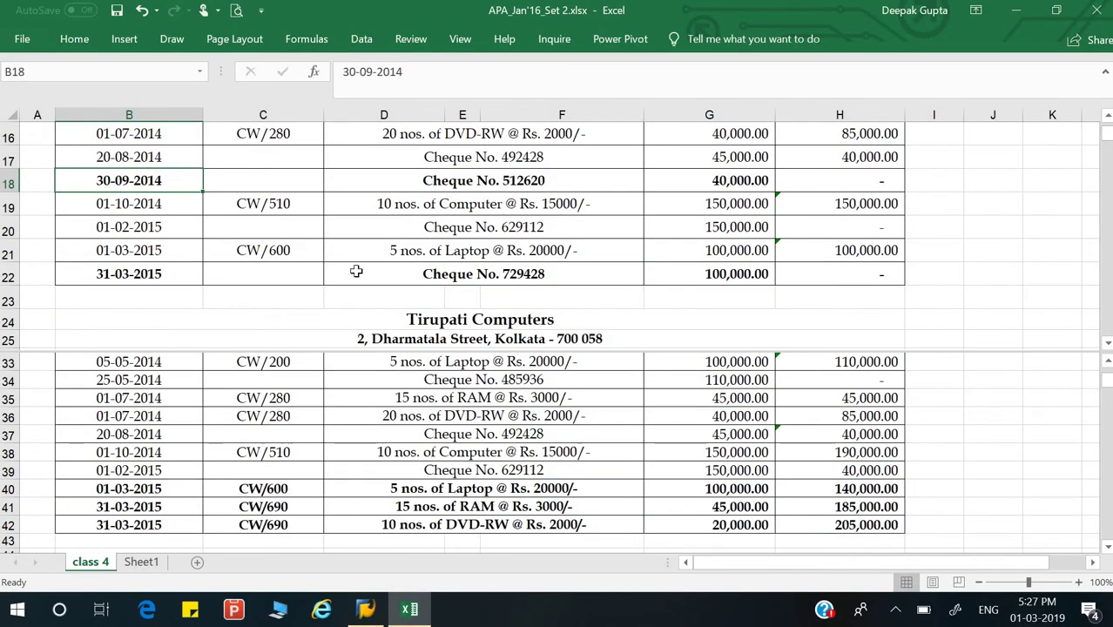
double_click(425, 180)
left_click_drag(424, 180, 549, 180)
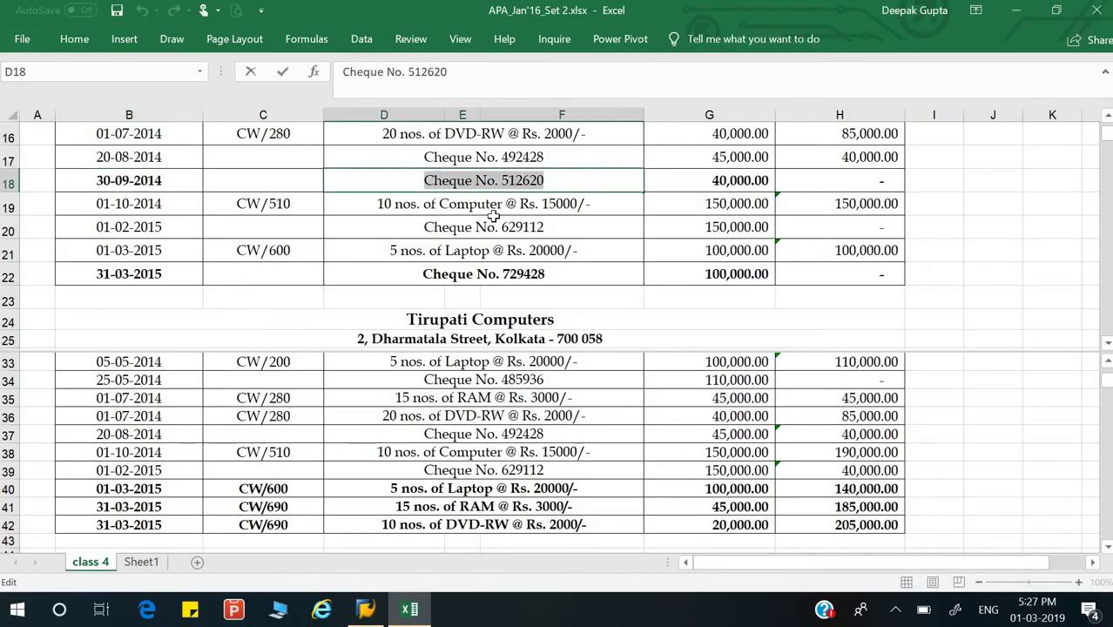
key("ctrl+b")
key("ctrl+Return")
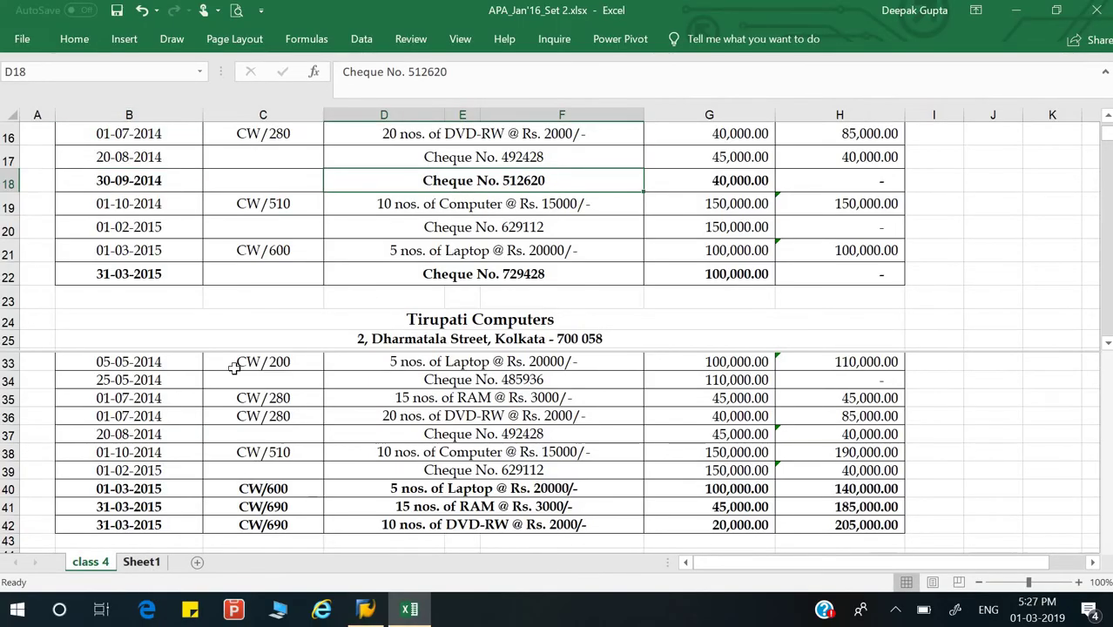
key("ctrl+Page_Down")
key("ctrl+v")
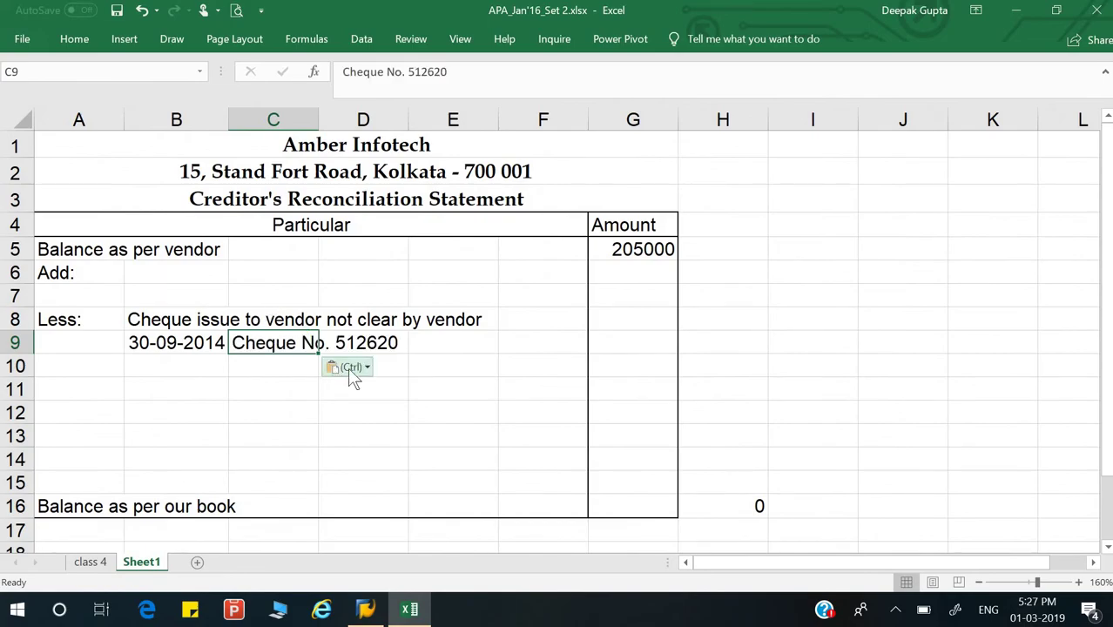
Enter 40000 in G9 as the amount of cheque 512620.
key("Right")
key("Right")
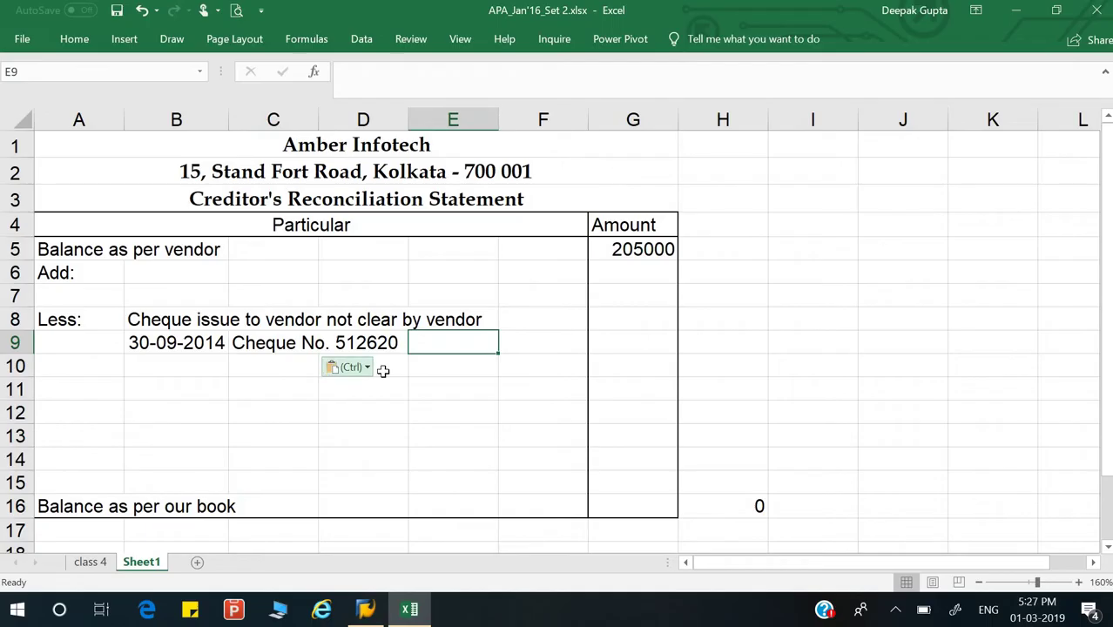
left_click(613, 338)
type("4")
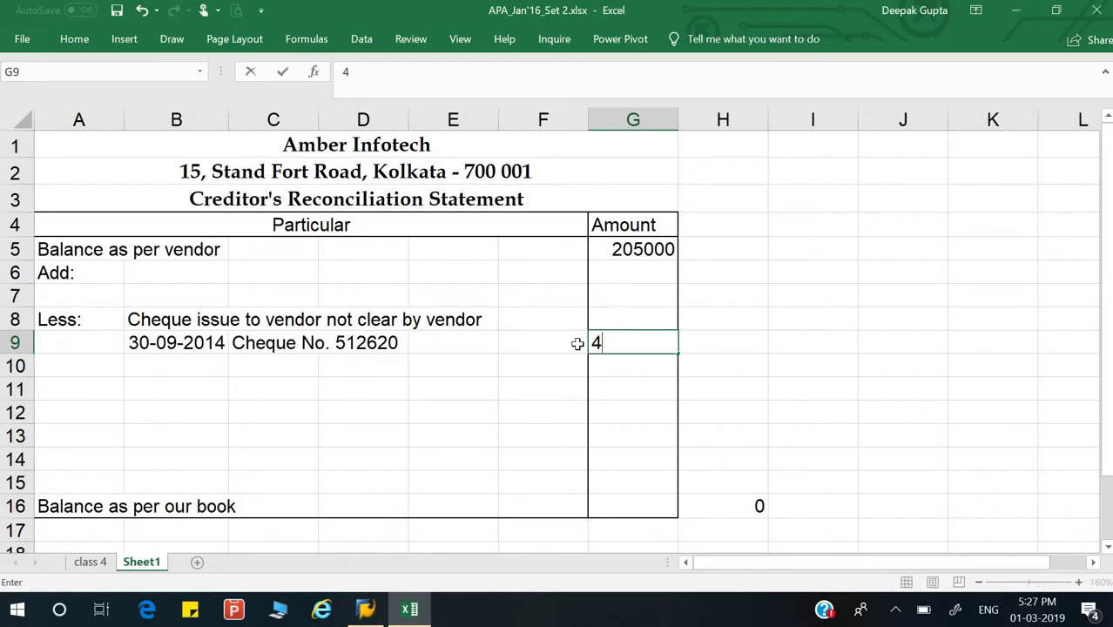
type("0000")
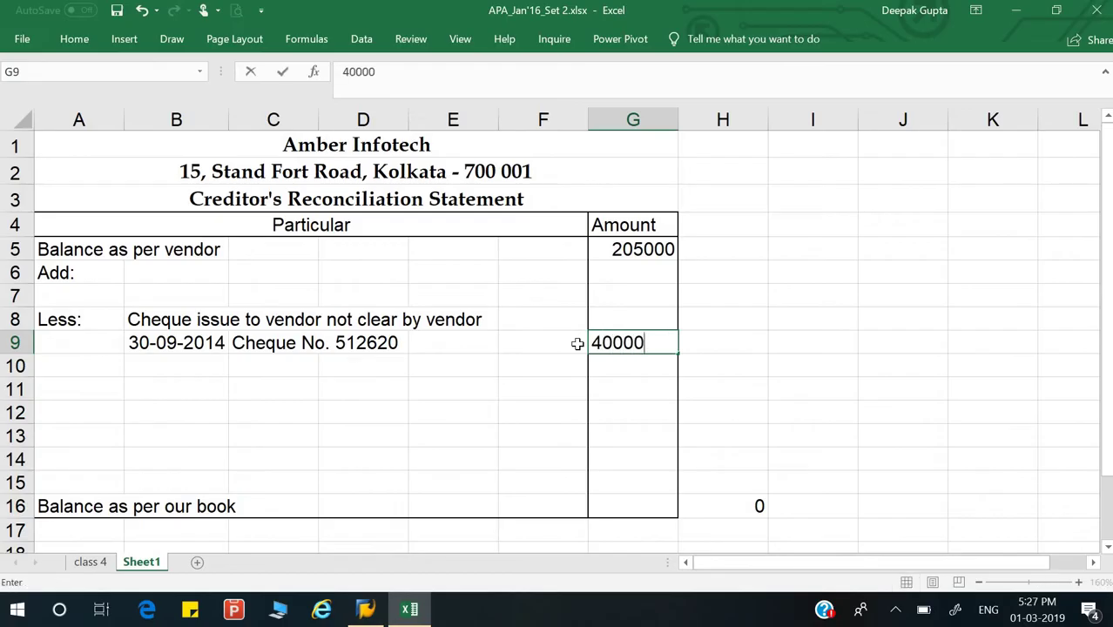
key("Return")
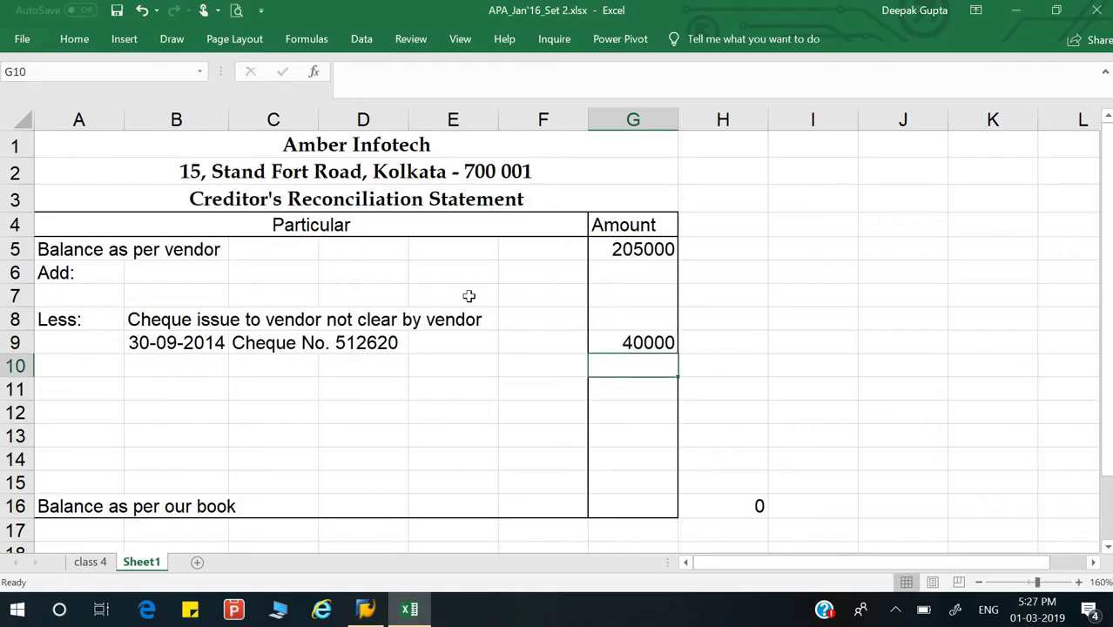
Link B10 of Sheet1 to the 31-03-2015 date of the cheque 729428 payment, cell B22 on the class 4 sheet.
left_click(220, 373)
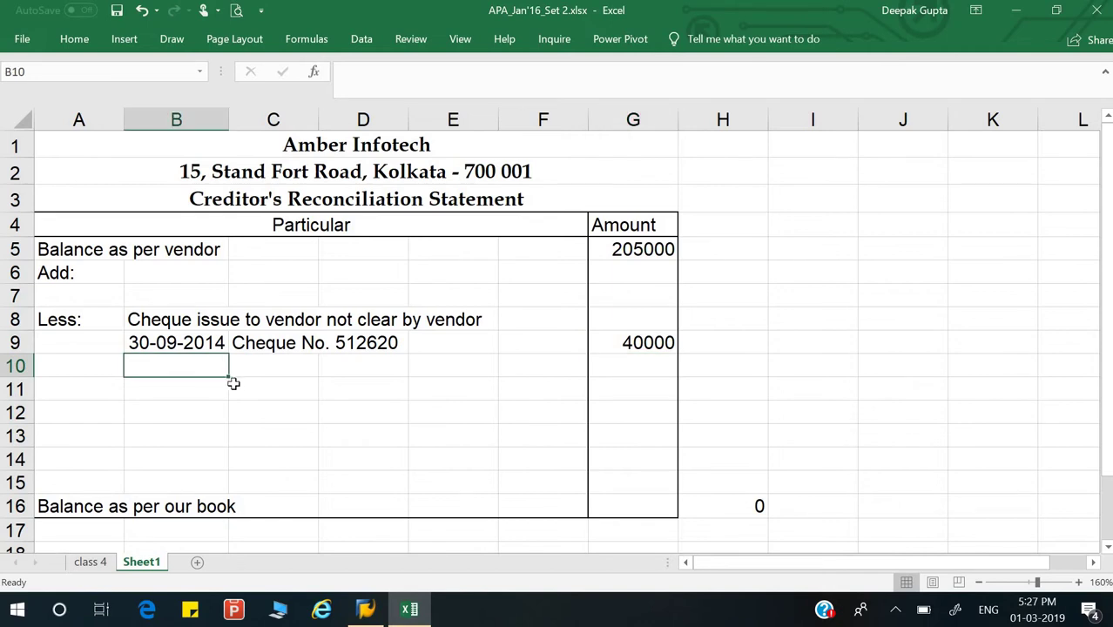
type("=")
key("ctrl+Page_Up")
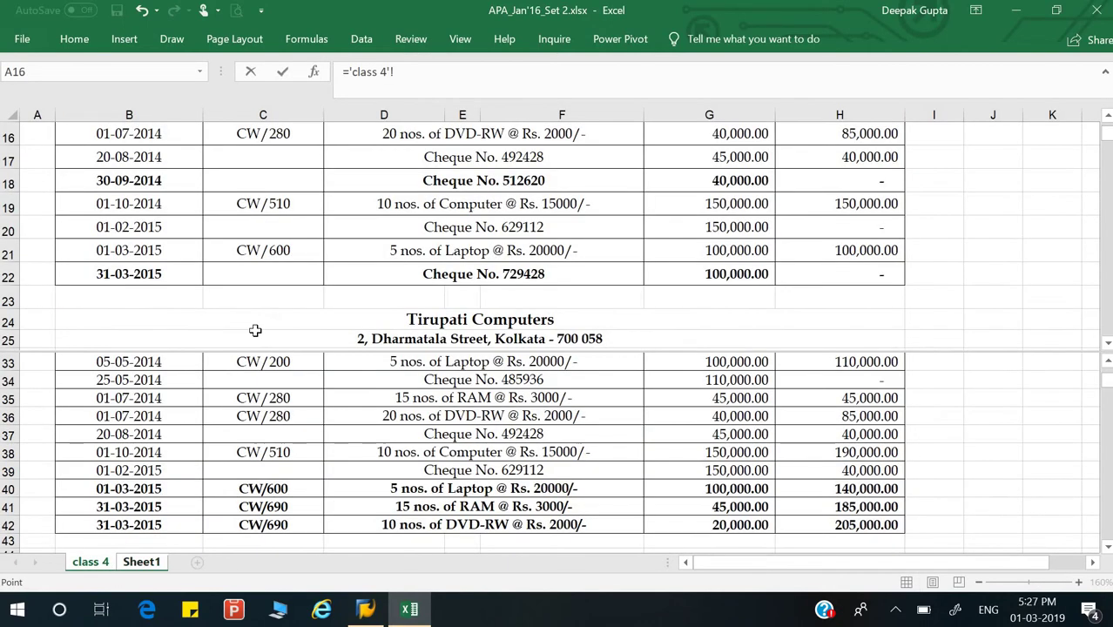
left_click(142, 274)
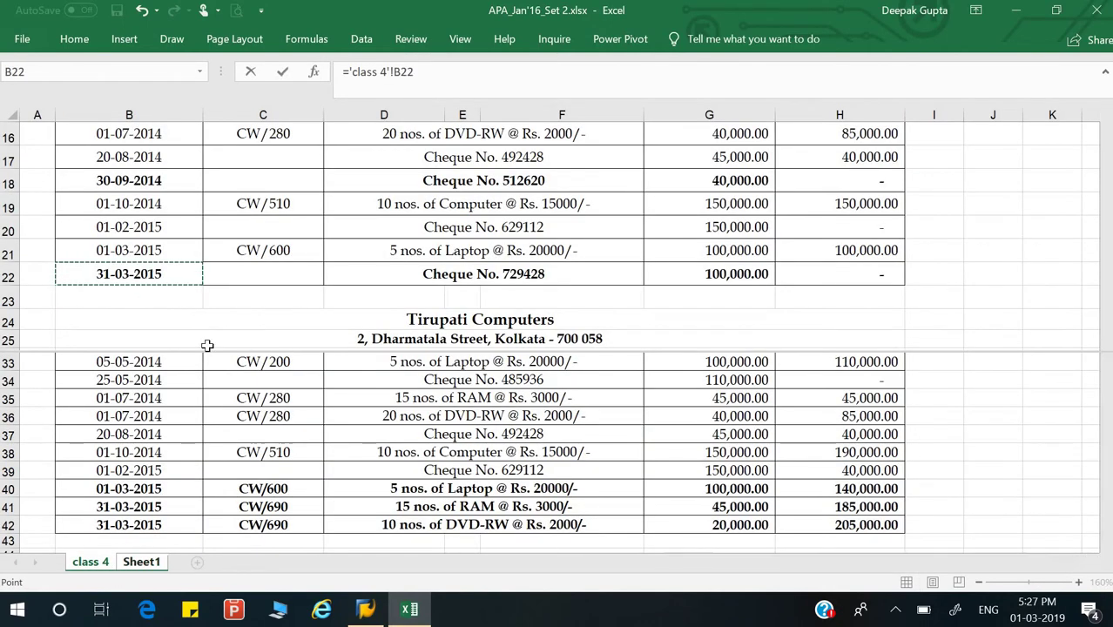
key("Return")
Try to link C10 of Sheet1 to the cheque 729428 description, merged cells D22:F22 on the class 4 sheet.
left_click(269, 366)
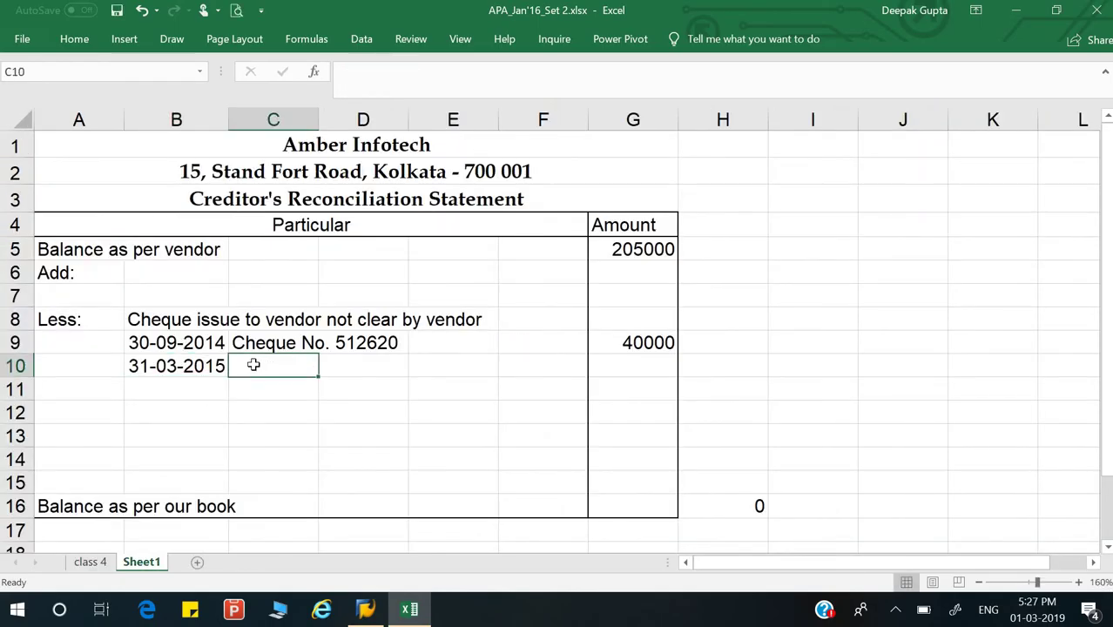
type("=")
left_click(92, 562)
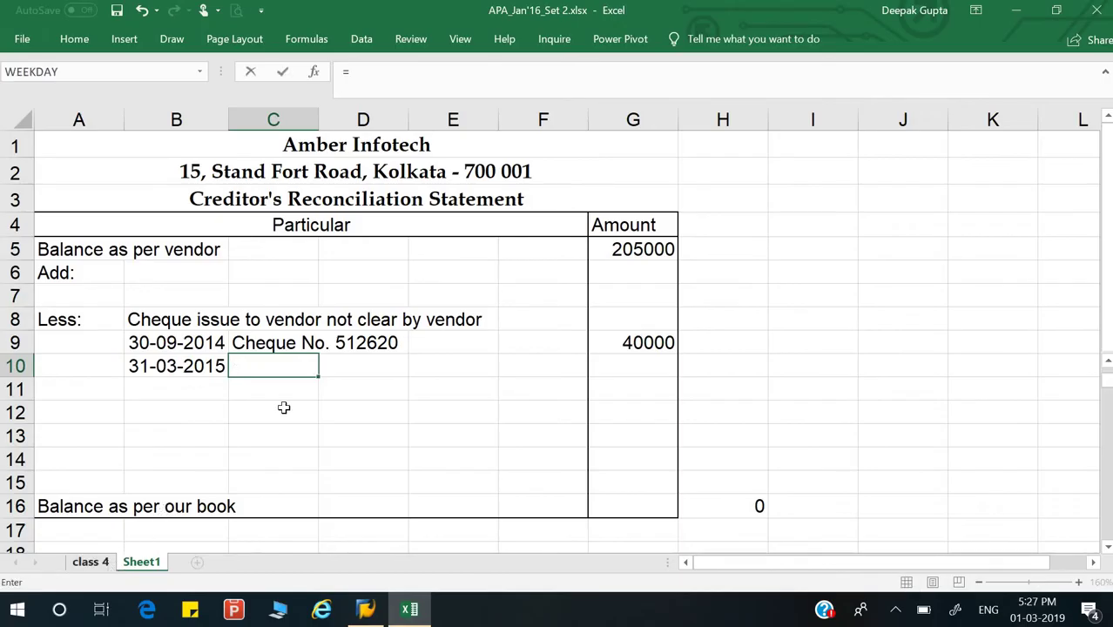
left_click(419, 274)
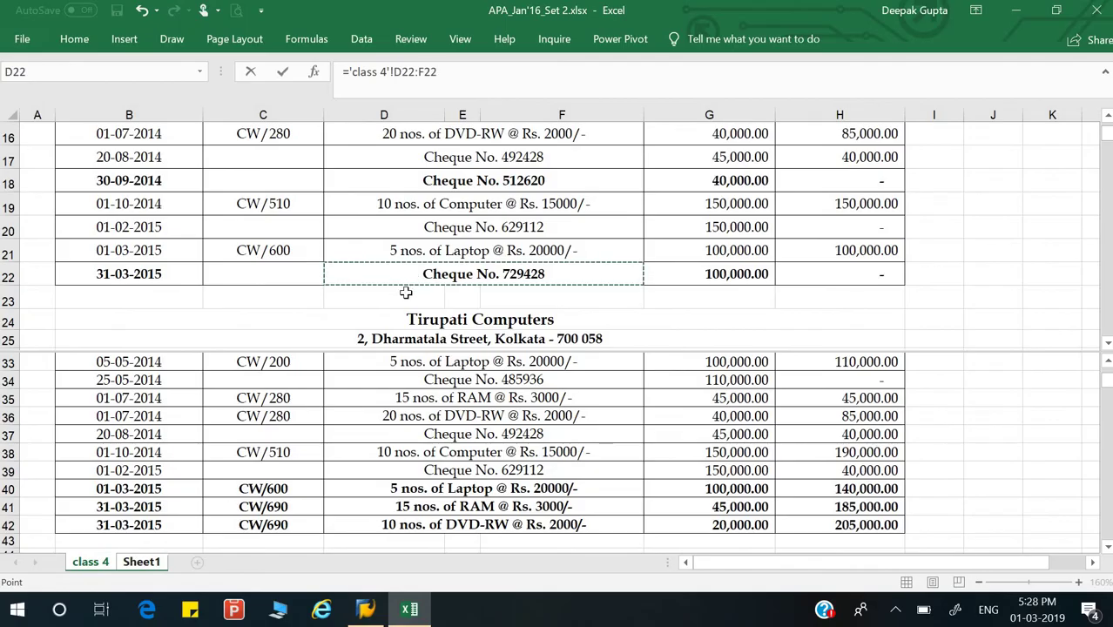
key("Return")
Copy the text "Cheque No. 729428" from D22 on the class 4 sheet into C10 of Sheet1.
left_click(311, 366)
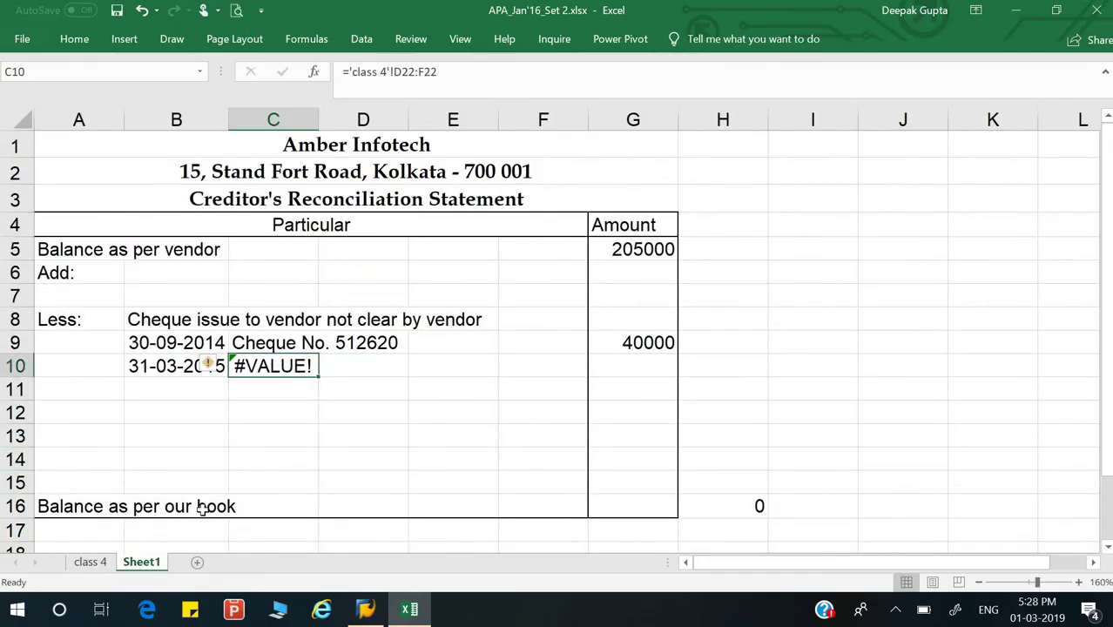
key("ctrl+Page_Up")
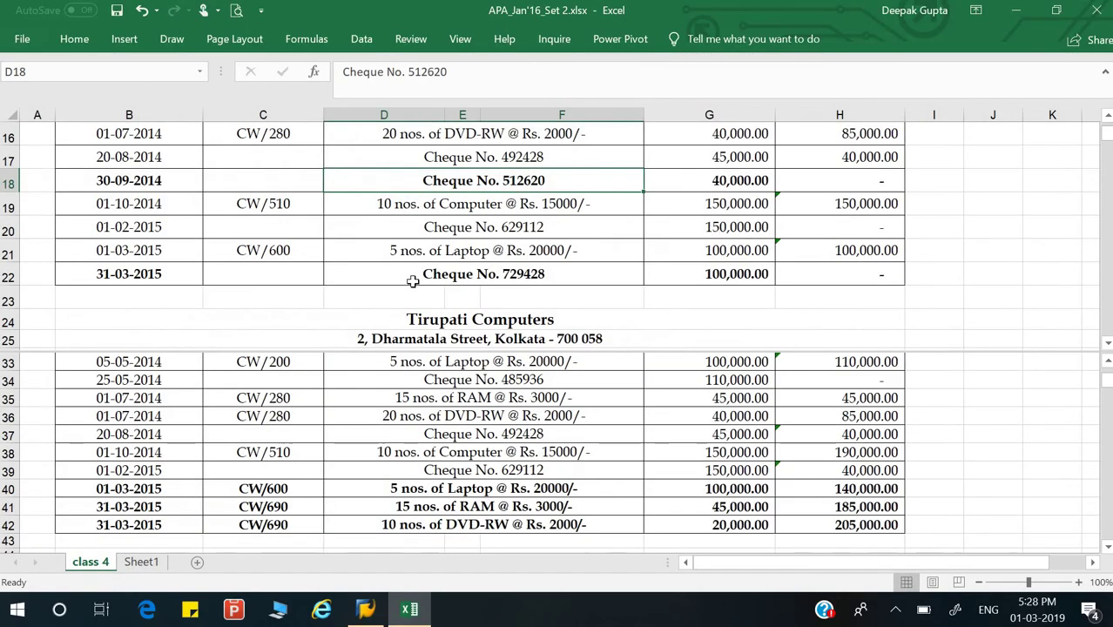
double_click(413, 281)
left_click_drag(424, 276, 544, 285)
key("ctrl+c")
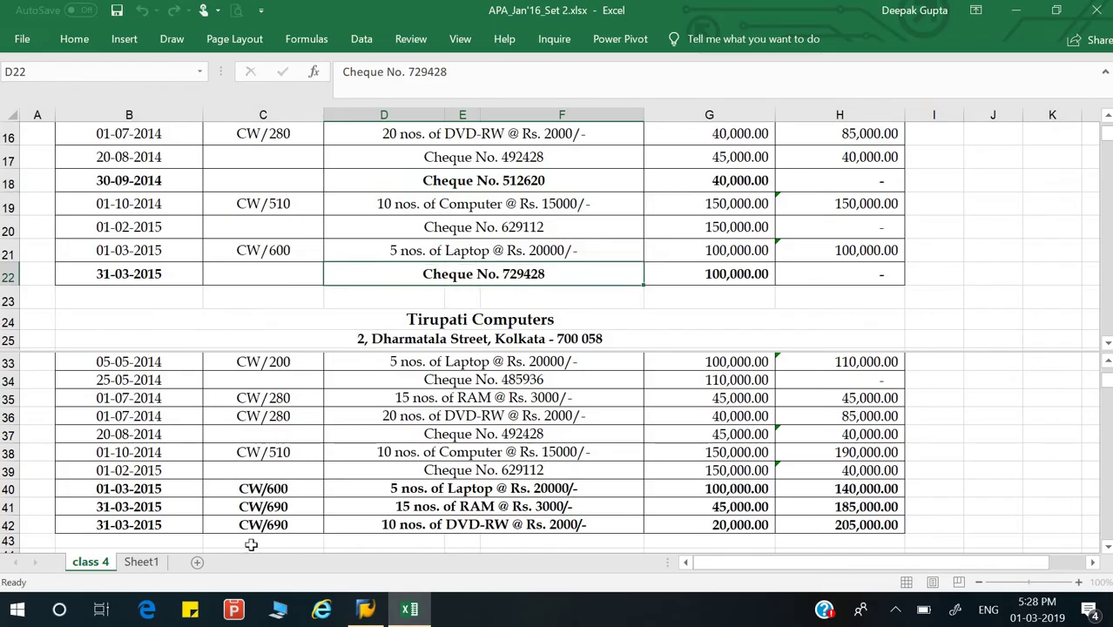
left_click(141, 562)
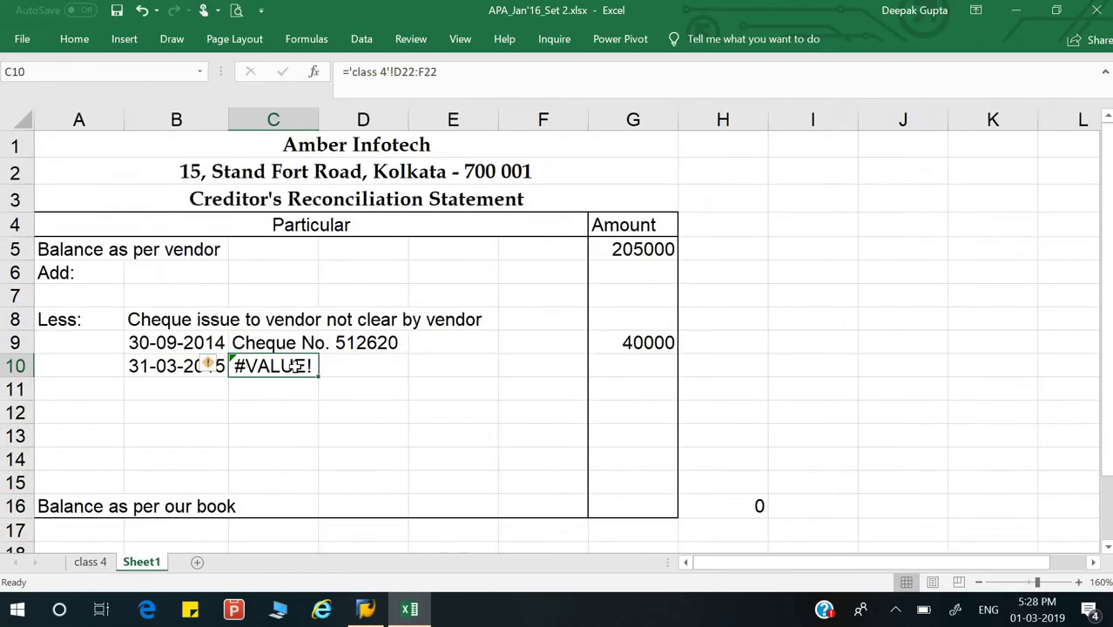
key("ctrl+v")
Enter 100000 in G10 as the amount of cheque 729428.
left_click(554, 383)
left_click(608, 375)
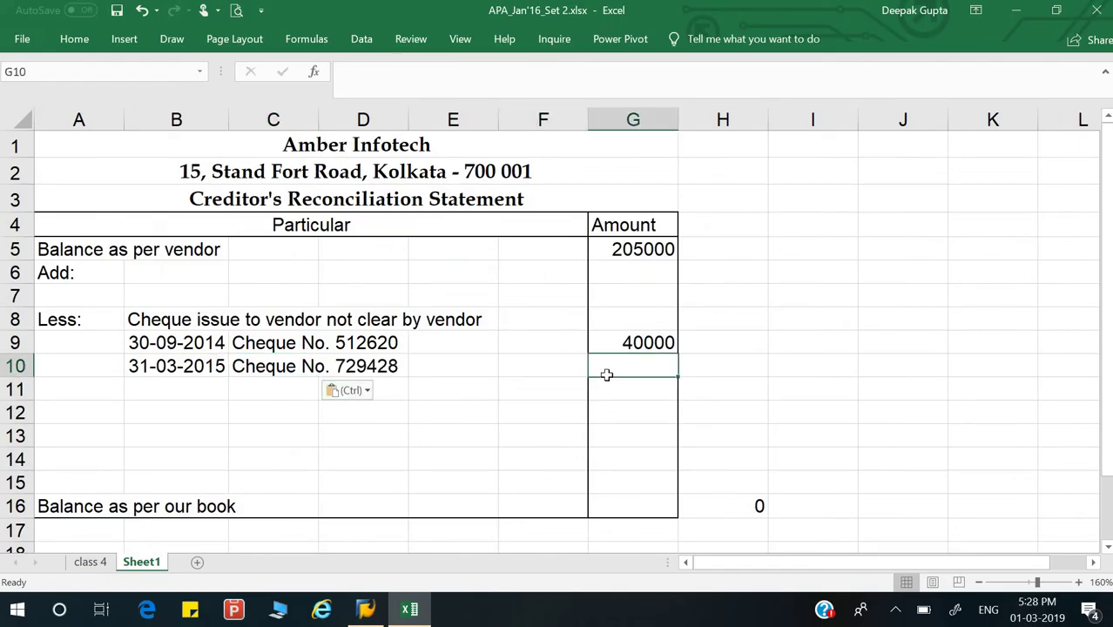
type("100000")
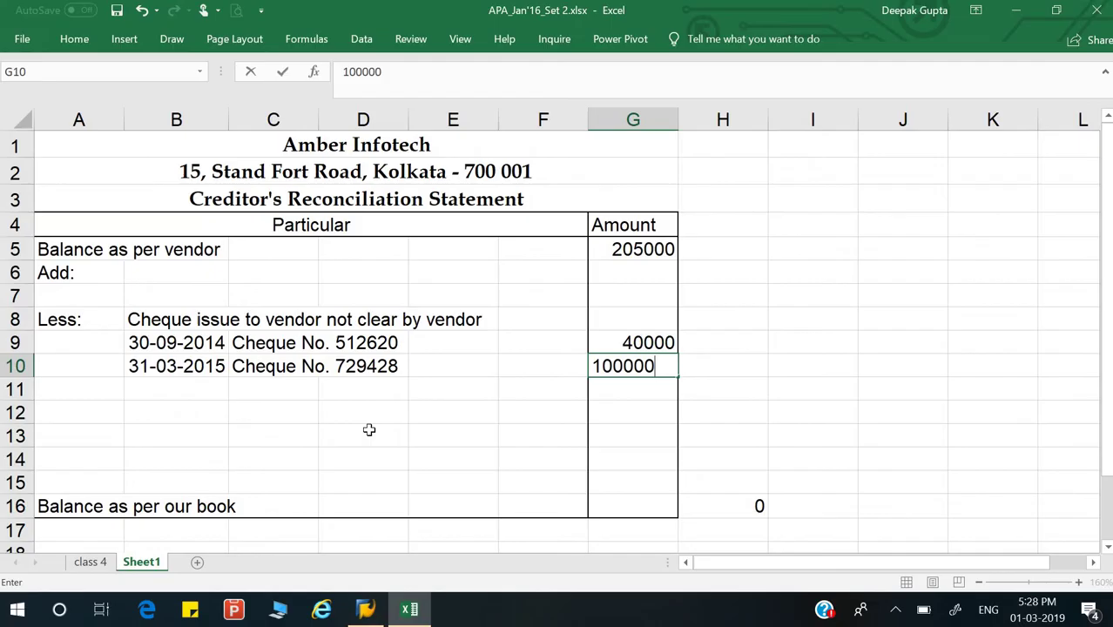
key("Return")
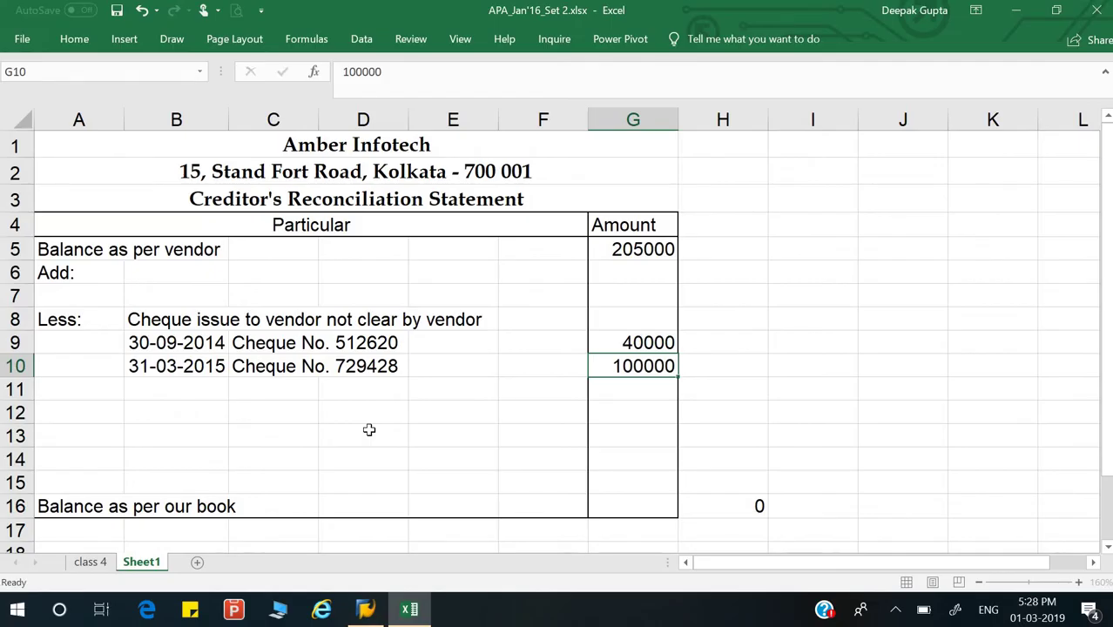
key("ctrl+Page_Up")
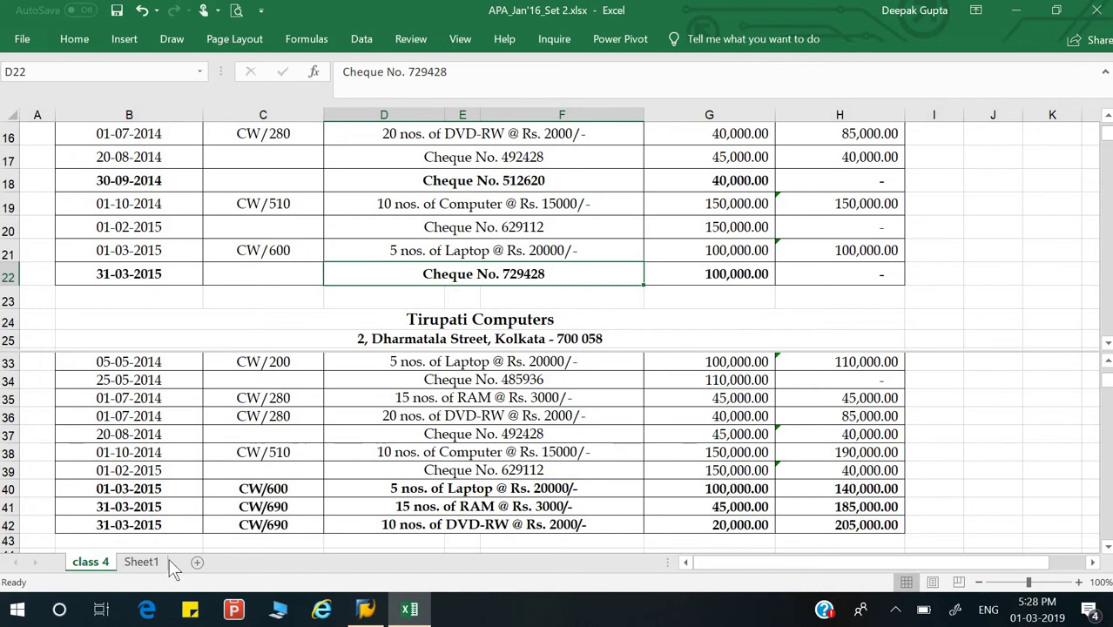
left_click(142, 563)
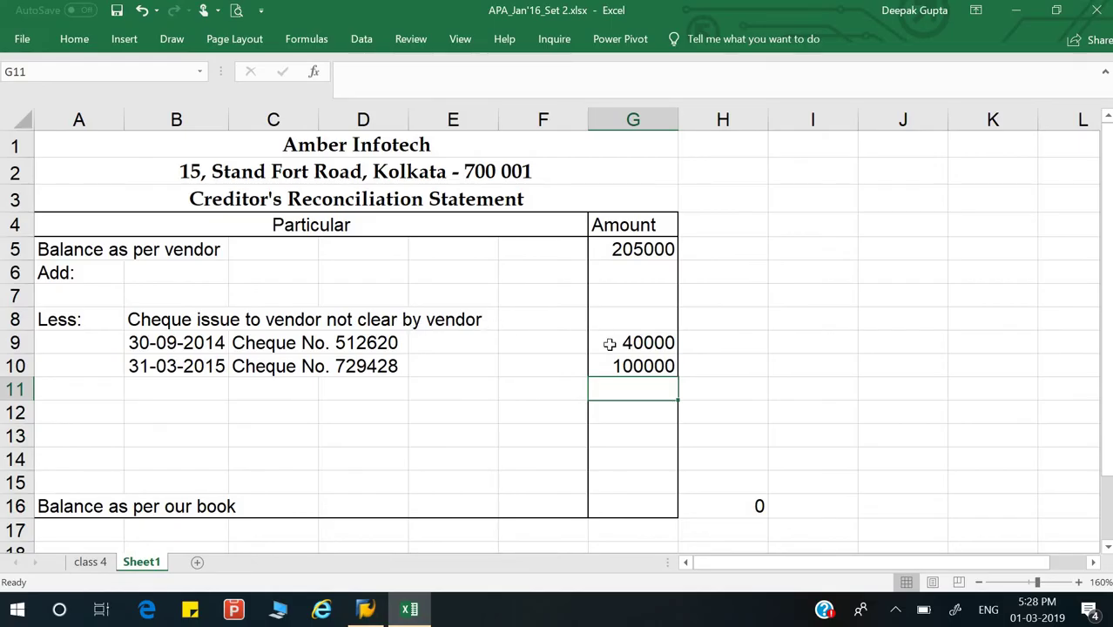
left_click(277, 398)
left_click(149, 424)
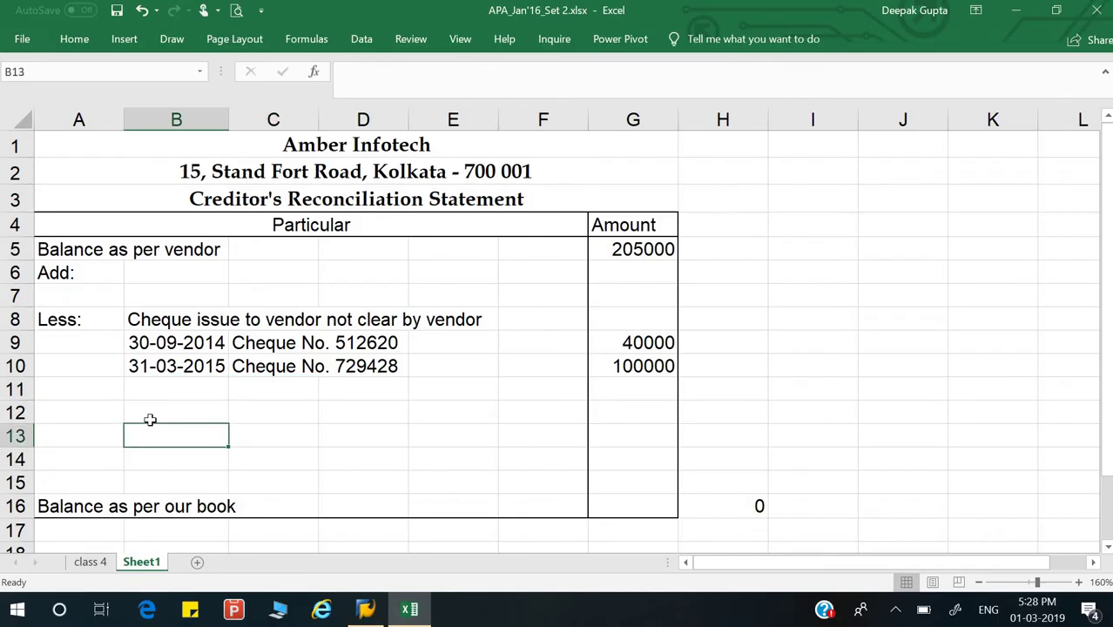
left_click(151, 417)
Reword the Less description in B8 to "Cheque issue to vendor not record by vendor".
double_click(200, 321)
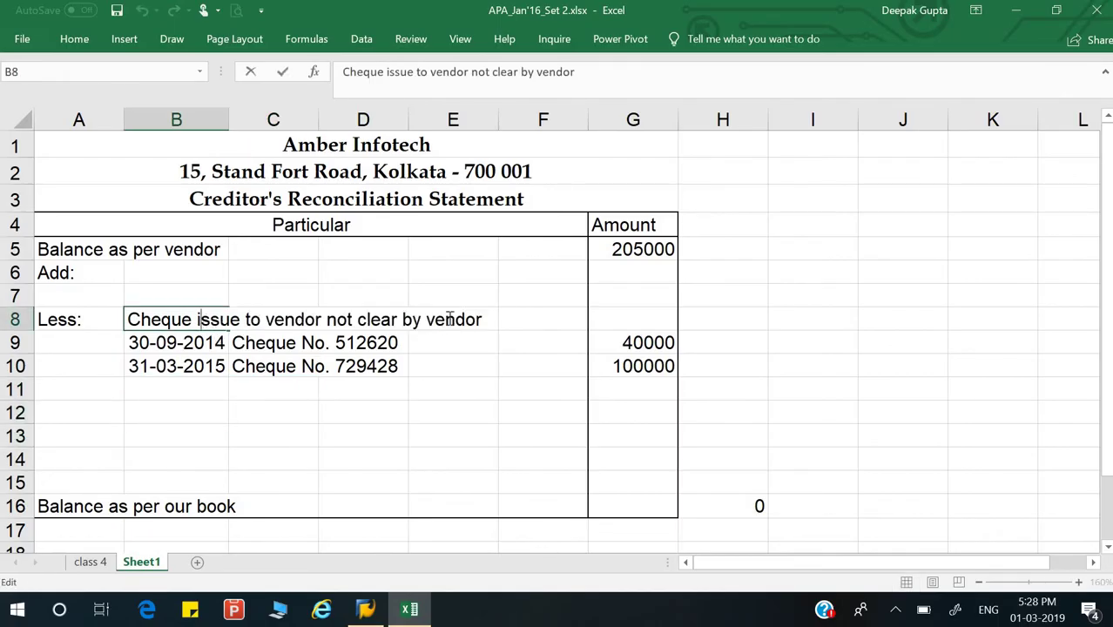
left_click_drag(402, 321, 357, 321)
type("record")
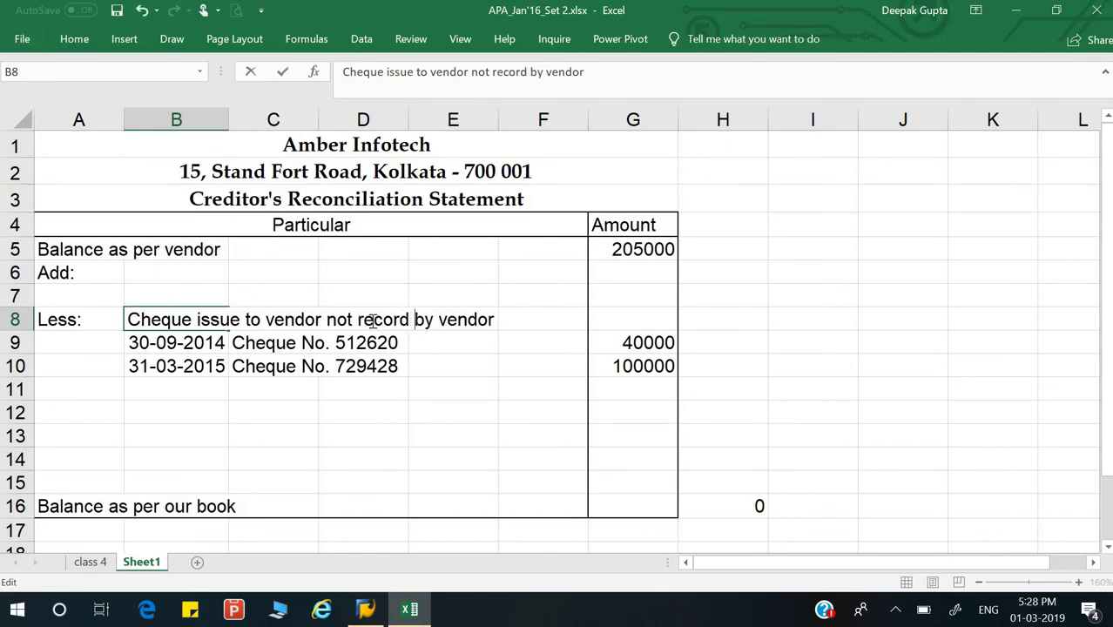
key("Return")
Examine the bold vendor entries in rows 40 to 42 of the class 4 sheet against the Amber Infotech ledger.
left_click(145, 419)
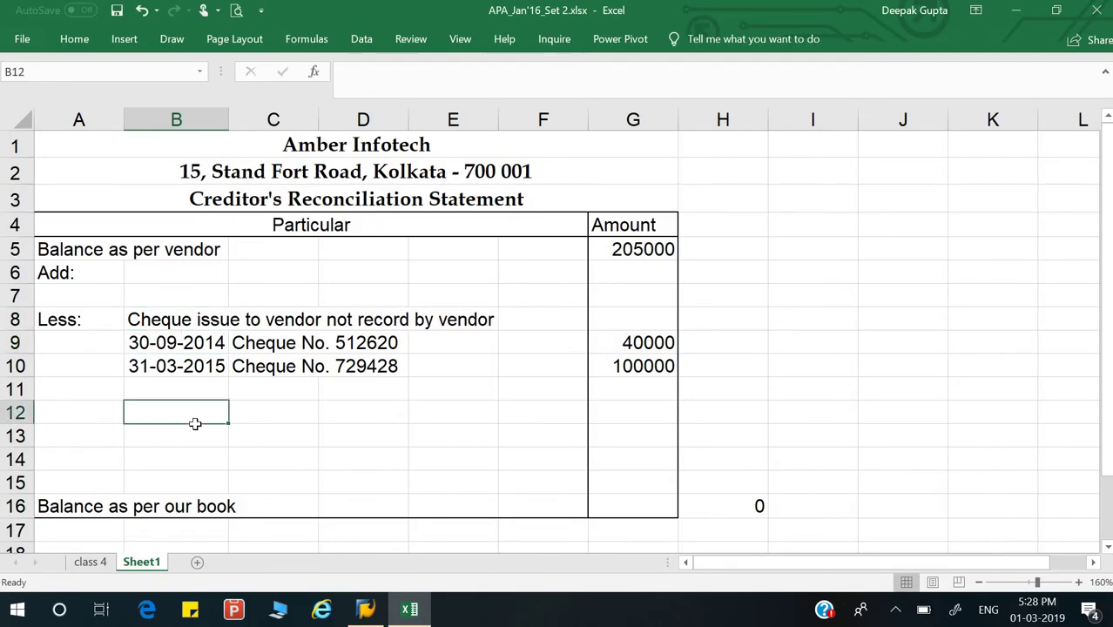
key("ctrl+Page_Up")
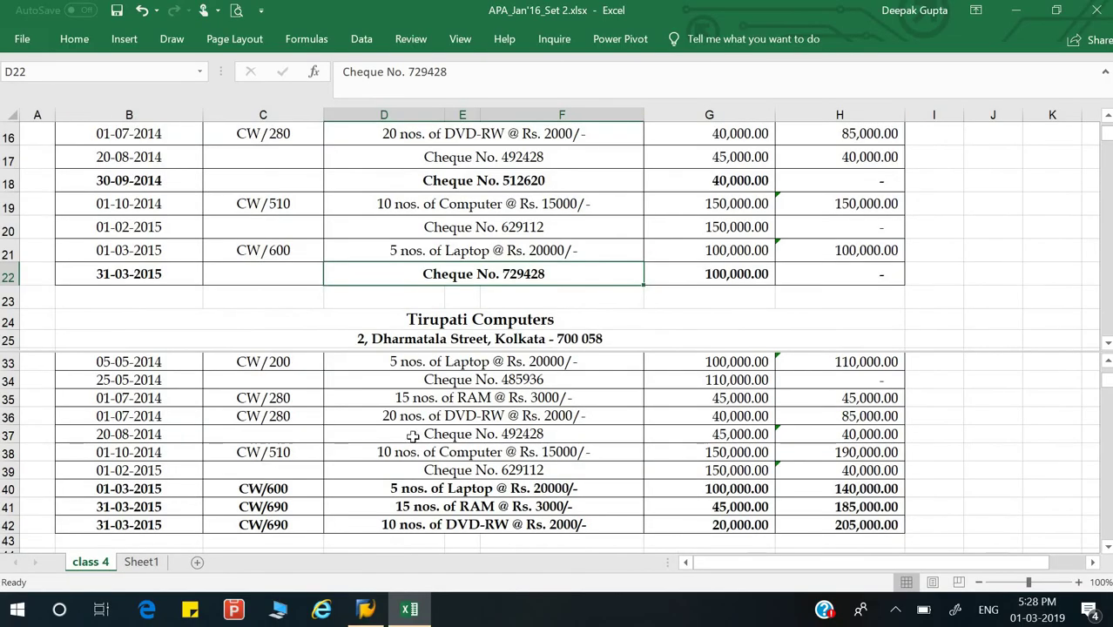
scroll(409, 434, "down", 1)
left_click(446, 506)
scroll(434, 440, "down", 1)
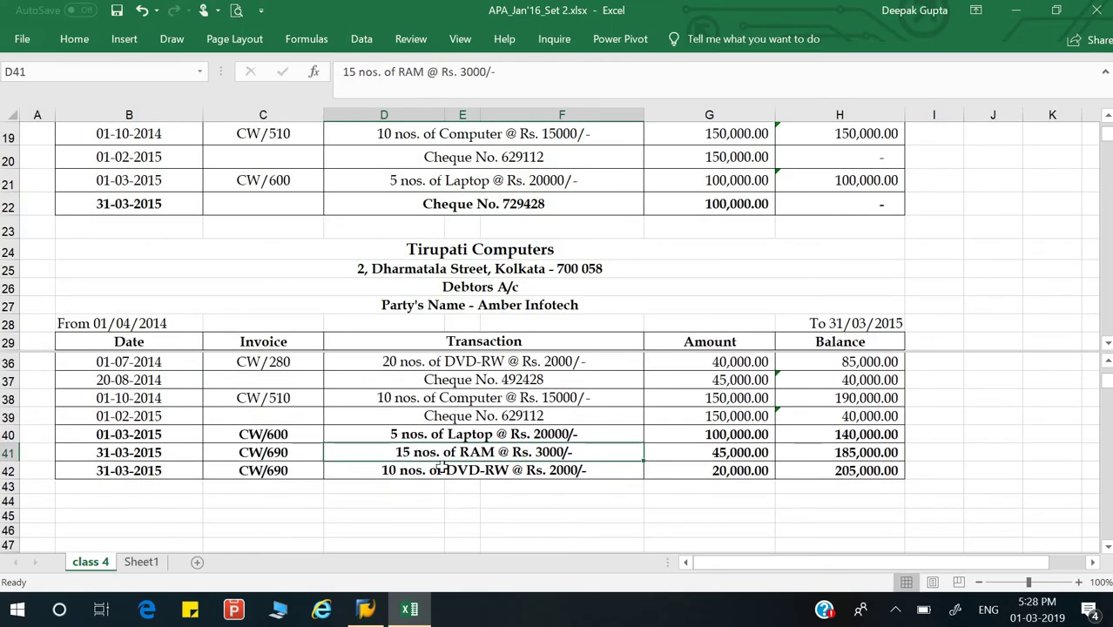
left_click(433, 438)
left_click_drag(311, 437, 453, 471)
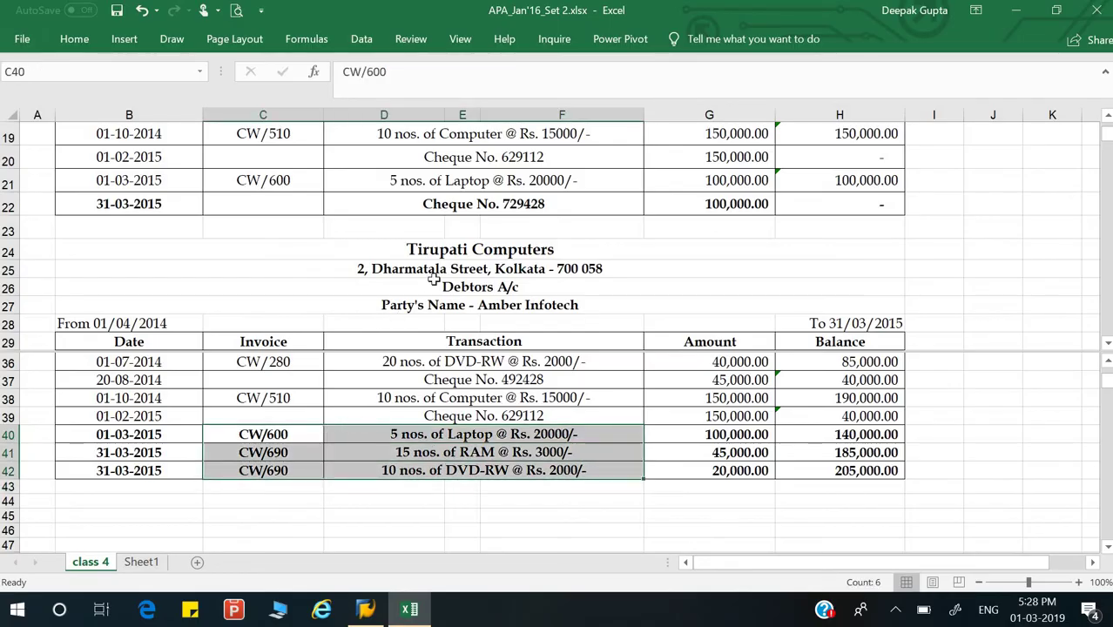
left_click(459, 204)
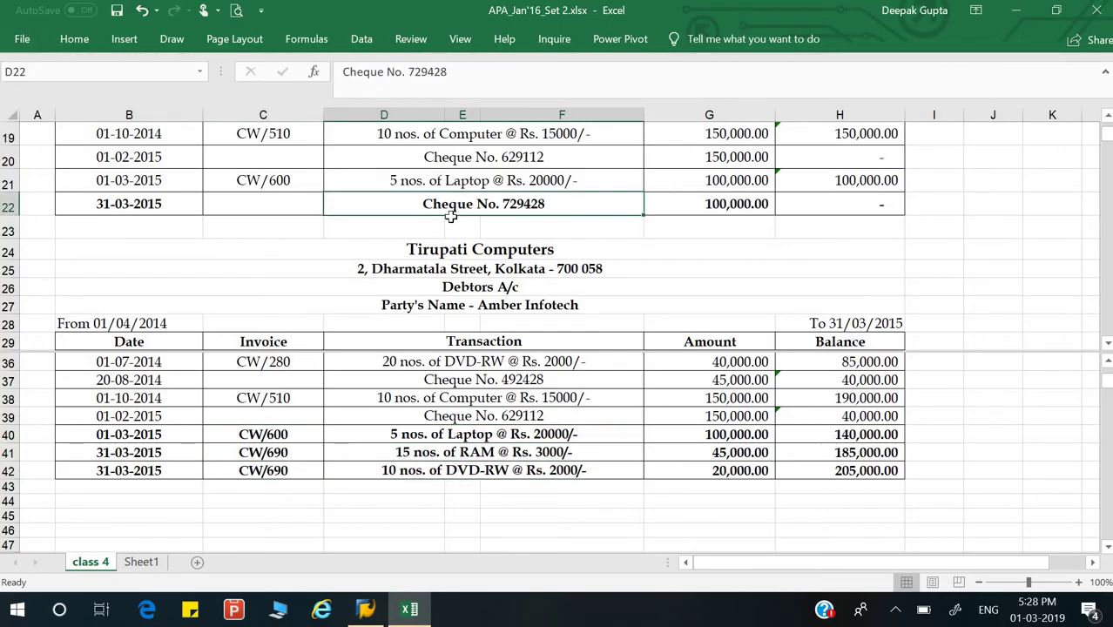
Check invoice CW/600 for 5 laptops against row 21 and remove the bold formatting from row 40 on the class 4 sheet.
left_click(289, 440)
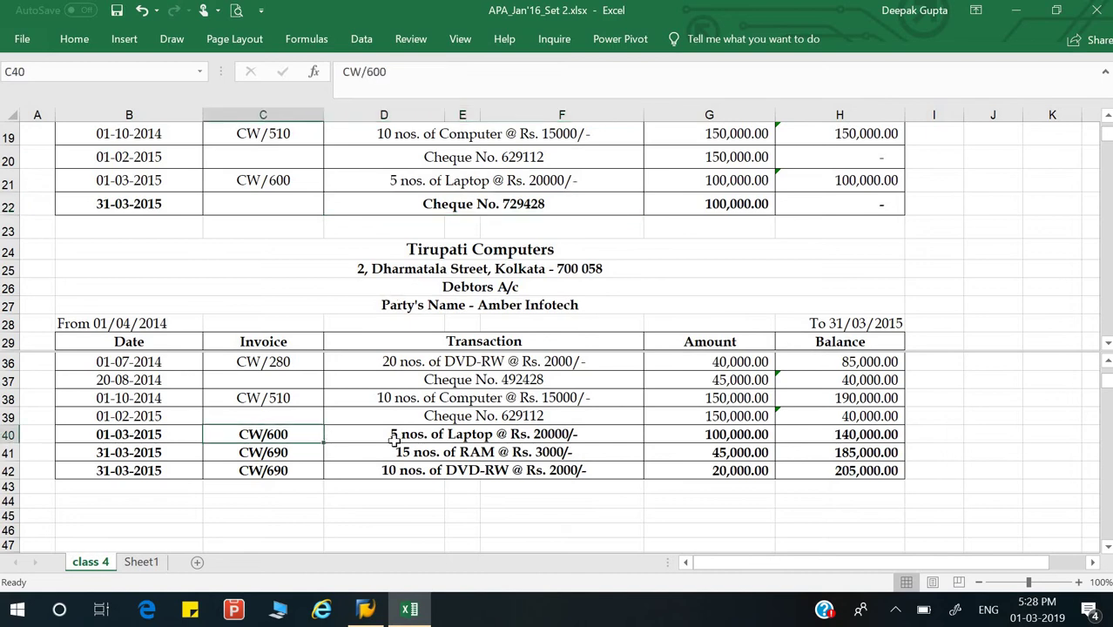
left_click(484, 435)
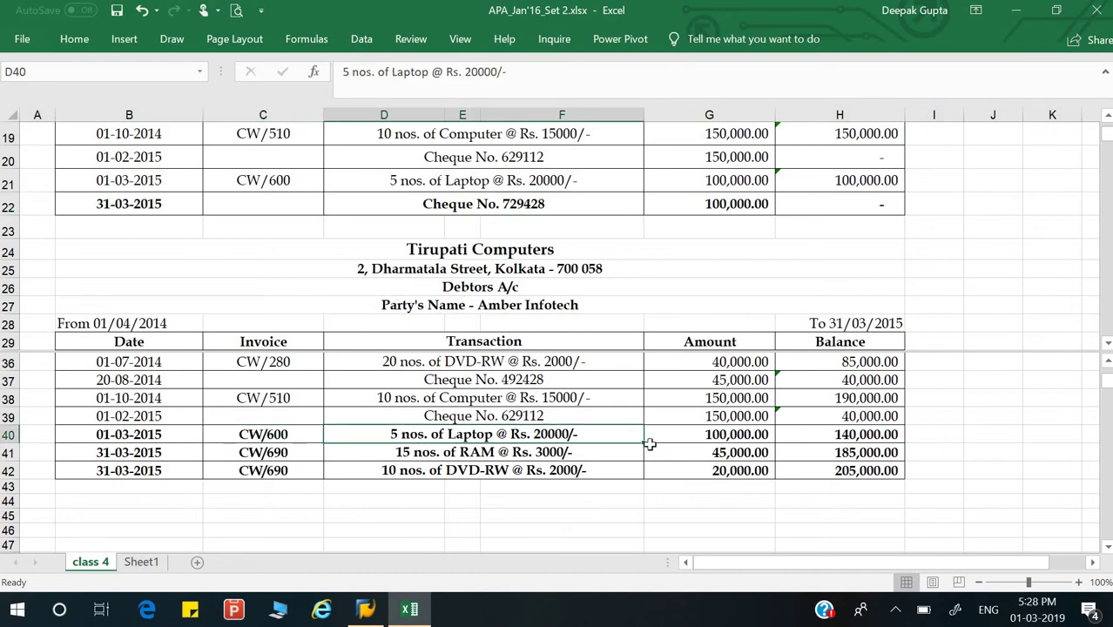
left_click(725, 439)
left_click(453, 433)
left_click(427, 185)
left_click(653, 182)
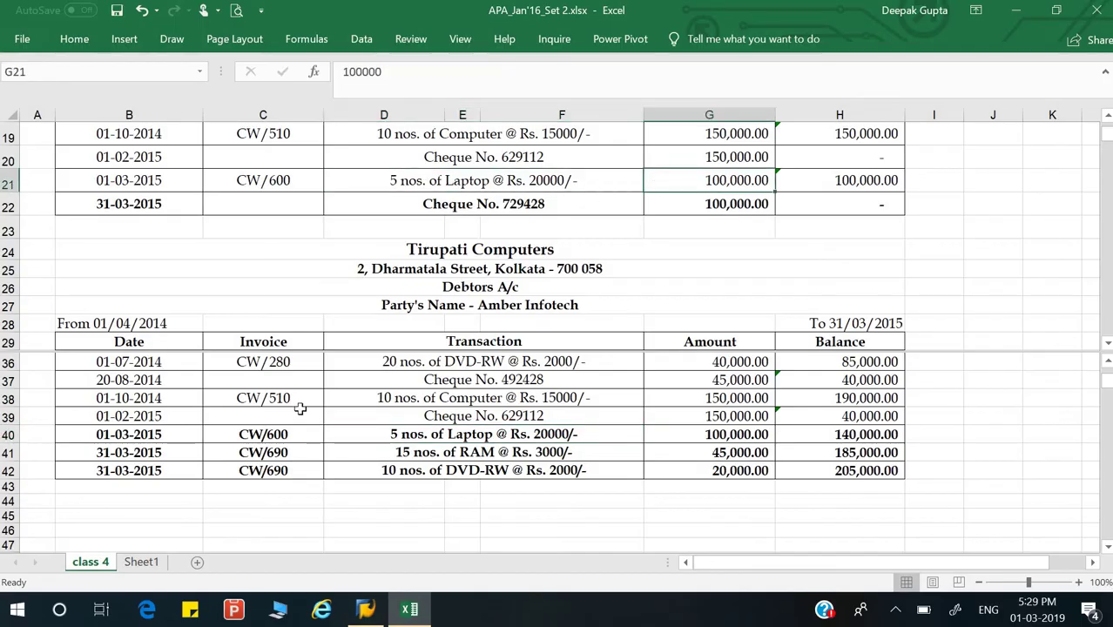
left_click(11, 434)
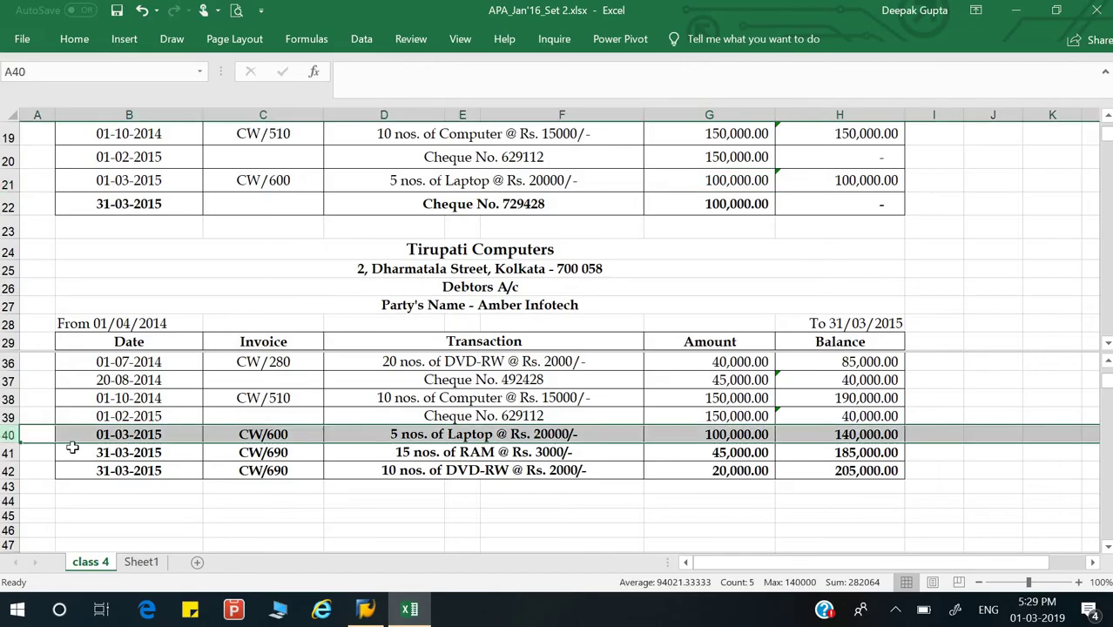
Examine the dates, items and amounts of the two CW/690 entries in rows 41 and 42 against the Amber Infotech ledger.
left_click(424, 475)
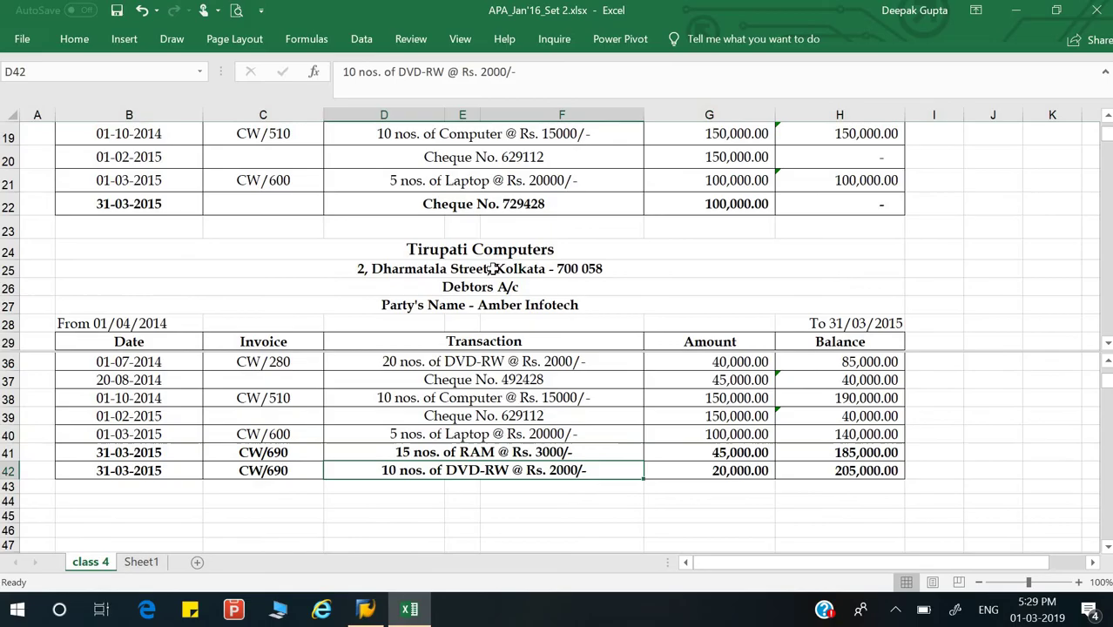
left_click(532, 185)
left_click(689, 184)
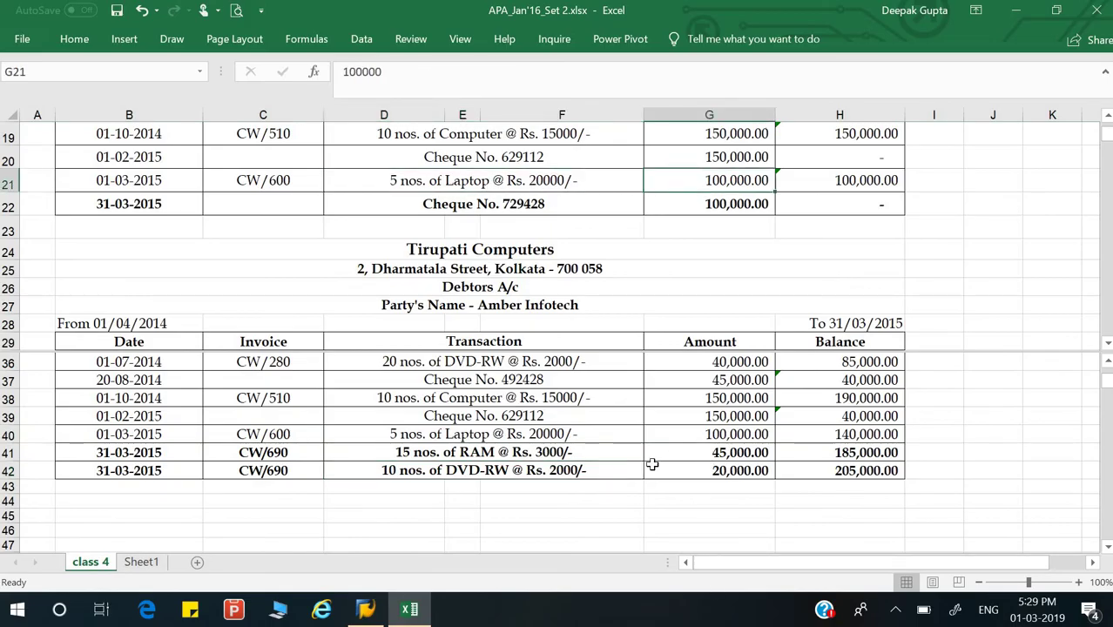
left_click(702, 436)
left_click_drag(698, 458, 688, 469)
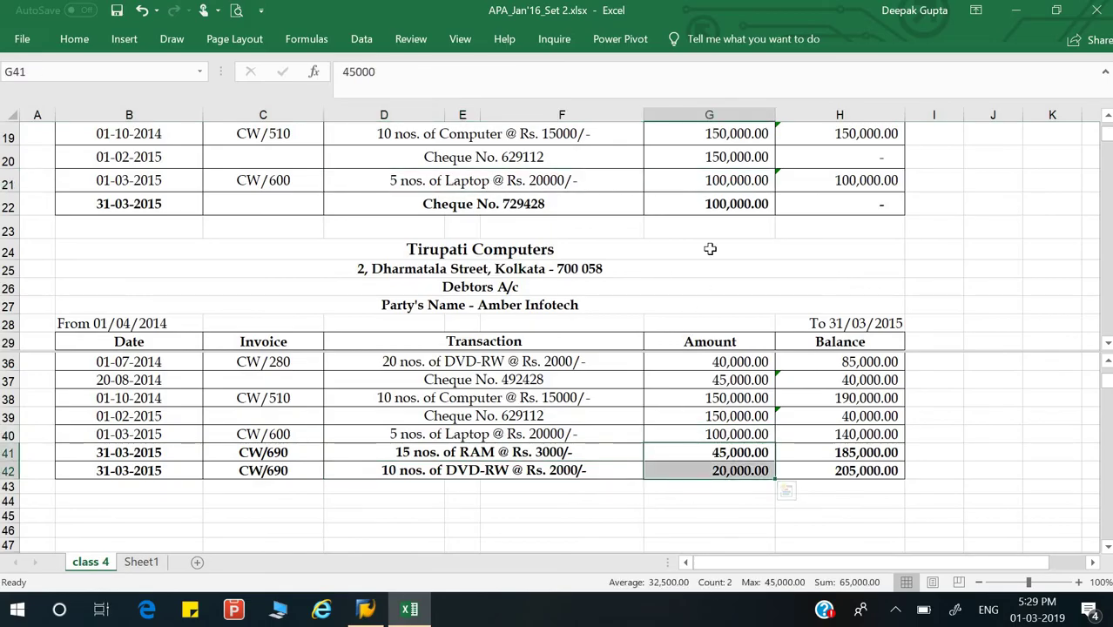
left_click(421, 453)
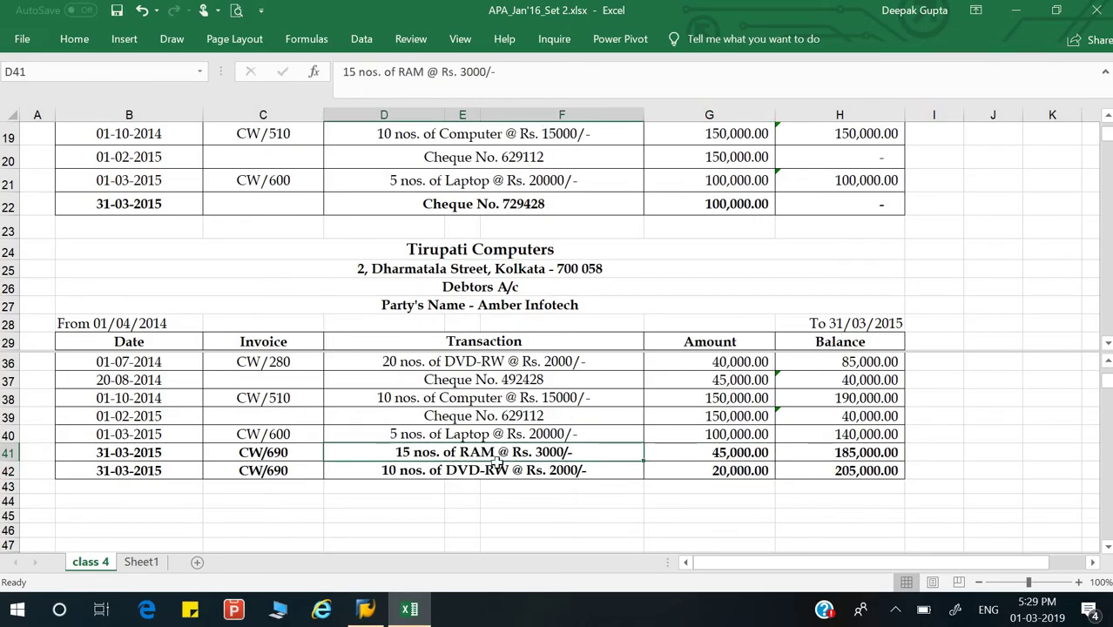
left_click(112, 454)
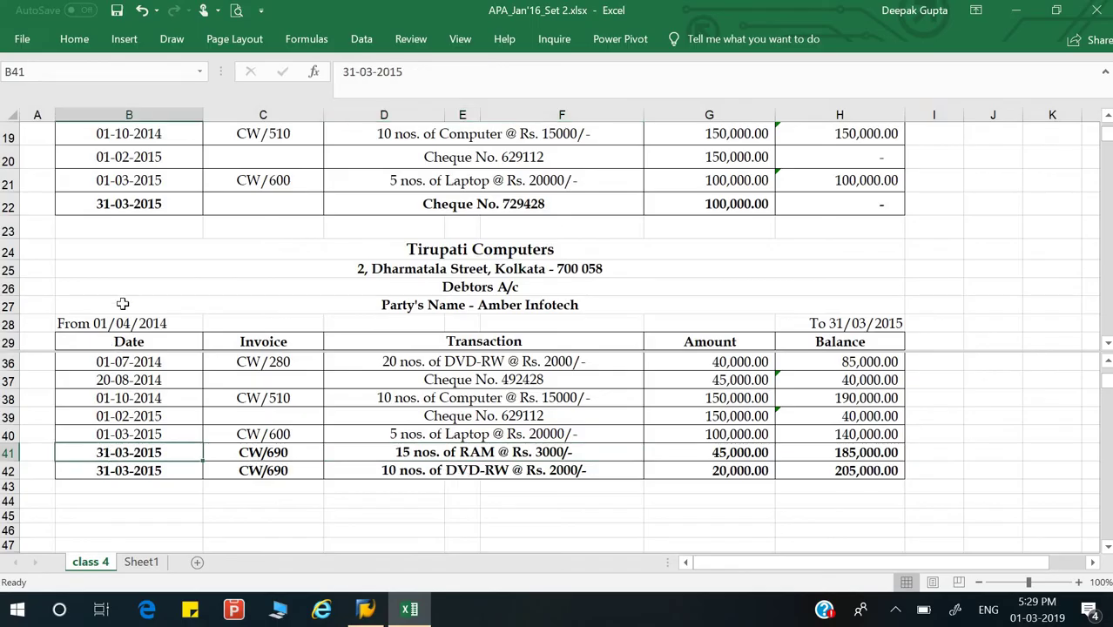
left_click(131, 209)
left_click(116, 472)
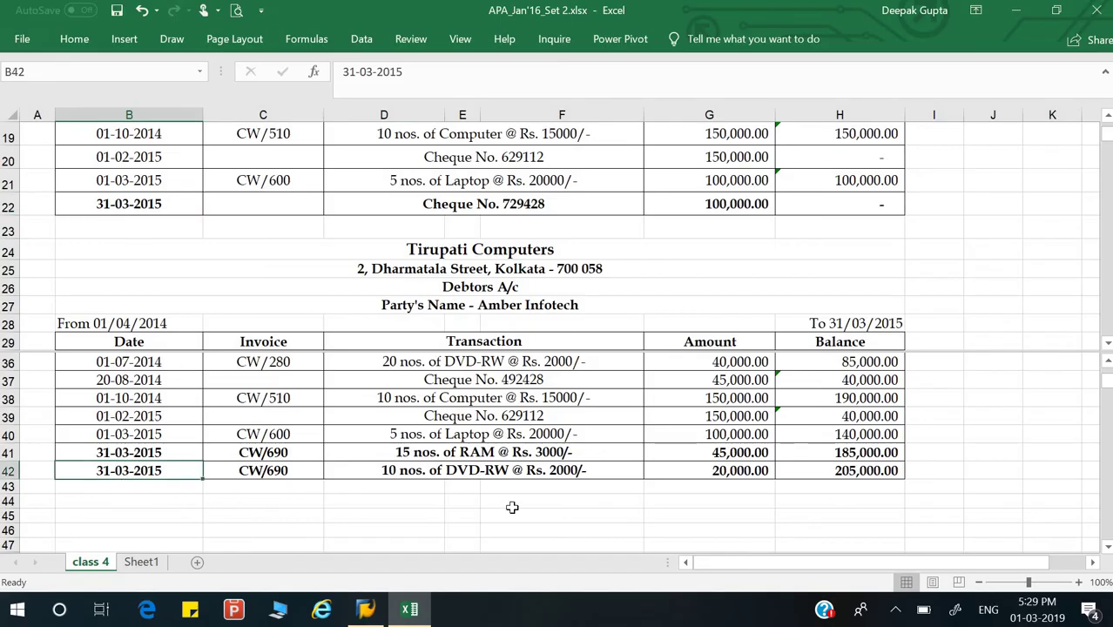
left_click(503, 475)
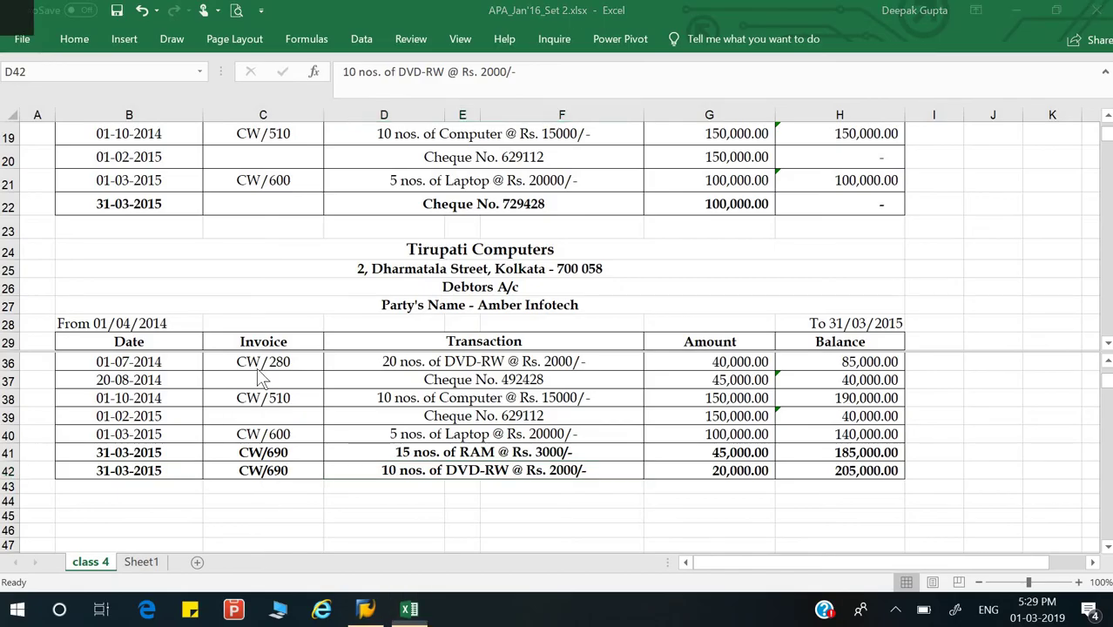
Return to Sheet1 of the reconciliation workbook.
key("alt+Tab")
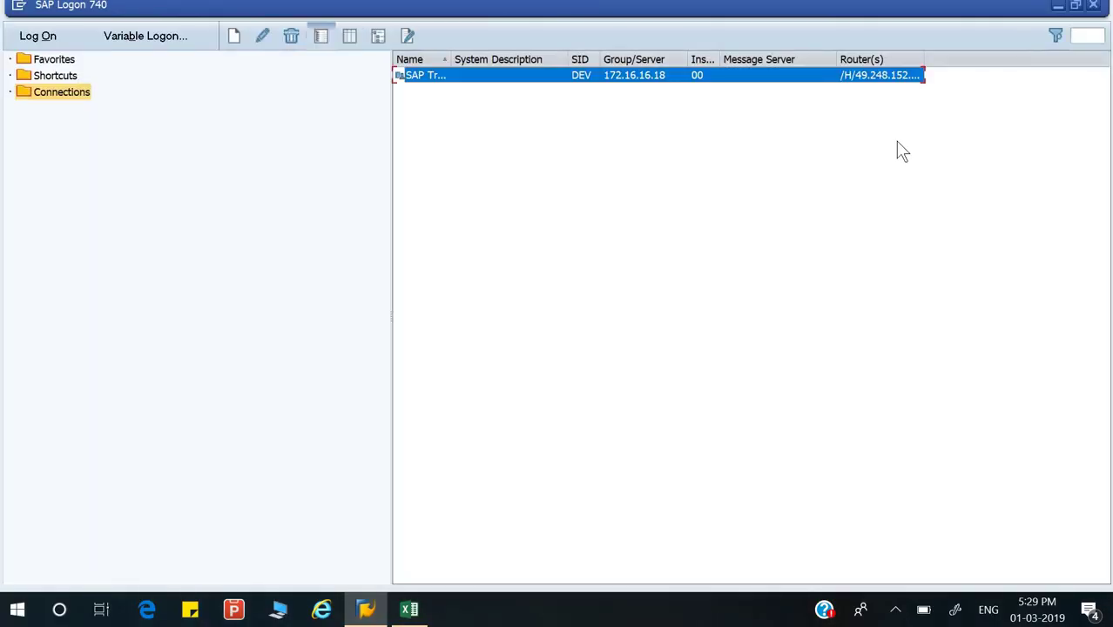
left_click(414, 611)
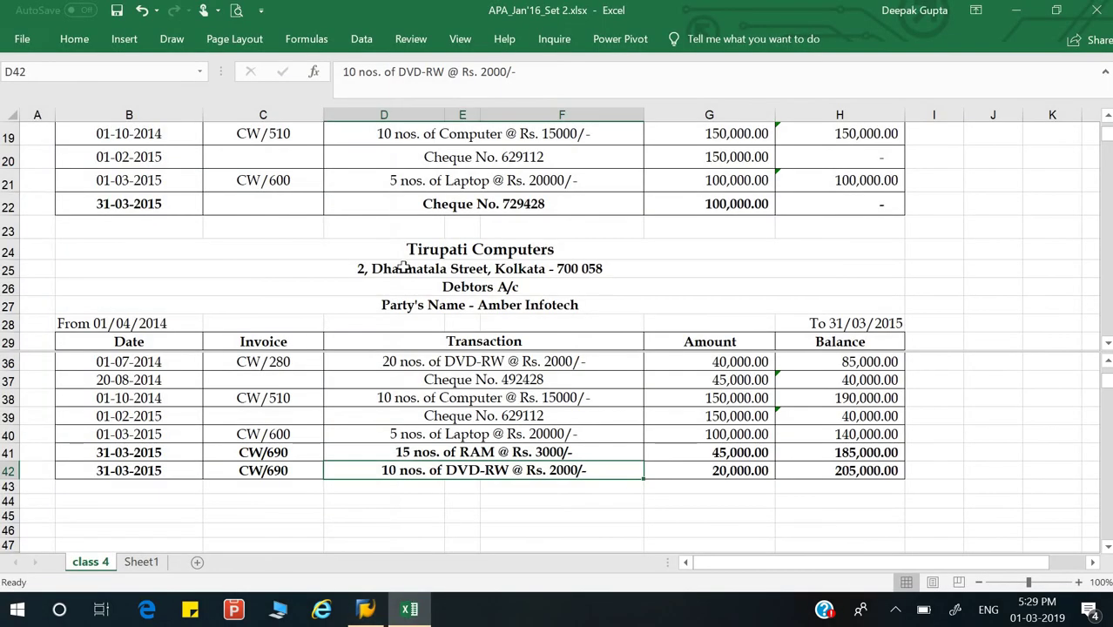
left_click(146, 562)
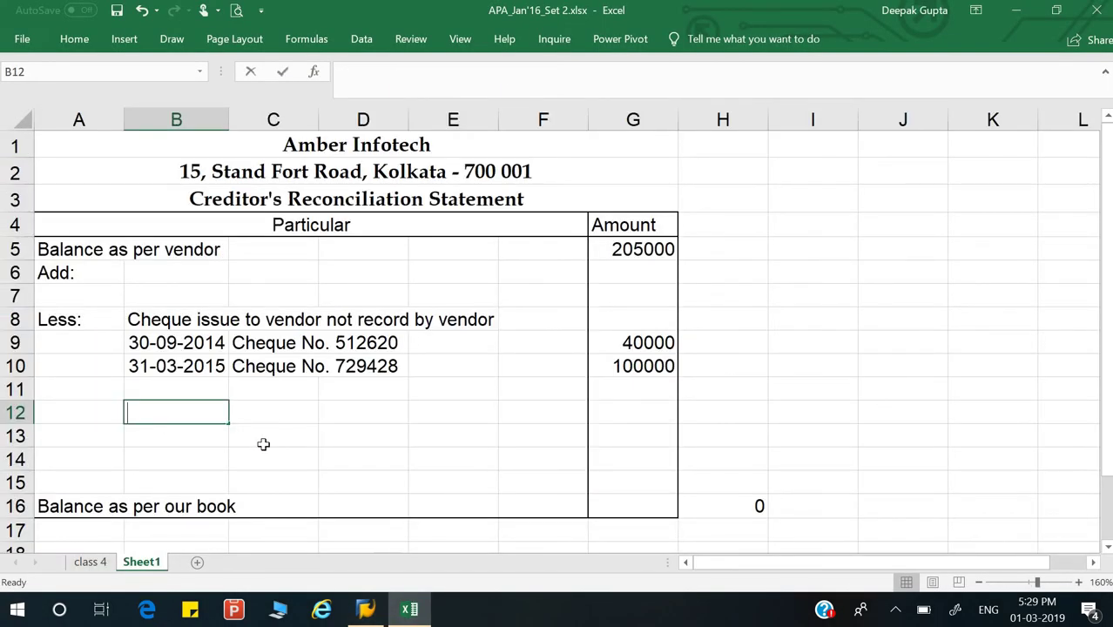
type("Goods is")
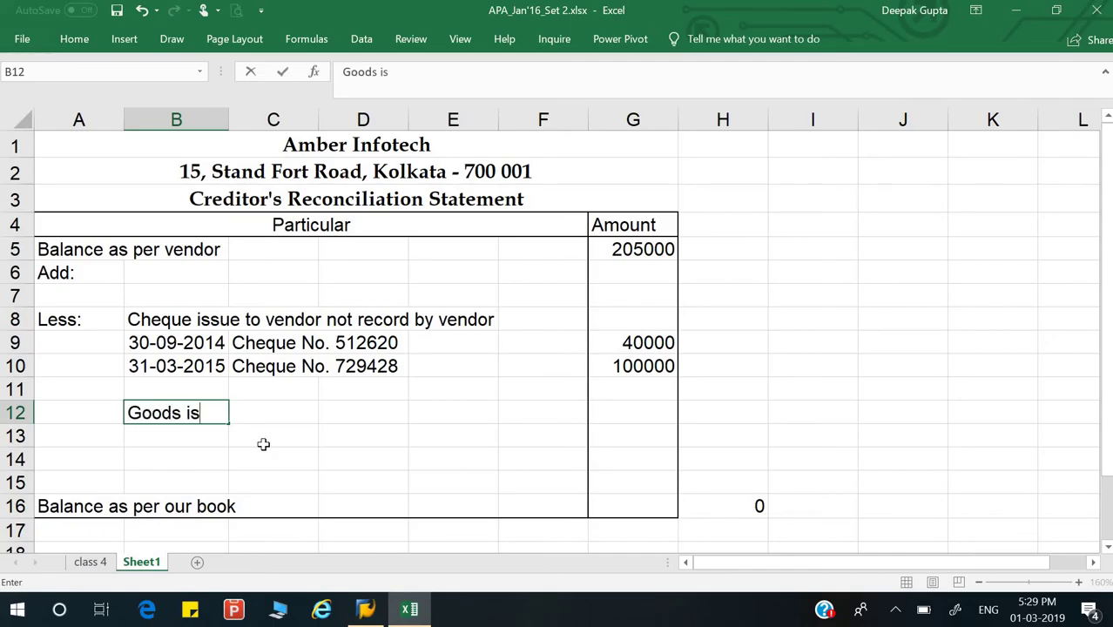
type("sued")
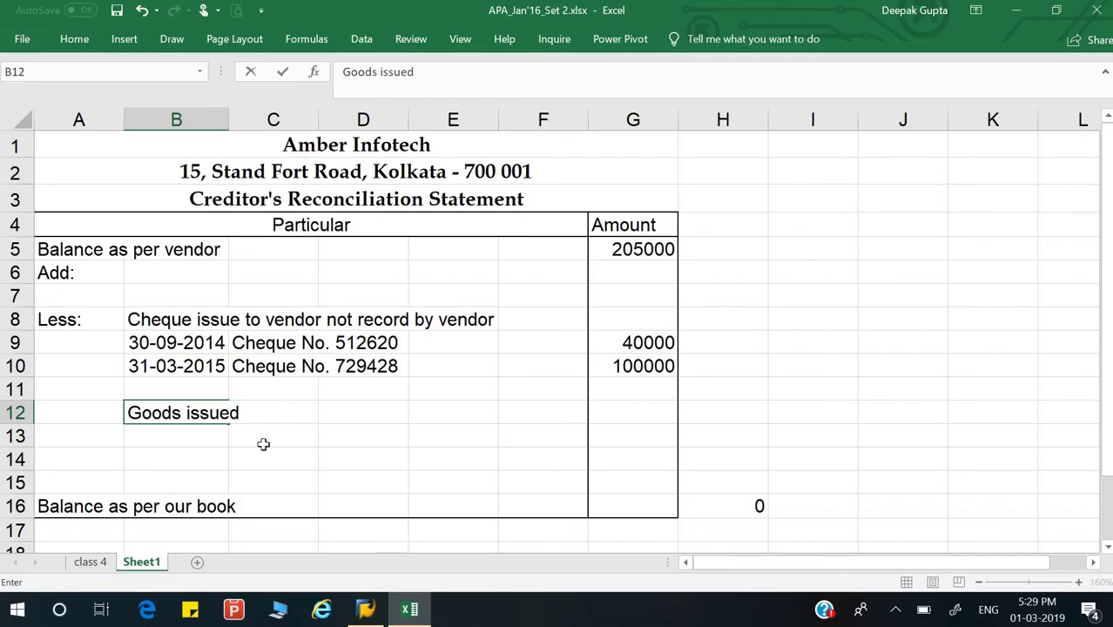
key("BackSpace")
key("BackSpace")
key("BackSpace")
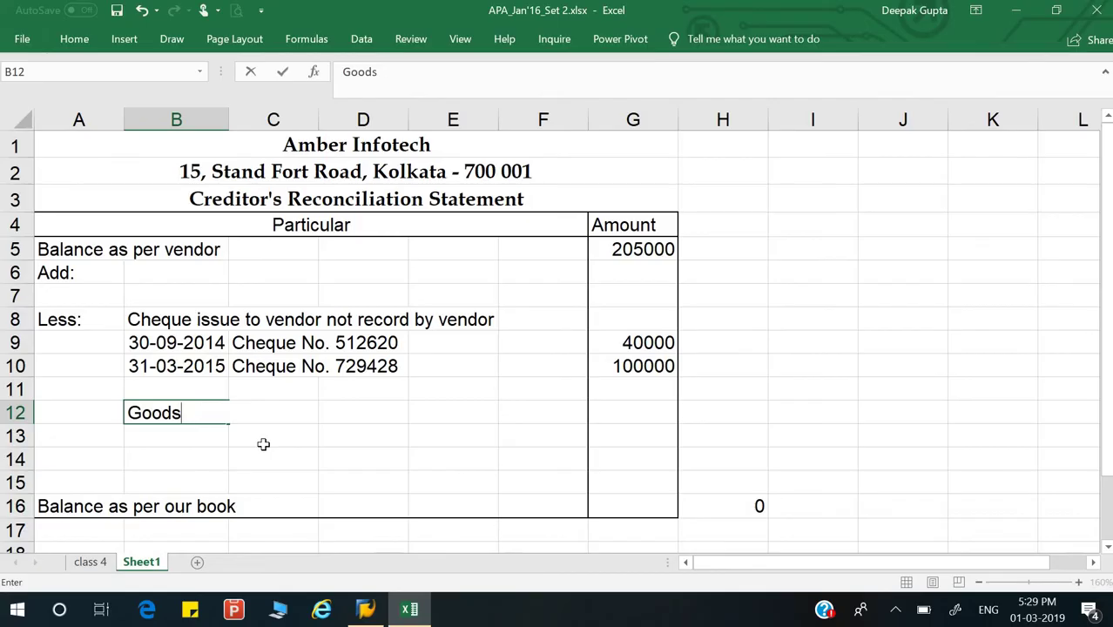
key("BackSpace")
key("BackSpace")
key("BackSpace")
key("BackSpace")
key("BackSpace")
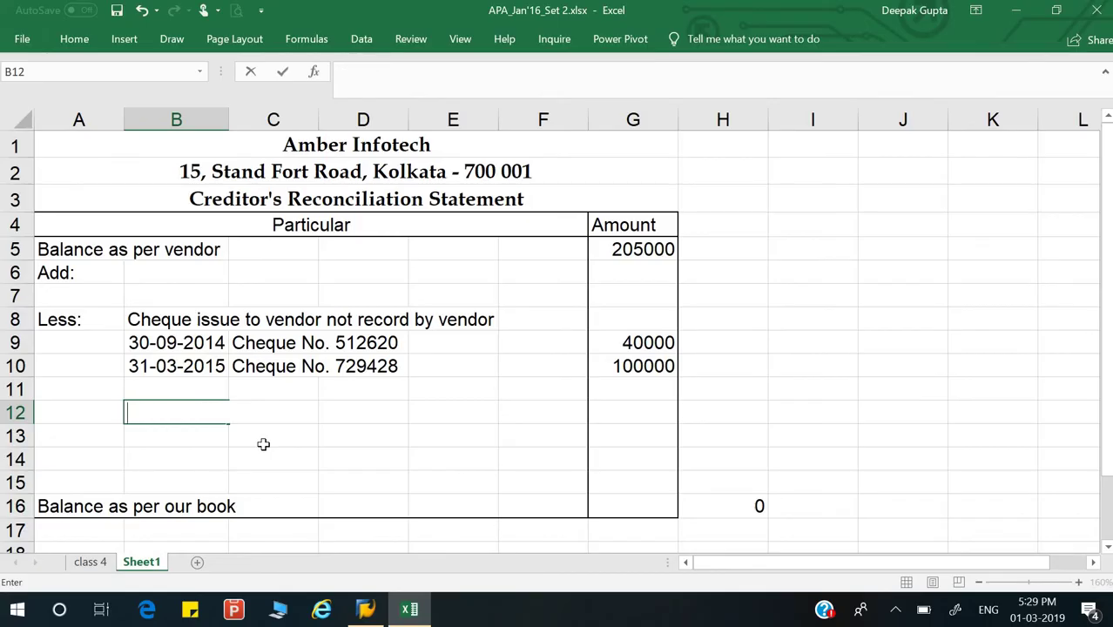
Enter the description "Goods send by vendor but in transit" in B12 of Sheet1.
type("Goods sen")
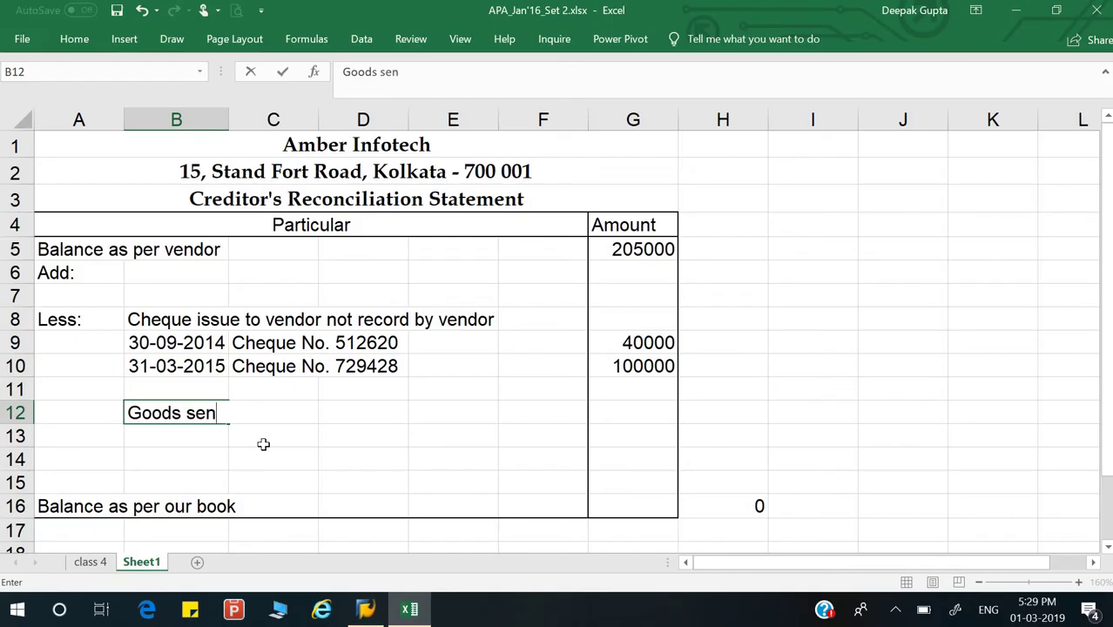
type("d by ve")
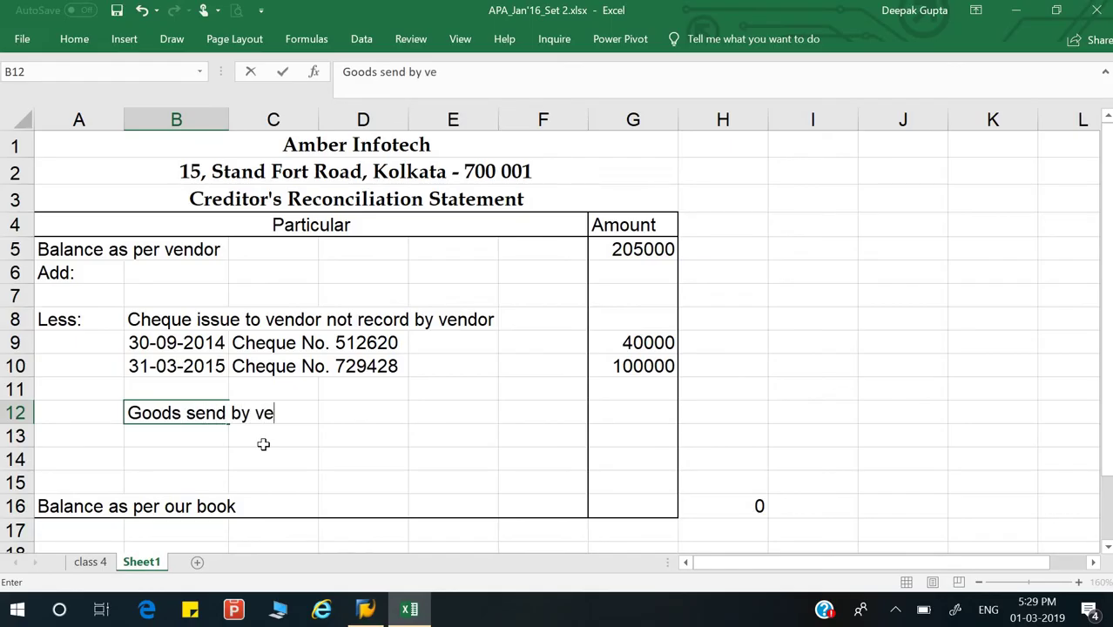
type("ndor")
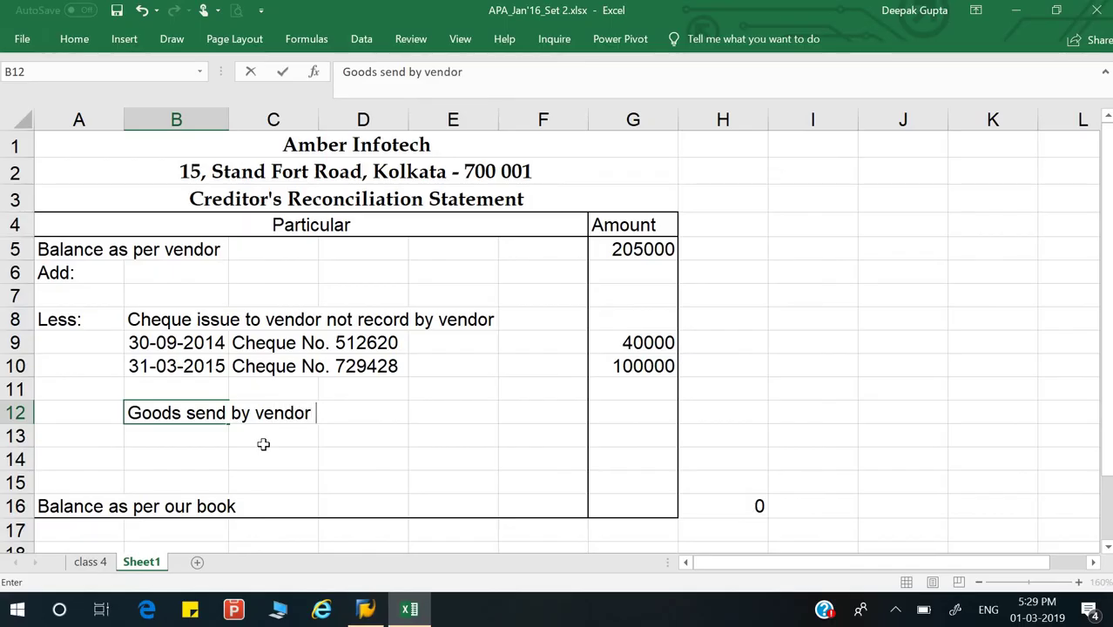
type(" but in ")
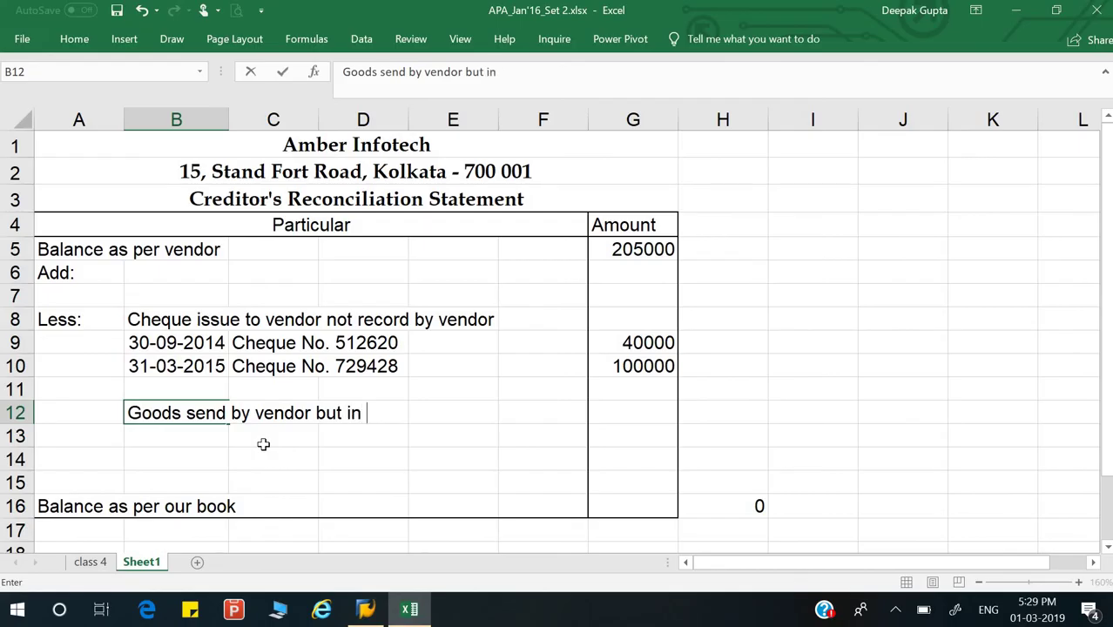
type("transit")
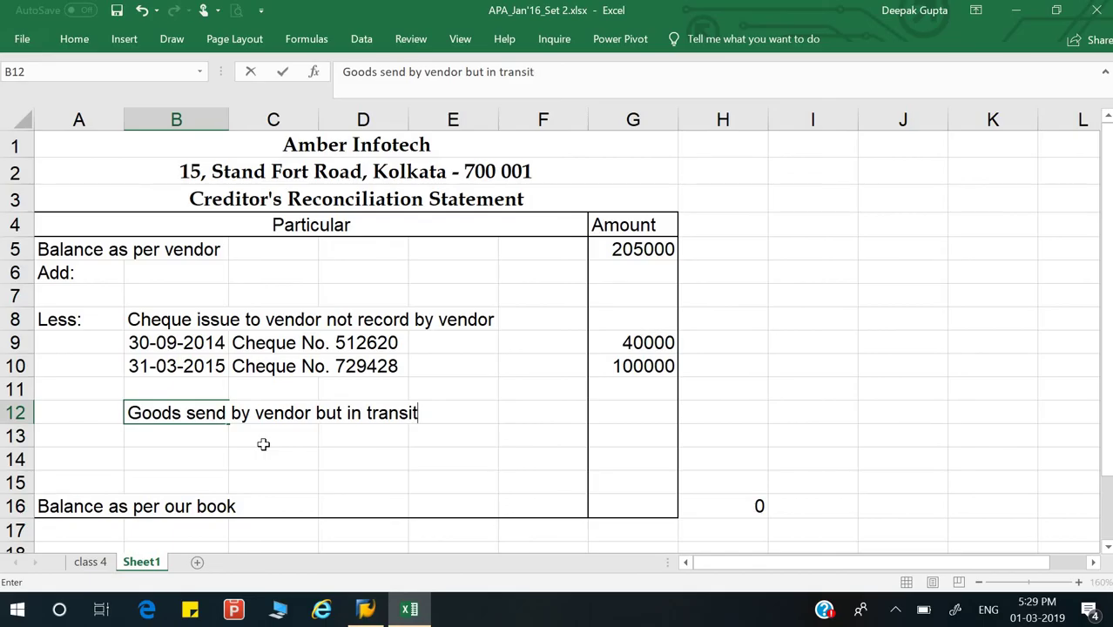
key("Return")
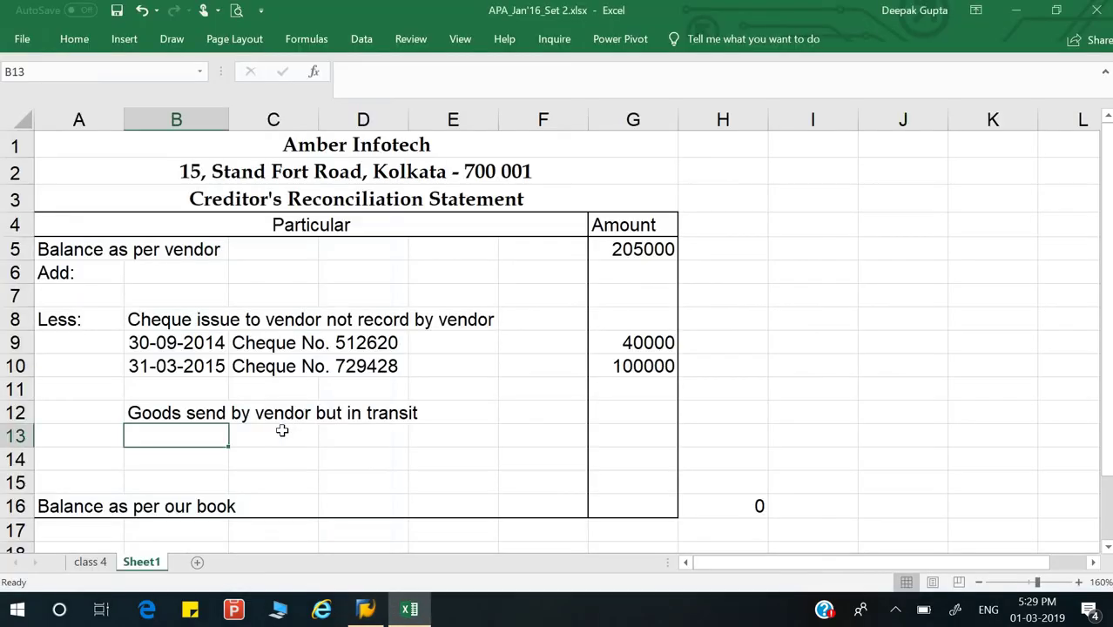
Link B13 of Sheet1 to the date in B41 on the class 4 sheet, and set B14 equal to B13.
type("=")
left_click(90, 562)
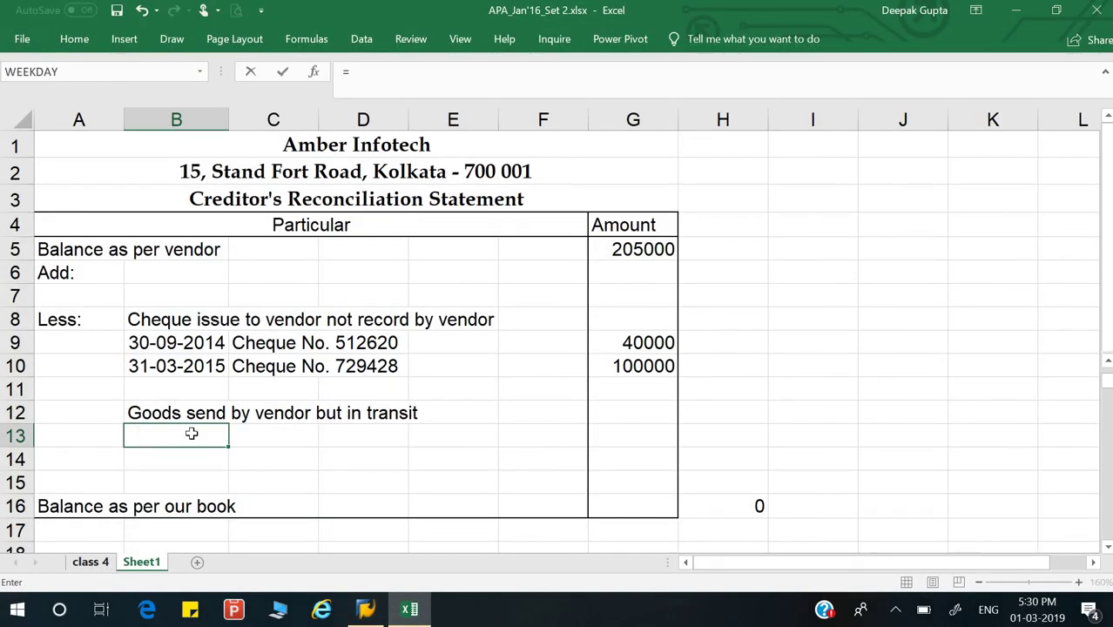
left_click(149, 452)
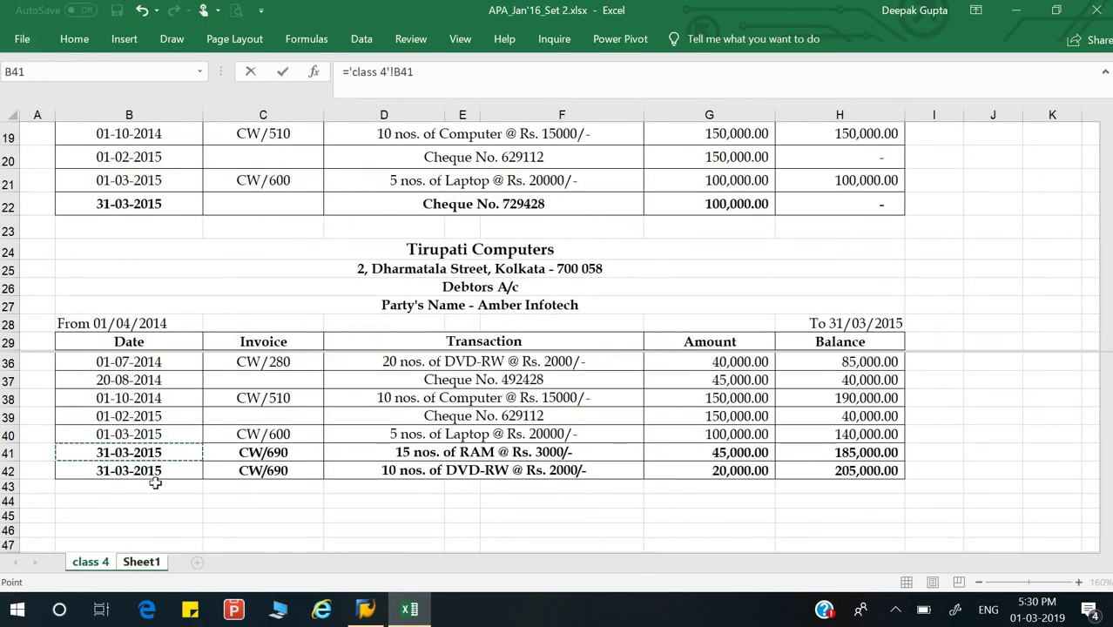
key("Return")
key("Return")
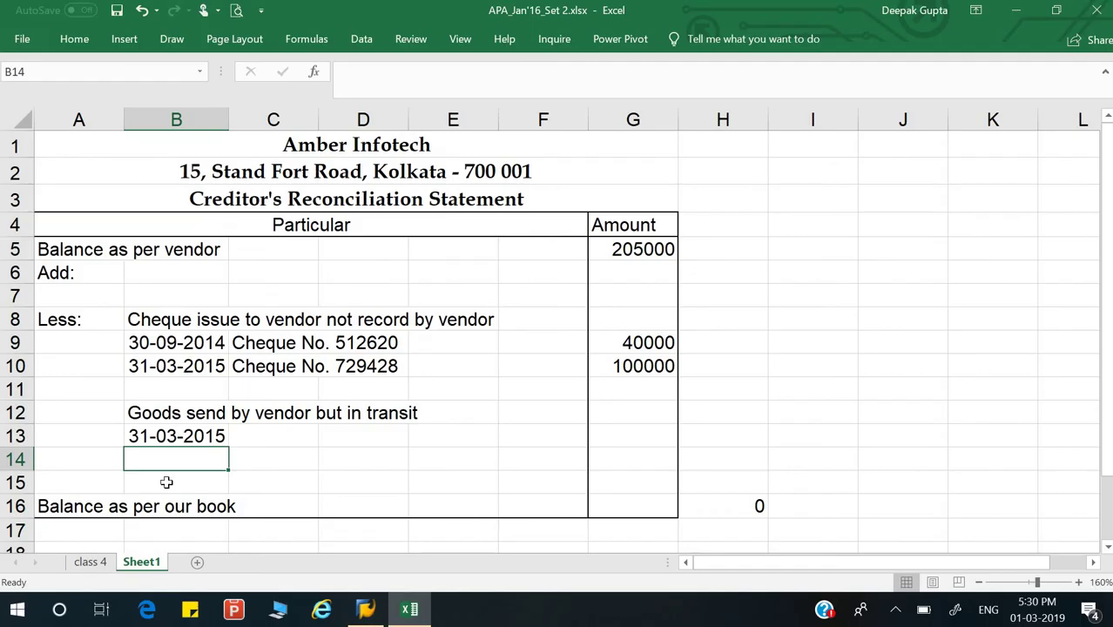
type("=")
key("Up")
key("Return")
Link C13 and C14 of Sheet1 to the invoice numbers in C41 and C42 on the class 4 sheet.
left_click(284, 436)
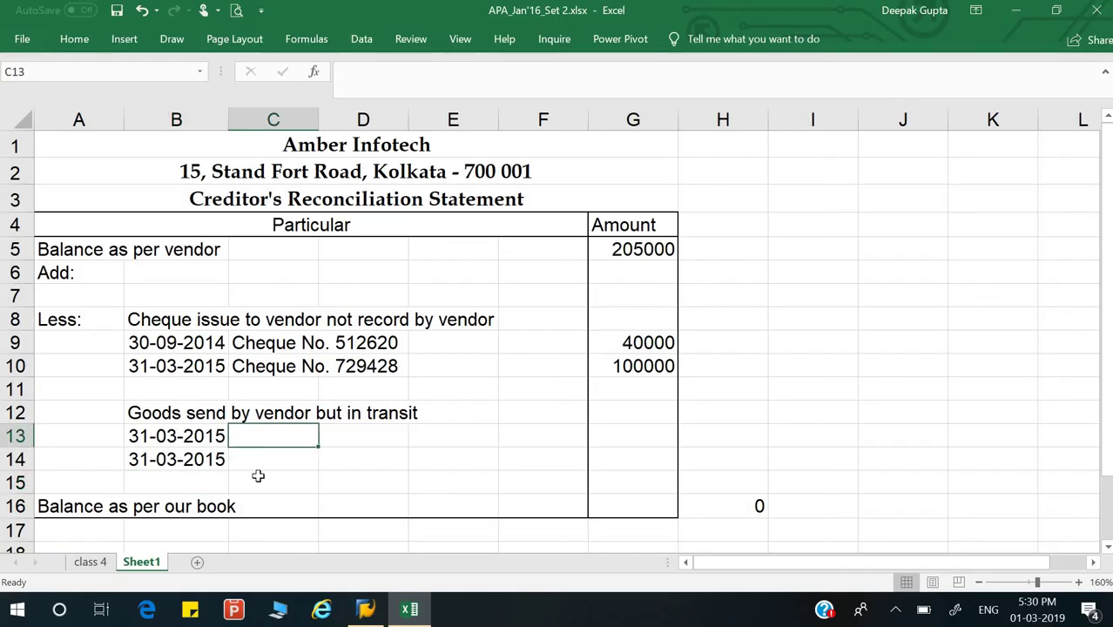
type("=")
left_click(90, 562)
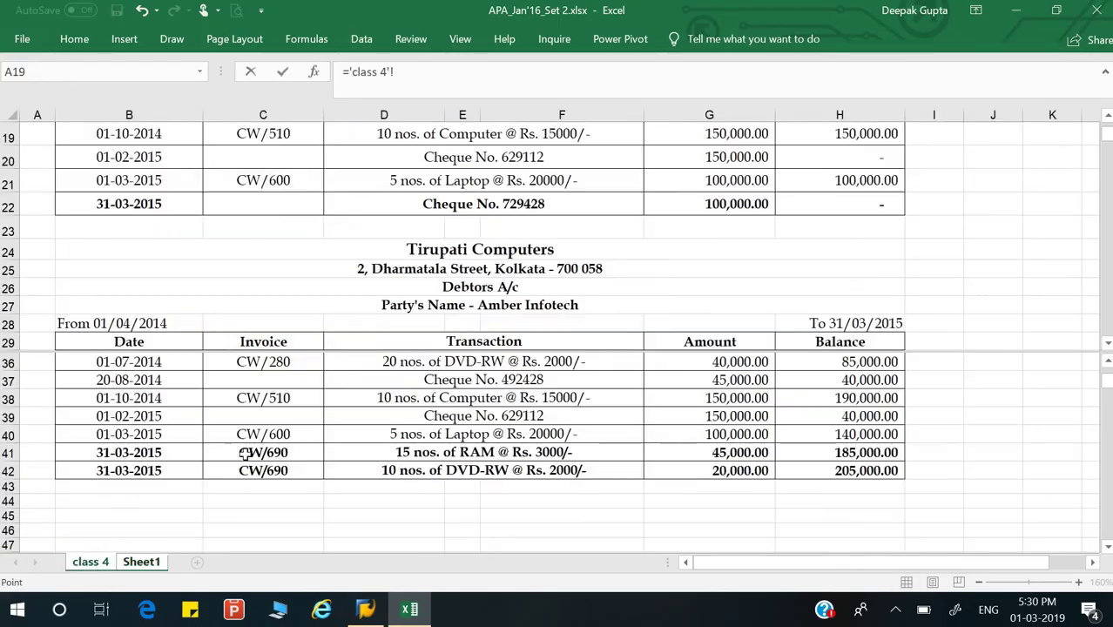
left_click(273, 452)
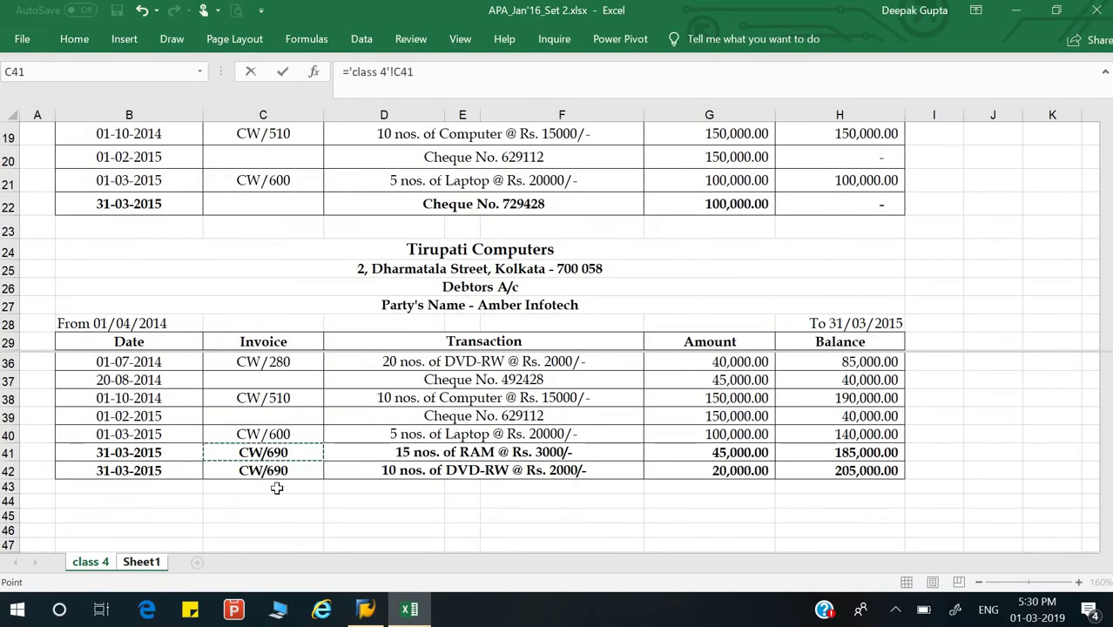
key("Return")
type("=")
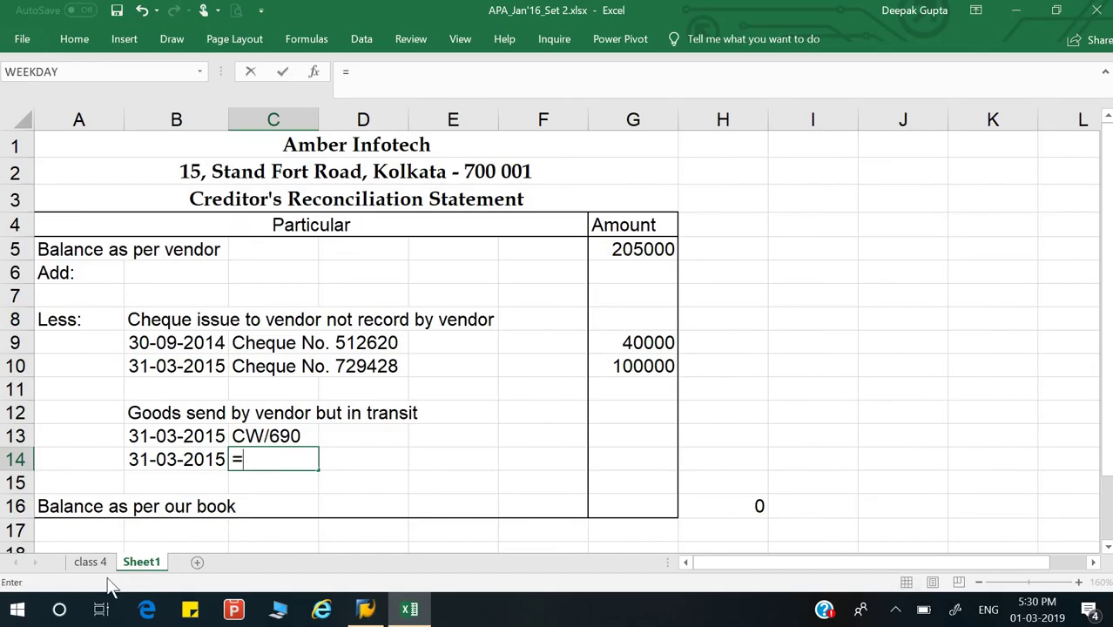
left_click(90, 562)
left_click(229, 470)
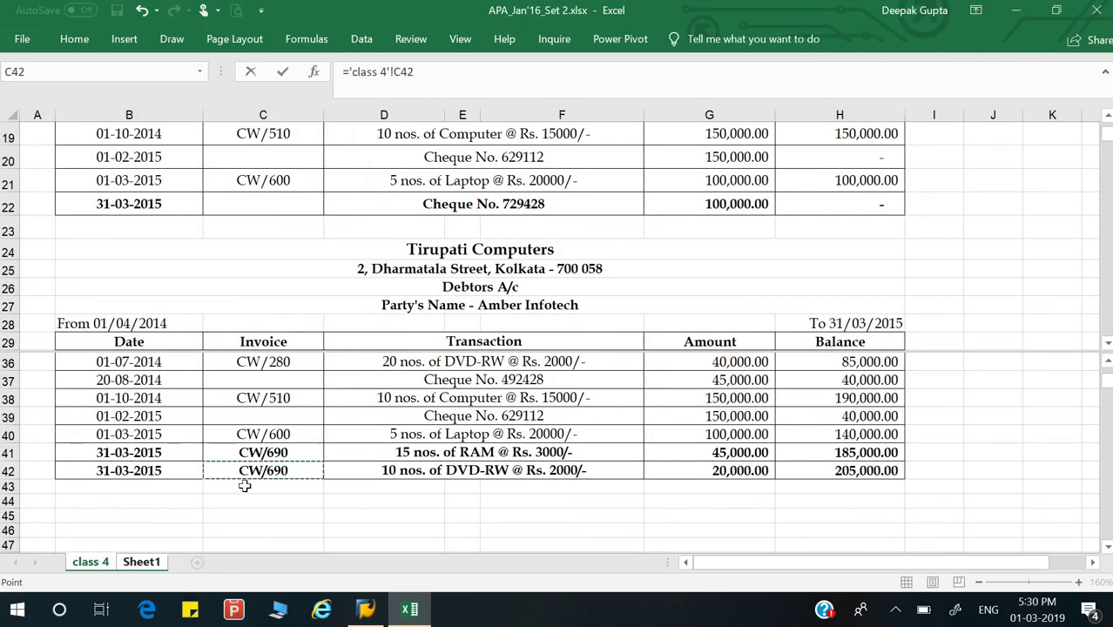
key("Return")
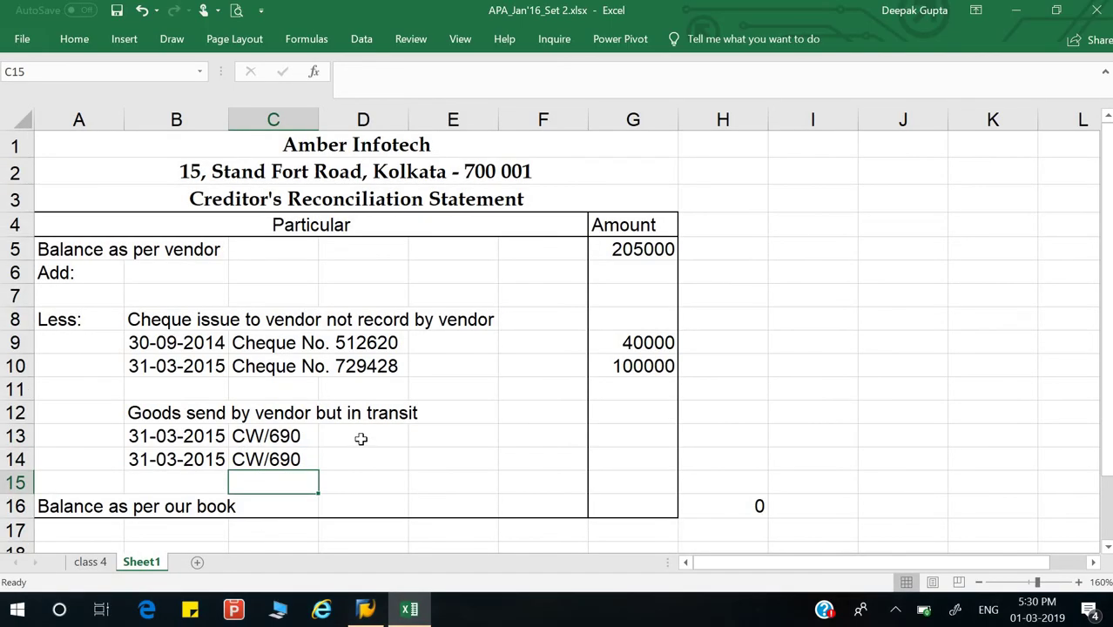
Link D13 of Sheet1 to the RAM transaction description in D41 on the class 4 sheet.
left_click(360, 437)
type("=")
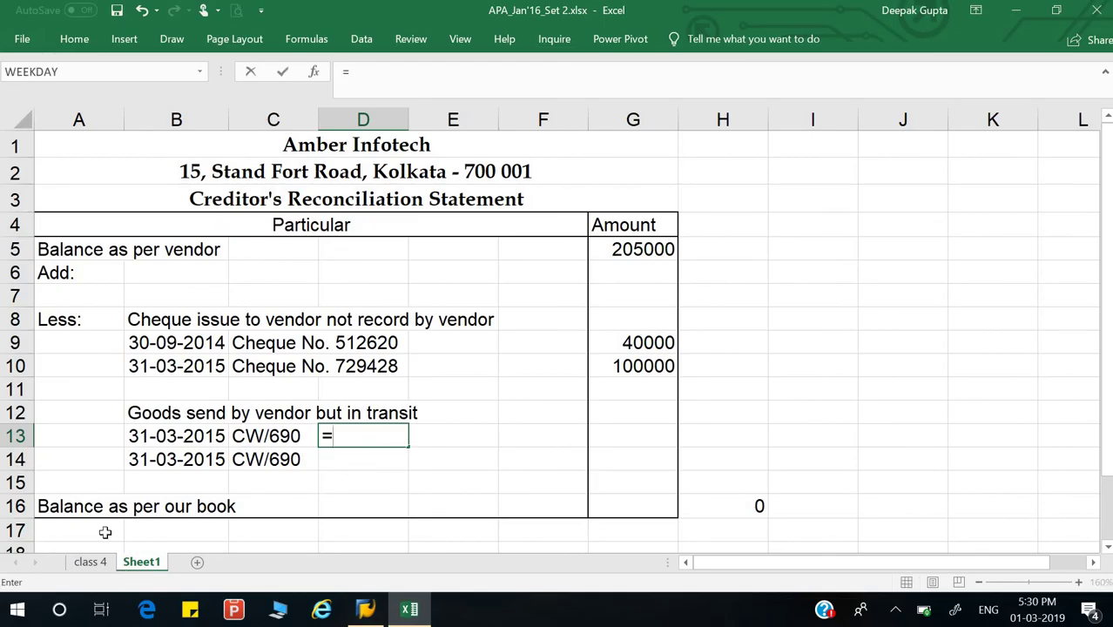
left_click(90, 562)
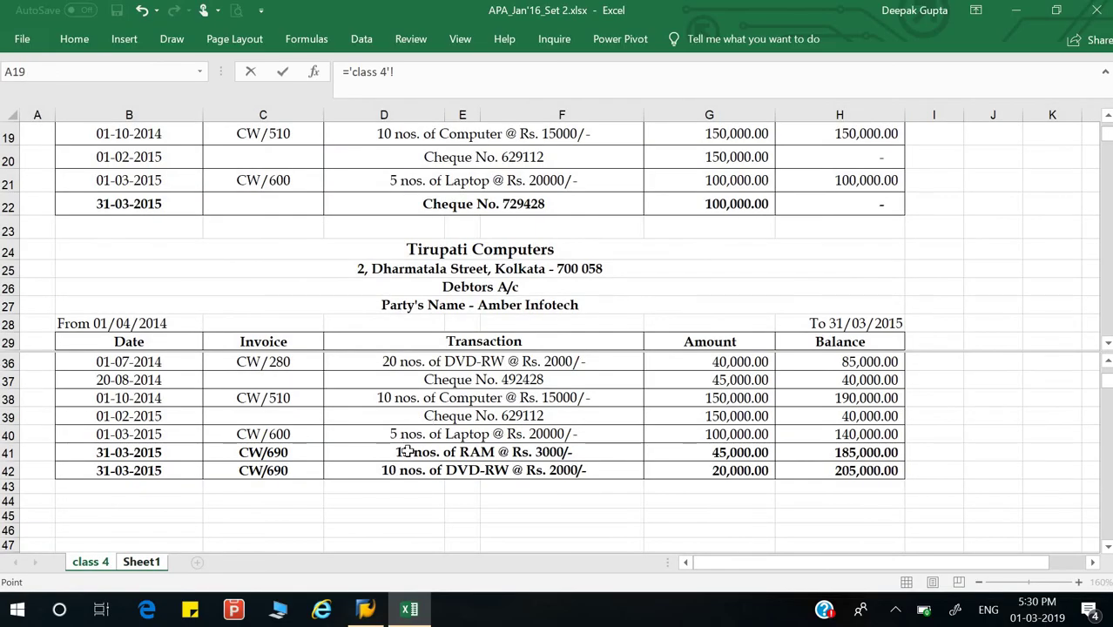
left_click(406, 452)
key("Return")
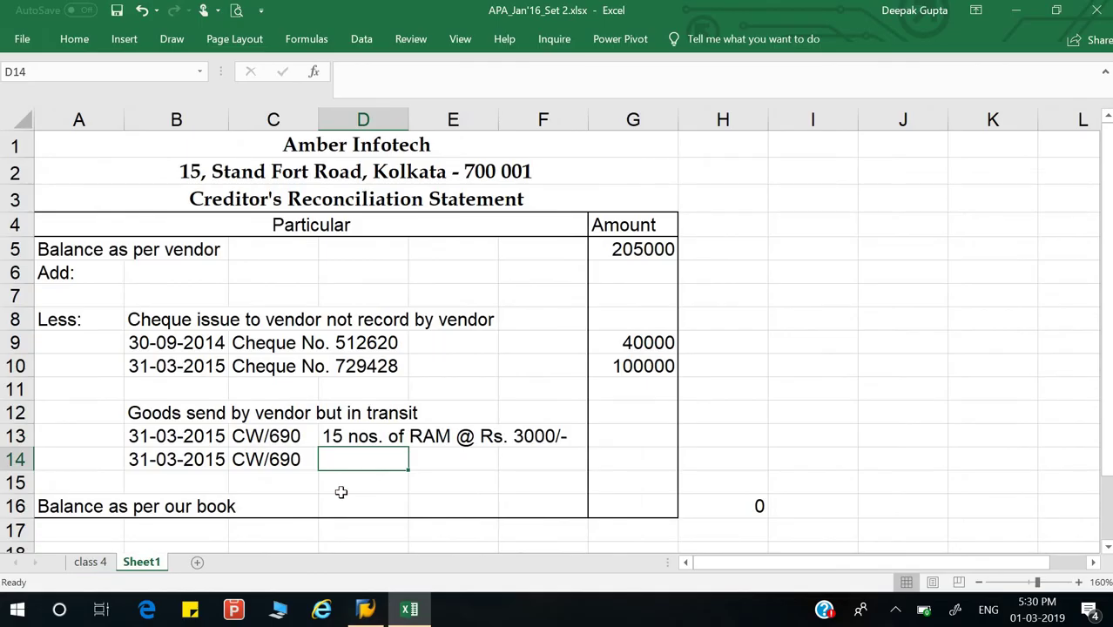
type("=")
left_click(88, 563)
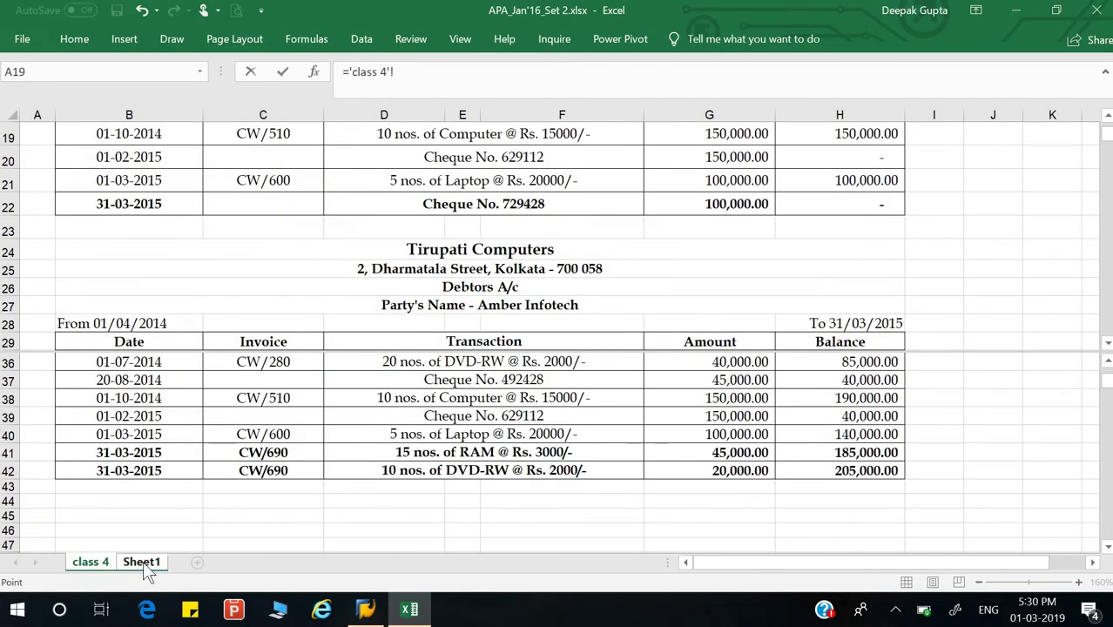
key("Escape")
Link D14 of Sheet1 to the DVD-RW description in D42 on the class 4 sheet, and widen column F to fit the text.
type("=")
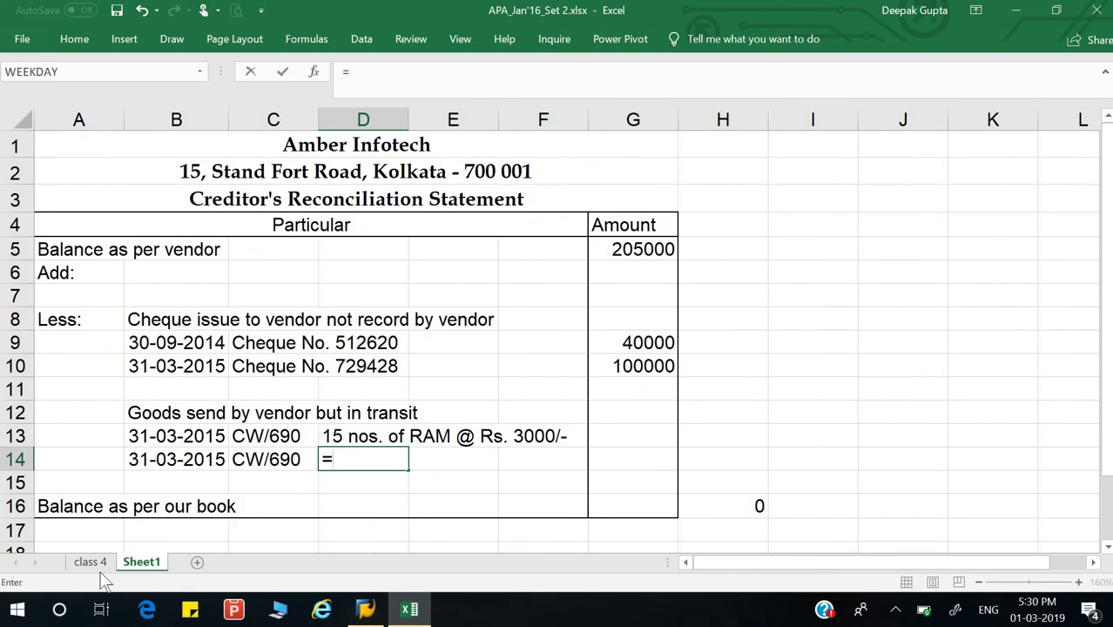
left_click(88, 562)
left_click(379, 470)
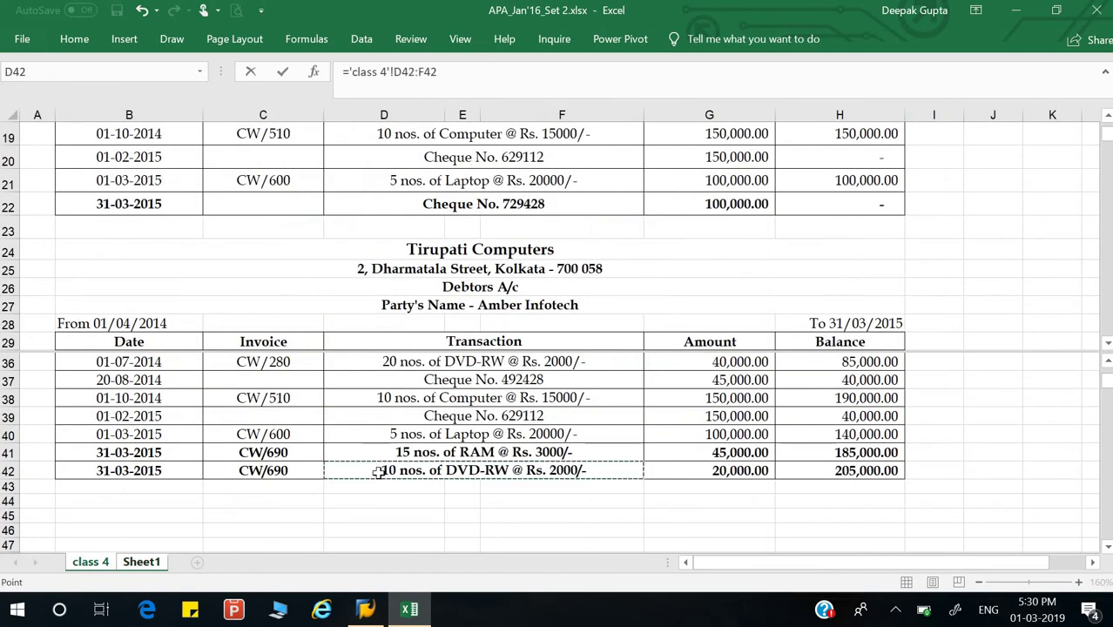
key("Return")
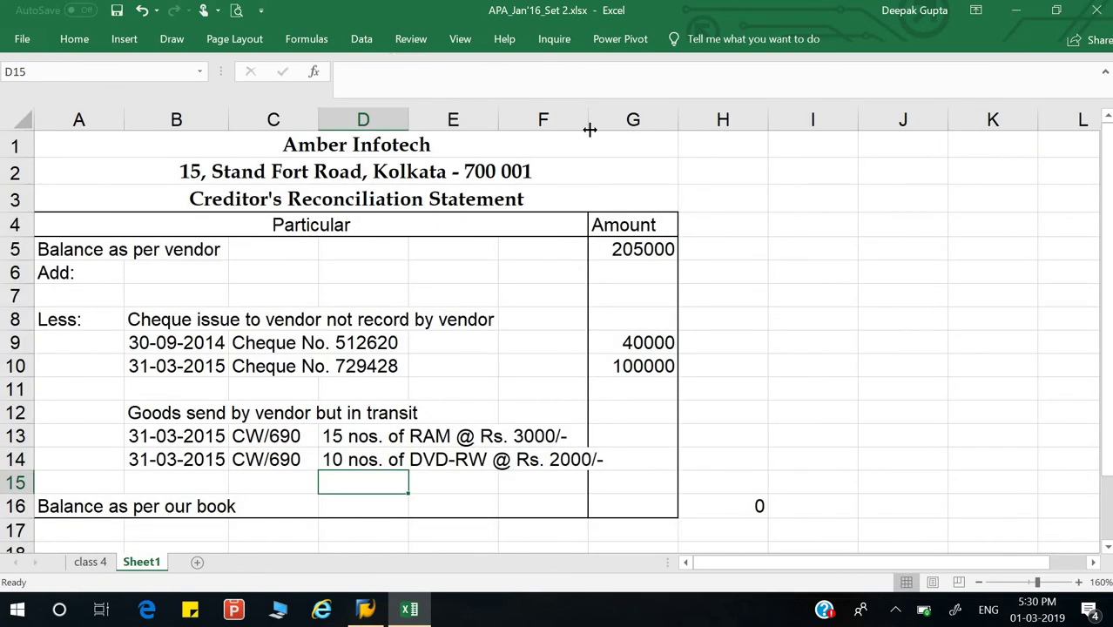
left_click_drag(593, 121, 642, 122)
Enter the in-transit goods amounts from the class 4 sheet in Sheet1: 45000 in G13 and 20000 in G14.
left_click(667, 436)
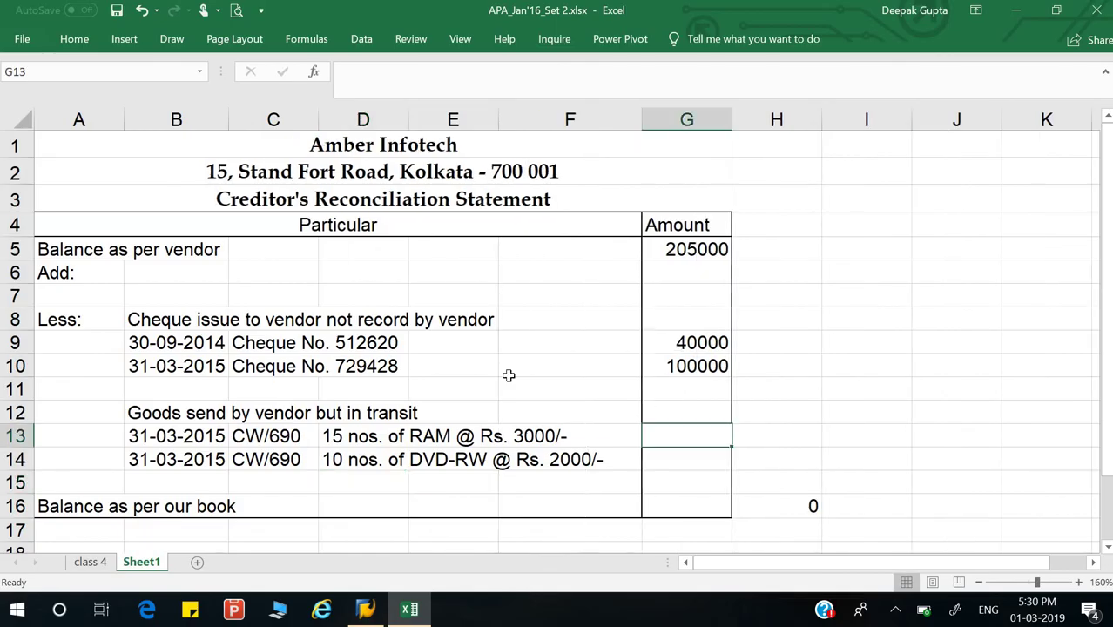
key("alt+Tab")
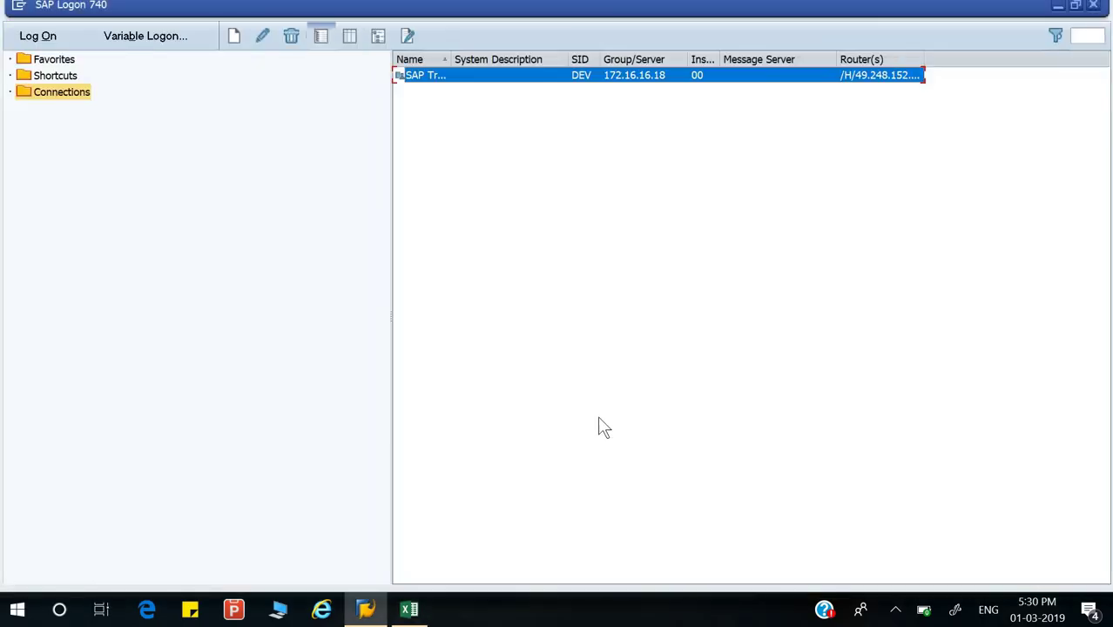
key("alt+Tab")
left_click(87, 563)
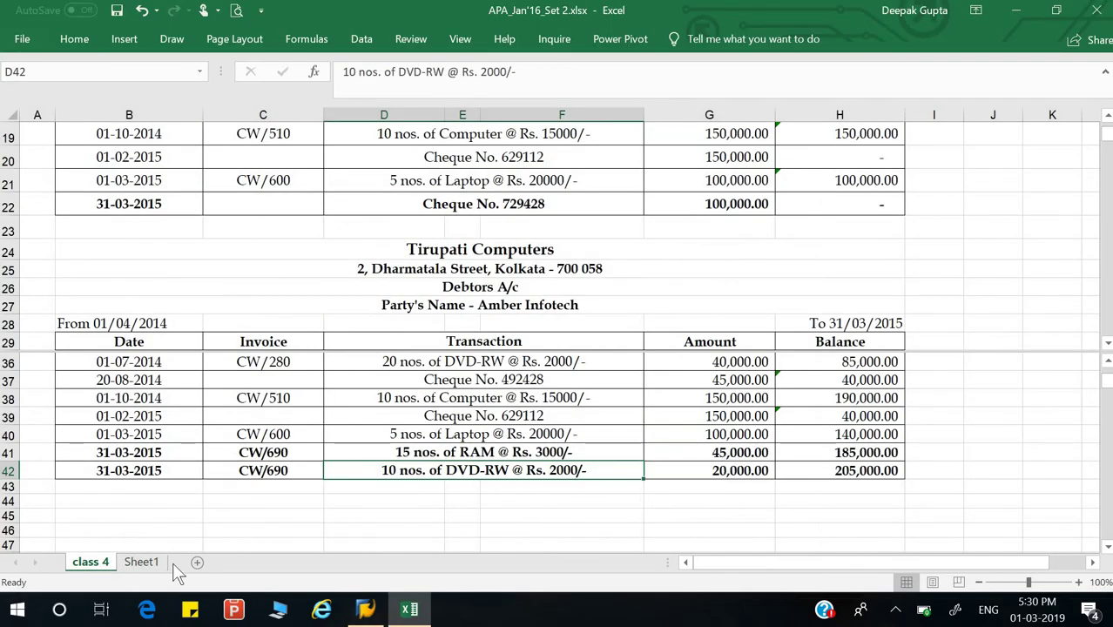
left_click(141, 563)
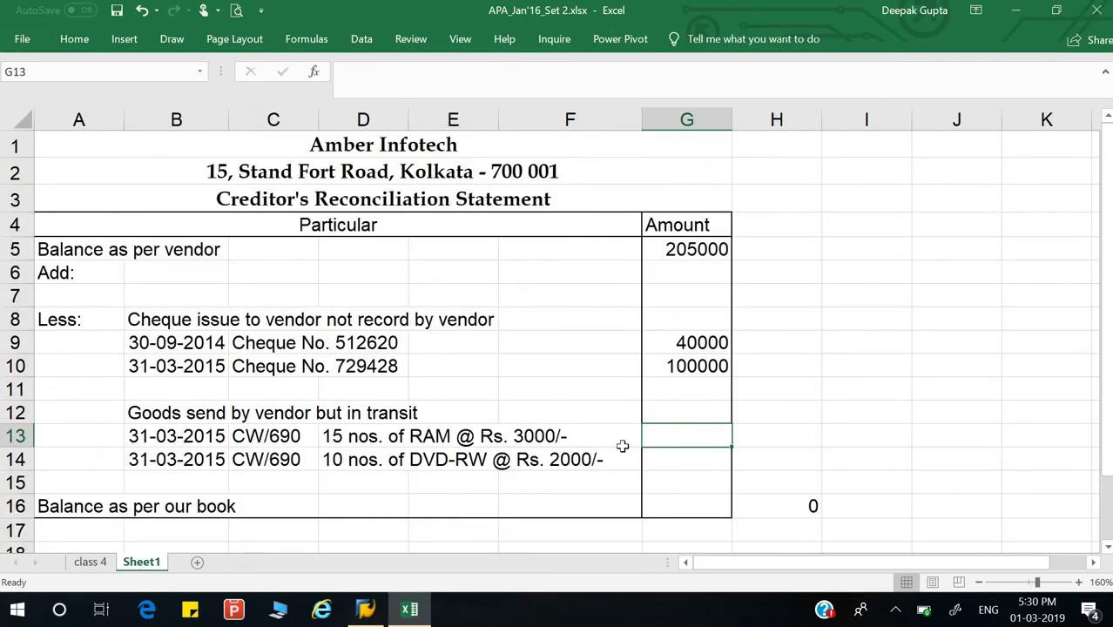
type("45000")
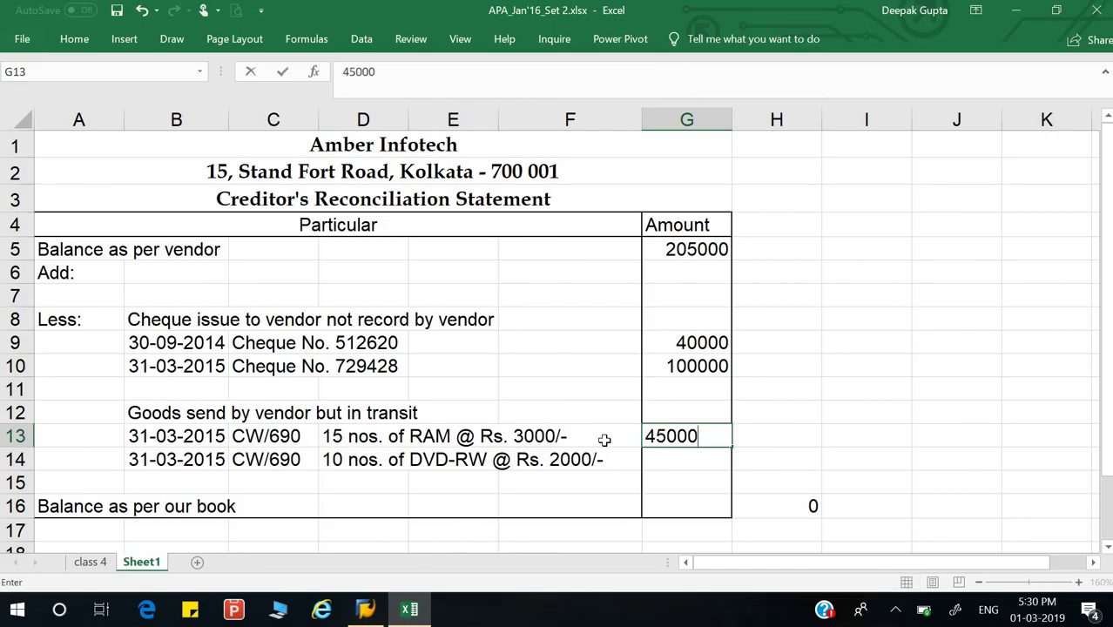
key("Return")
type("20000")
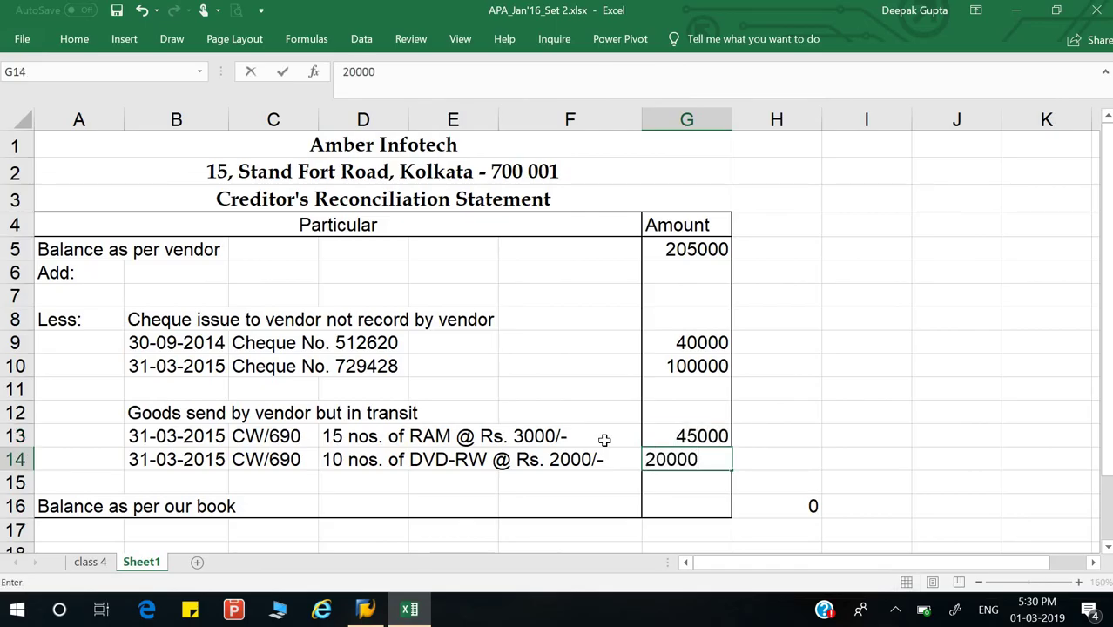
key("Return")
Calculate the balance as per our book in G16 with the formula =SUM(G5:G7)-SUM(G9:G14).
key("Down")
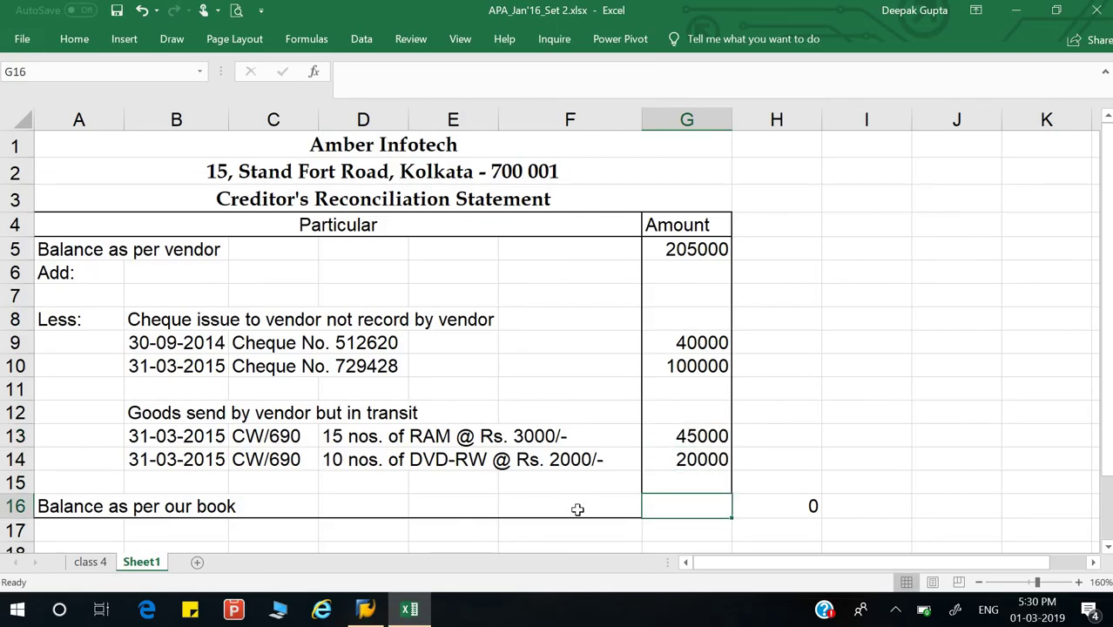
type("=sum(")
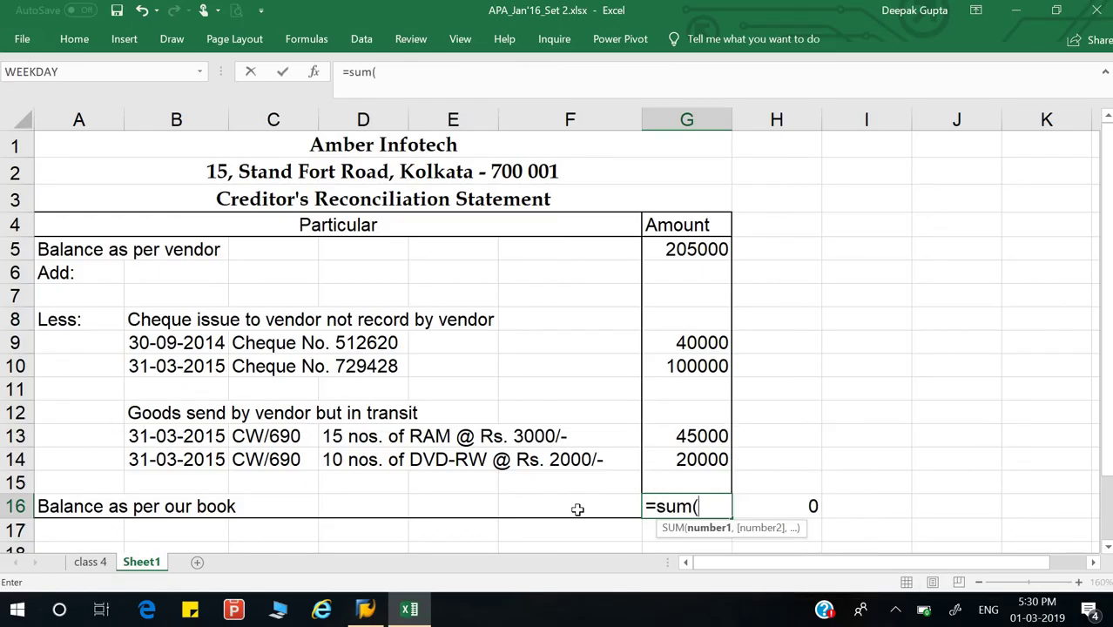
left_click_drag(677, 253, 713, 291)
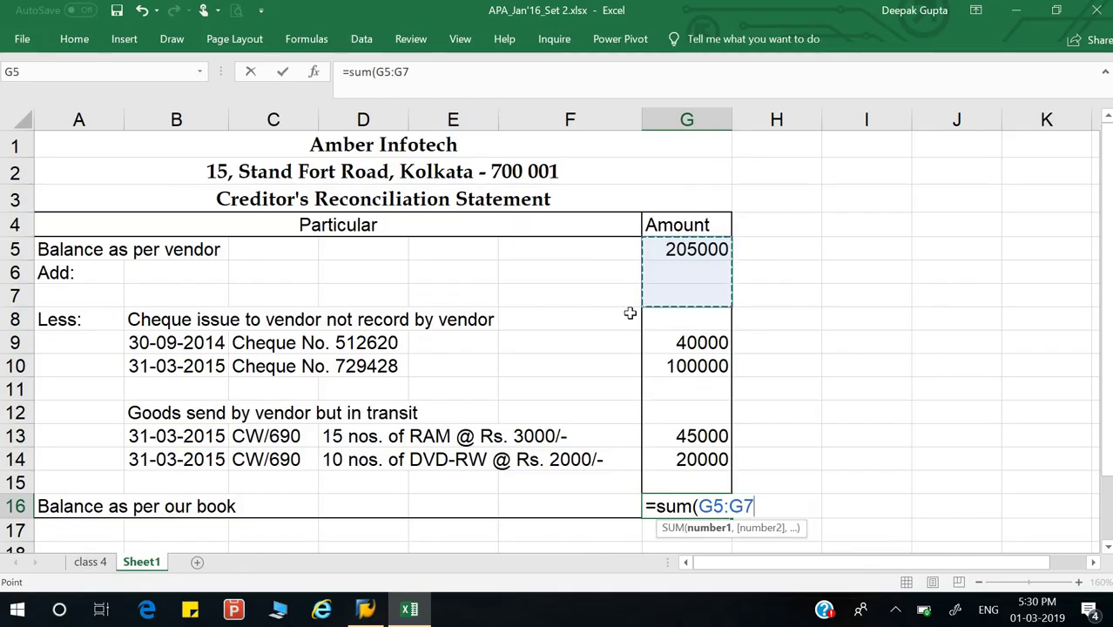
type(")-s")
type("um(")
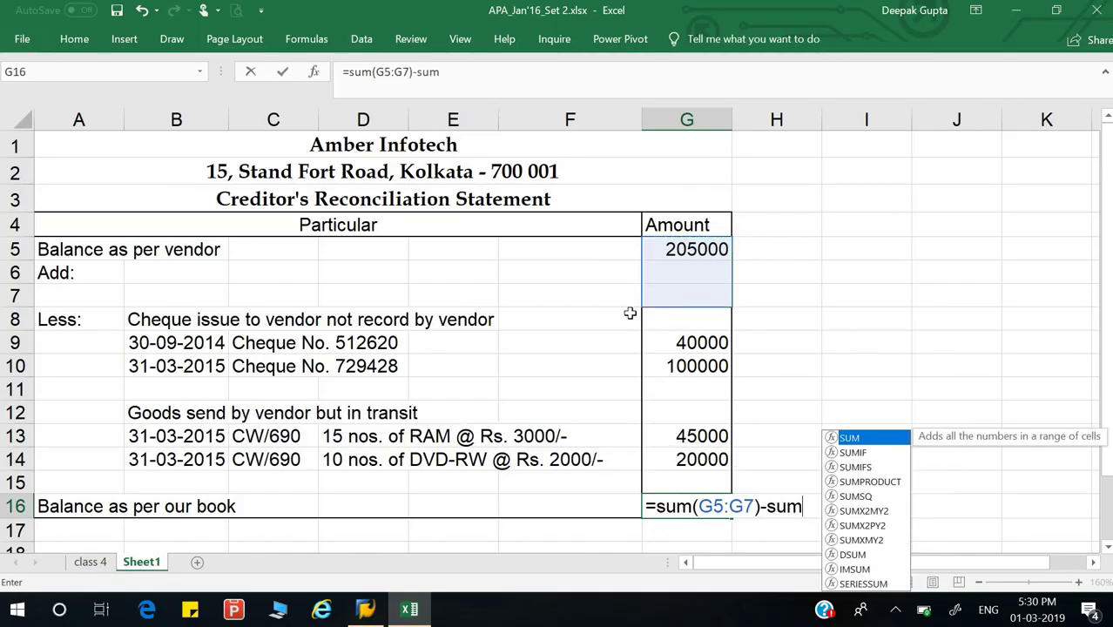
left_click_drag(655, 342, 656, 460)
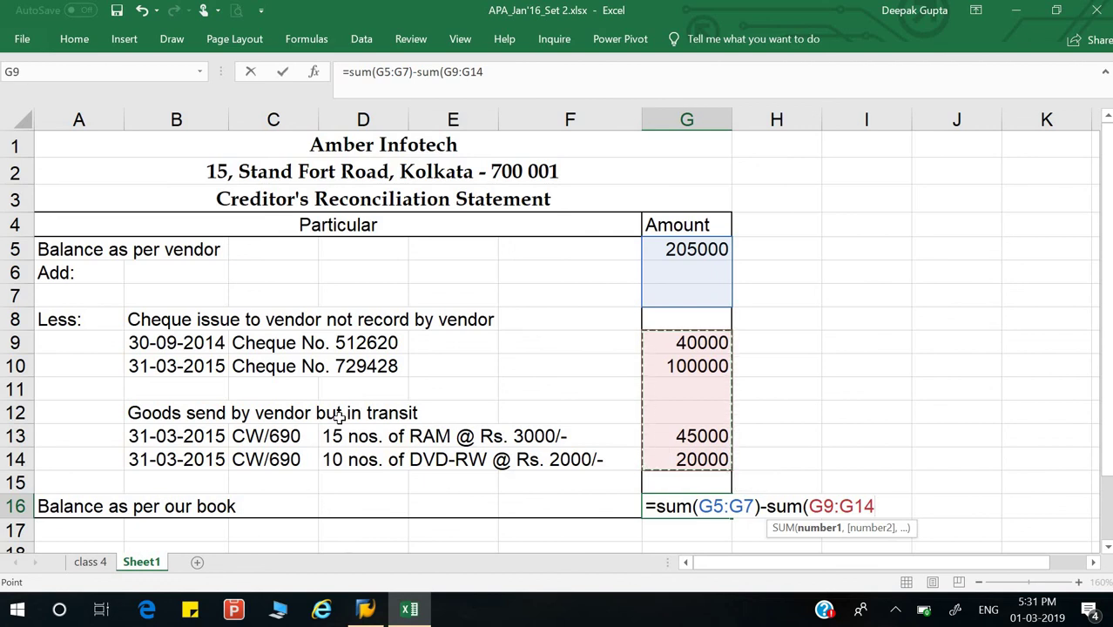
type(")")
key("Return")
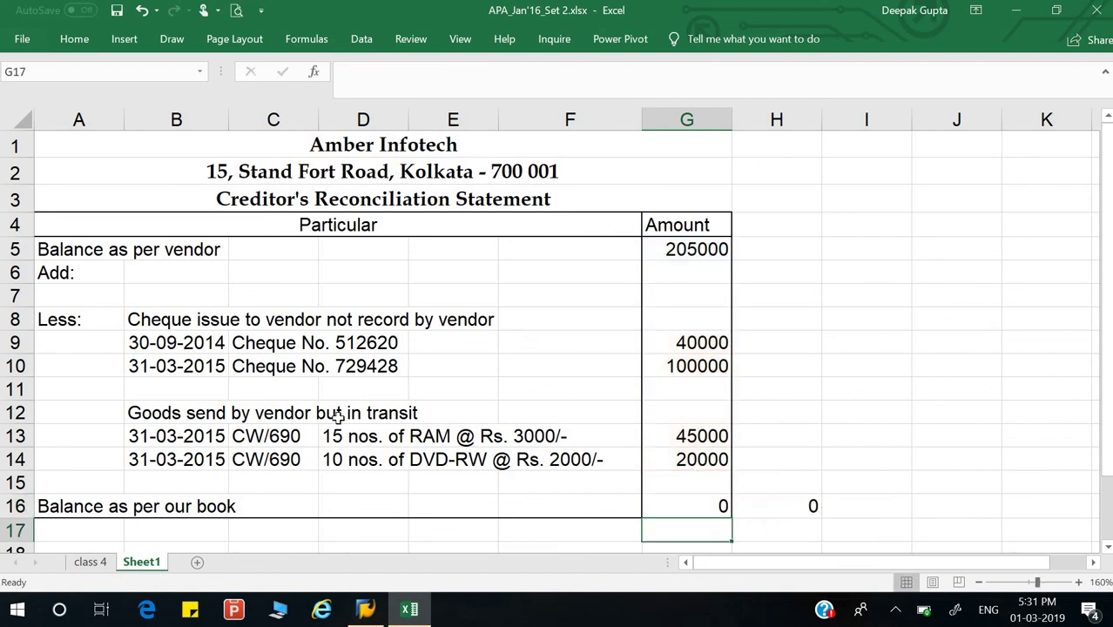
left_click(669, 506)
left_click_drag(679, 251, 685, 485)
left_click(832, 435)
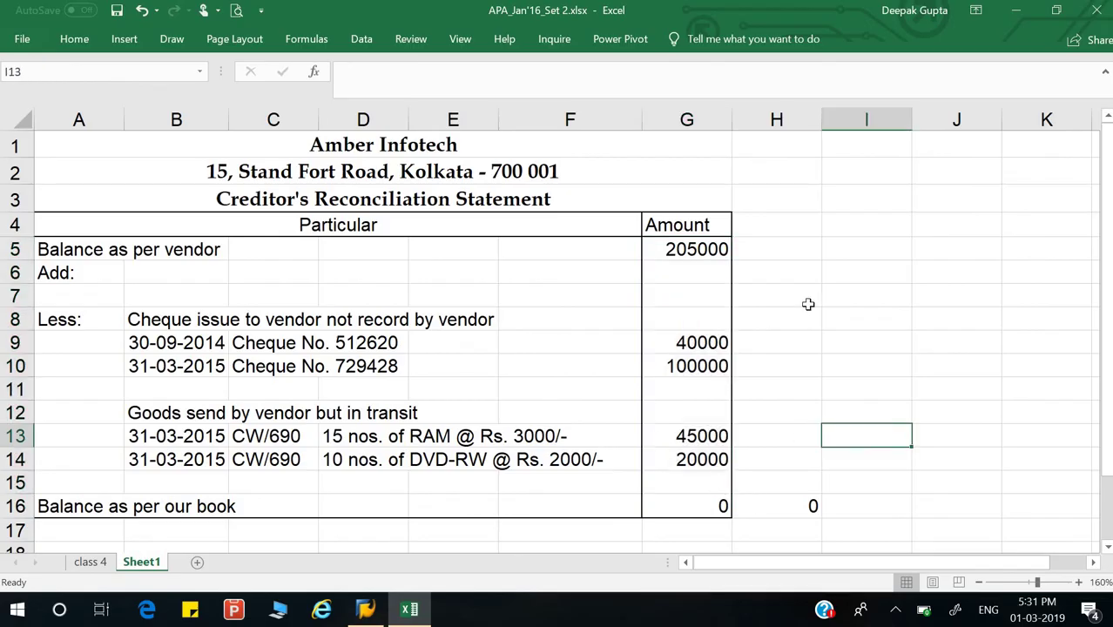
left_click(808, 304)
left_click(394, 199)
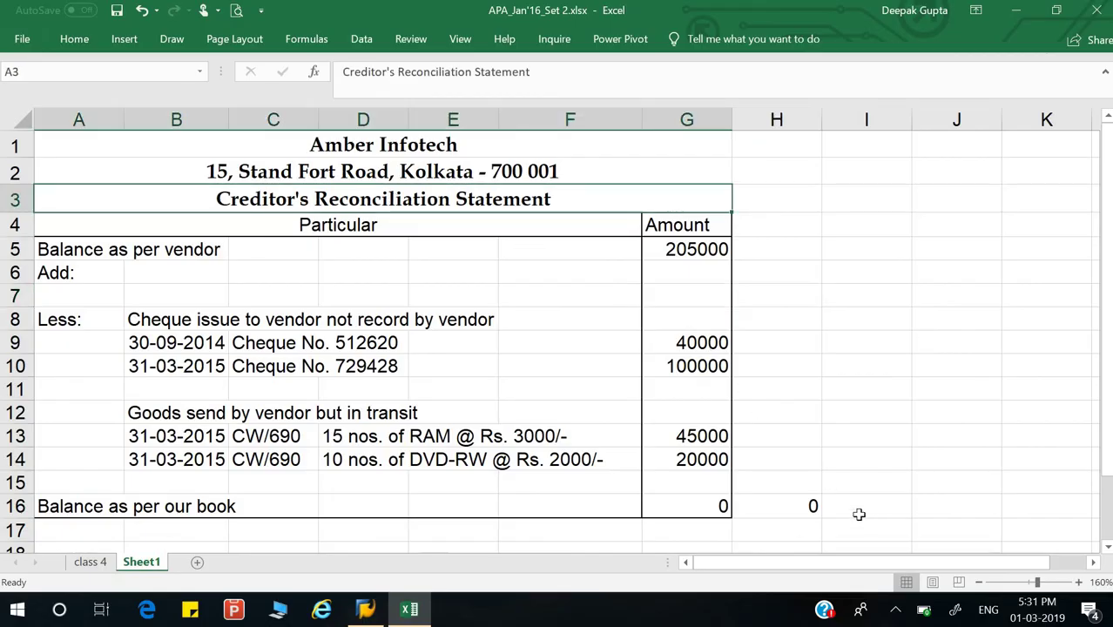
Clear the stray 0 in H16 beside the balance as per our book.
left_click(809, 503)
key("Delete")
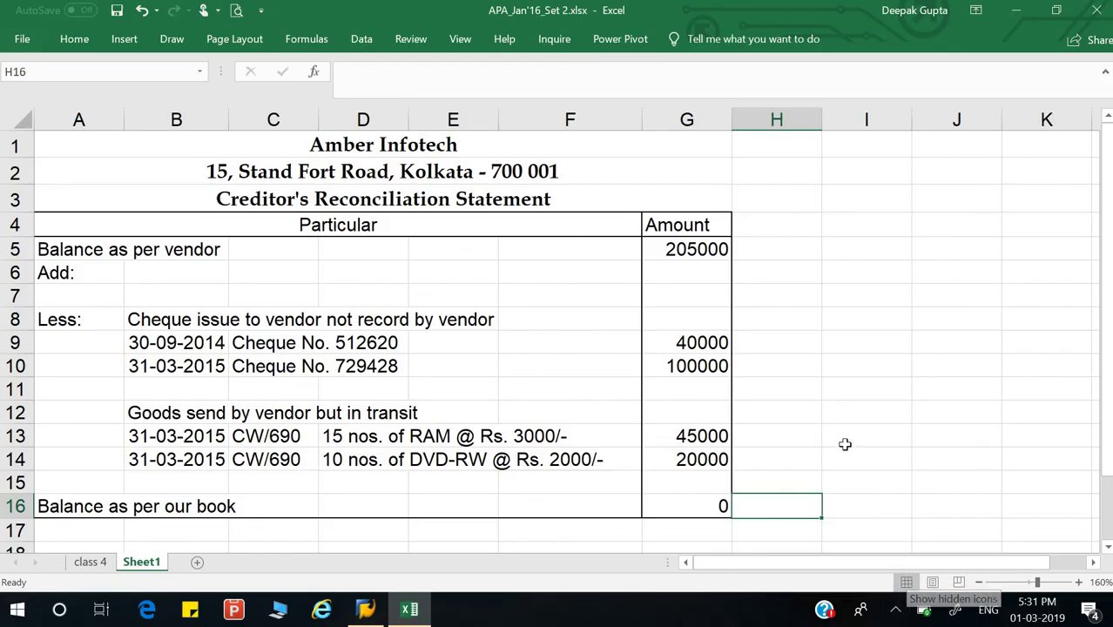
left_click(845, 451)
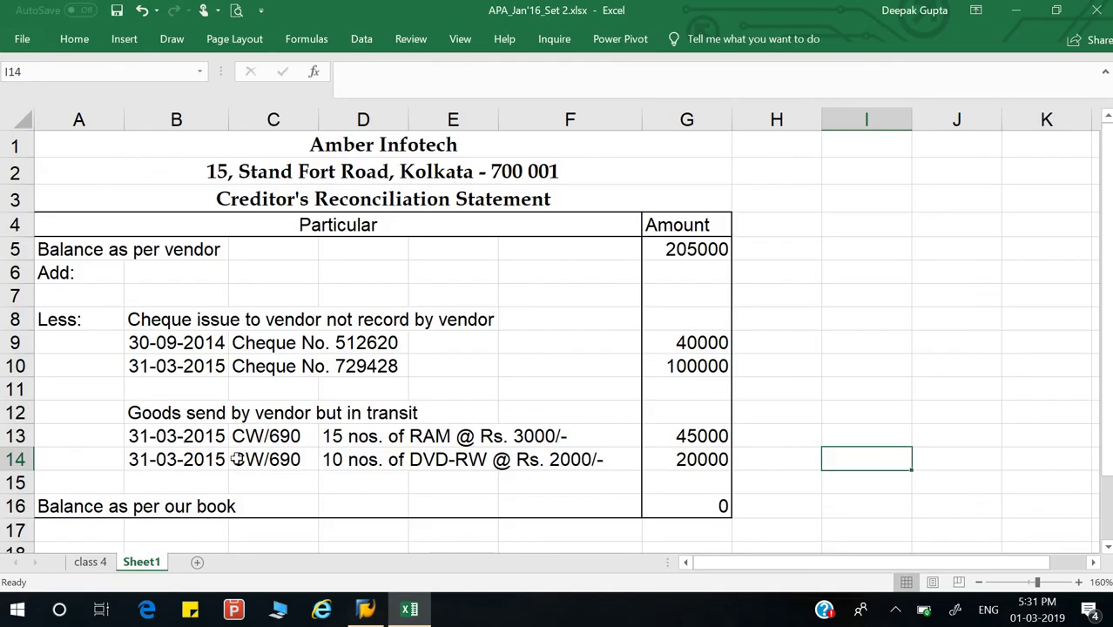
left_click(90, 562)
left_click(141, 562)
left_click(767, 349)
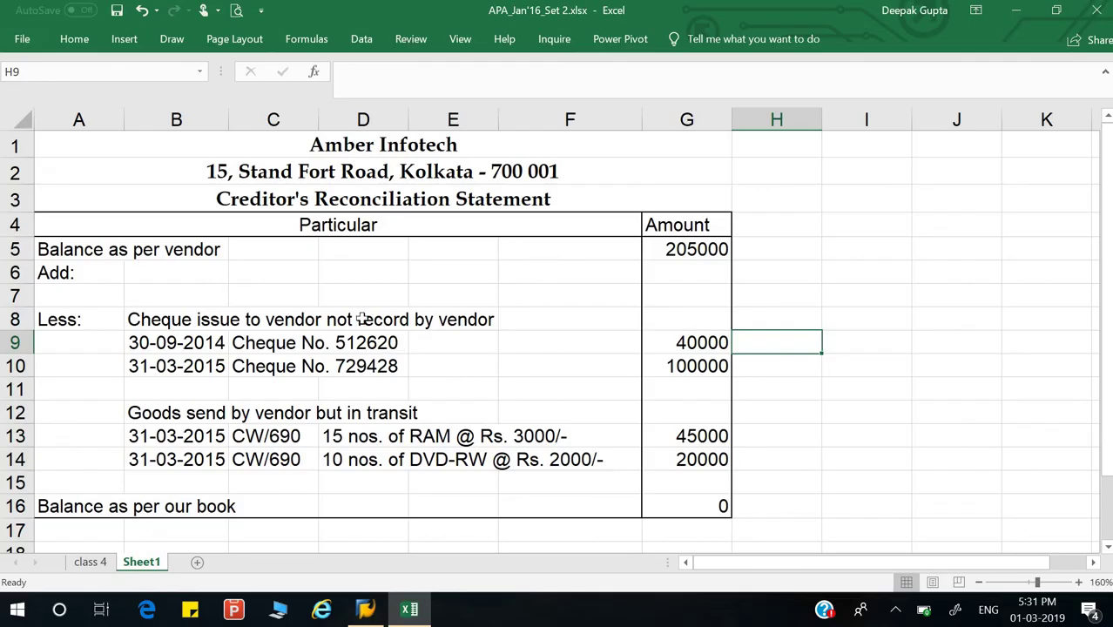
left_click(480, 301)
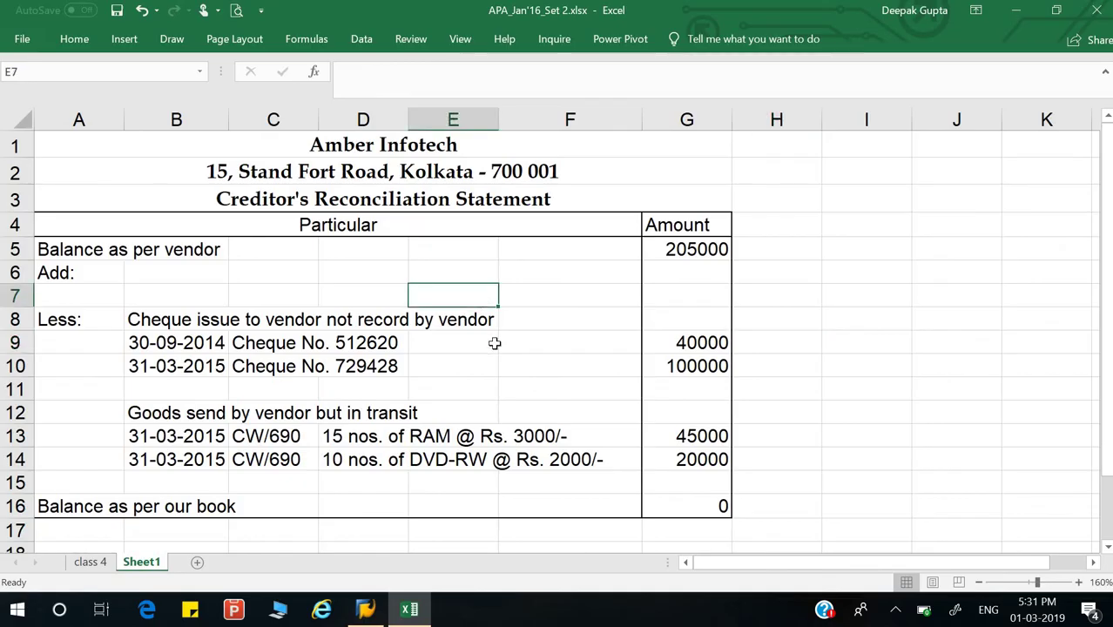